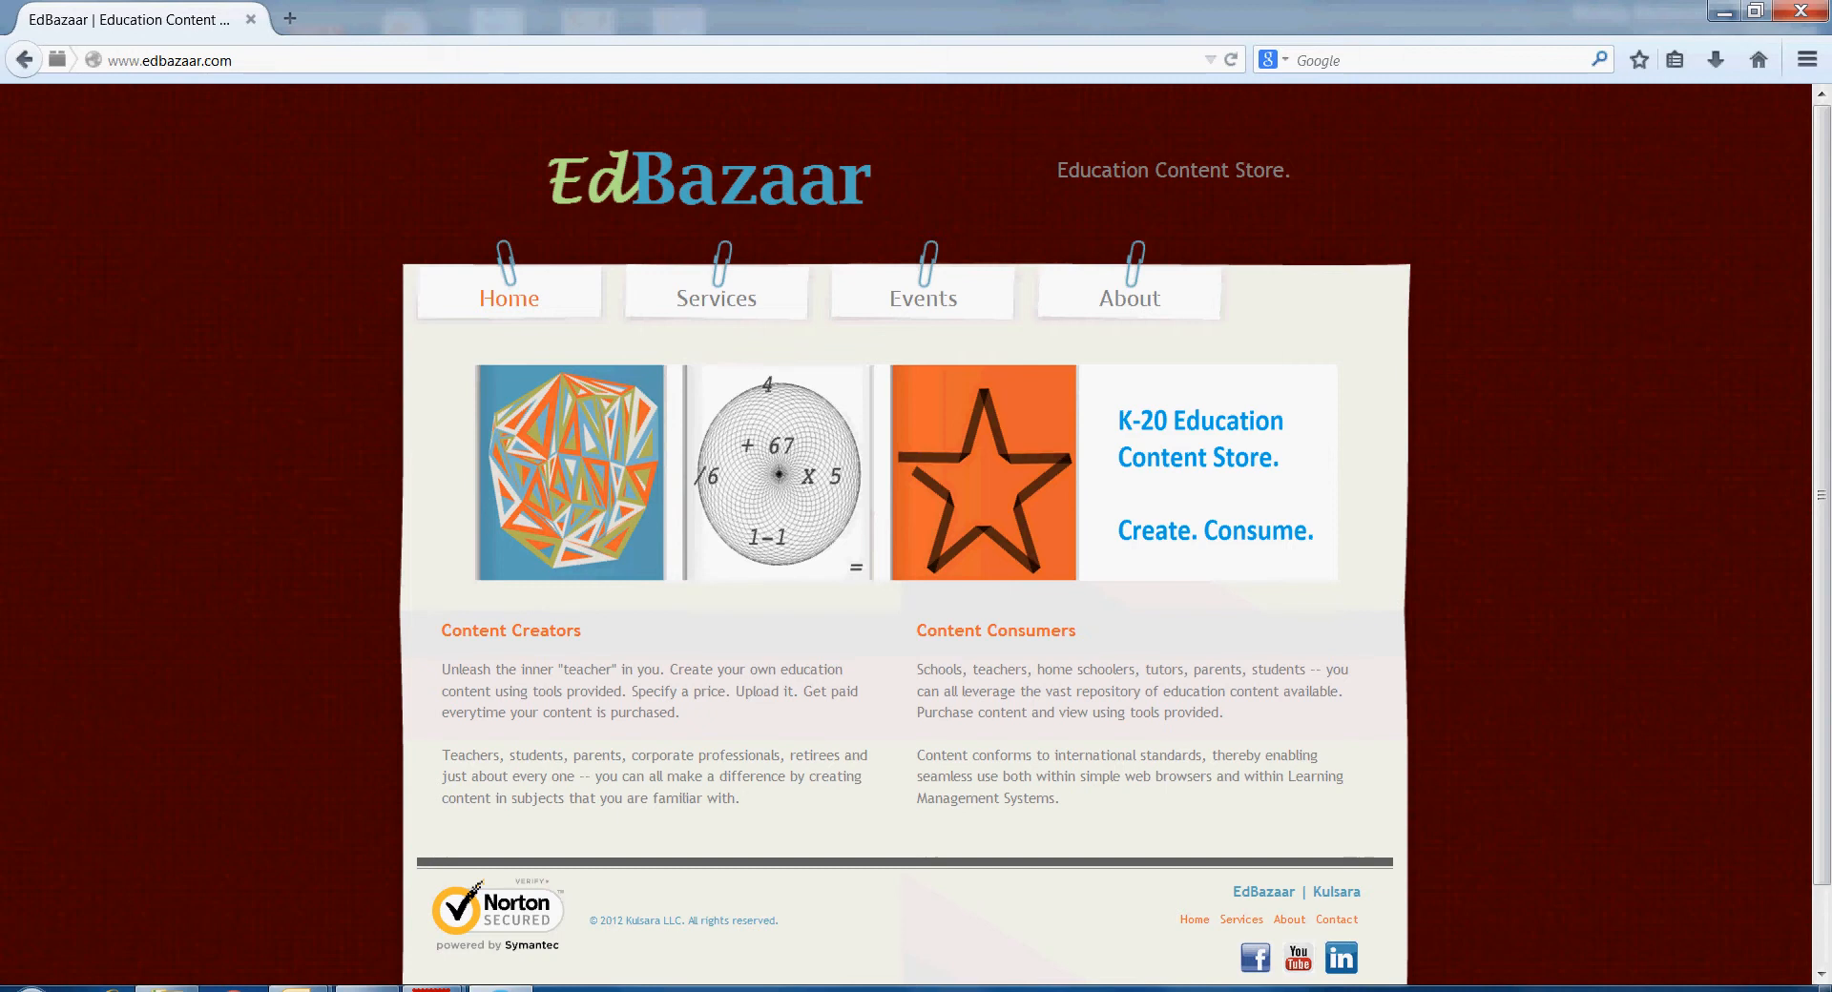
{"action": "left_click", "coordinate": [235, 60]}
{"action": "left_click", "coordinate": [235, 61]}
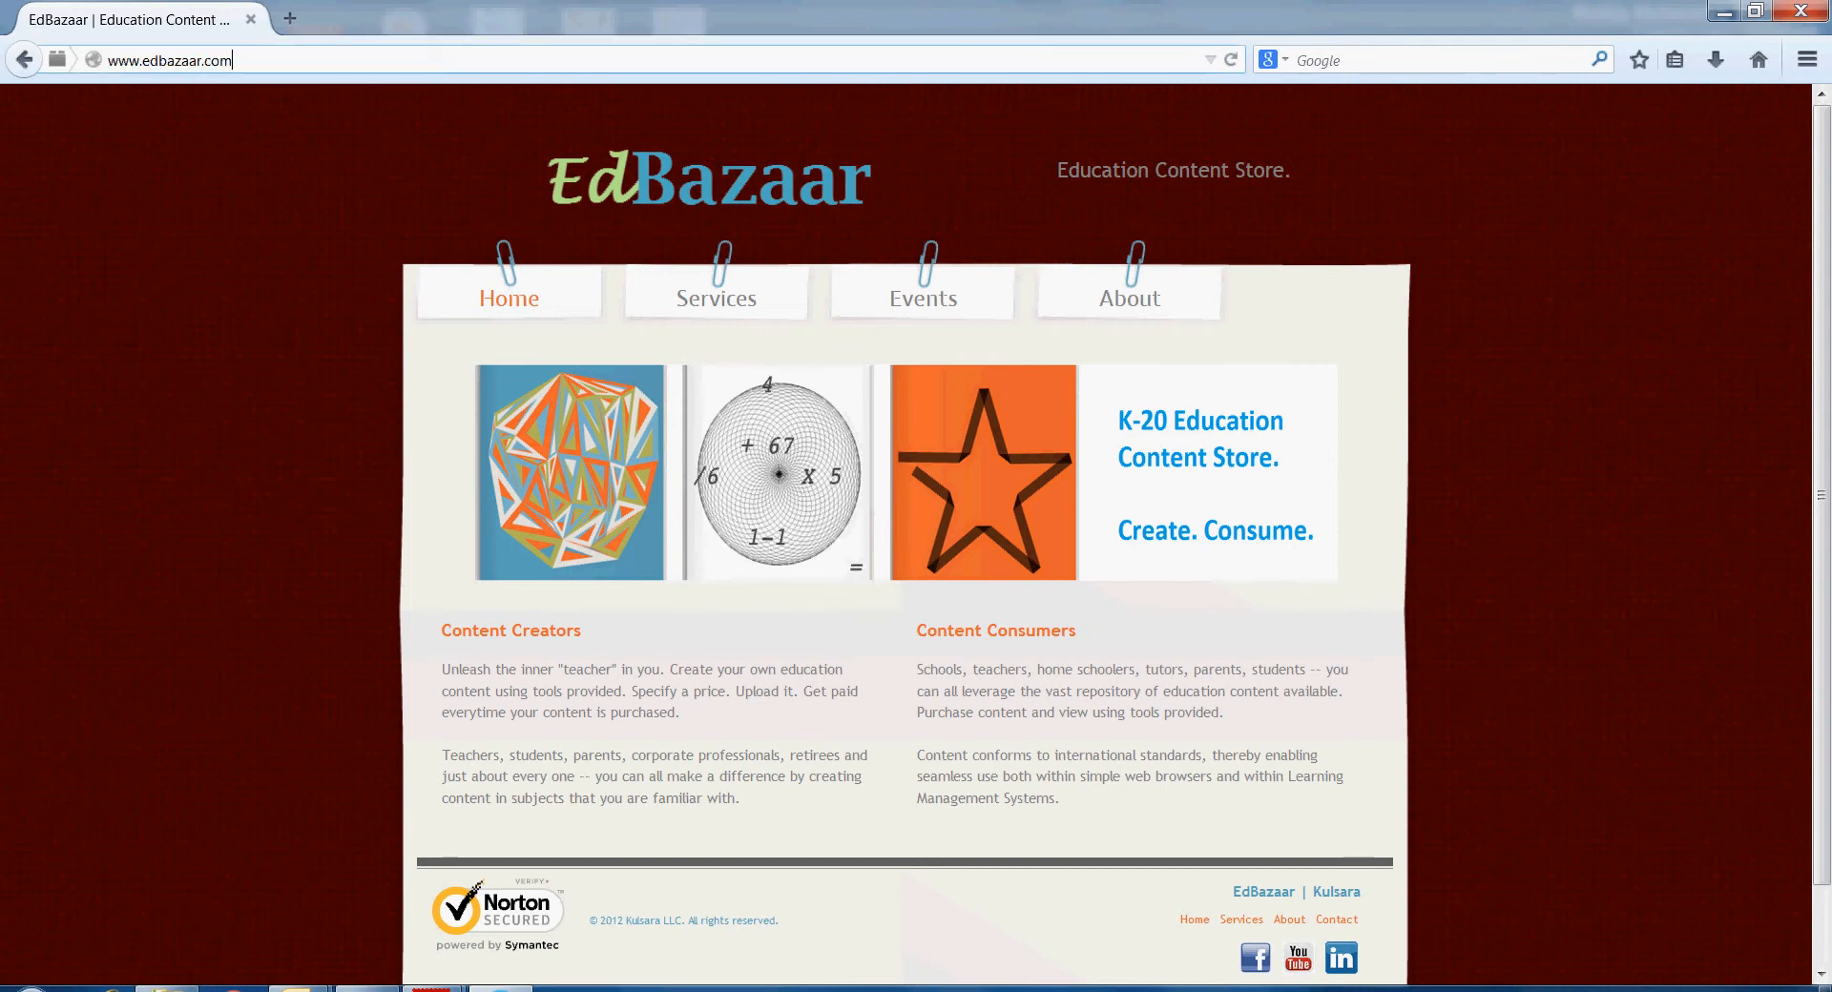
{"action": "type", "text": "/st/"}
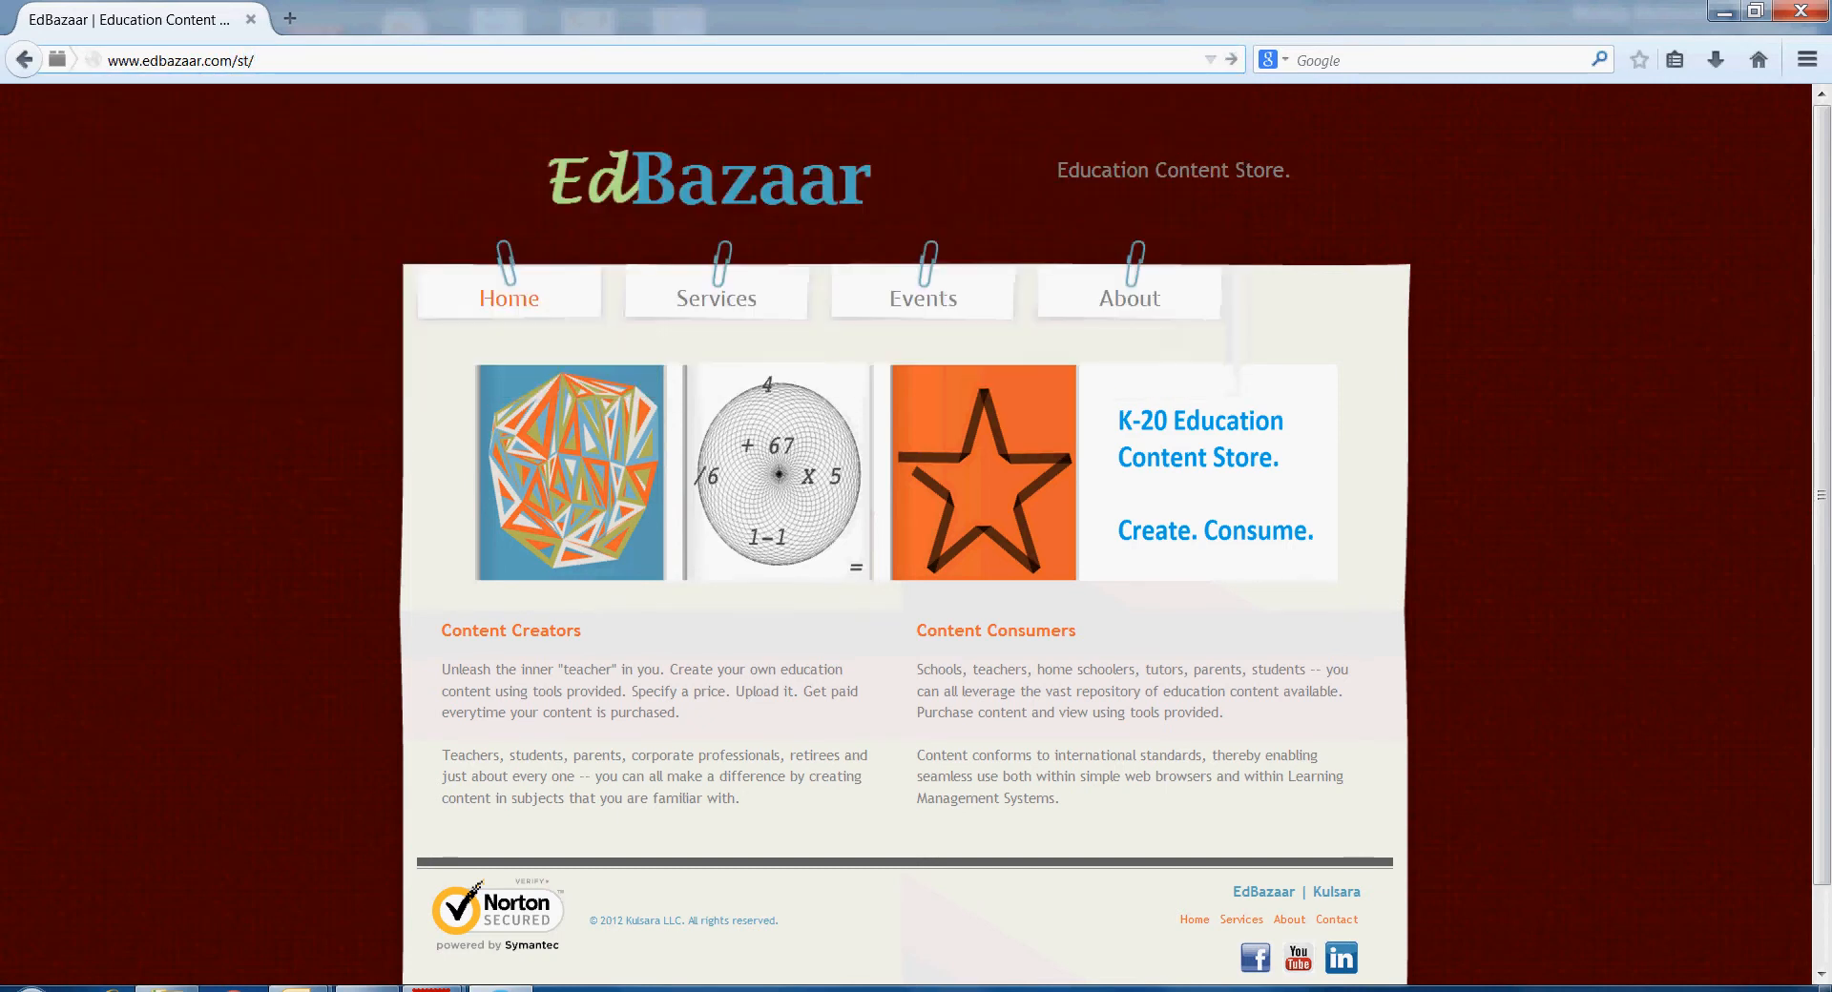
{"action": "key", "text": "BackSpace"}
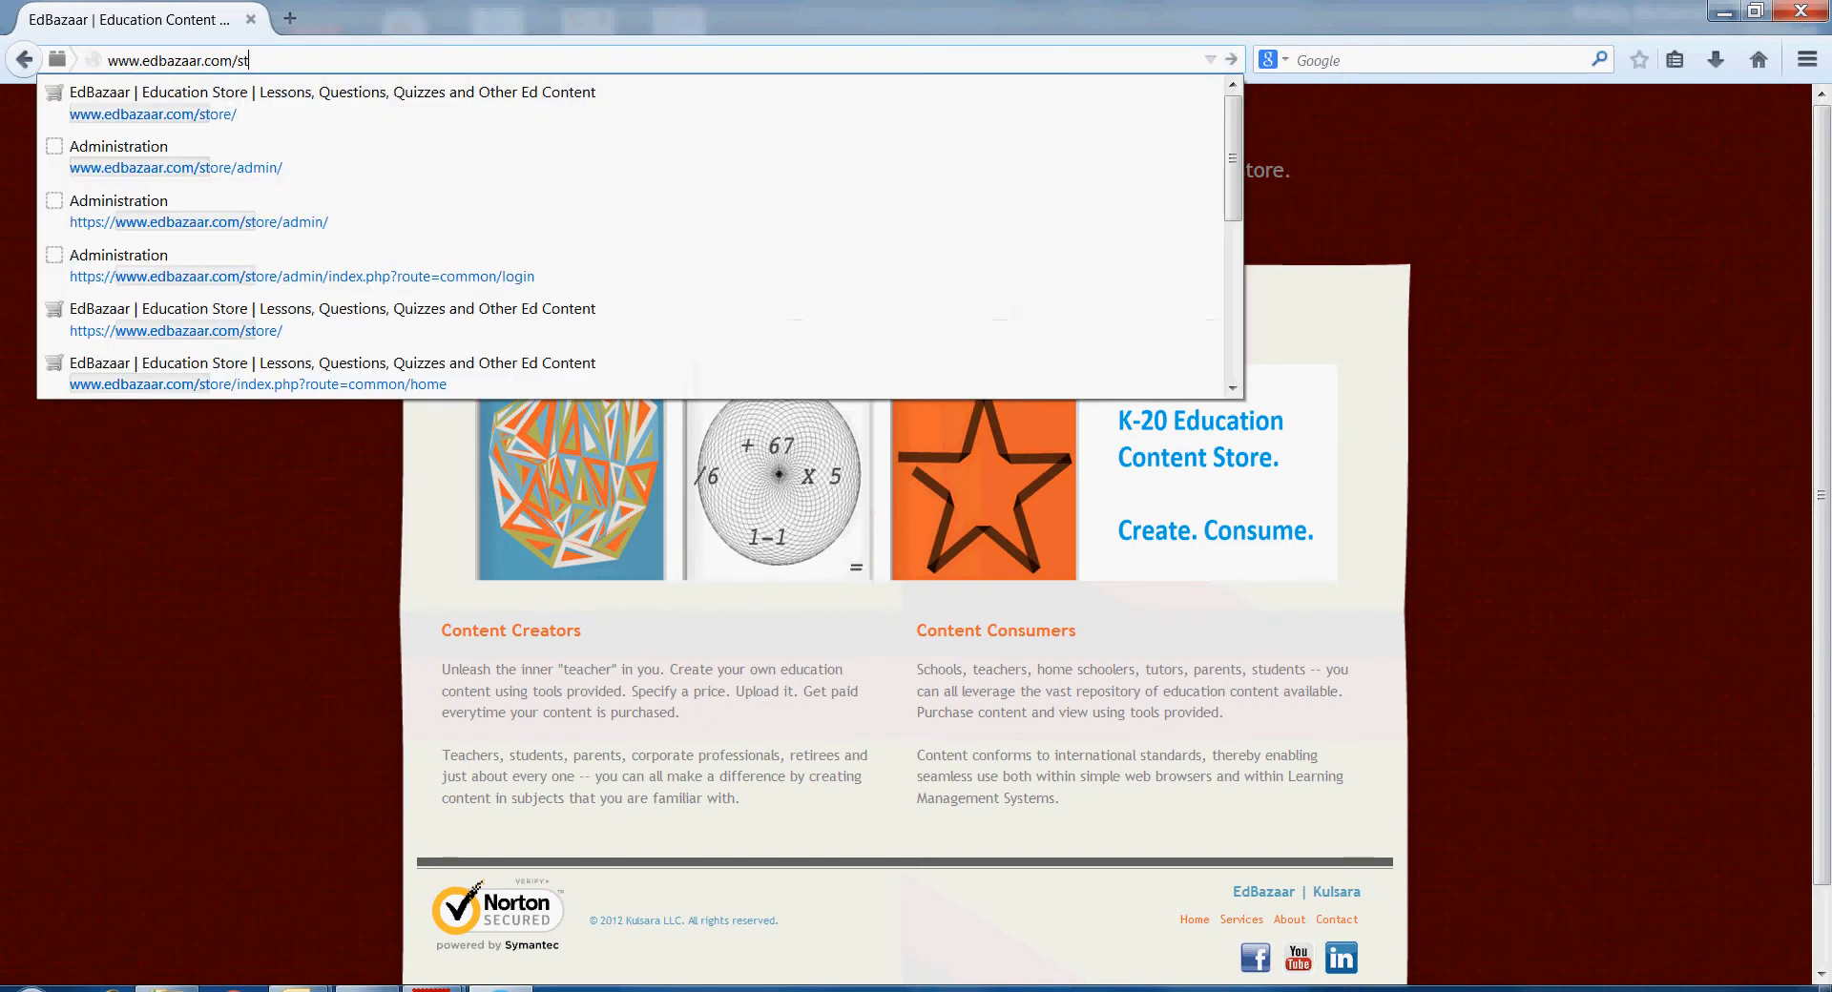
{"action": "type", "text": "ore/admin/"}
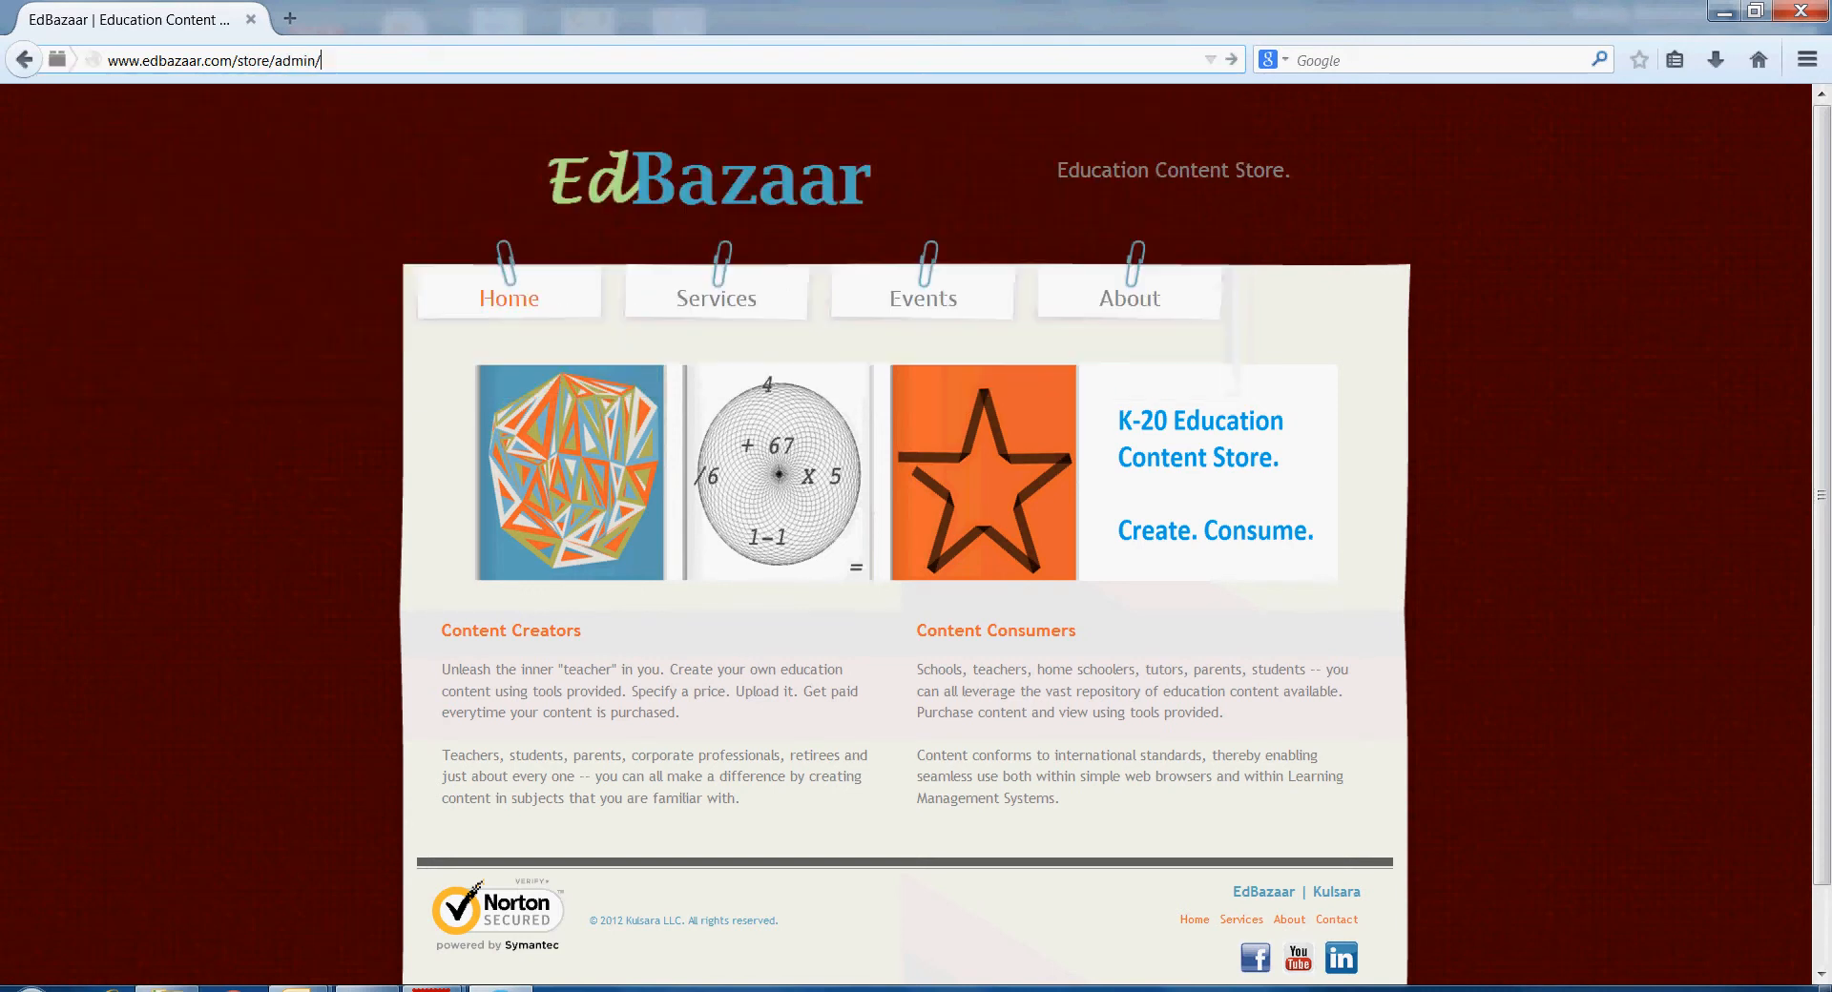
{"action": "key", "text": "Return"}
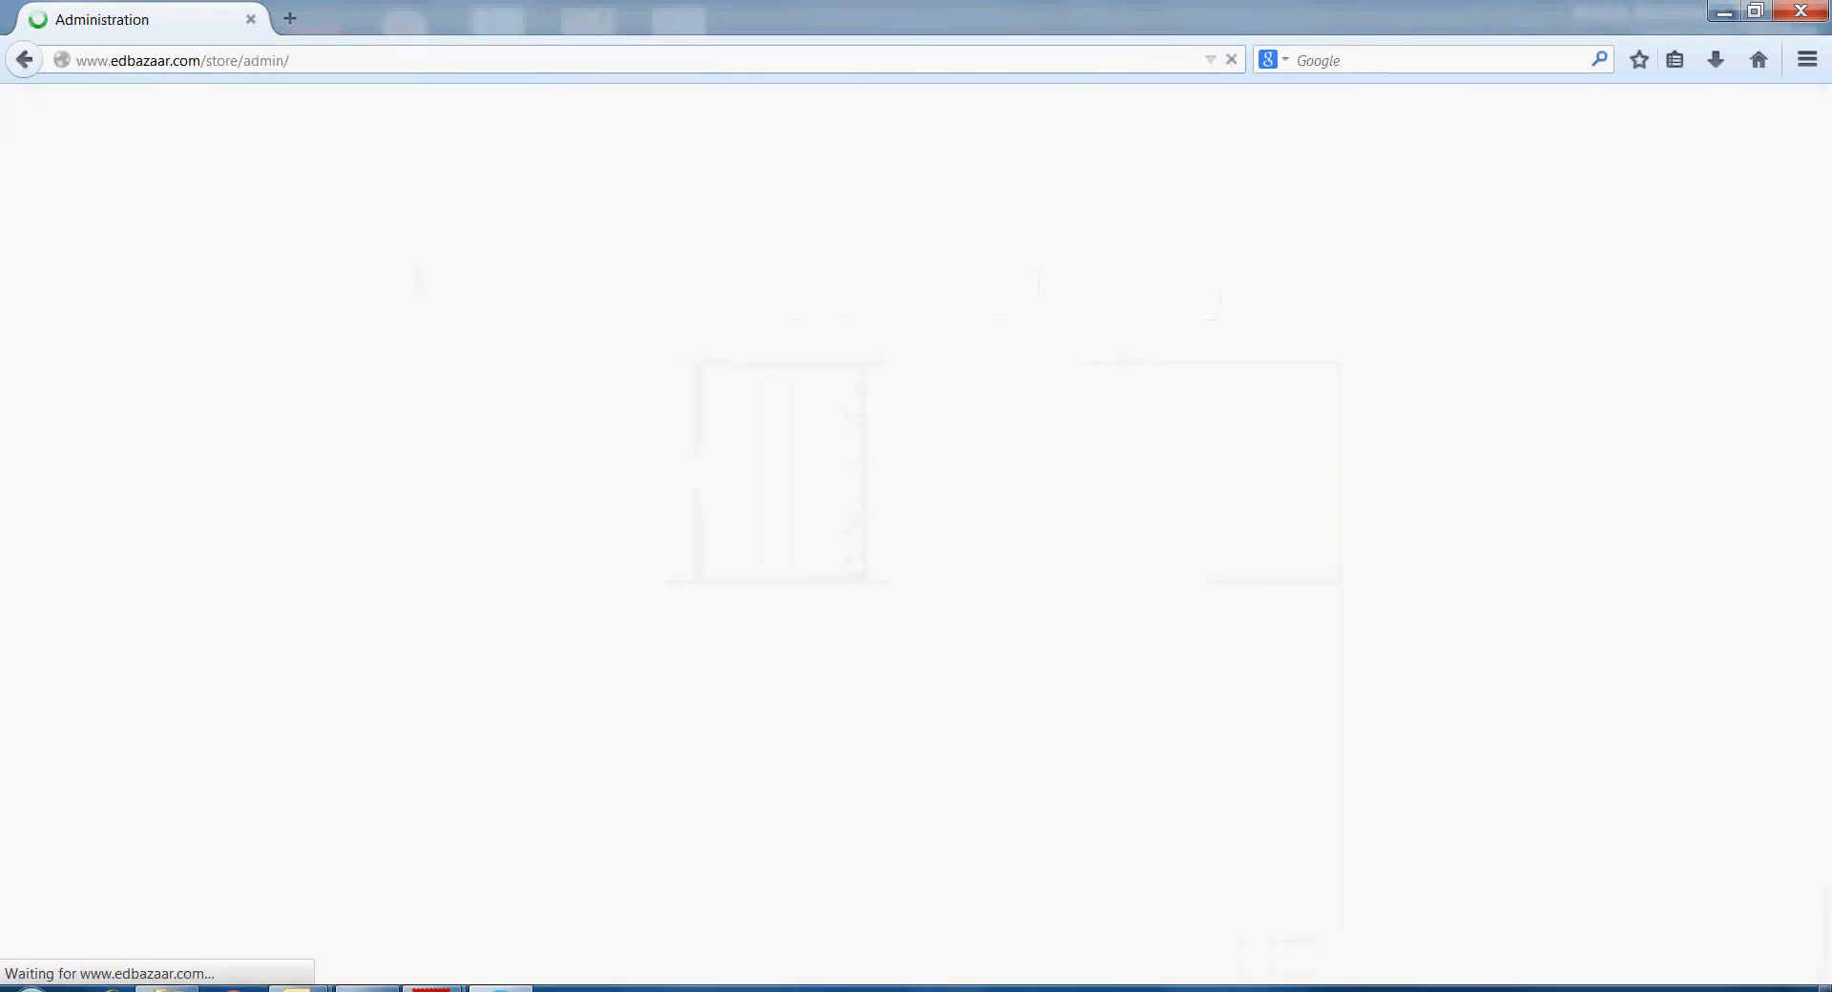
- Sign in to OpenCart Admin with the admin username and password
{"action": "left_click", "coordinate": [939, 289]}
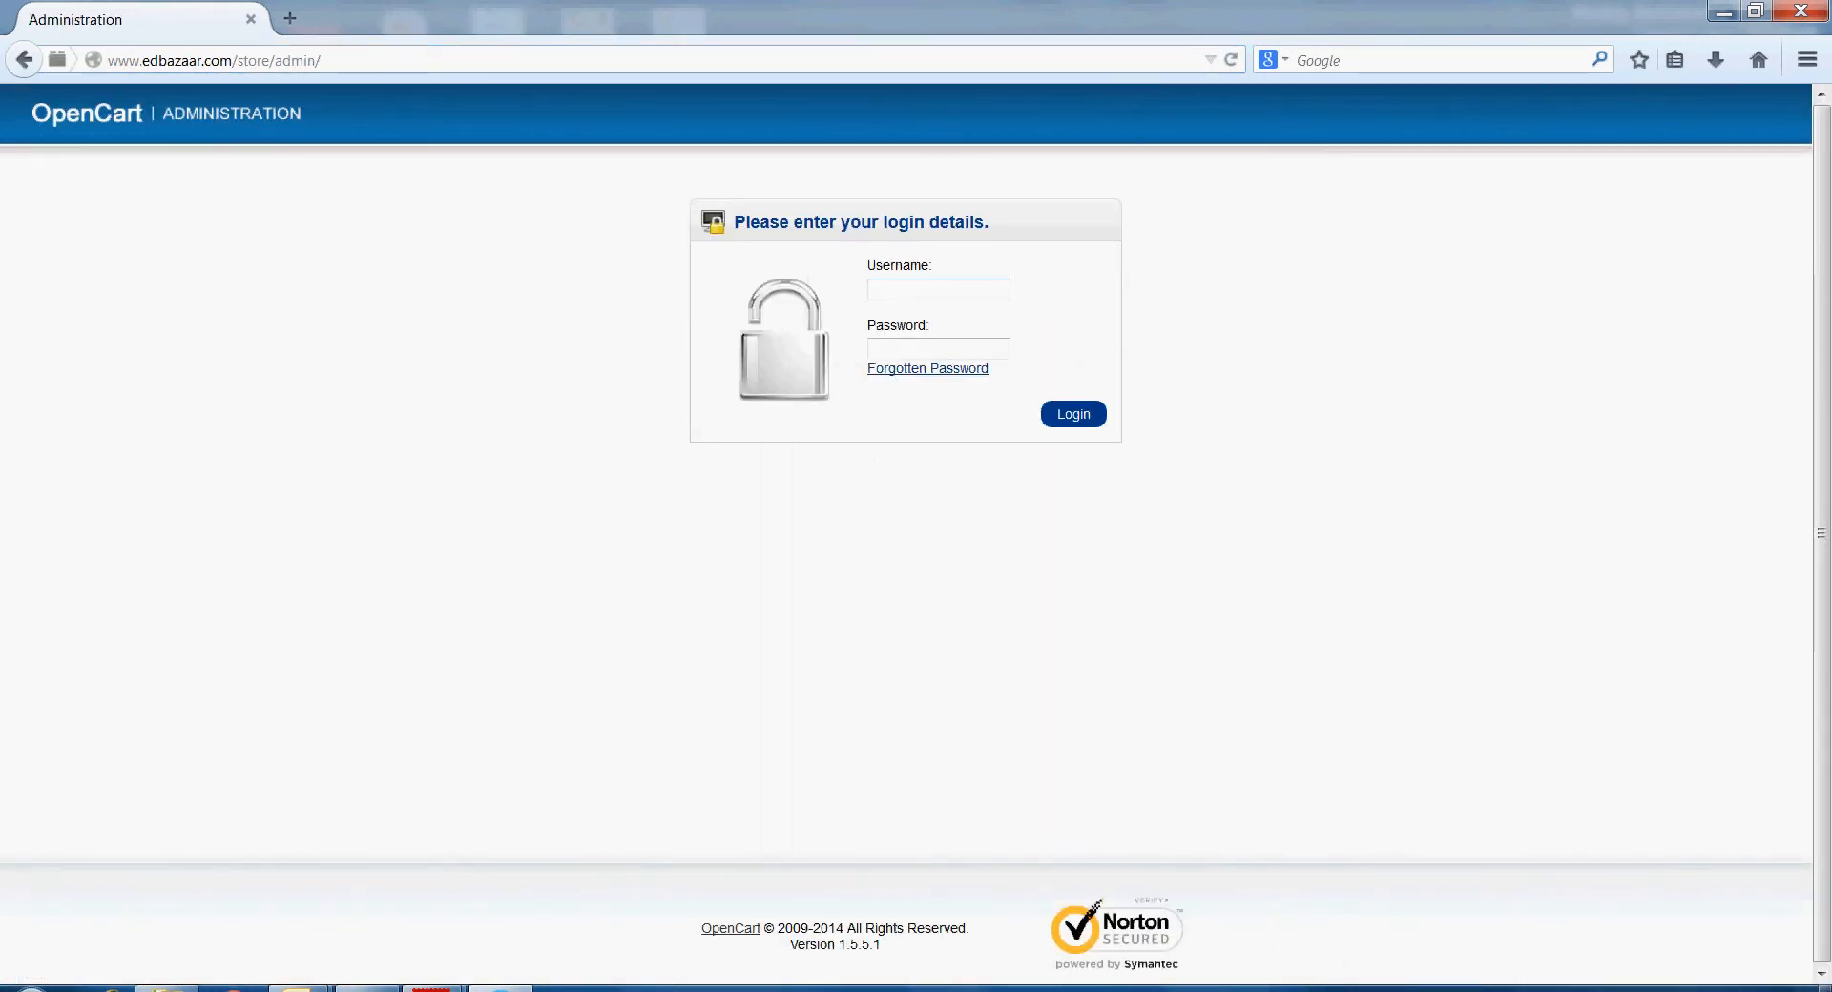
{"action": "key", "text": "ctrl+plus"}
{"action": "key", "text": "ctrl+plus"}
{"action": "key", "text": "ctrl+plus"}
{"action": "key", "text": "ctrl+plus"}
{"action": "key", "text": "ctrl+plus"}
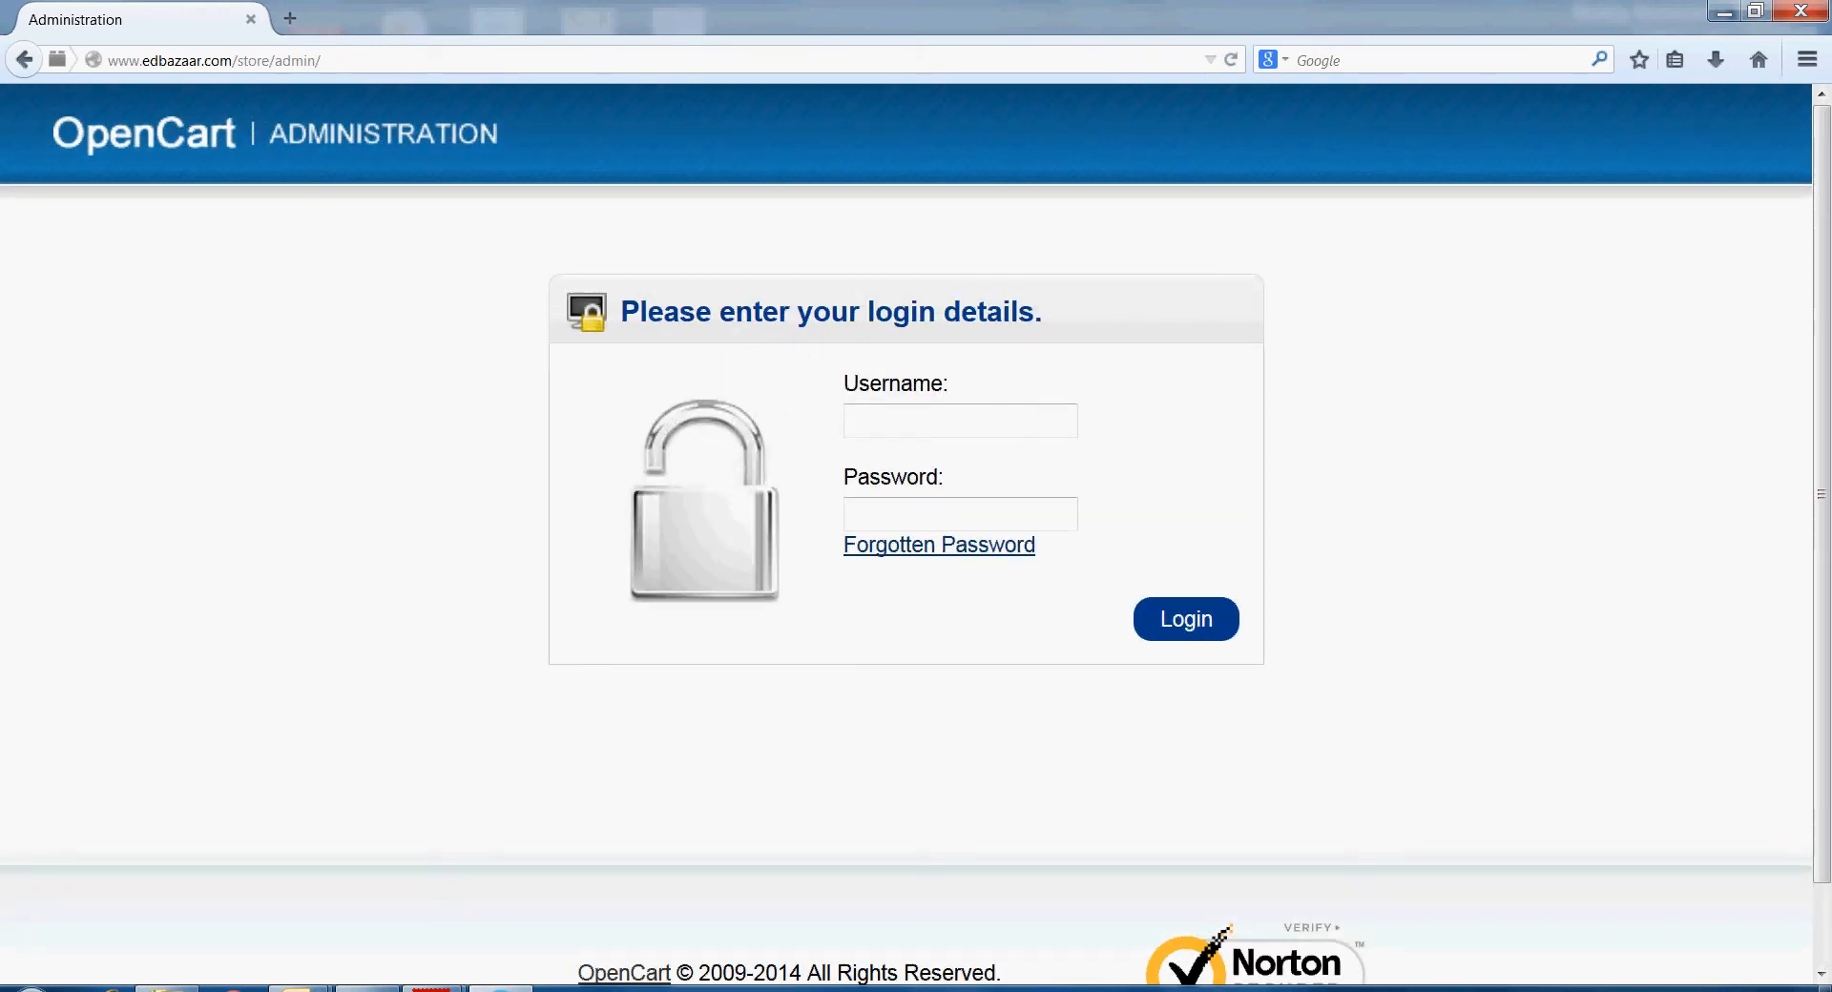
{"action": "left_click", "coordinate": [960, 514]}
{"action": "type", "text": "*********"}
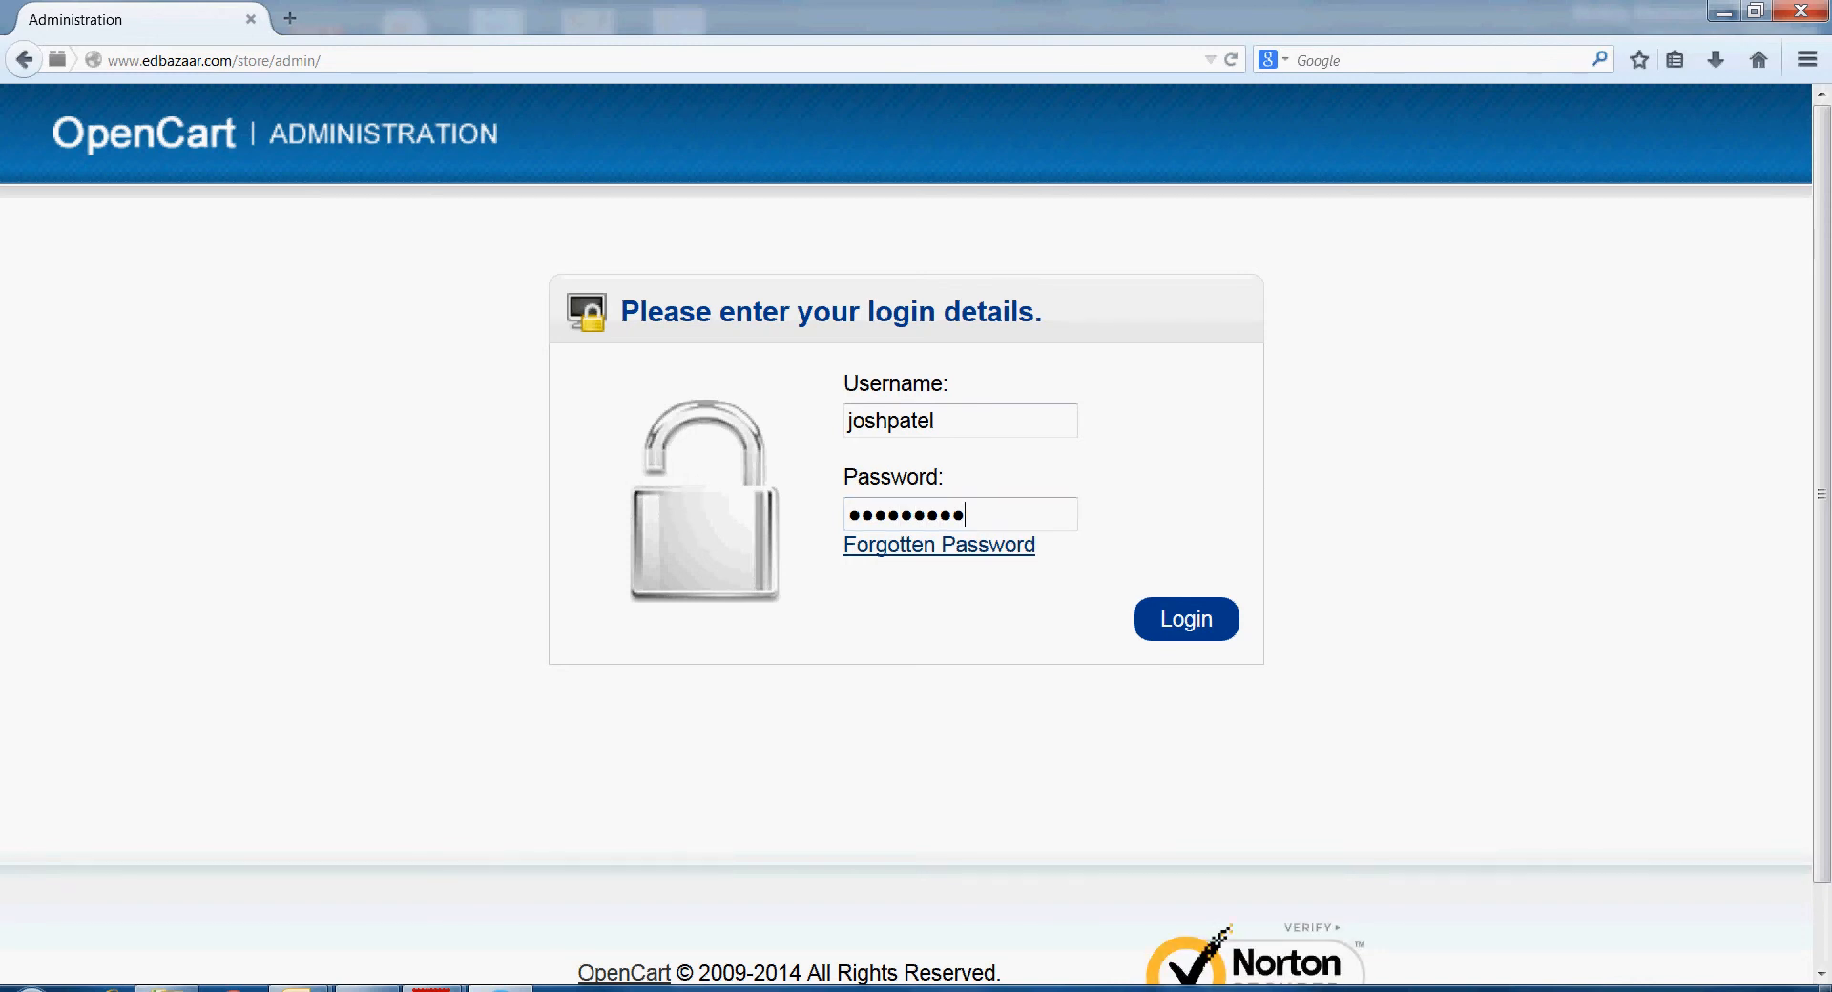
{"action": "key", "text": "Return"}
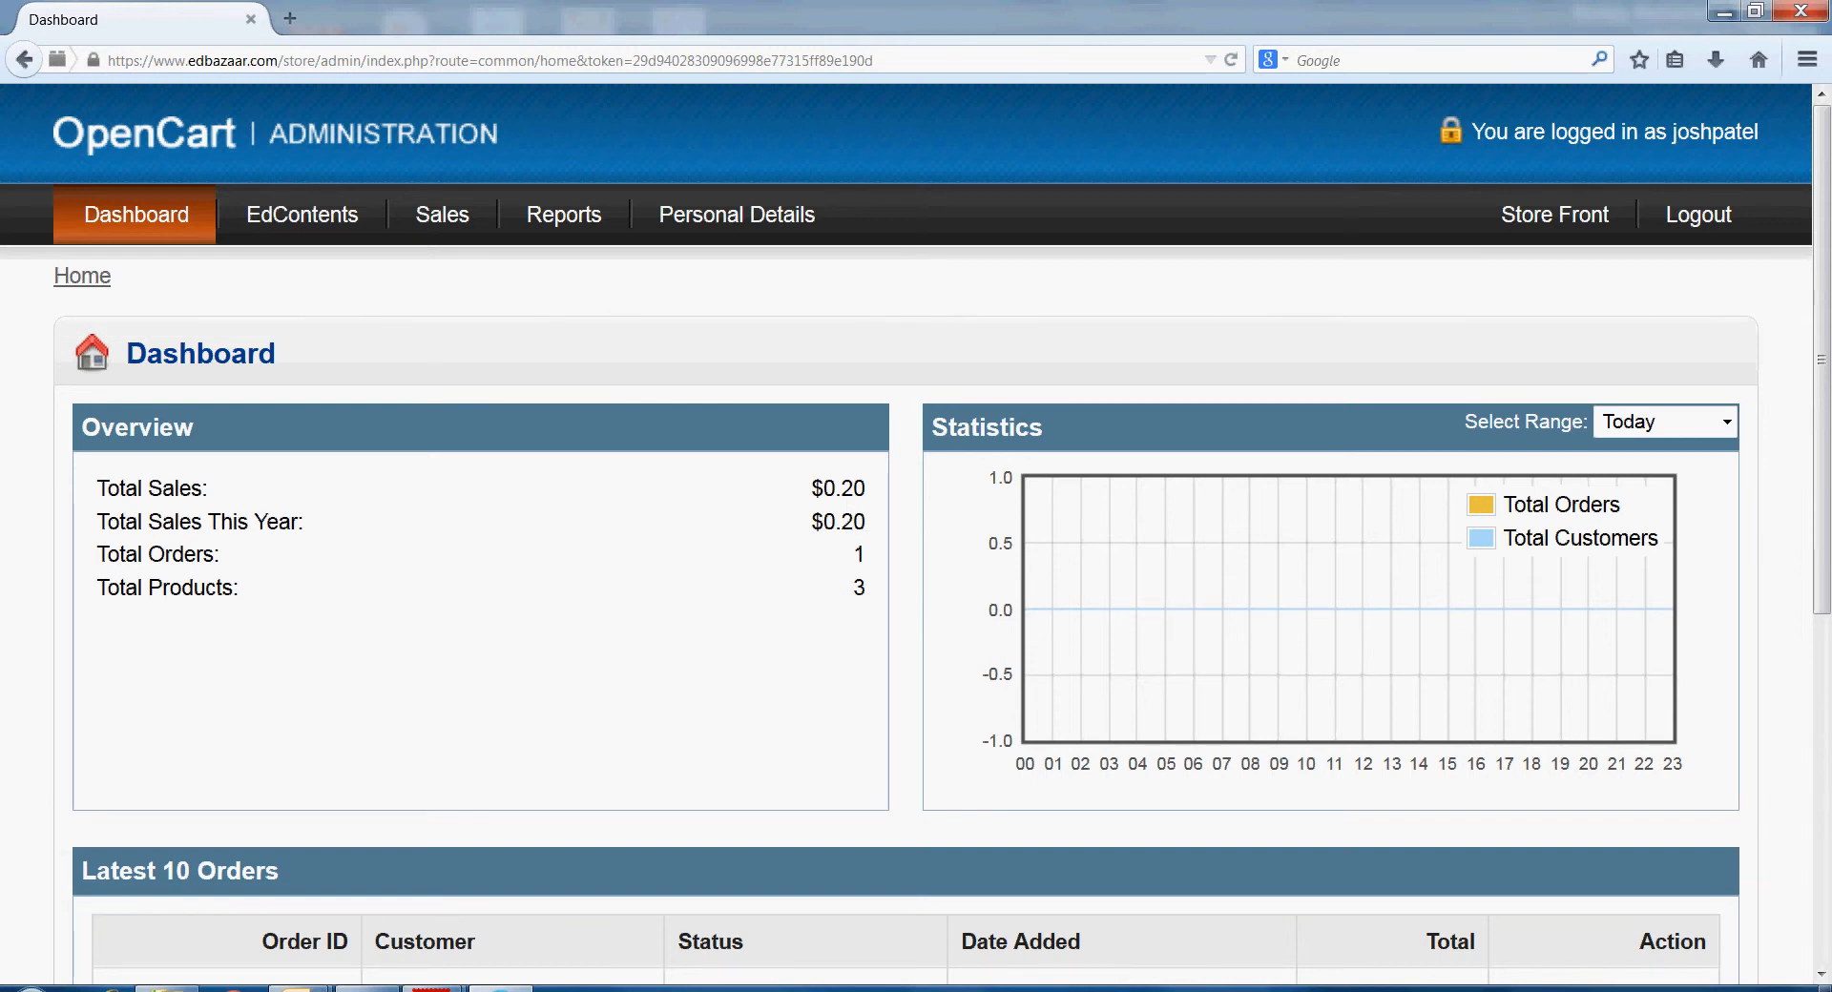
- Open the Editor link for Alphabet Tests from the EdContents list
{"action": "left_click", "coordinate": [302, 213]}
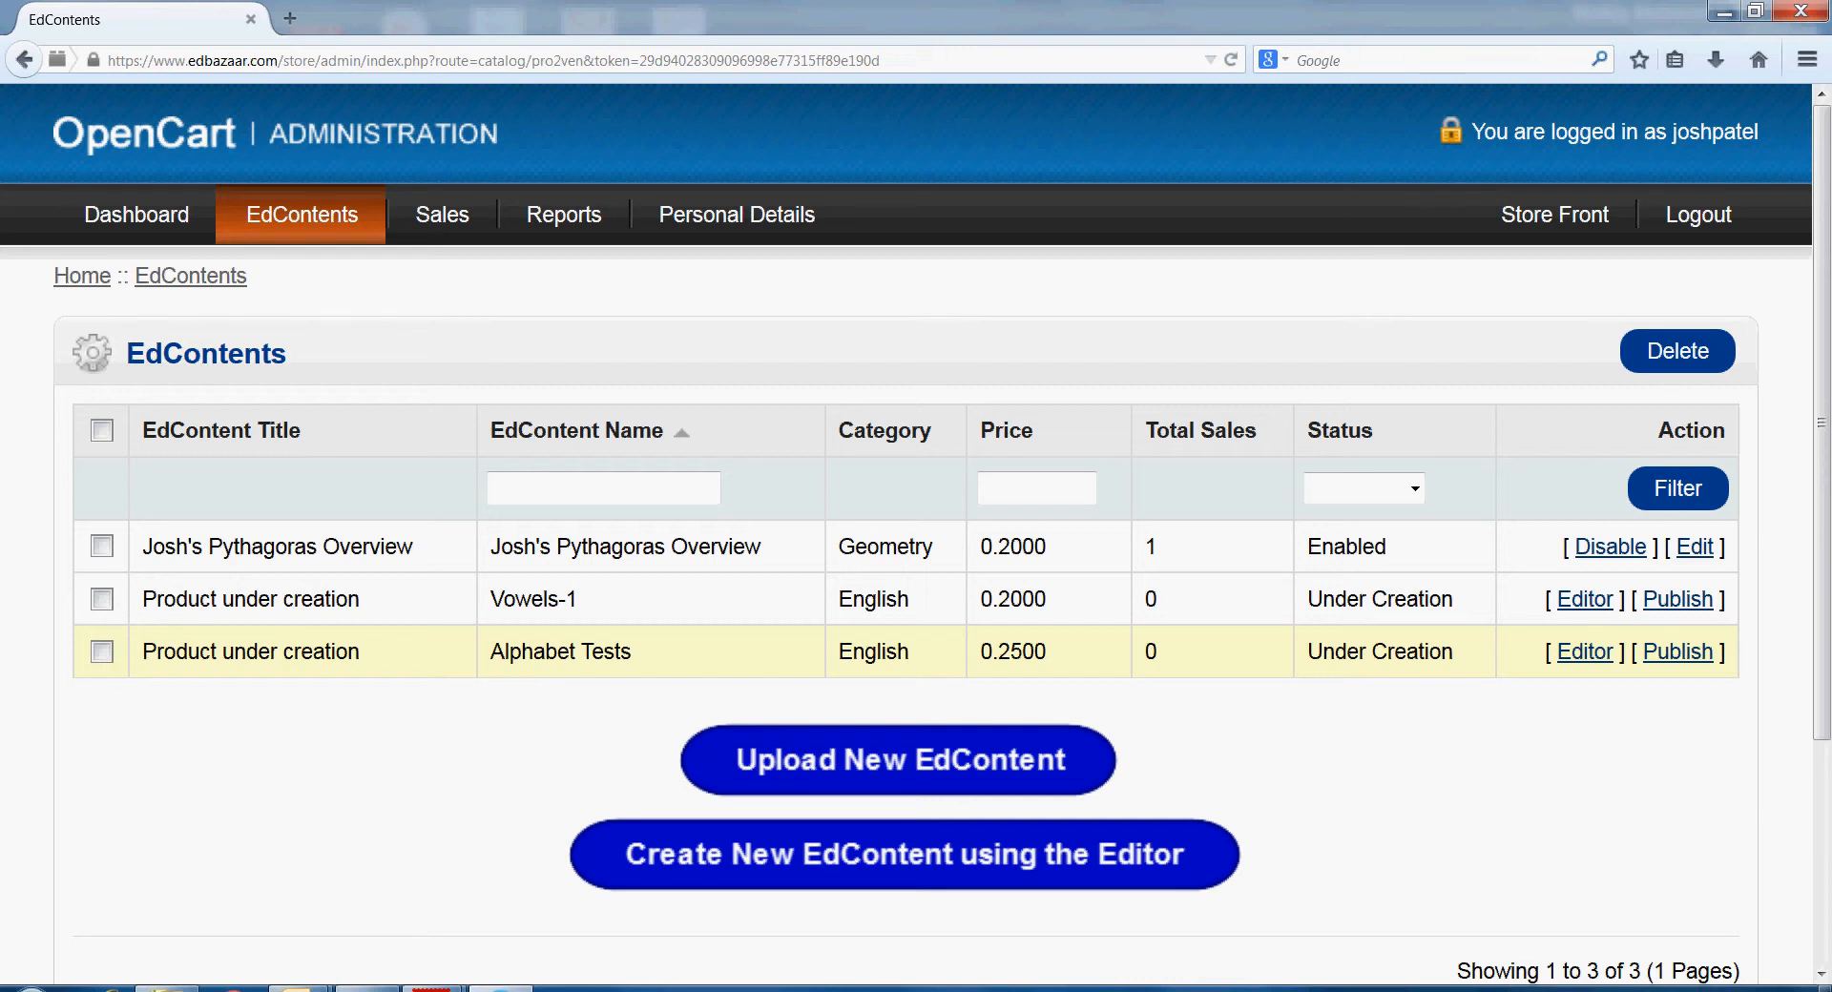
{"action": "left_click", "coordinate": [1585, 652]}
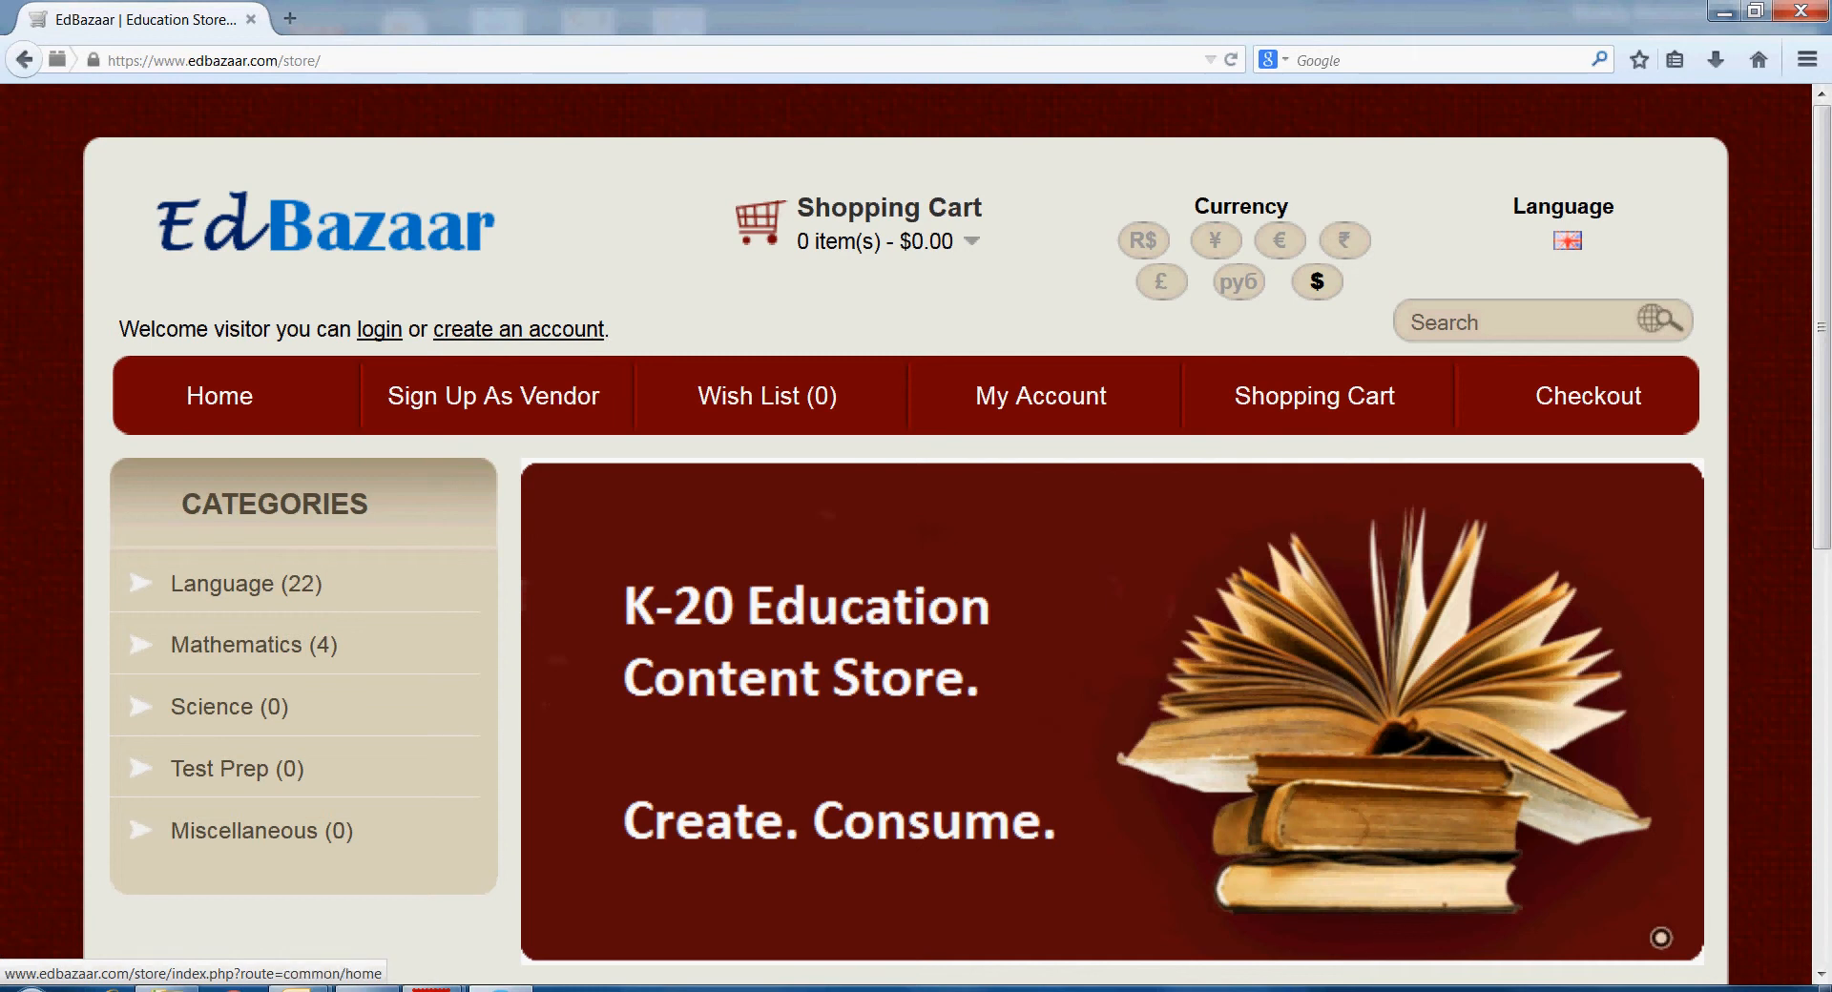
- Return to /store/admin and sign back in with the admin username and password
{"action": "left_click", "coordinate": [458, 60]}
{"action": "left_click", "coordinate": [458, 60]}
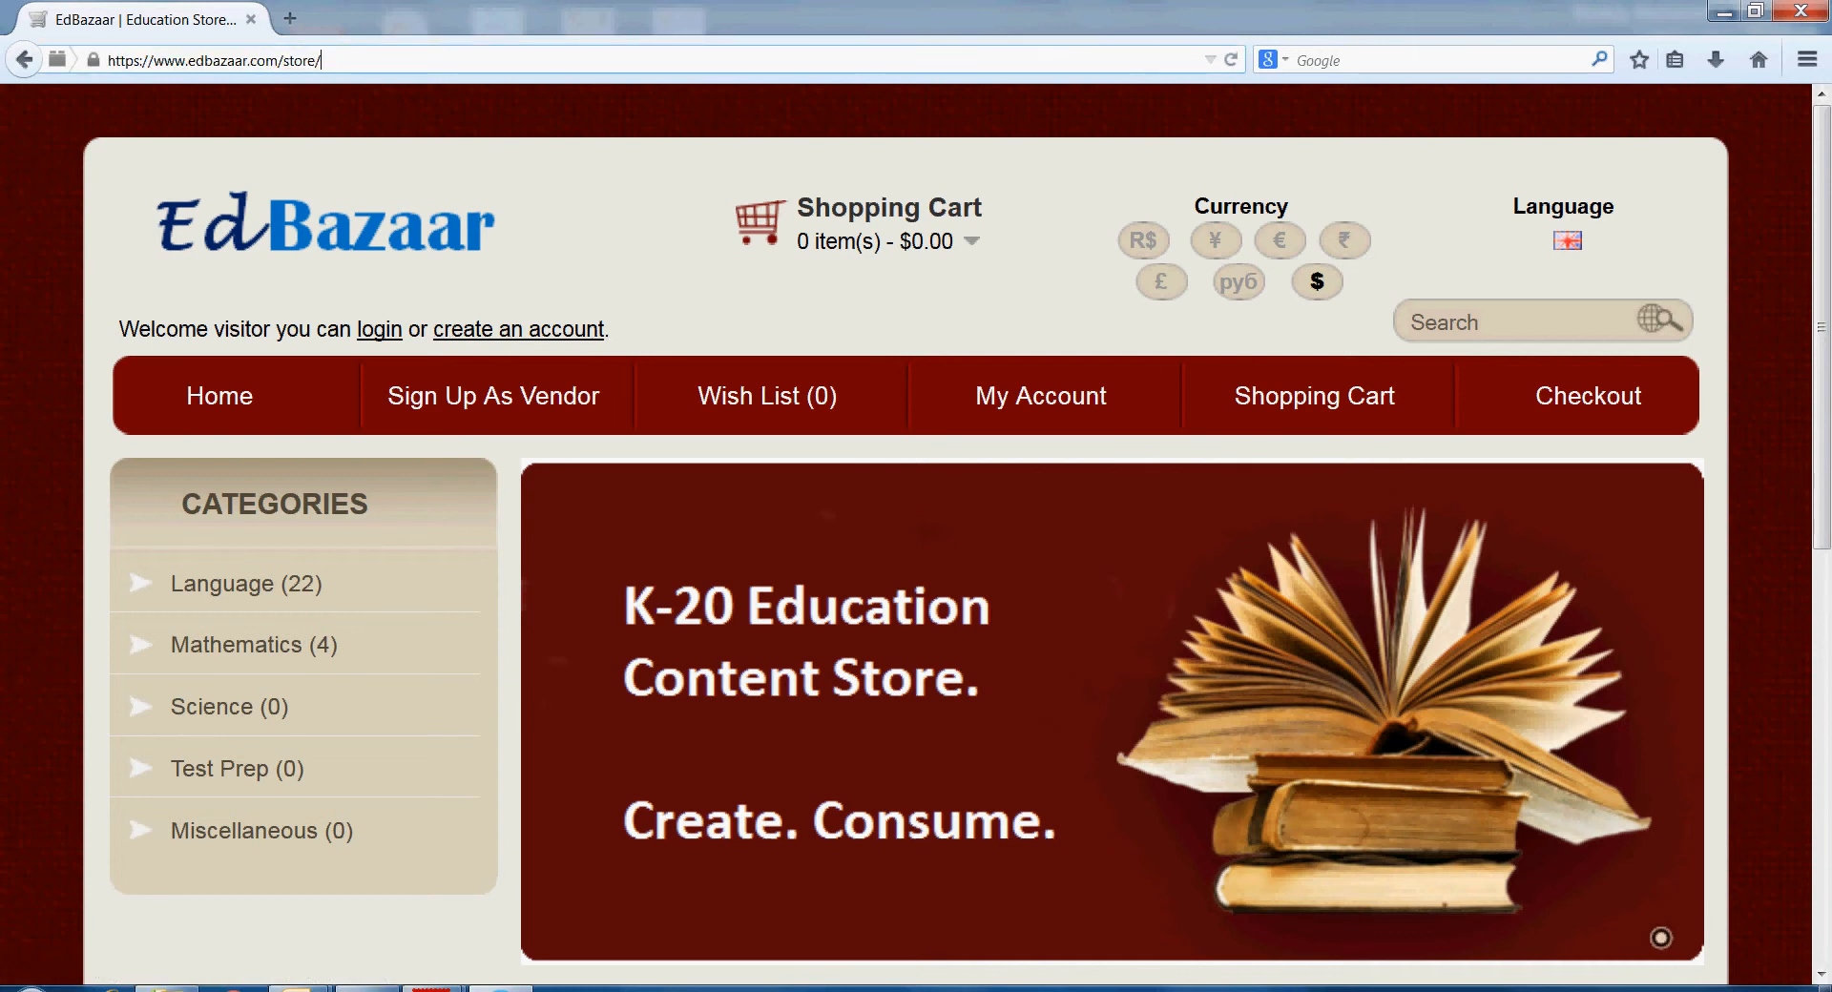
{"action": "type", "text": "admin/"}
{"action": "key", "text": "Return"}
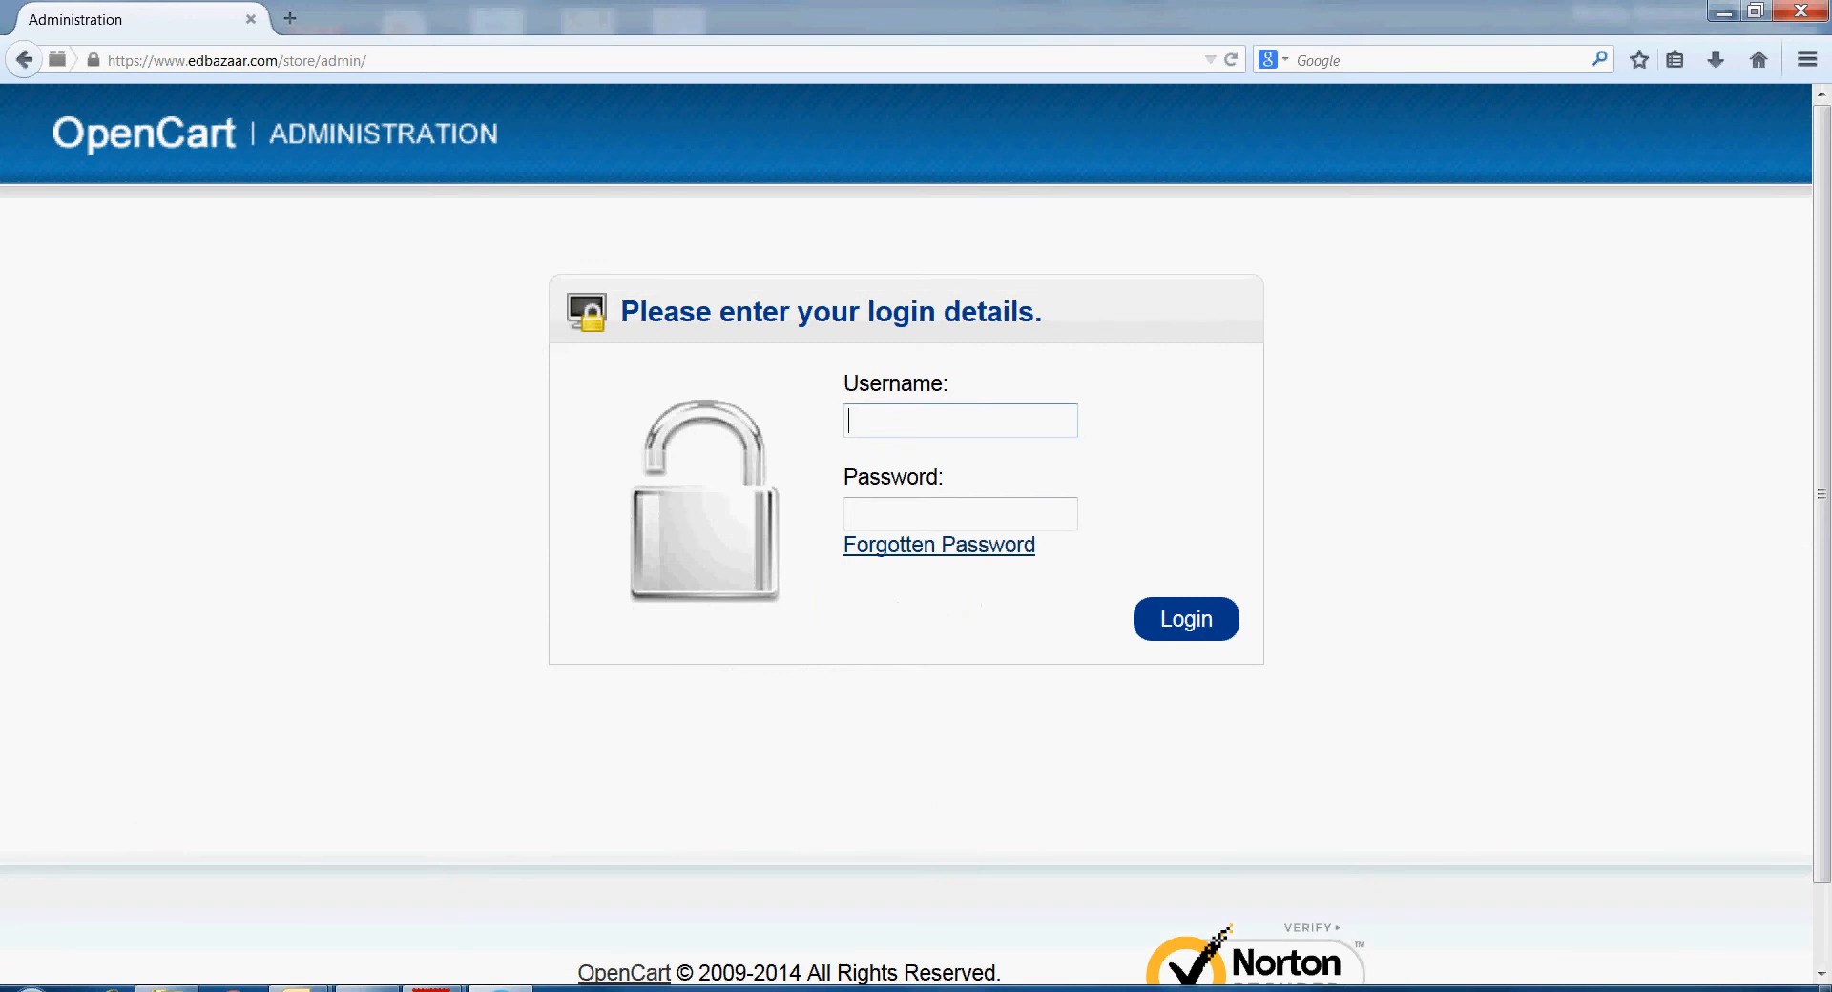
{"action": "key", "text": "Tab"}
{"action": "type", "text": "•••••••••"}
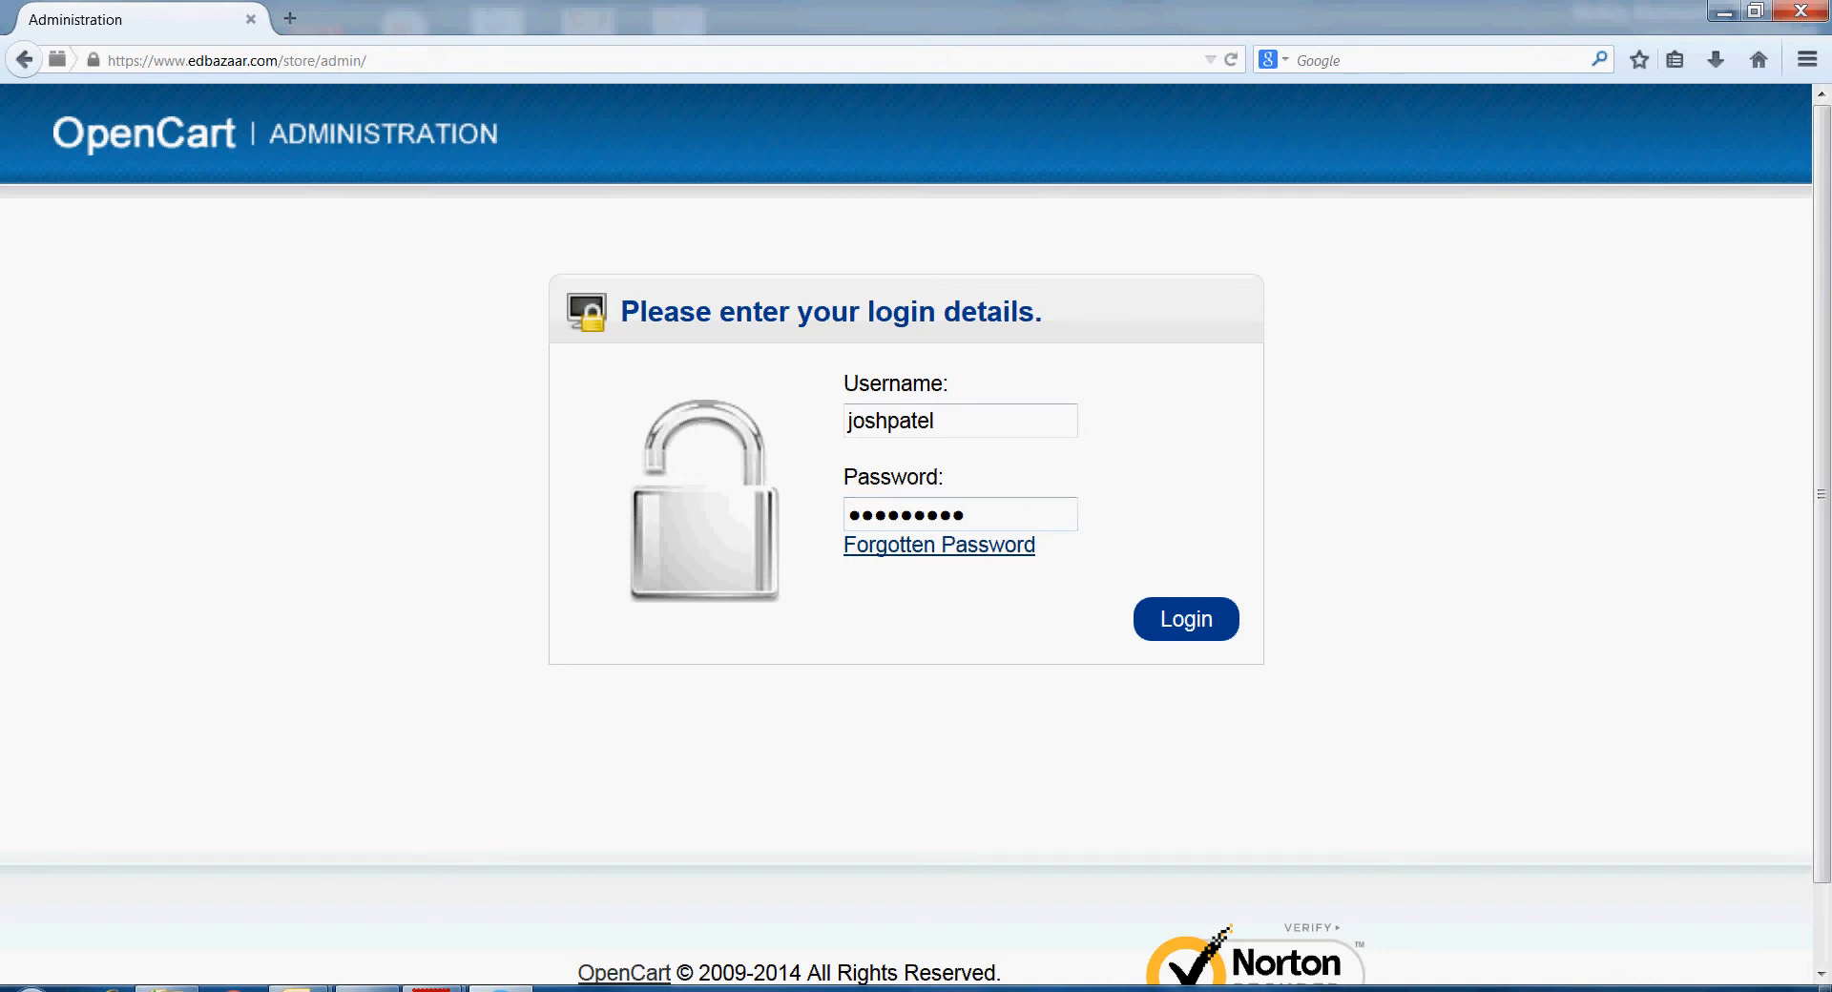
{"action": "key", "text": "Return"}
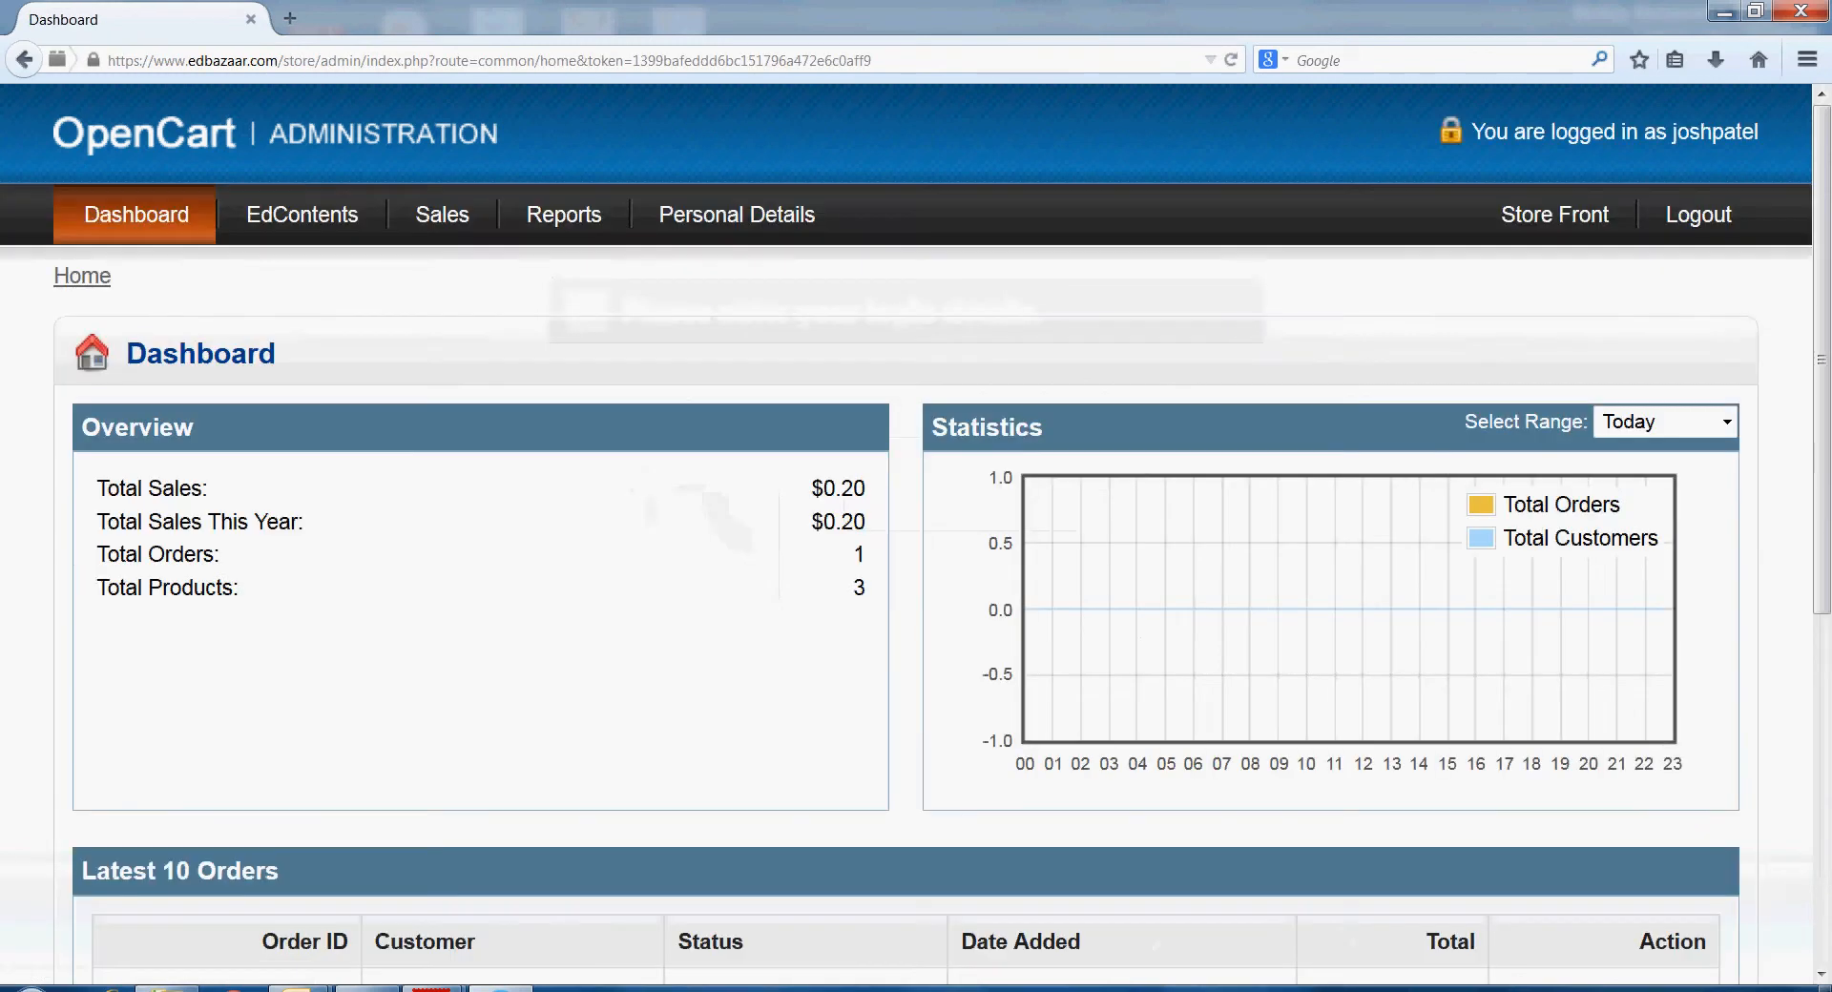
- Open Alphabet Tests in the ATutor course editor via EdContents' Editor link
{"action": "left_click", "coordinate": [302, 215]}
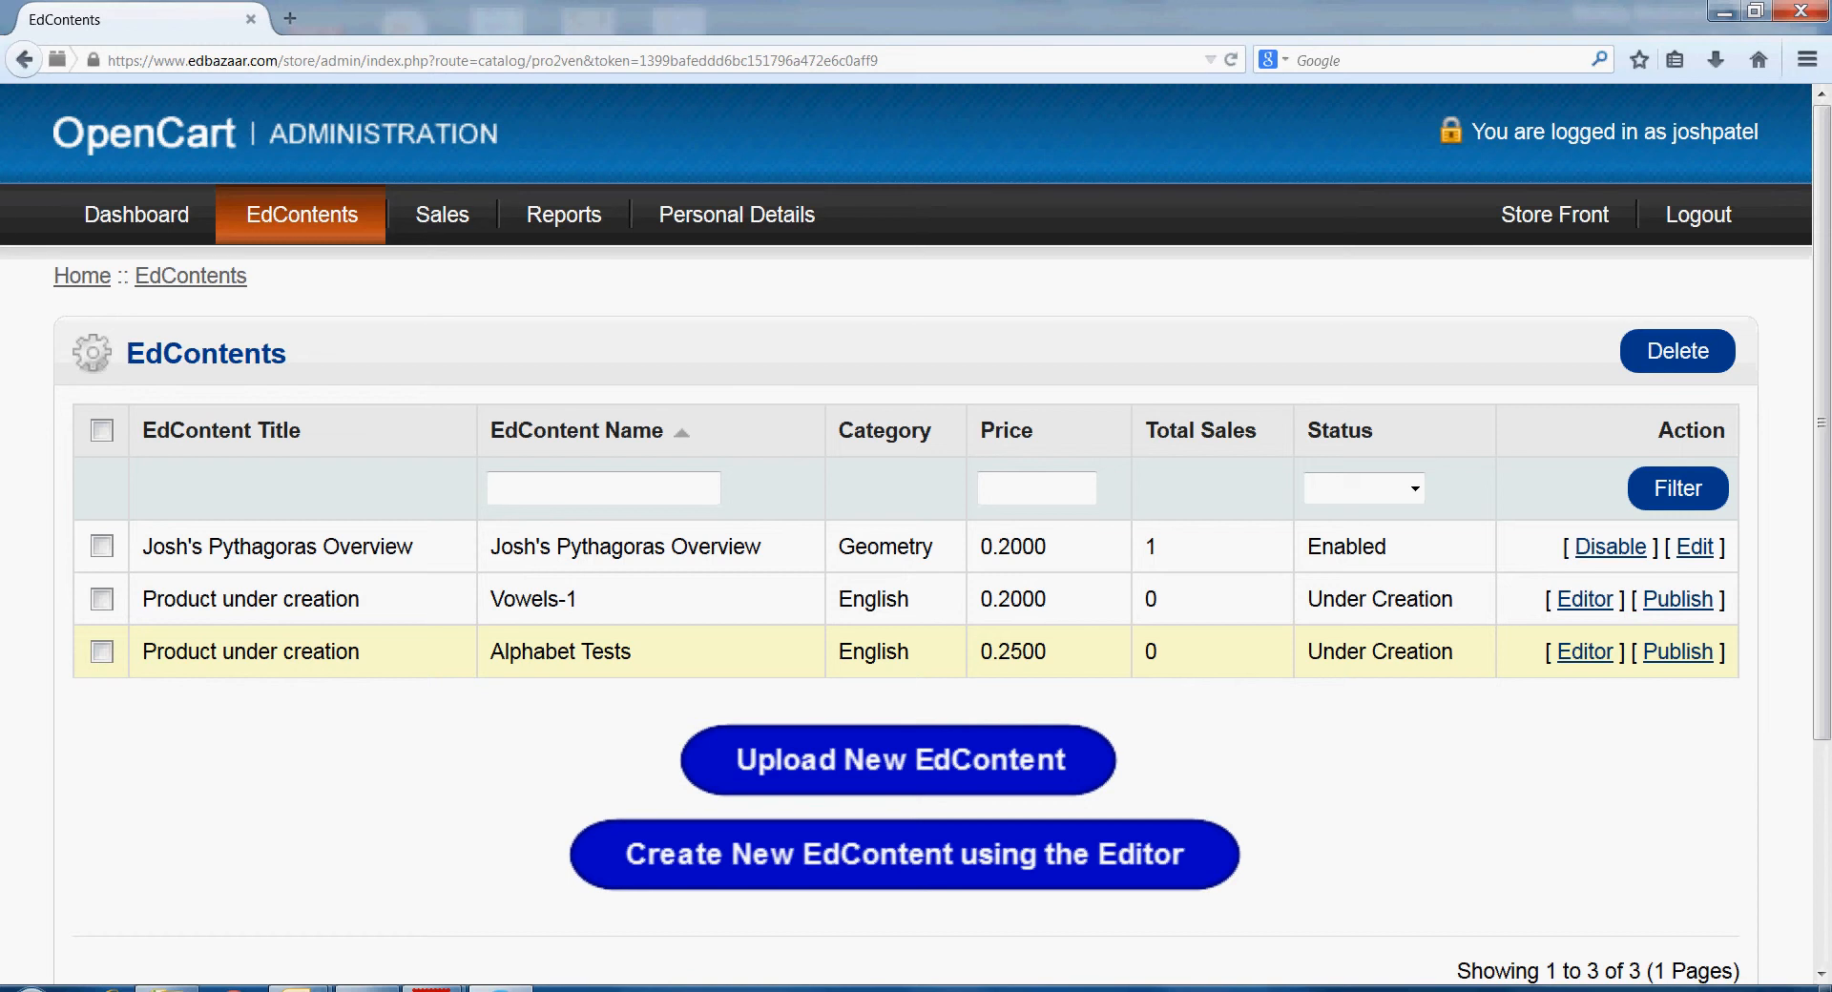
{"action": "left_click", "coordinate": [1585, 653]}
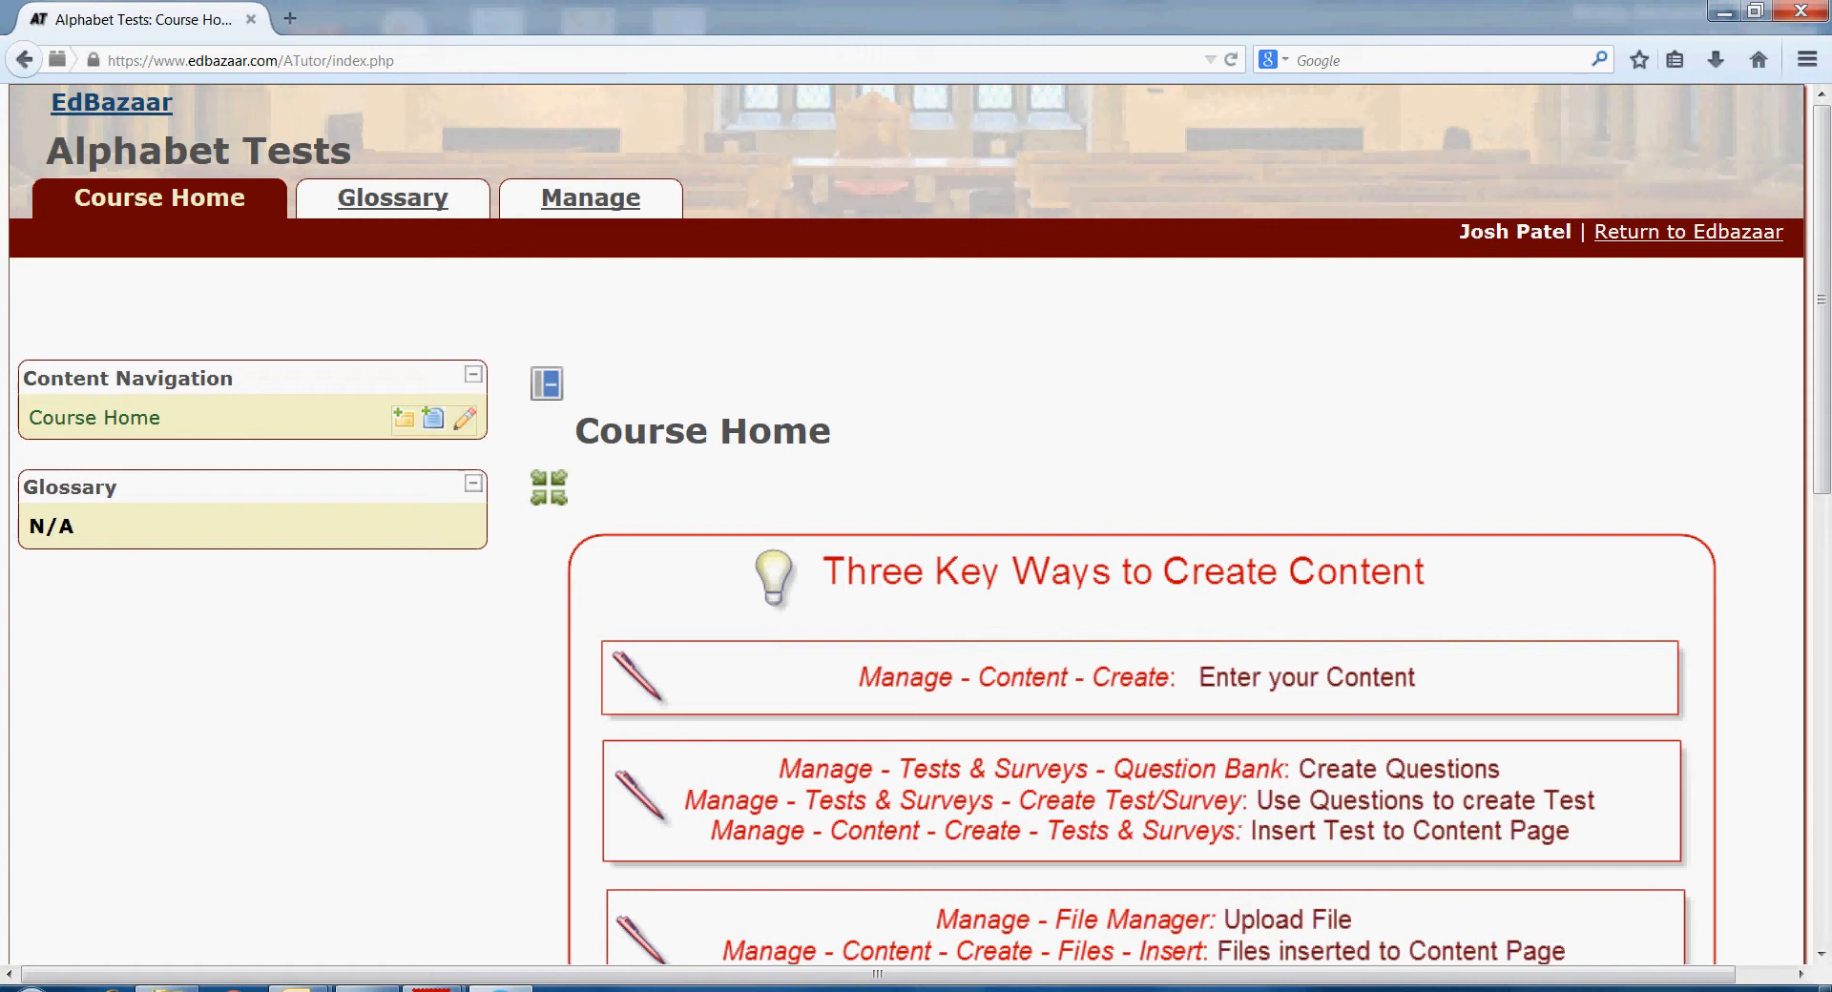
{"action": "left_click", "coordinate": [590, 198]}
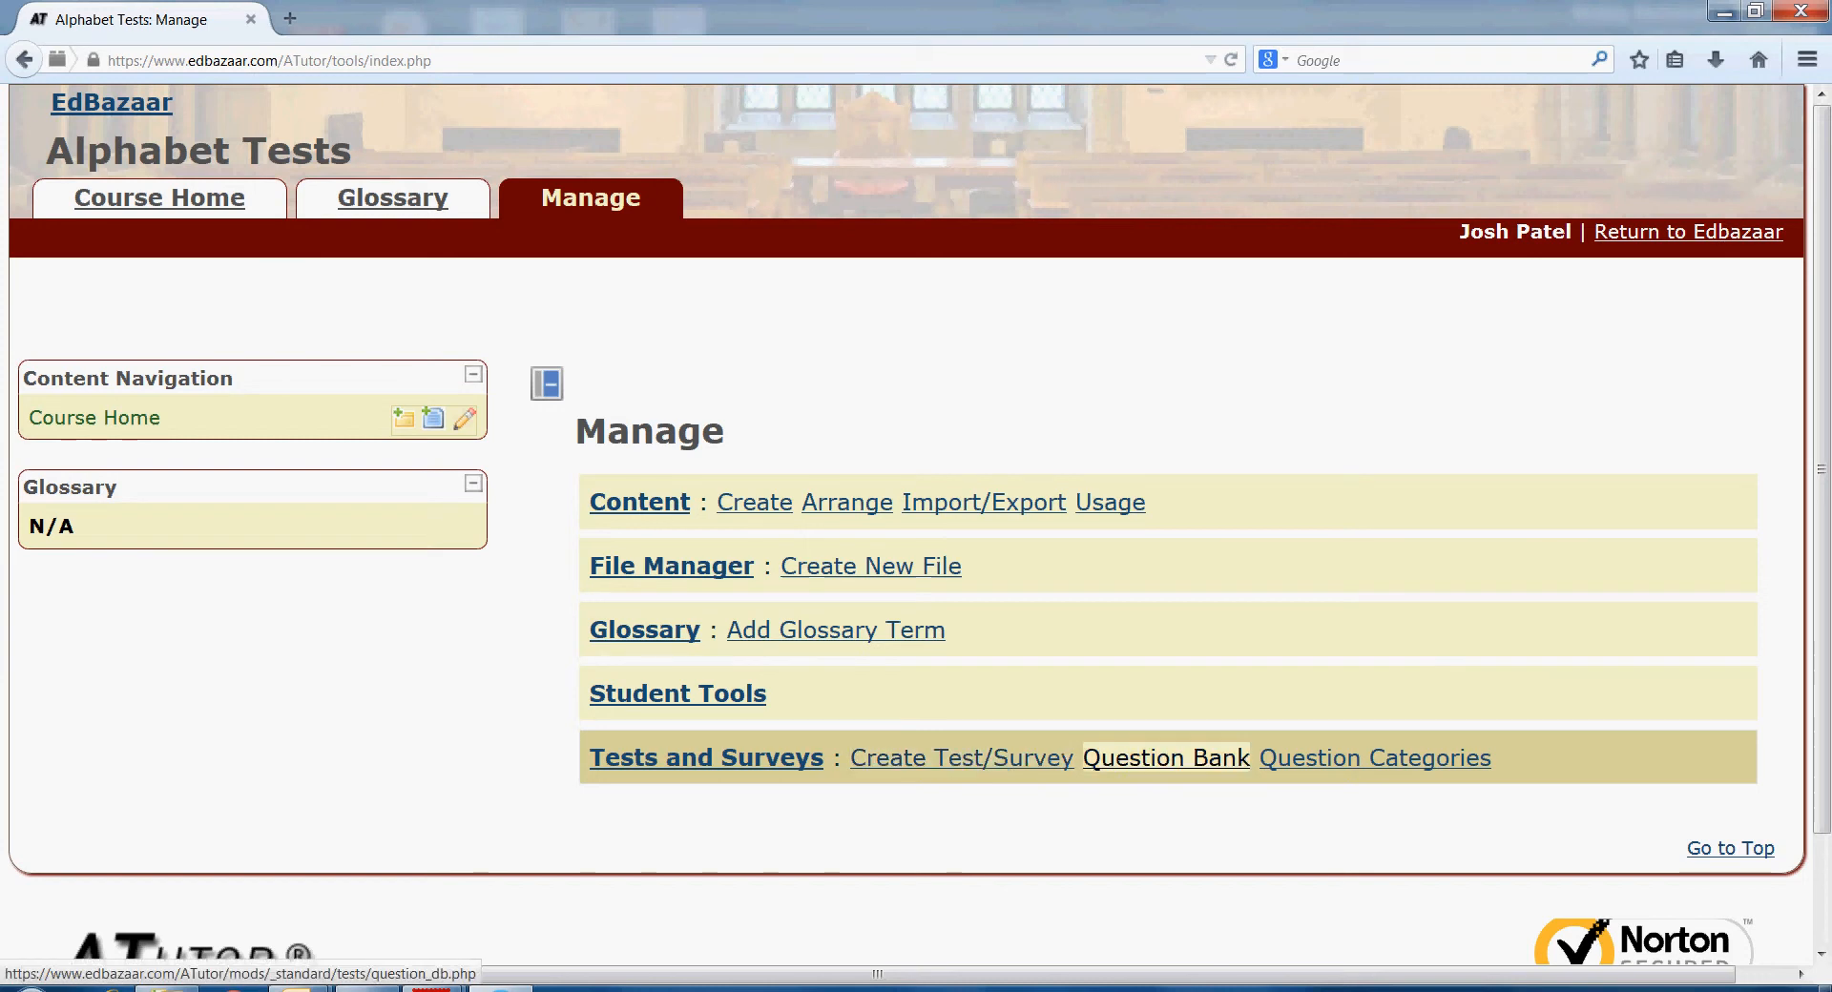
{"action": "left_click", "coordinate": [1166, 757]}
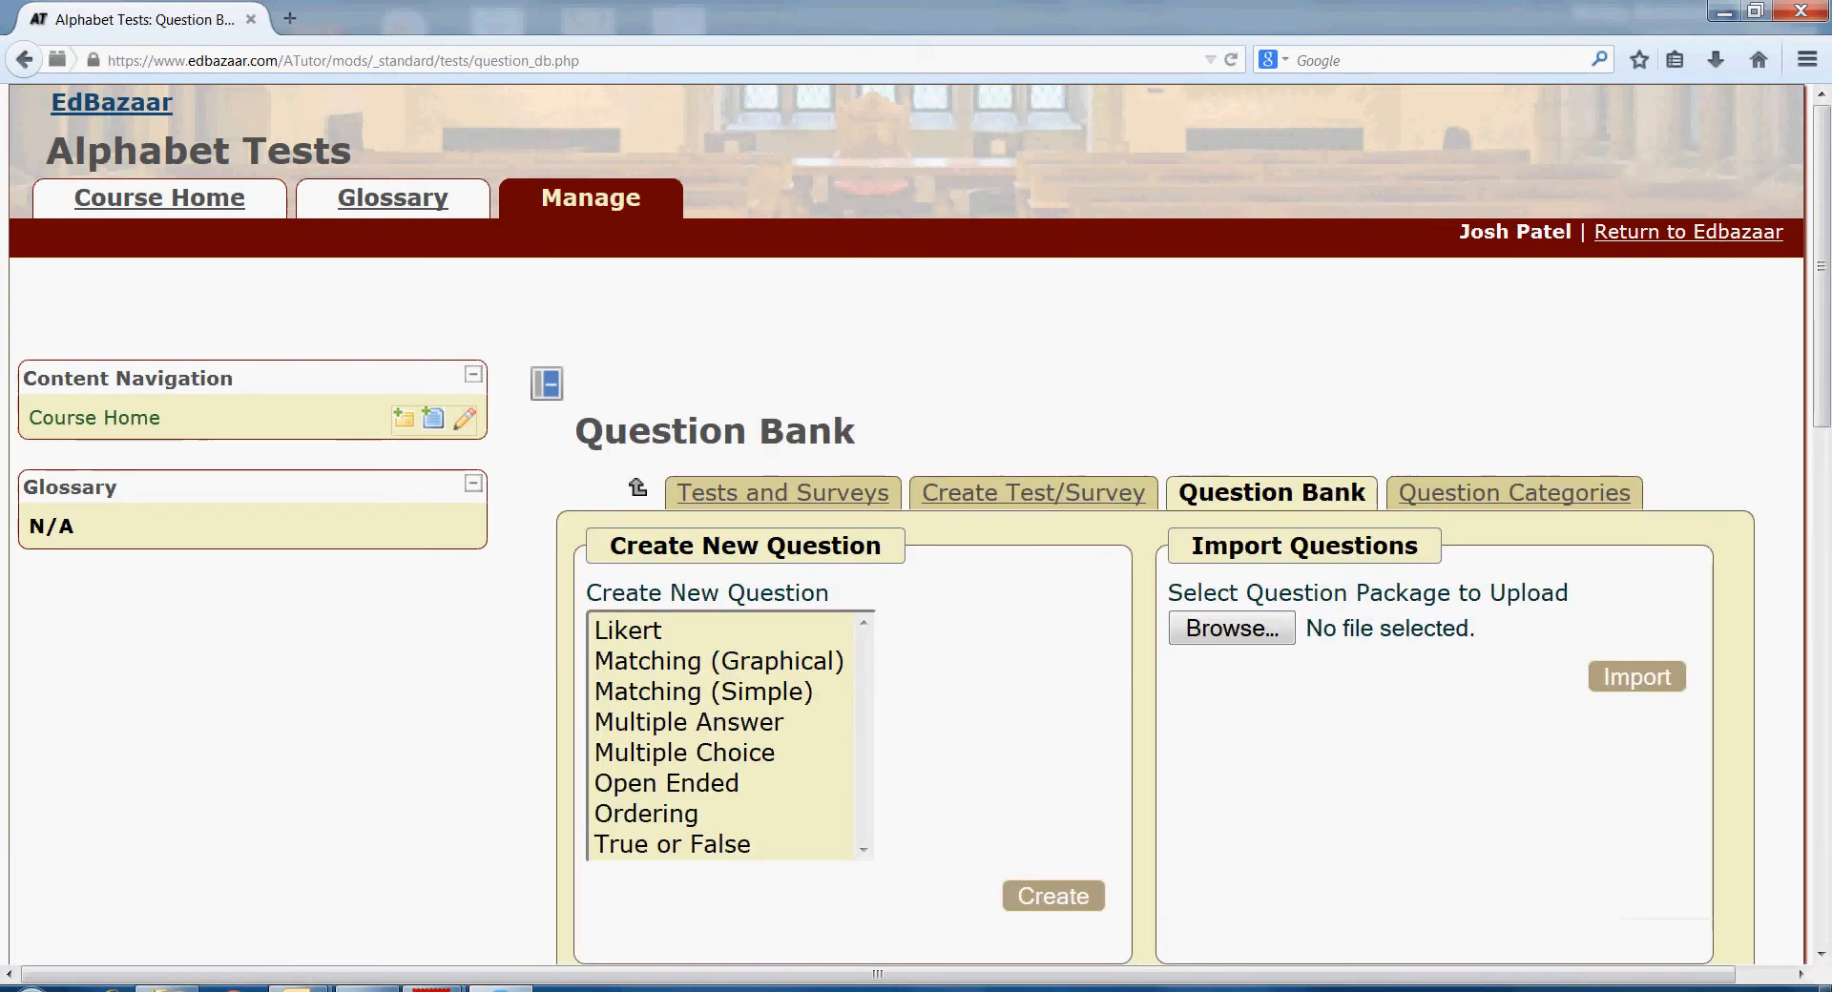
{"action": "left_click_drag", "start_coordinate": [1822, 267], "coordinate": [1822, 674]}
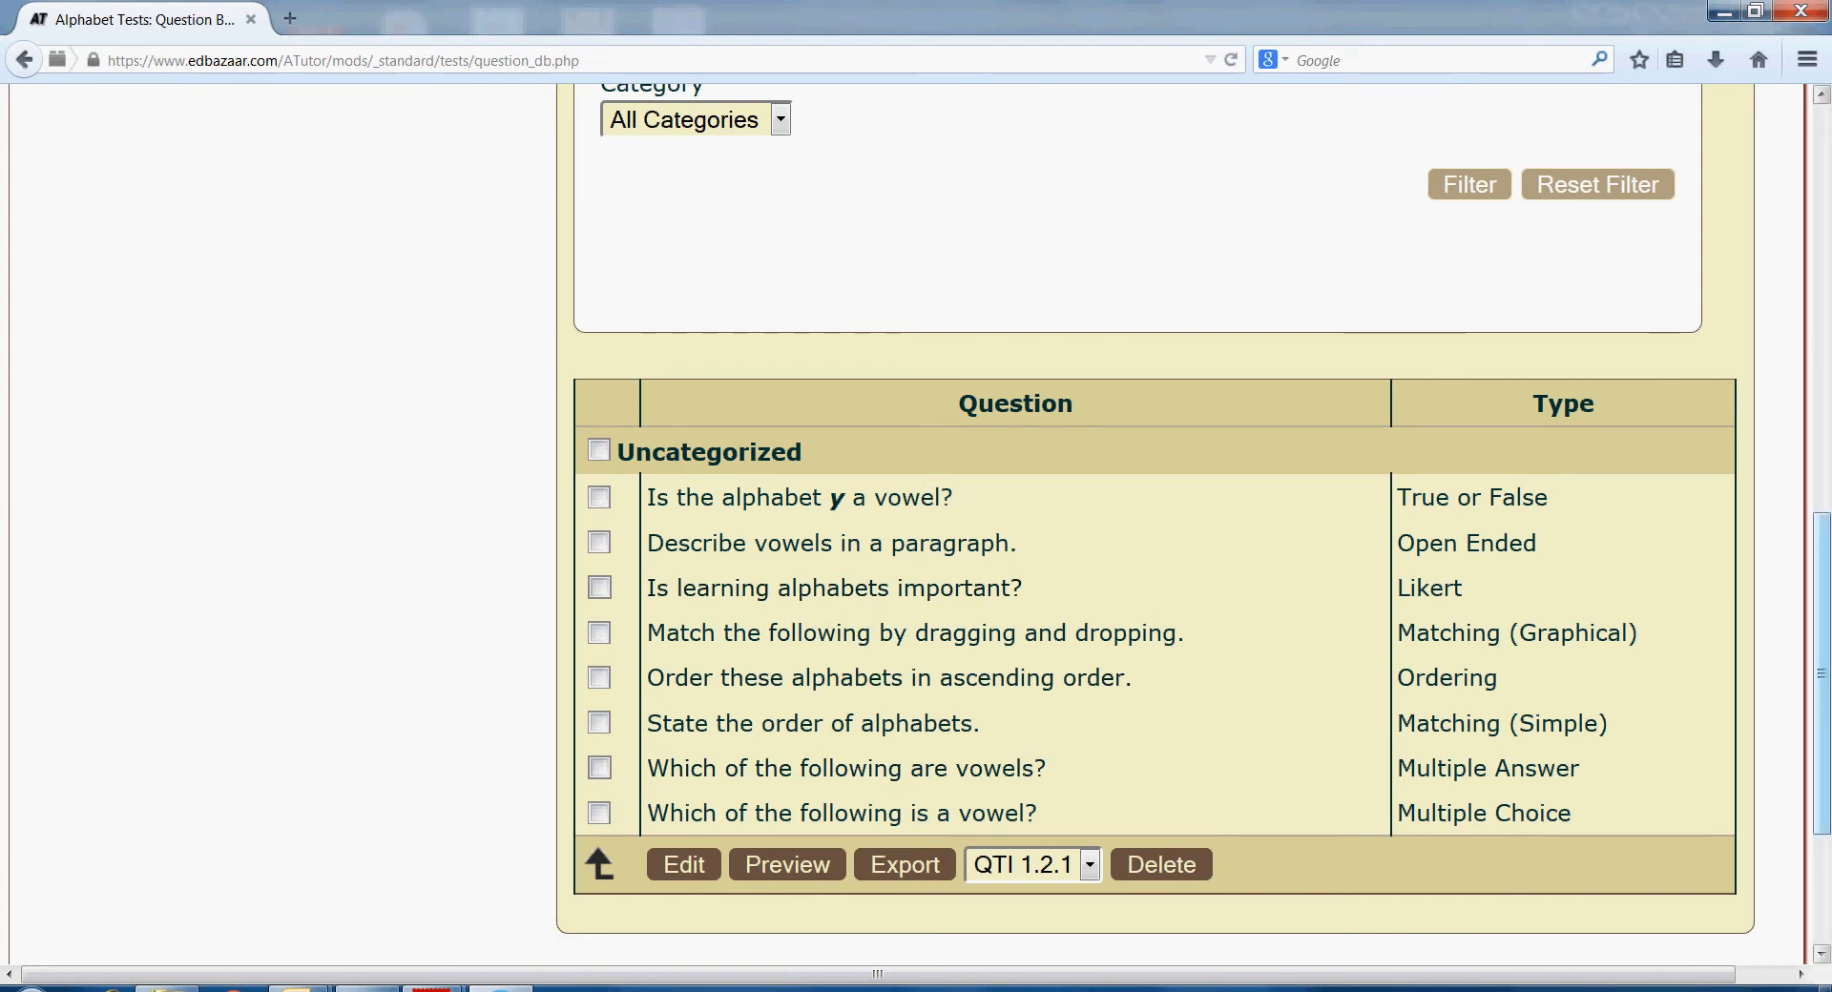
{"action": "left_click_drag", "start_coordinate": [1821, 673], "coordinate": [1822, 265]}
{"action": "left_click", "coordinate": [160, 198]}
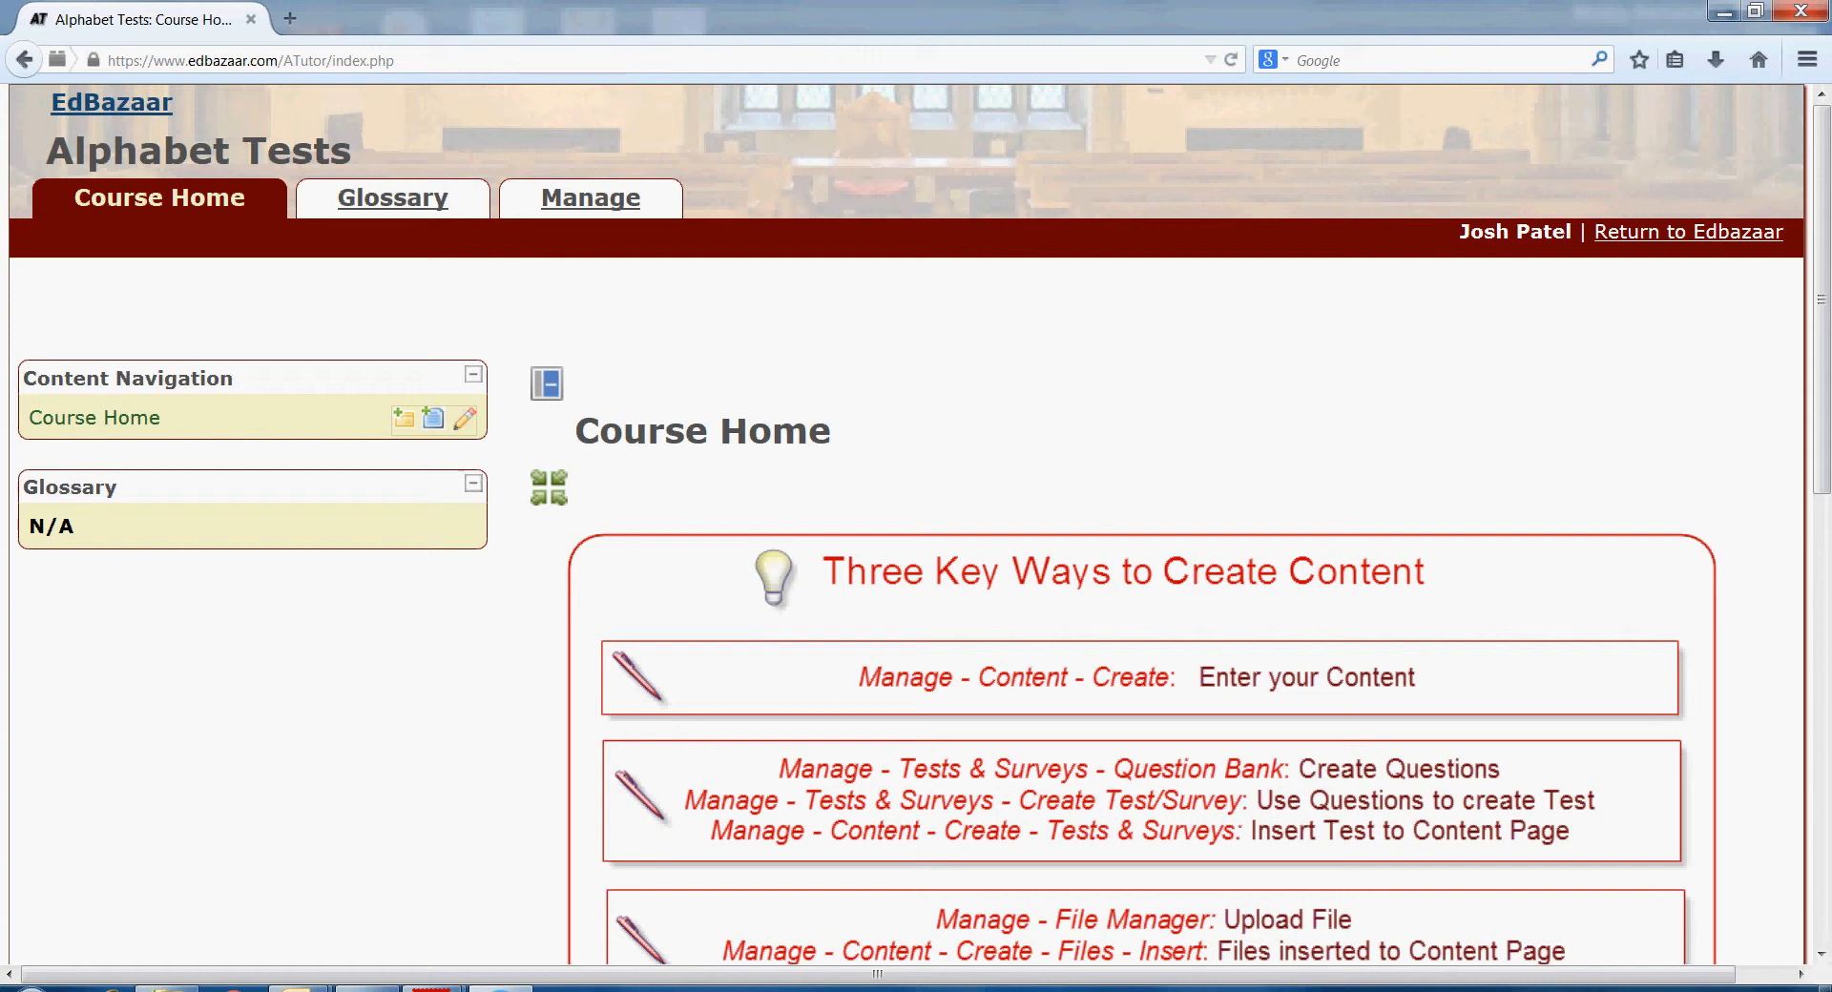
- Start a new test titled 'Test 1 on Alphabets', described as 'Test 1 with 3 questions'
{"action": "left_click", "coordinate": [590, 198]}
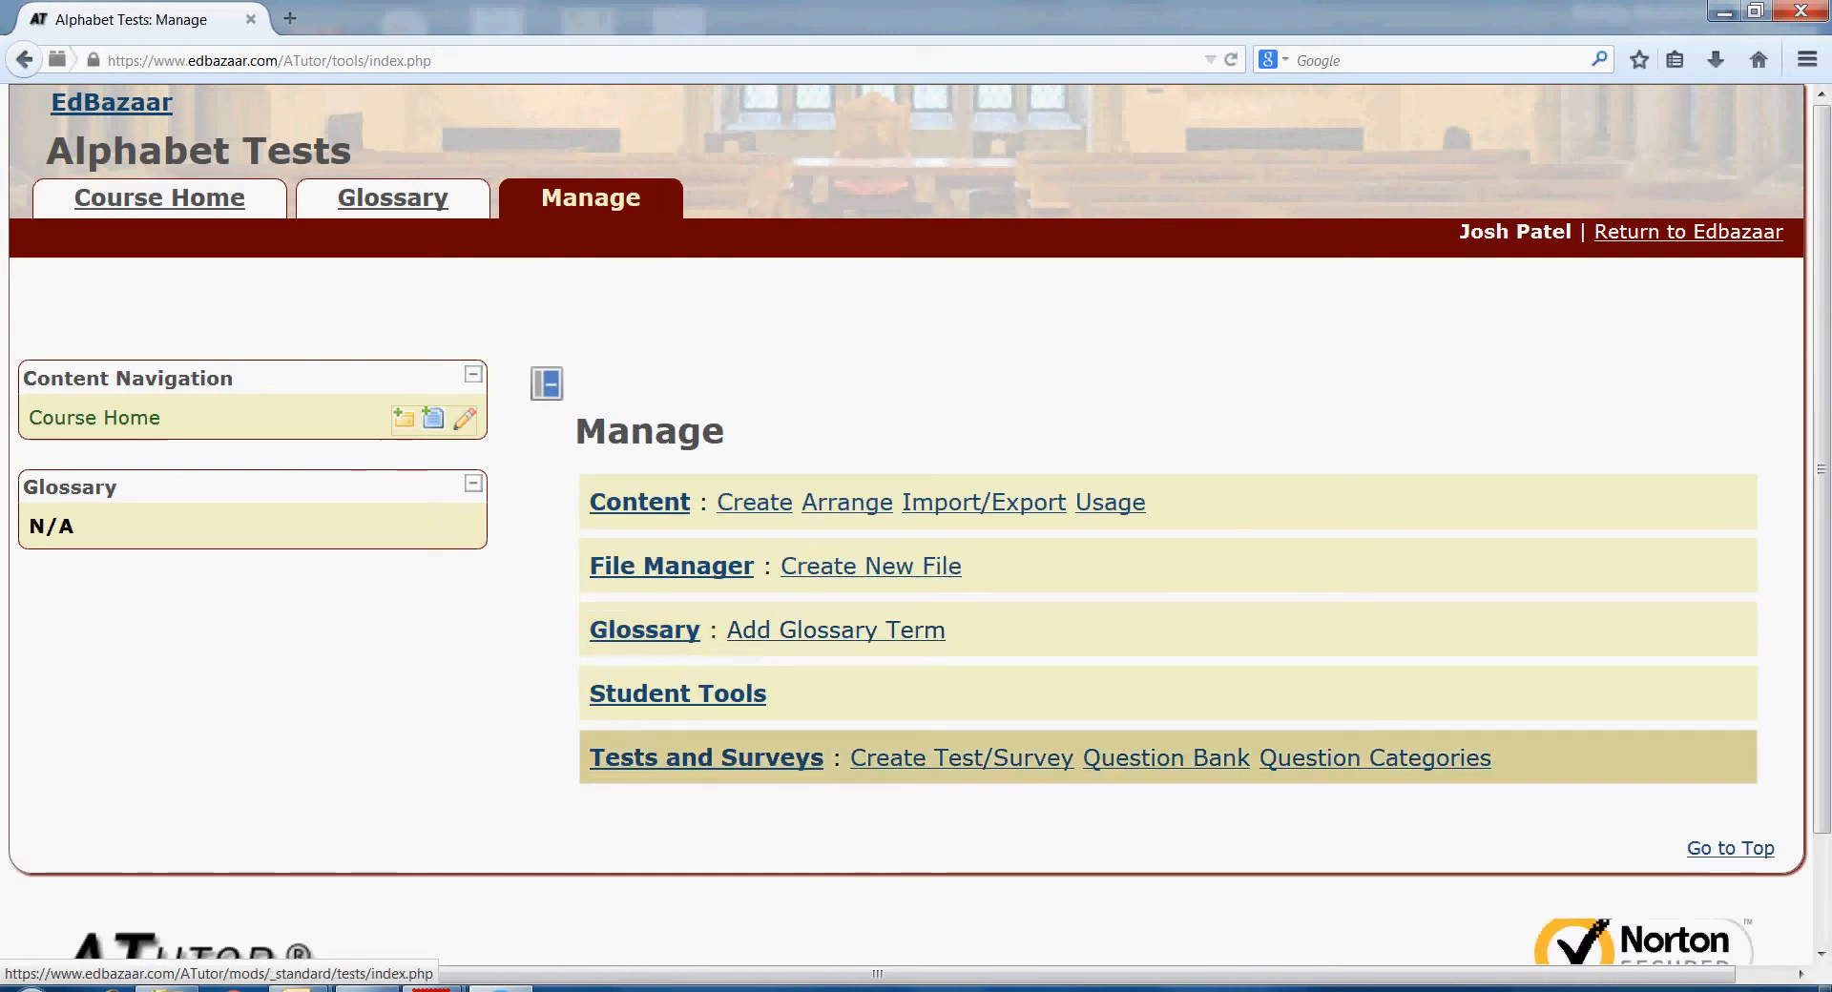
{"action": "left_click", "coordinate": [962, 758]}
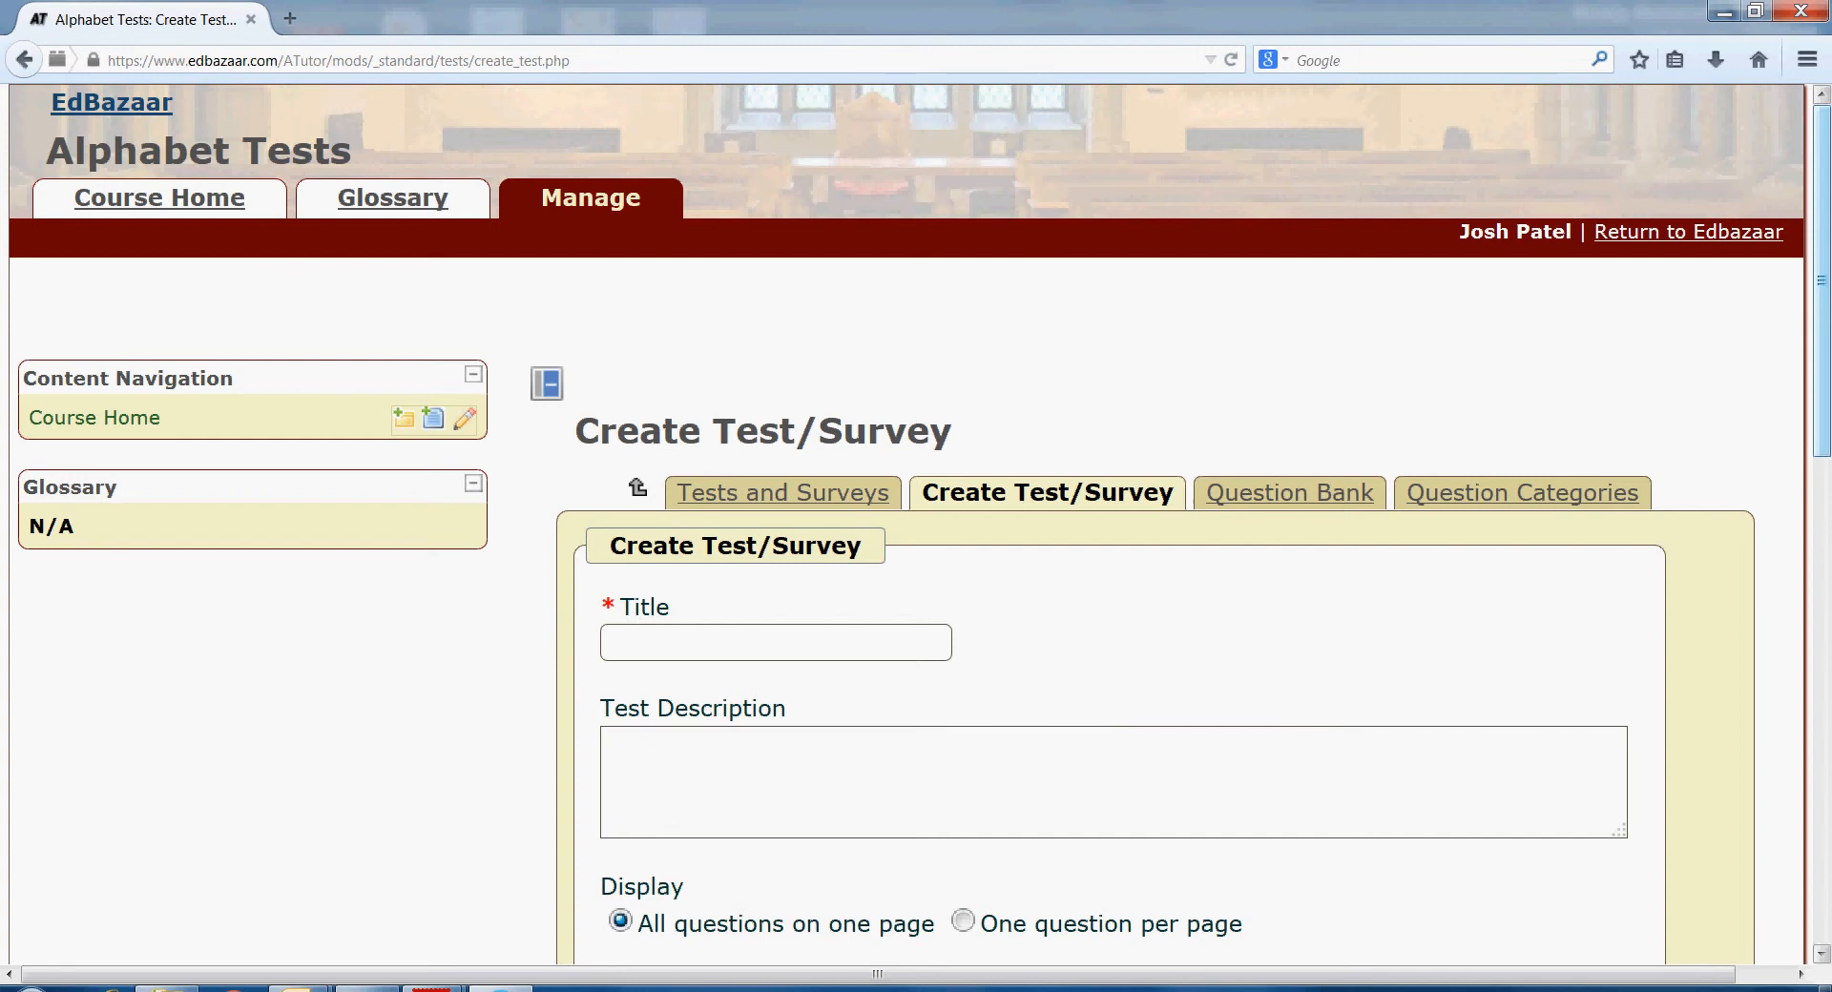
{"action": "scroll", "coordinate": [916, 523], "scroll_direction": "down", "scroll_amount": 3}
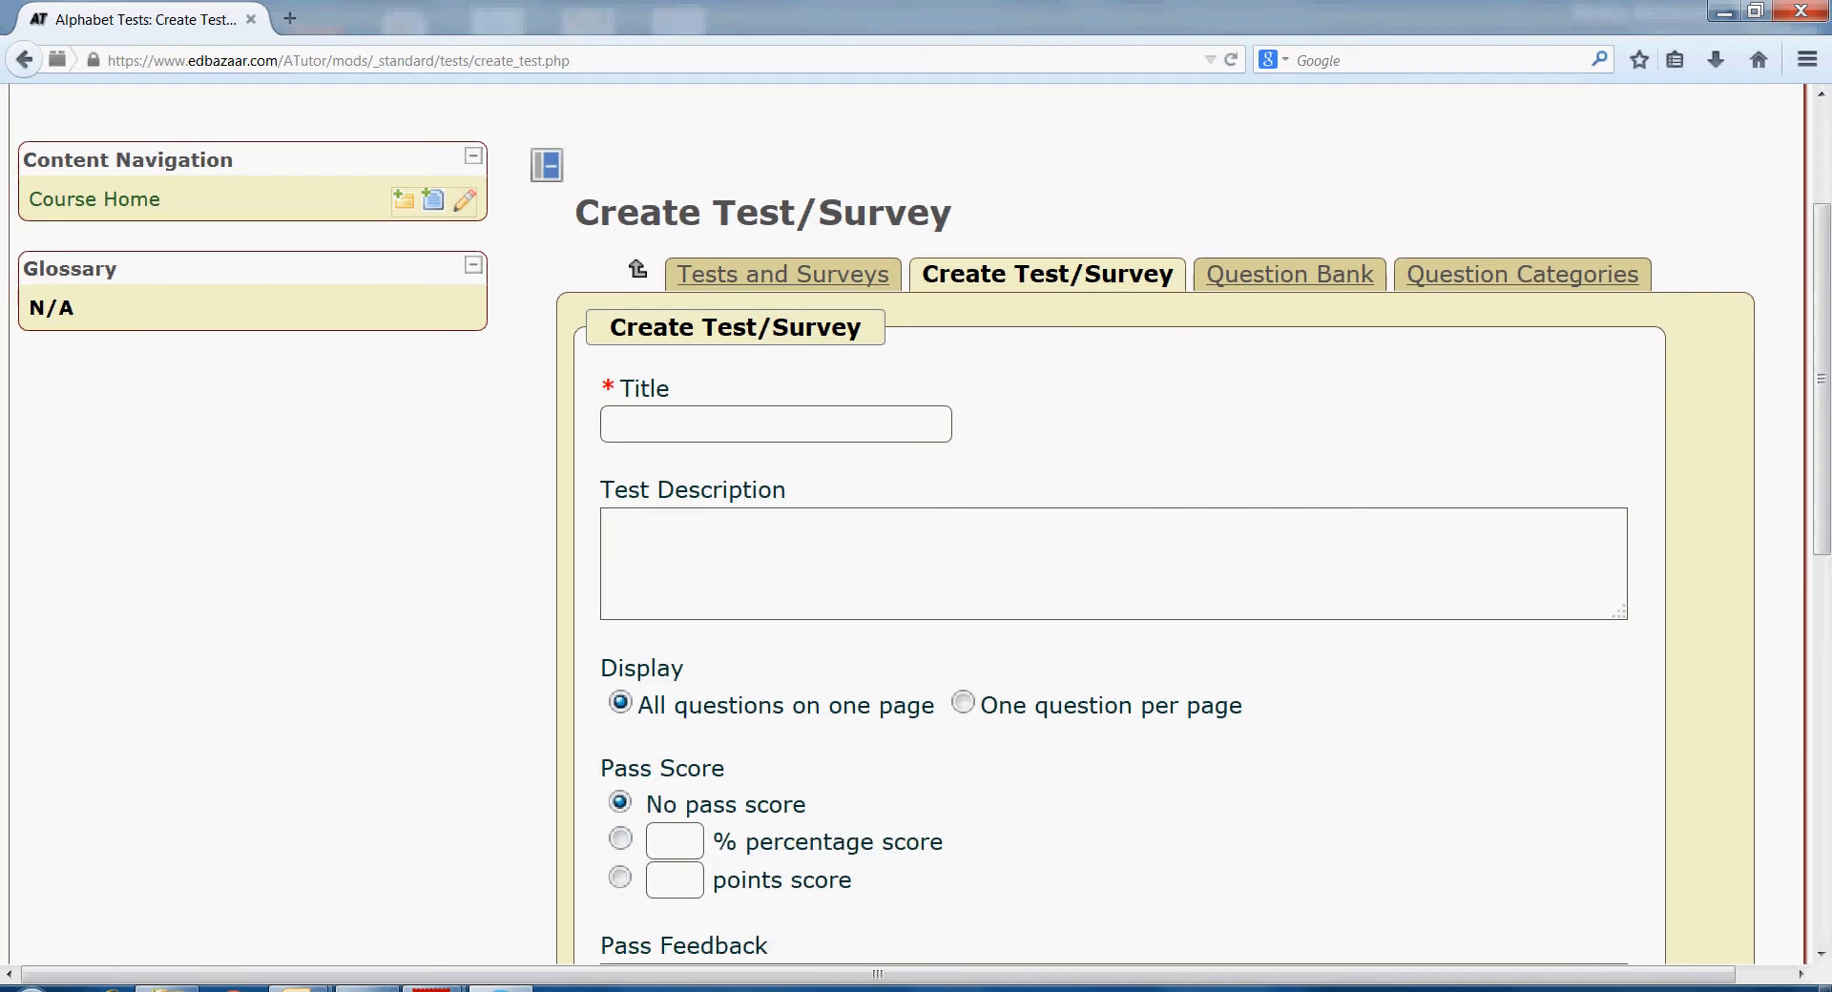
{"action": "type", "text": "Test 1 on Alphabets"}
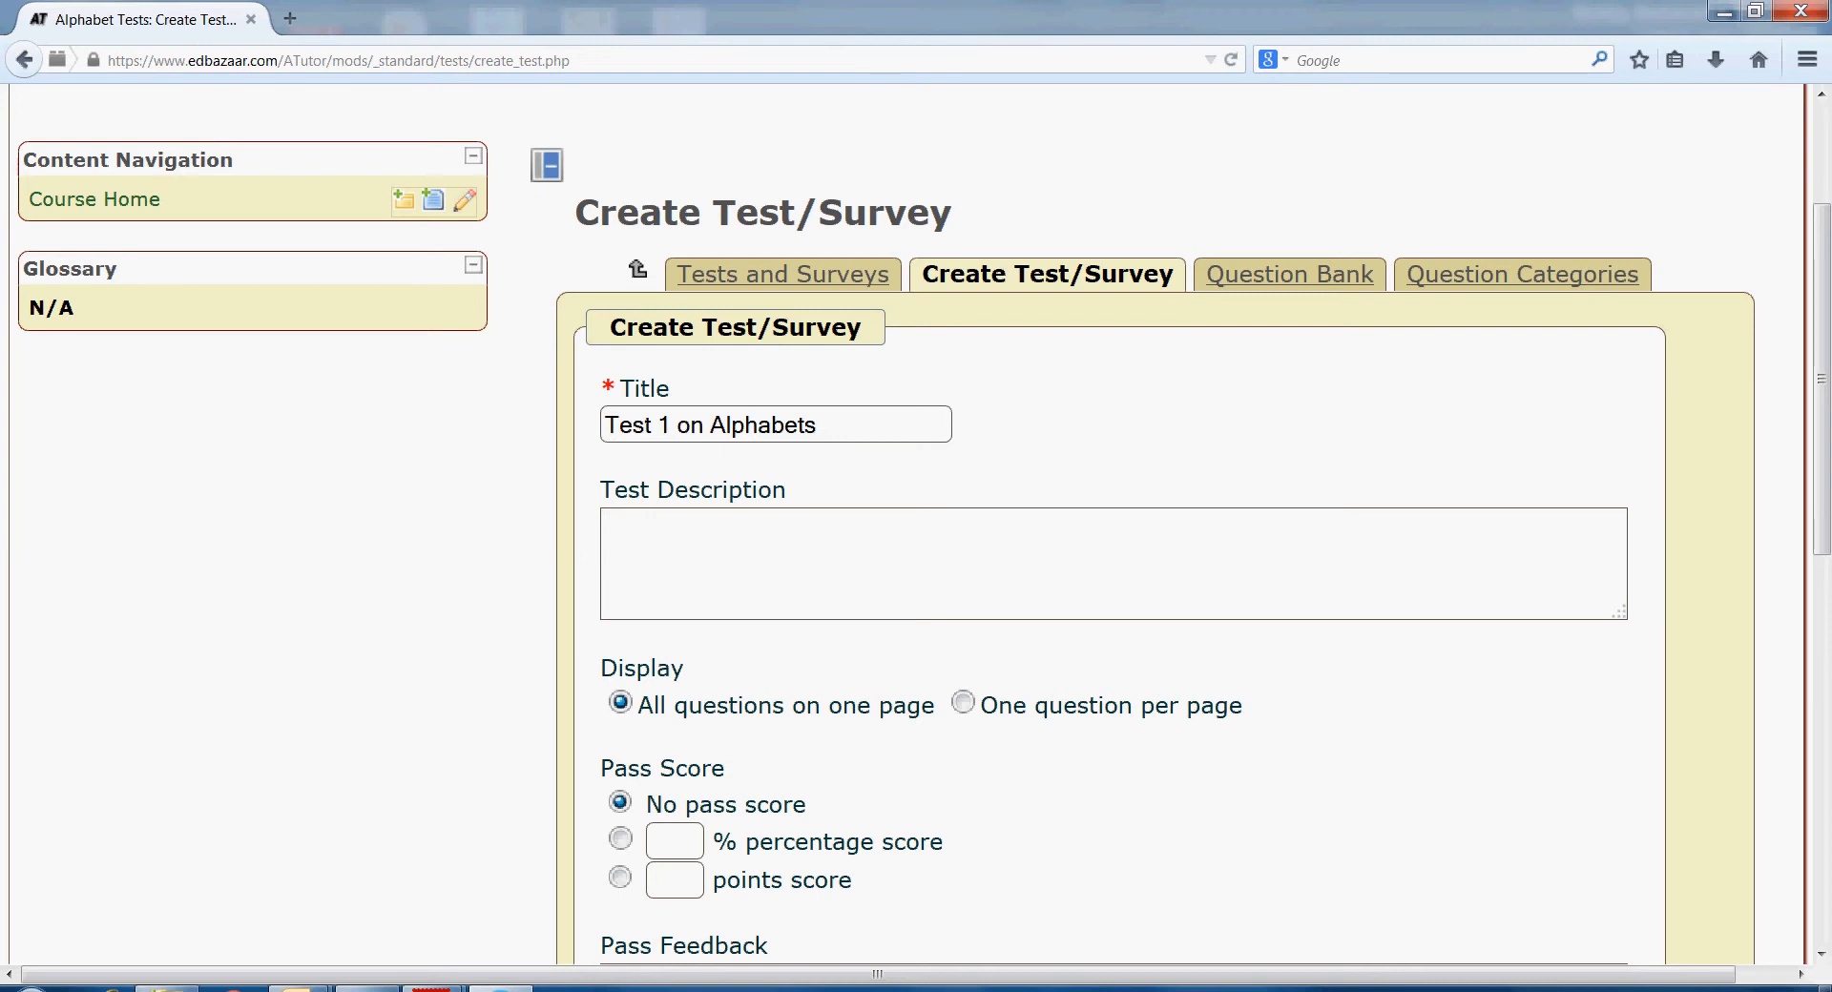
{"action": "type", "text": "Test 1 with 3 questions"}
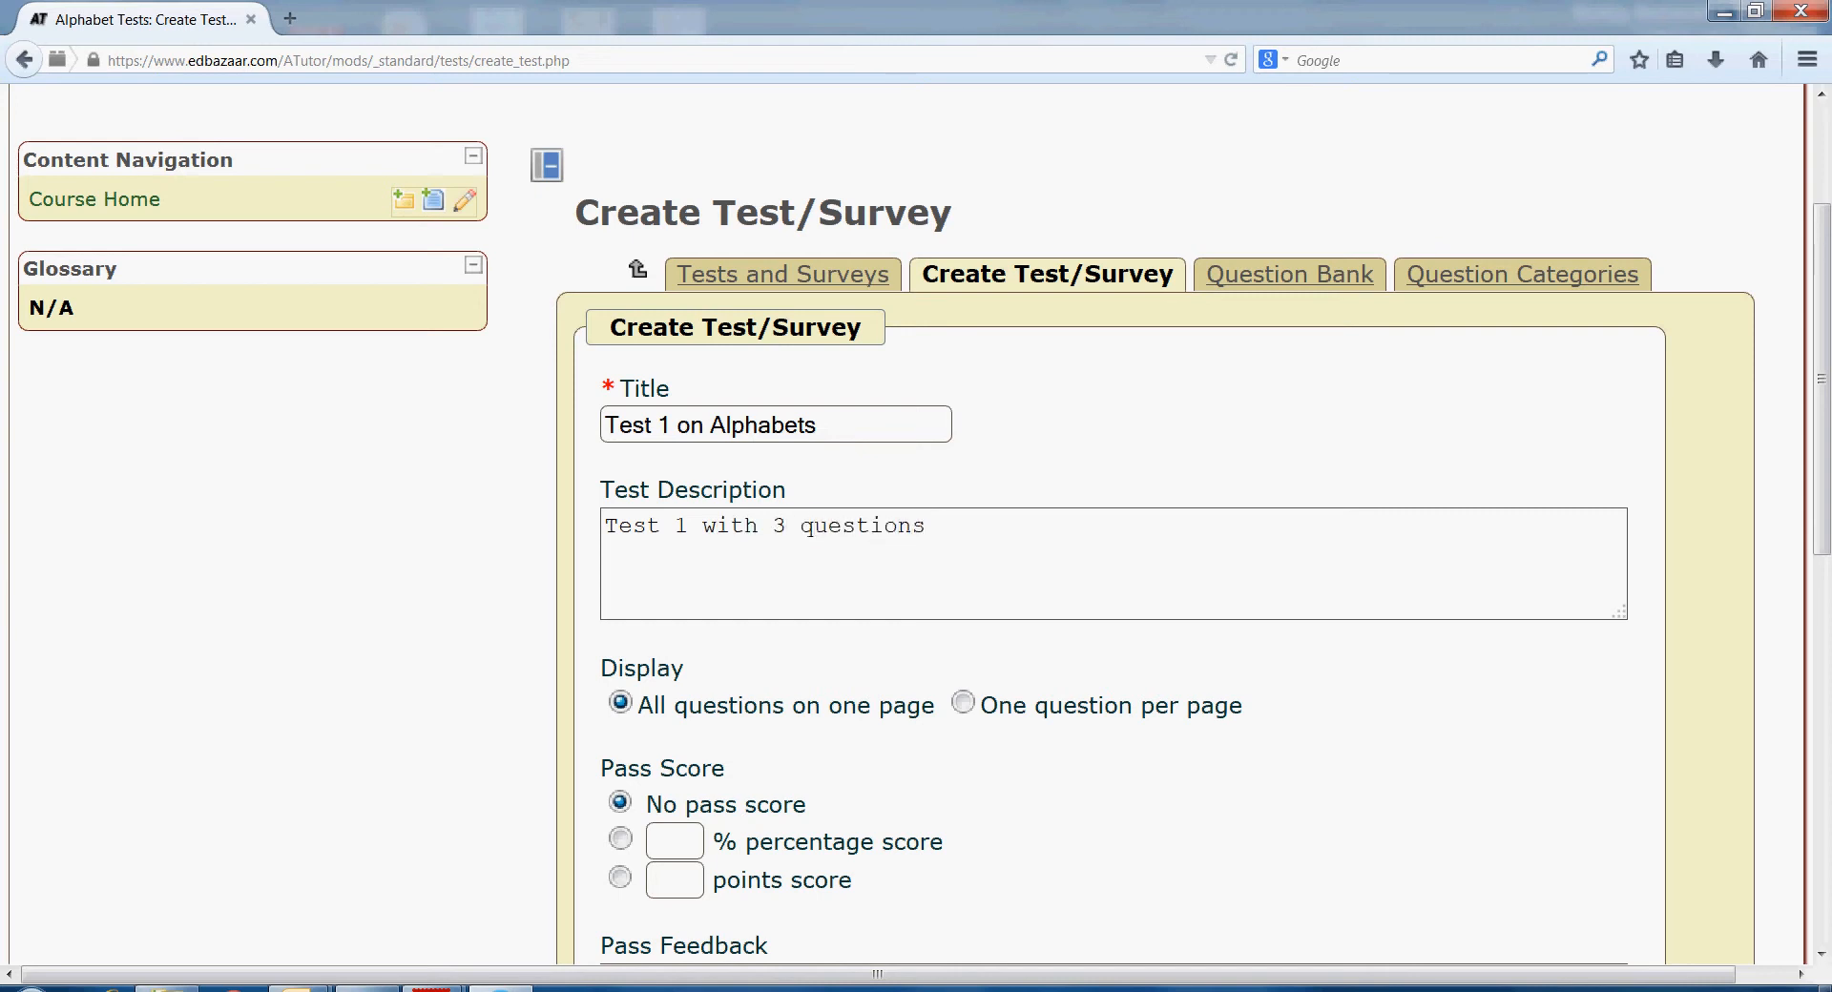
- Add the instructions '3 questions in this test.' and save the test
{"action": "scroll", "coordinate": [1821, 382], "scroll_direction": "down", "scroll_amount": 2}
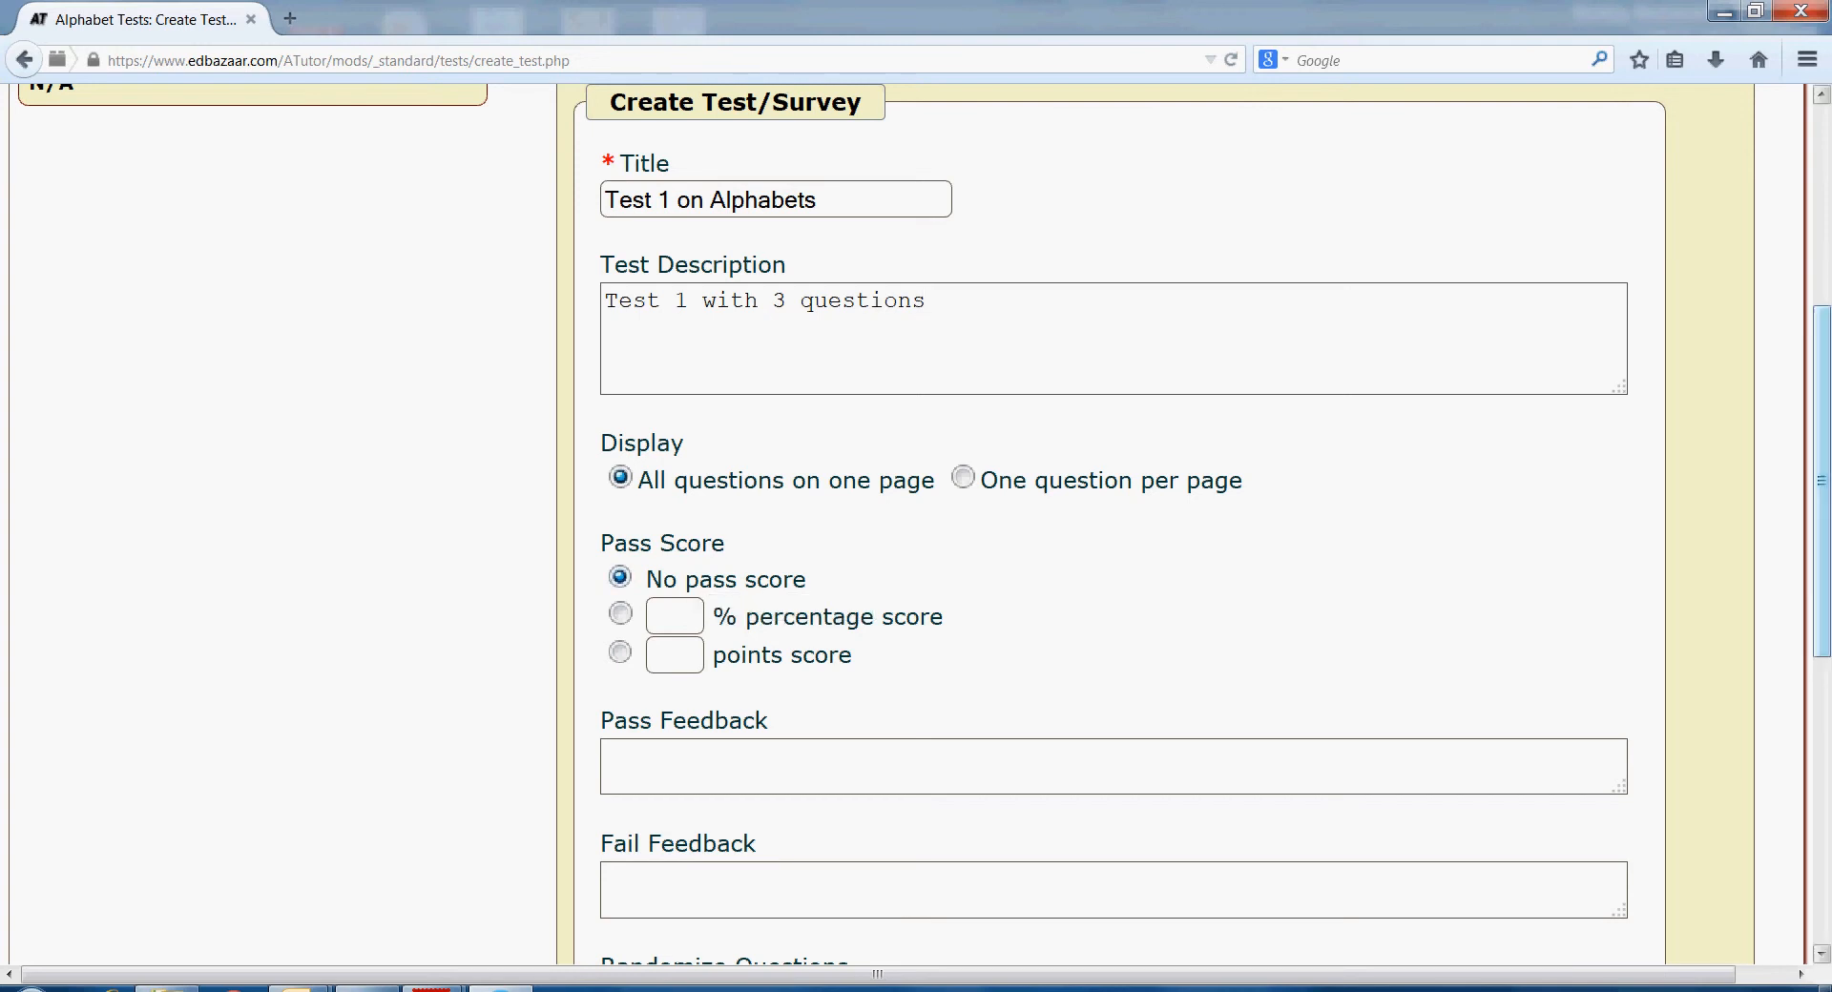
{"action": "scroll", "coordinate": [924, 525], "scroll_direction": "down", "scroll_amount": 3}
{"action": "scroll", "coordinate": [924, 525], "scroll_direction": "down", "scroll_amount": 3}
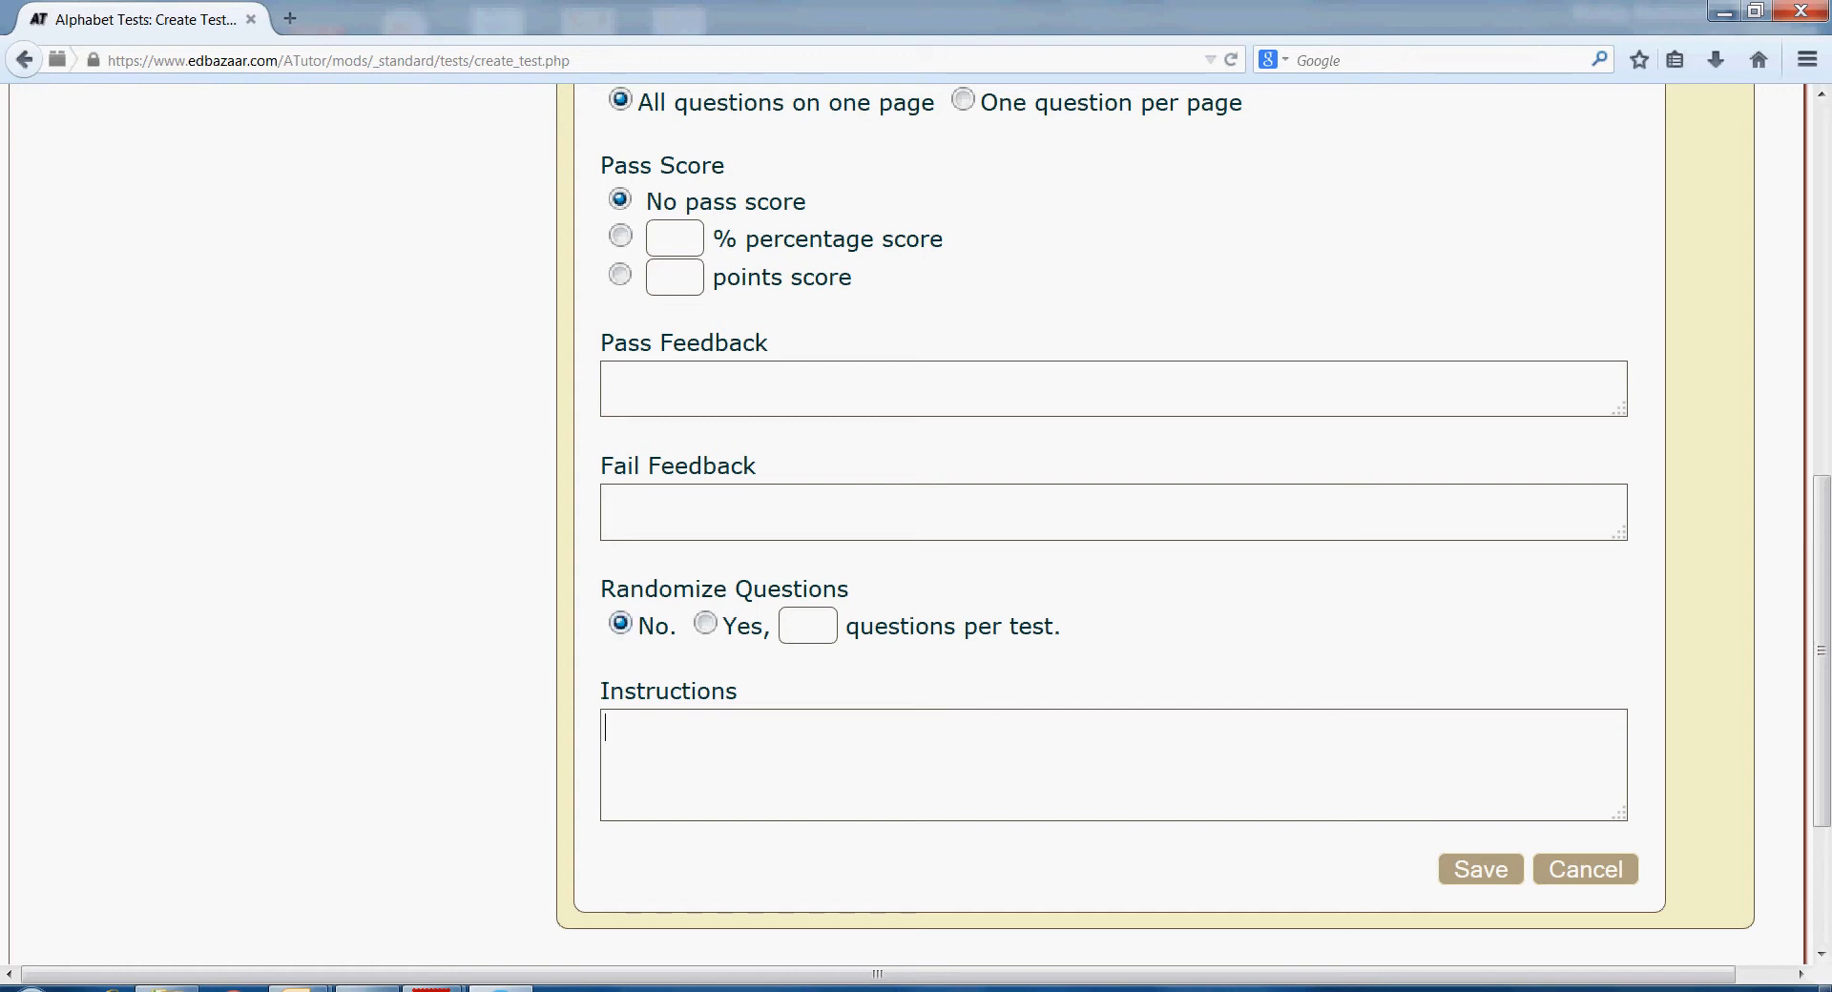
{"action": "type", "text": "3 questions in"}
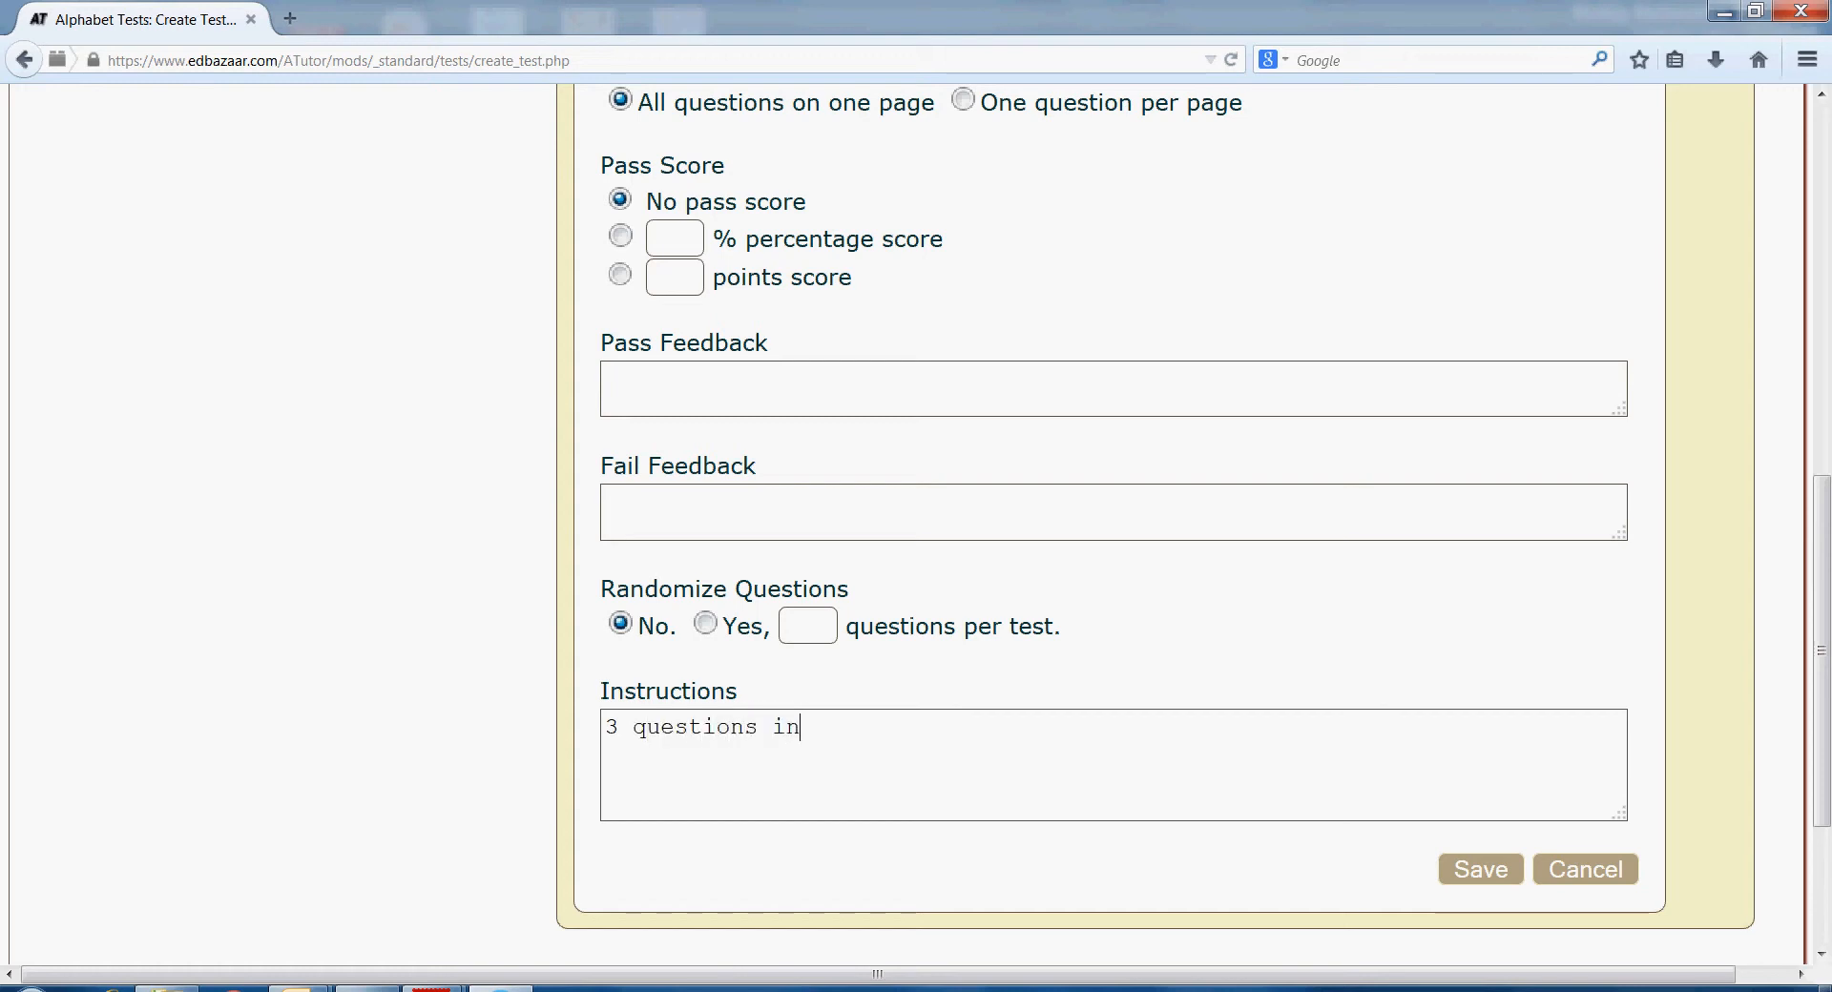
{"action": "type", "text": " this test."}
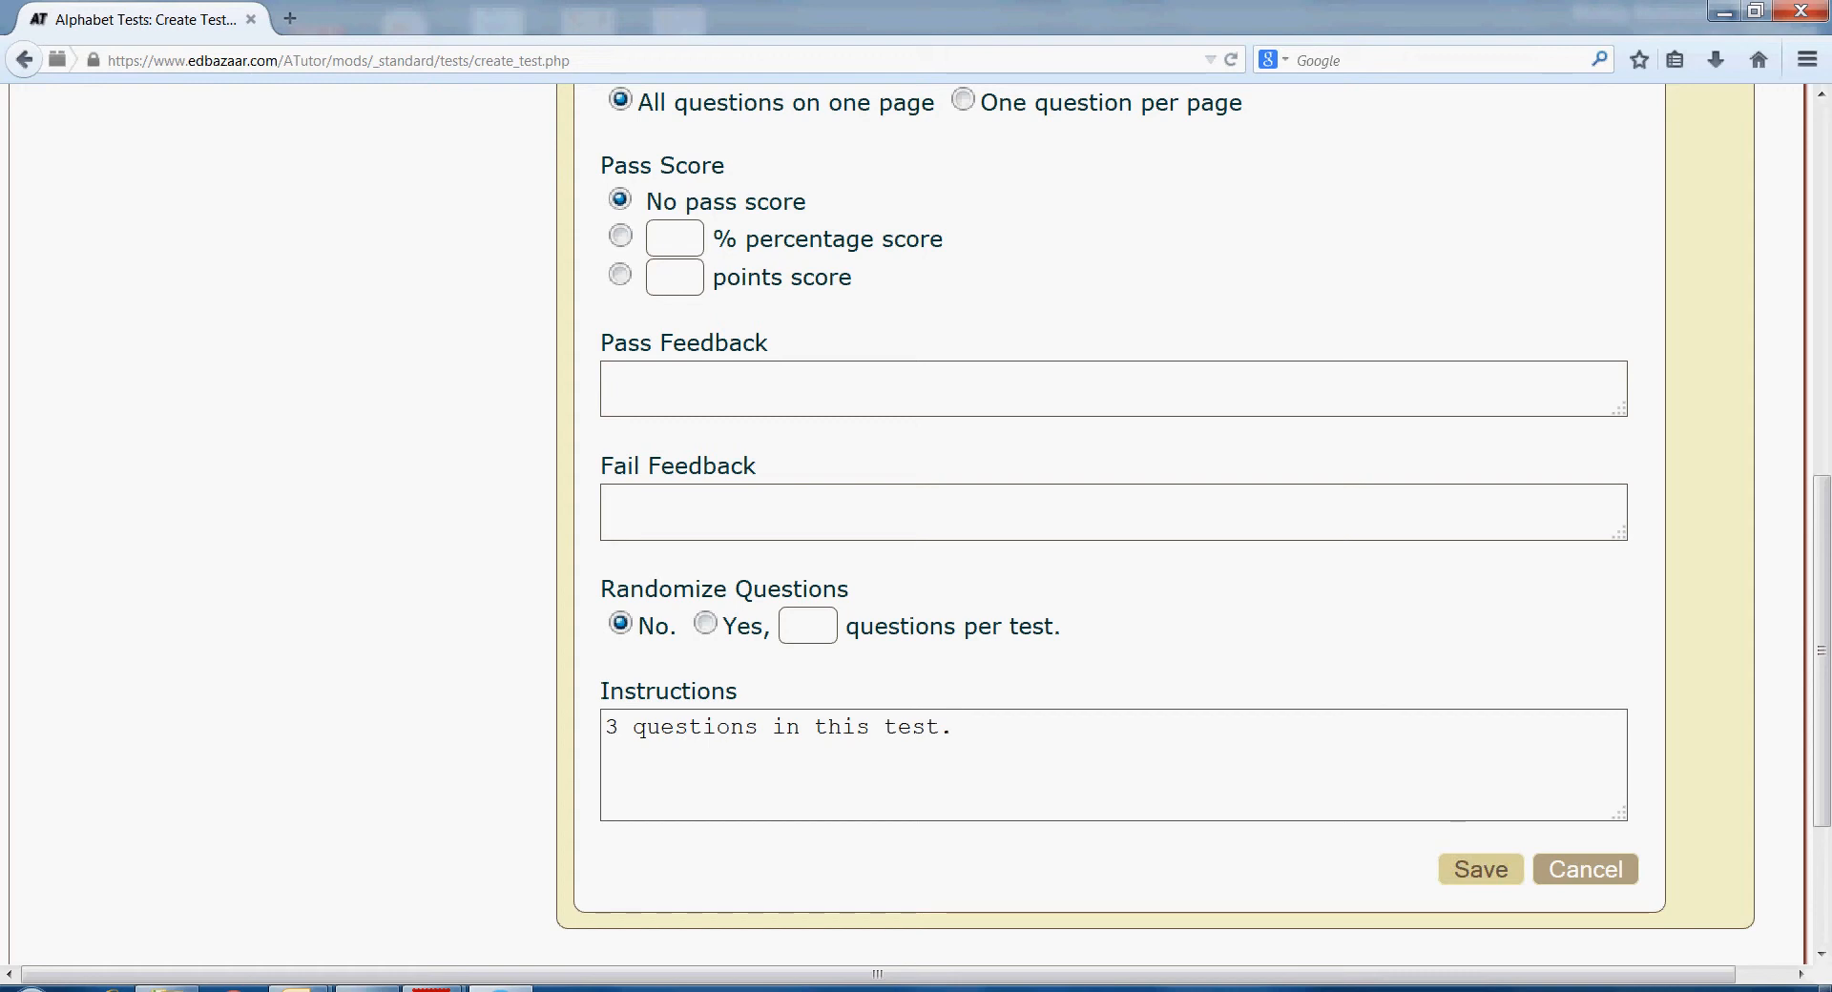
{"action": "left_click", "coordinate": [1480, 870]}
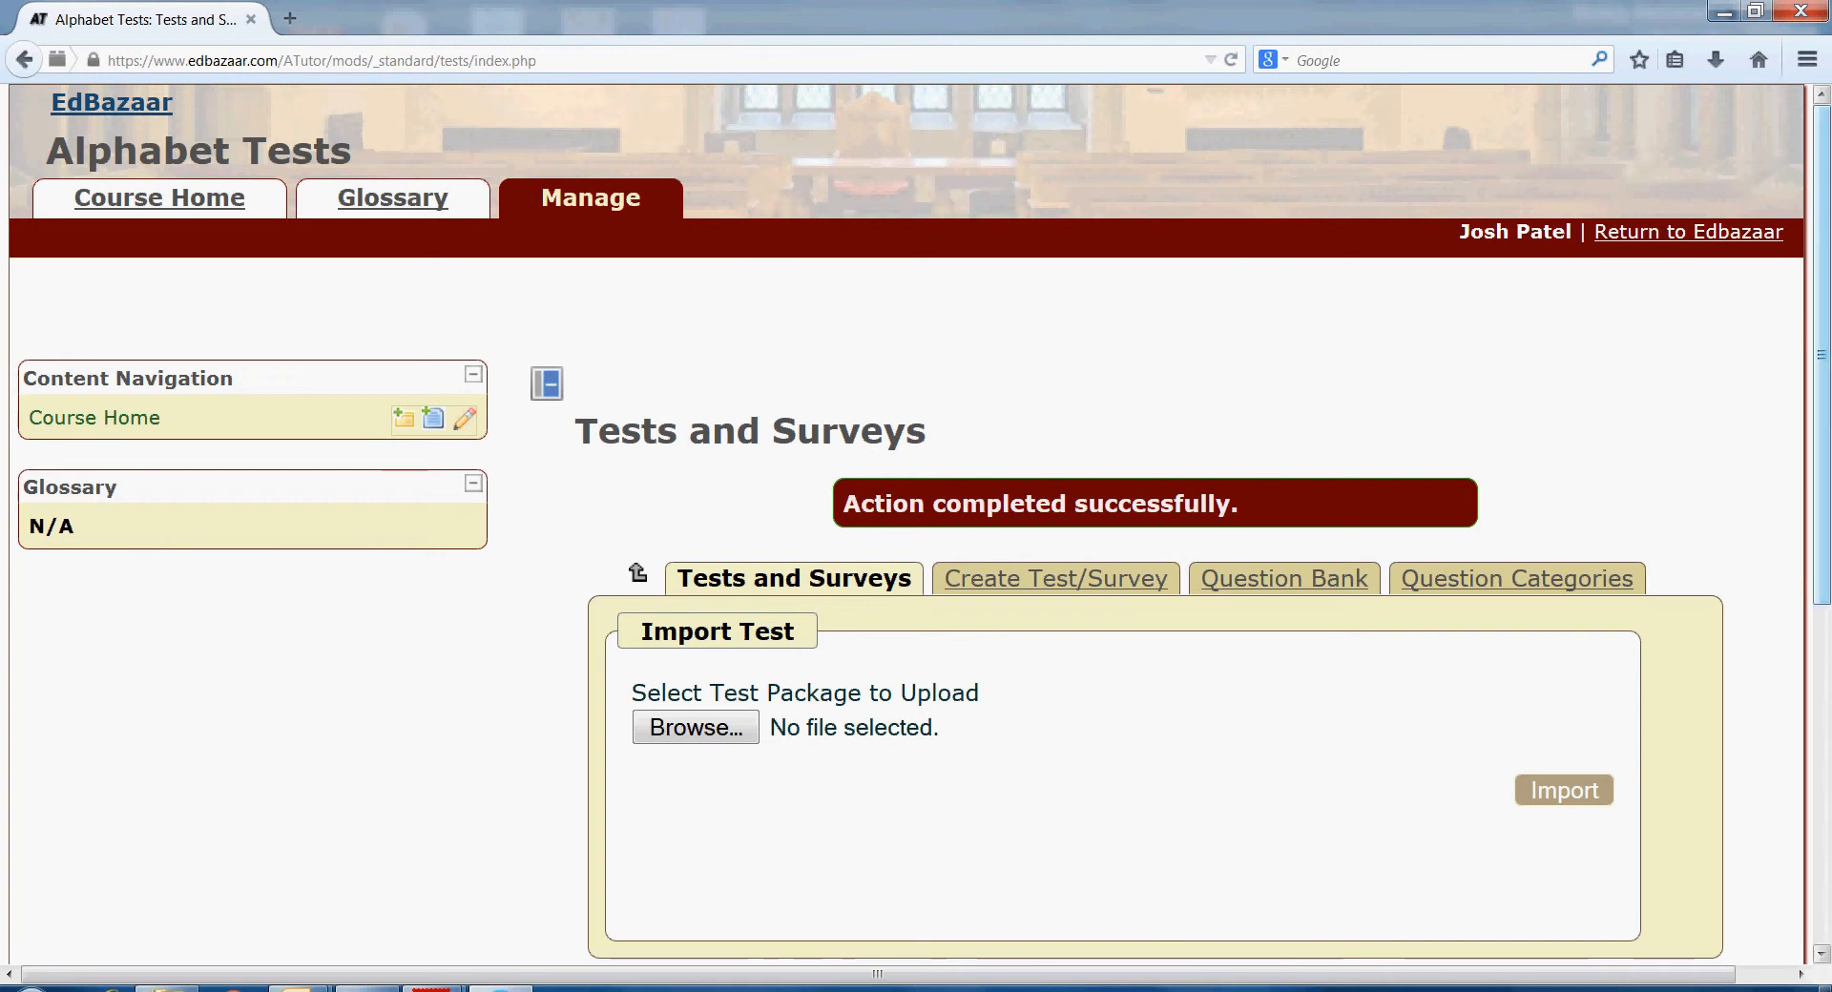
- Open the Add Questions page for Test 1 on Alphabets
{"action": "scroll", "coordinate": [916, 525], "scroll_direction": "down", "scroll_amount": 3}
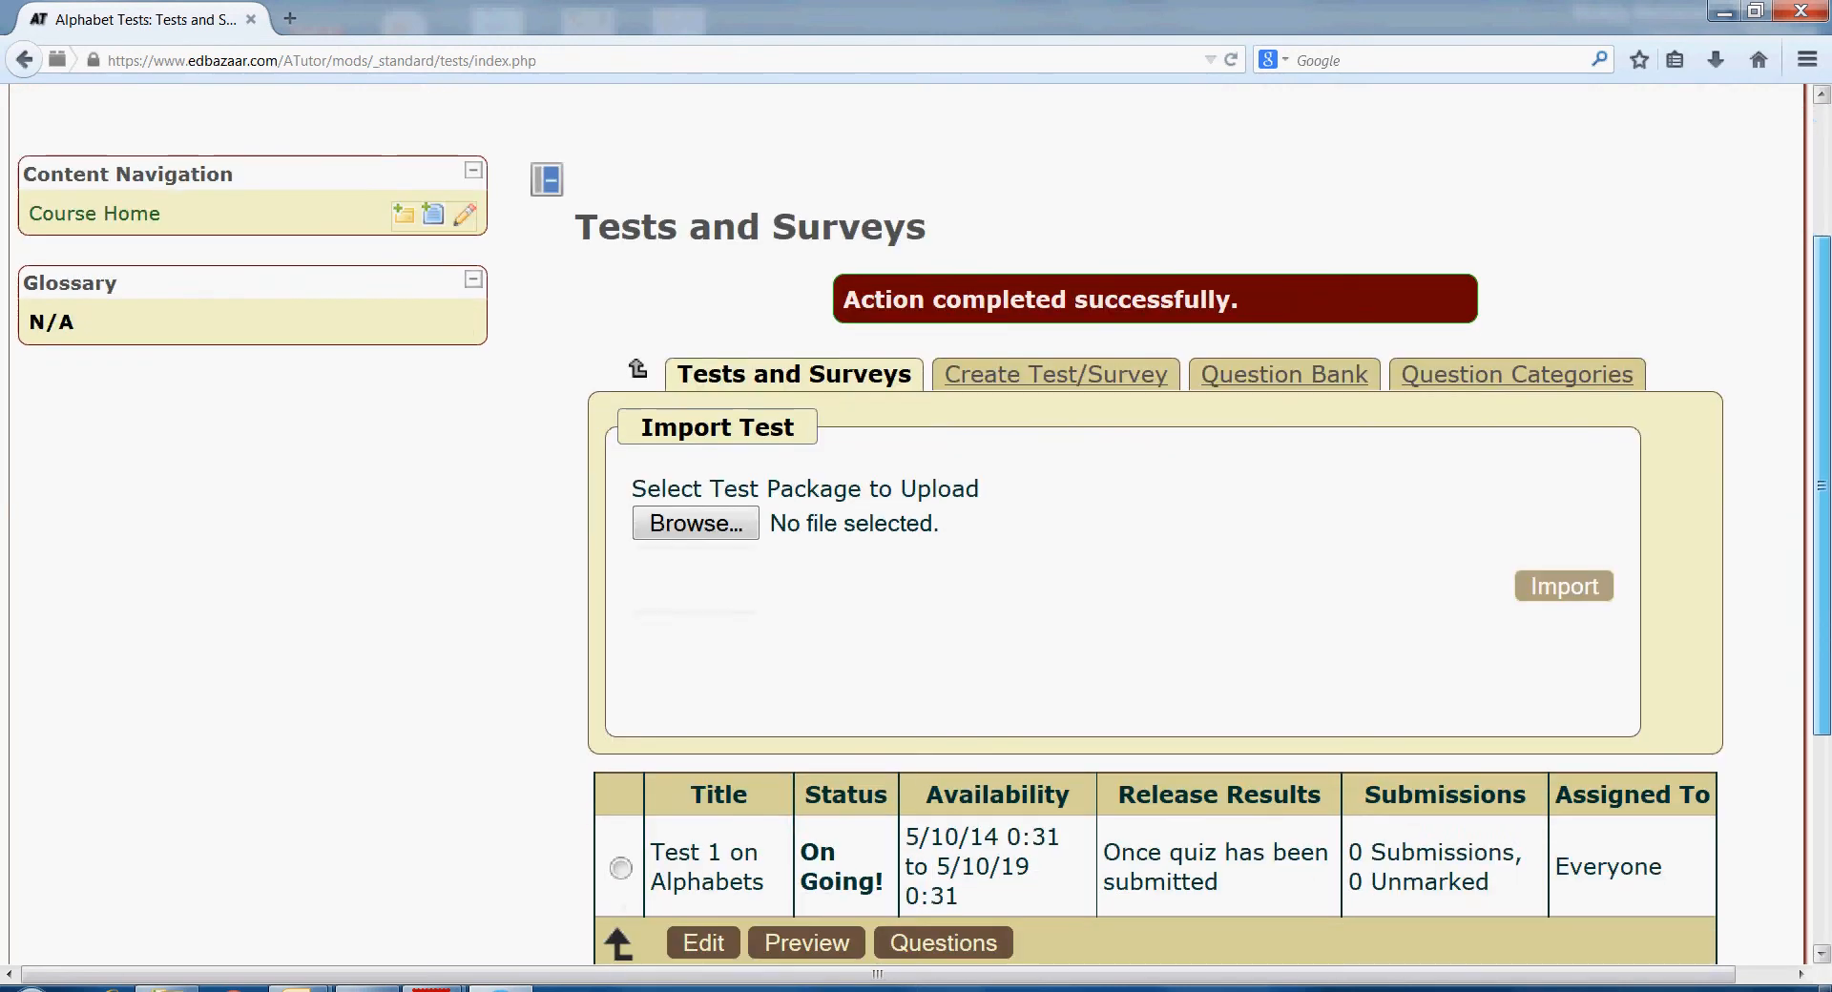
{"action": "scroll", "coordinate": [916, 524], "scroll_direction": "down", "scroll_amount": 2}
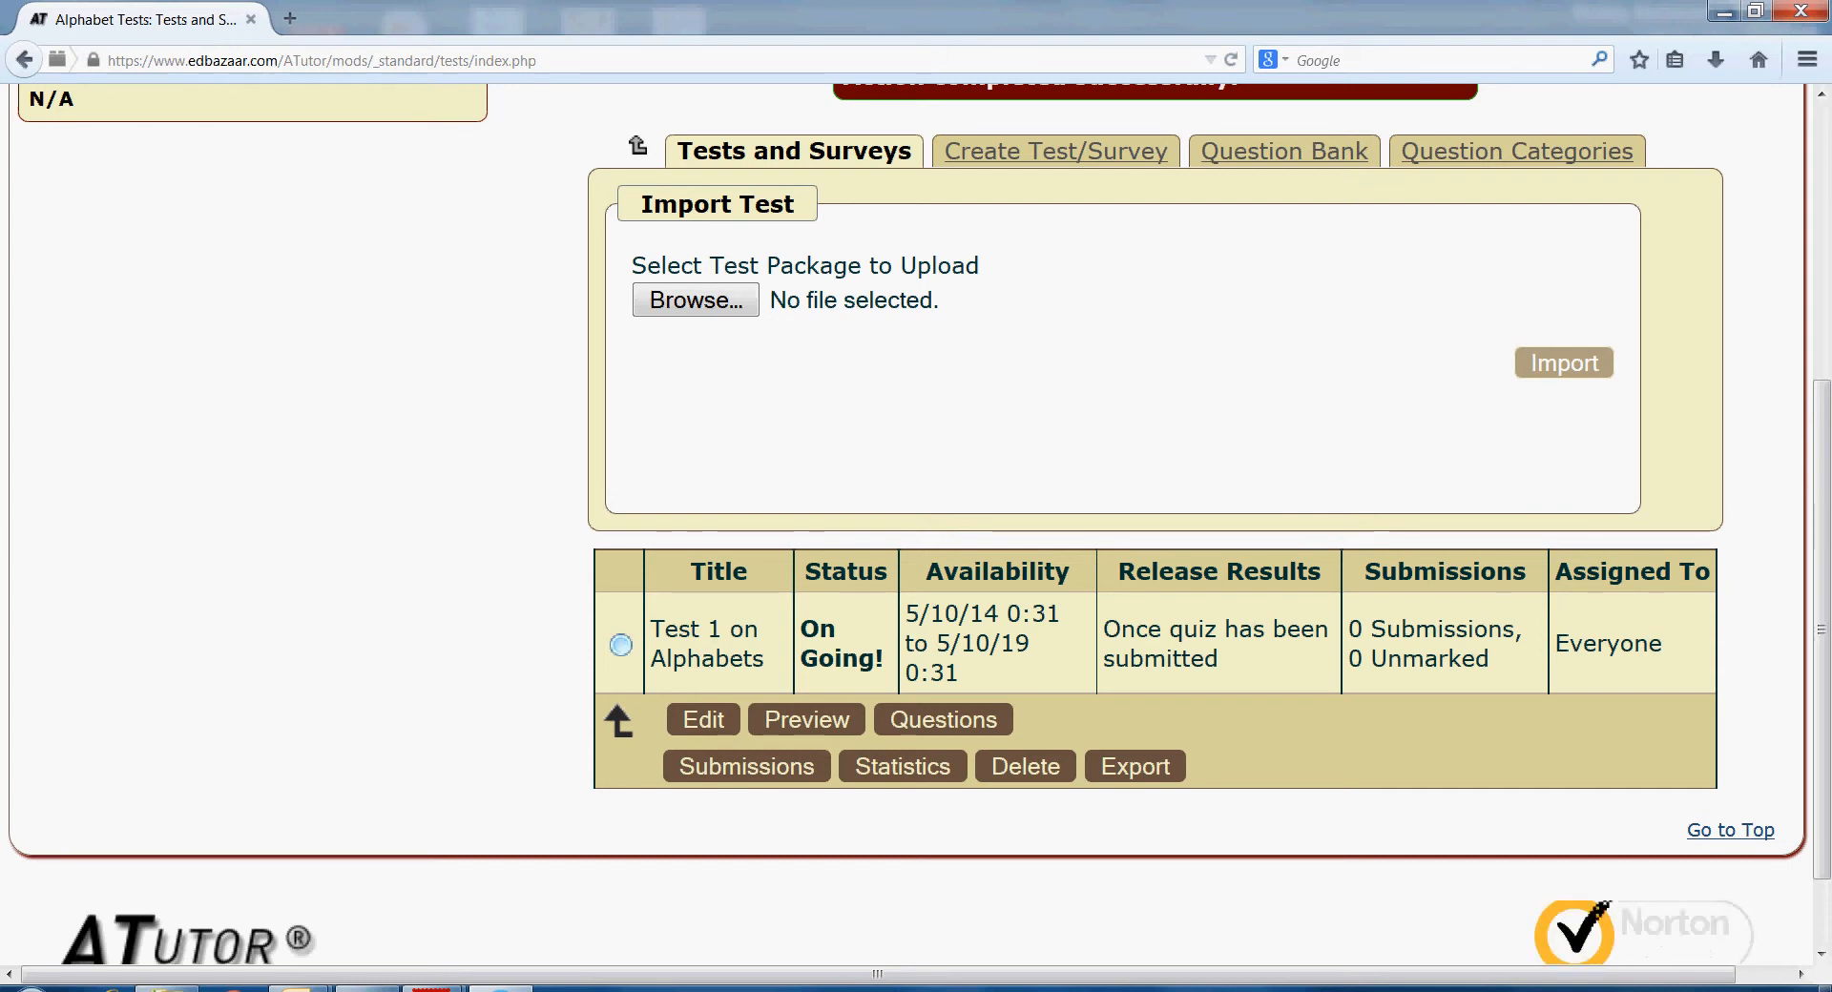
{"action": "left_click", "coordinate": [620, 645]}
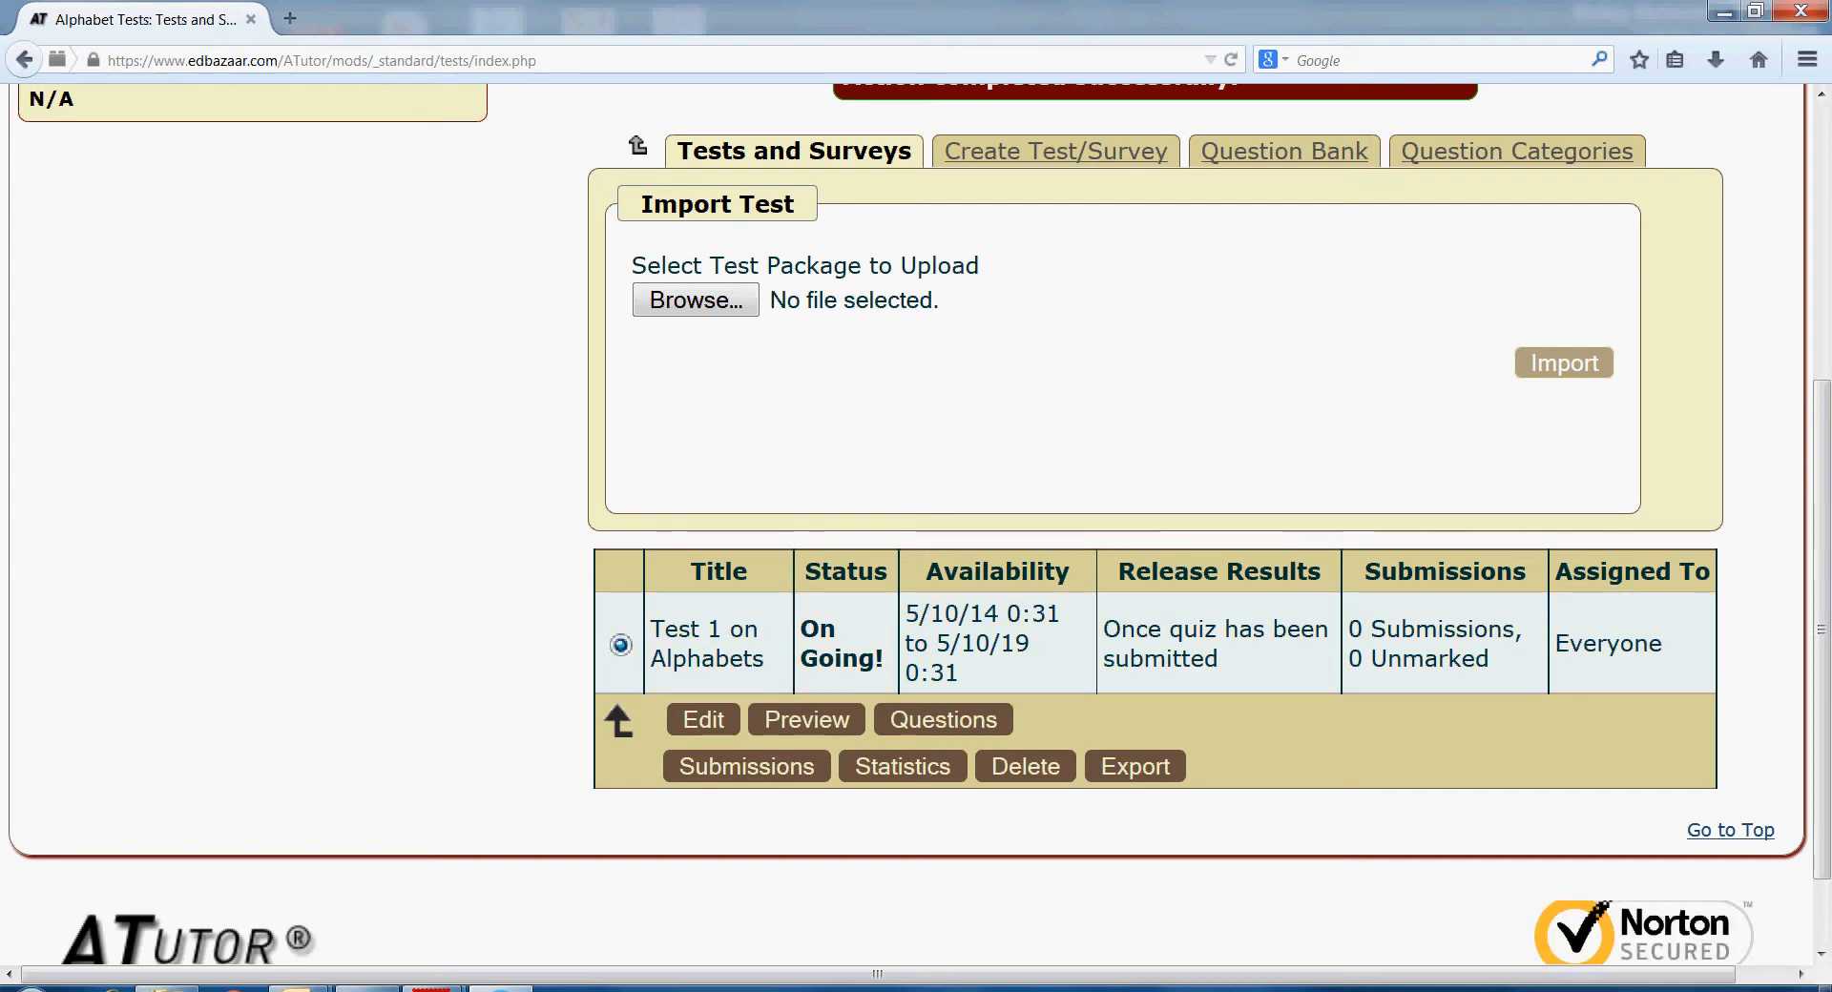
{"action": "left_click", "coordinate": [943, 720]}
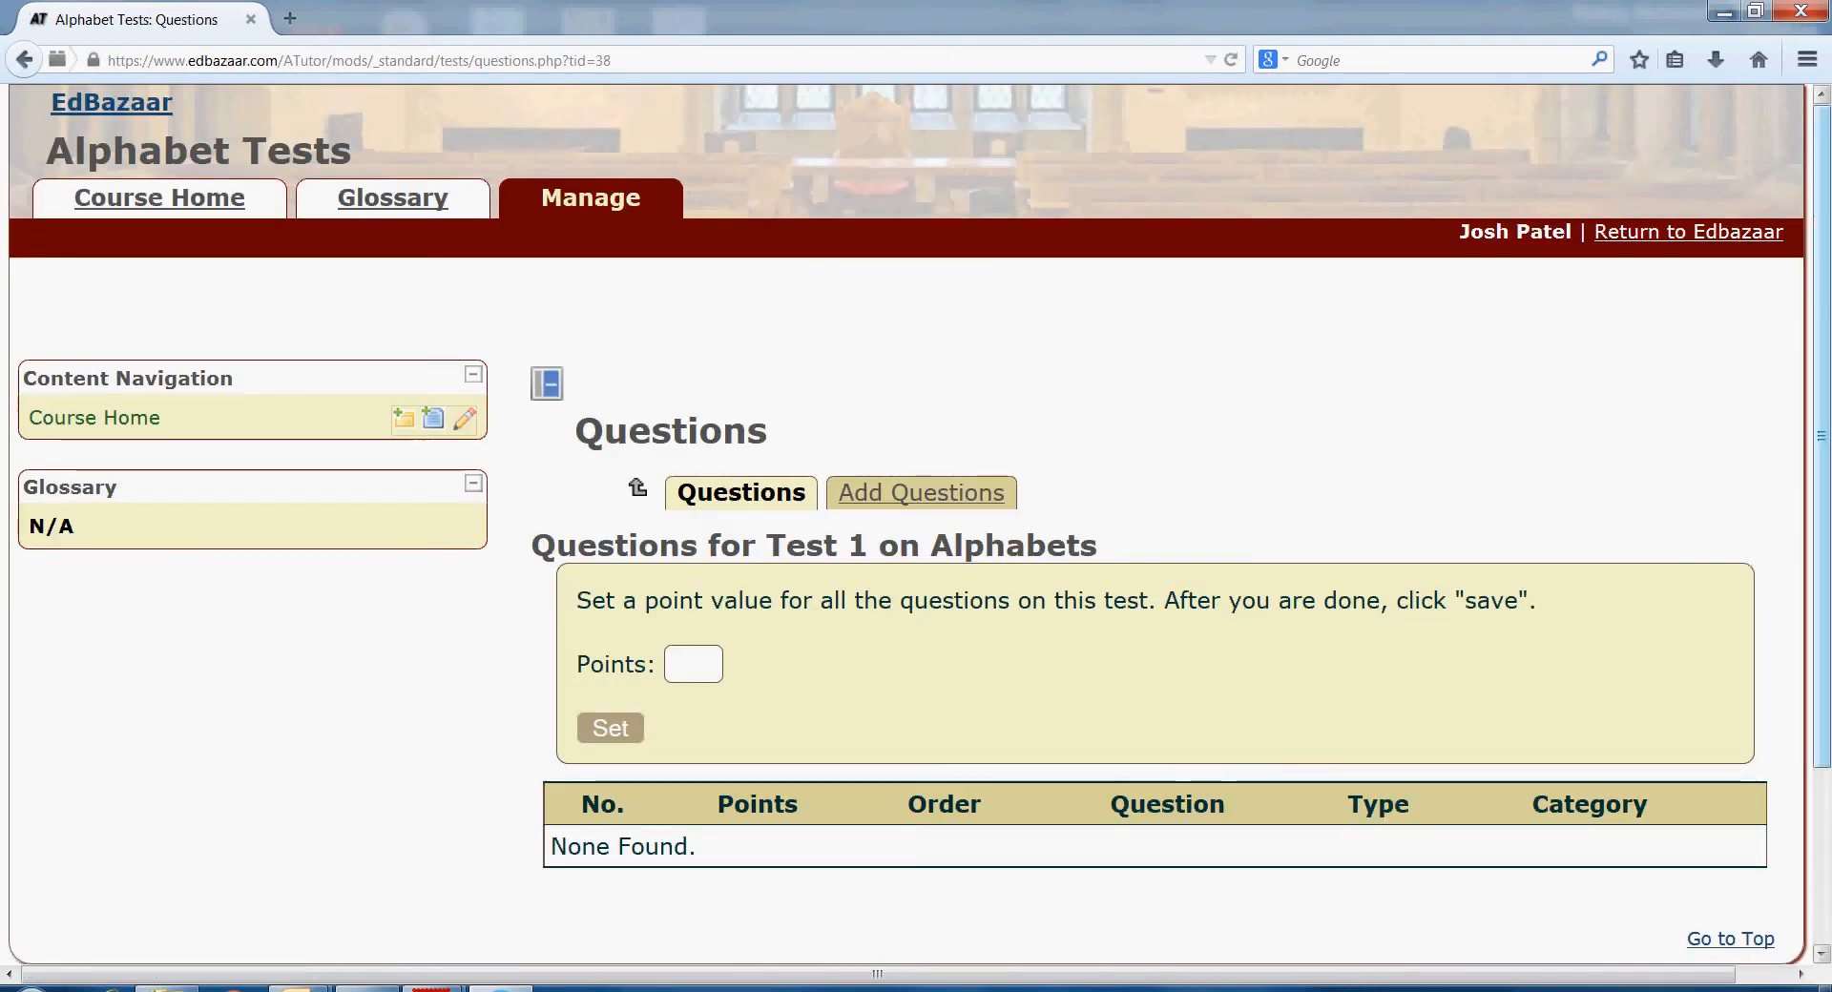
{"action": "scroll", "coordinate": [916, 525], "scroll_direction": "down", "scroll_amount": 3}
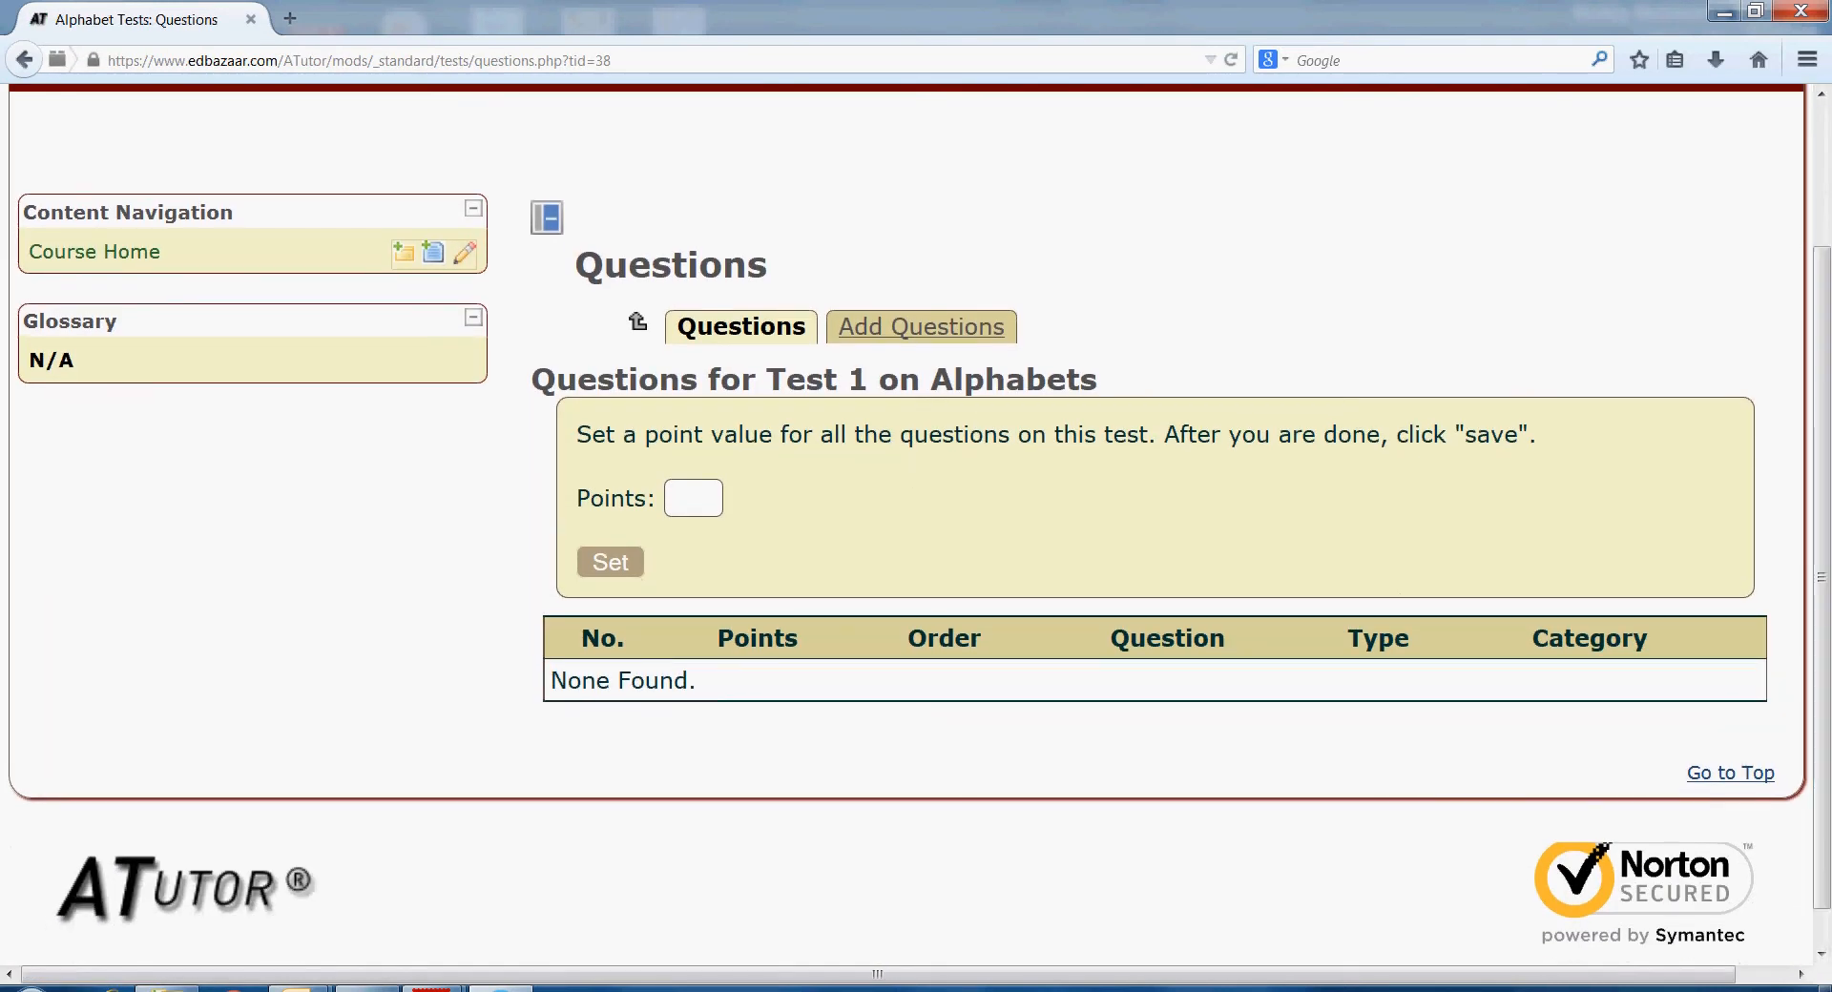
{"action": "left_click", "coordinate": [921, 326]}
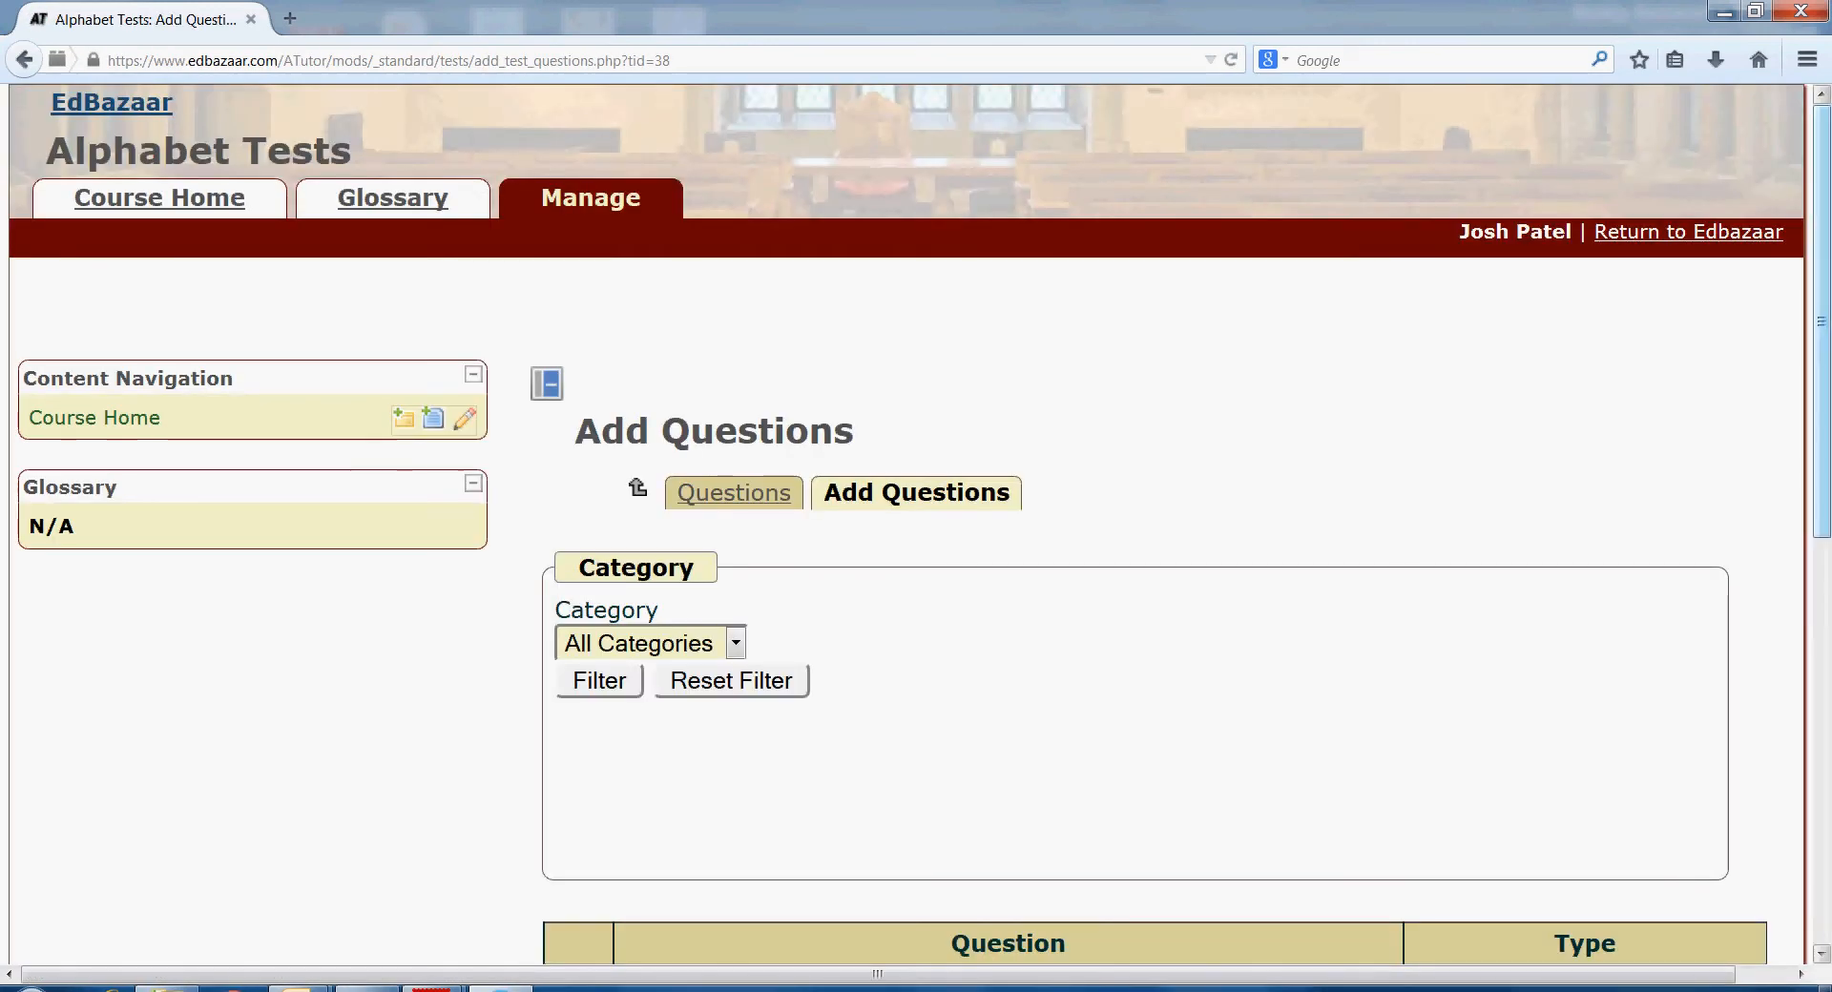
- Add the y-vowel, describe-vowels and alphabet-importance questions to Test 1, confirming the addition
{"action": "left_click_drag", "start_coordinate": [1822, 321], "coordinate": [1822, 608]}
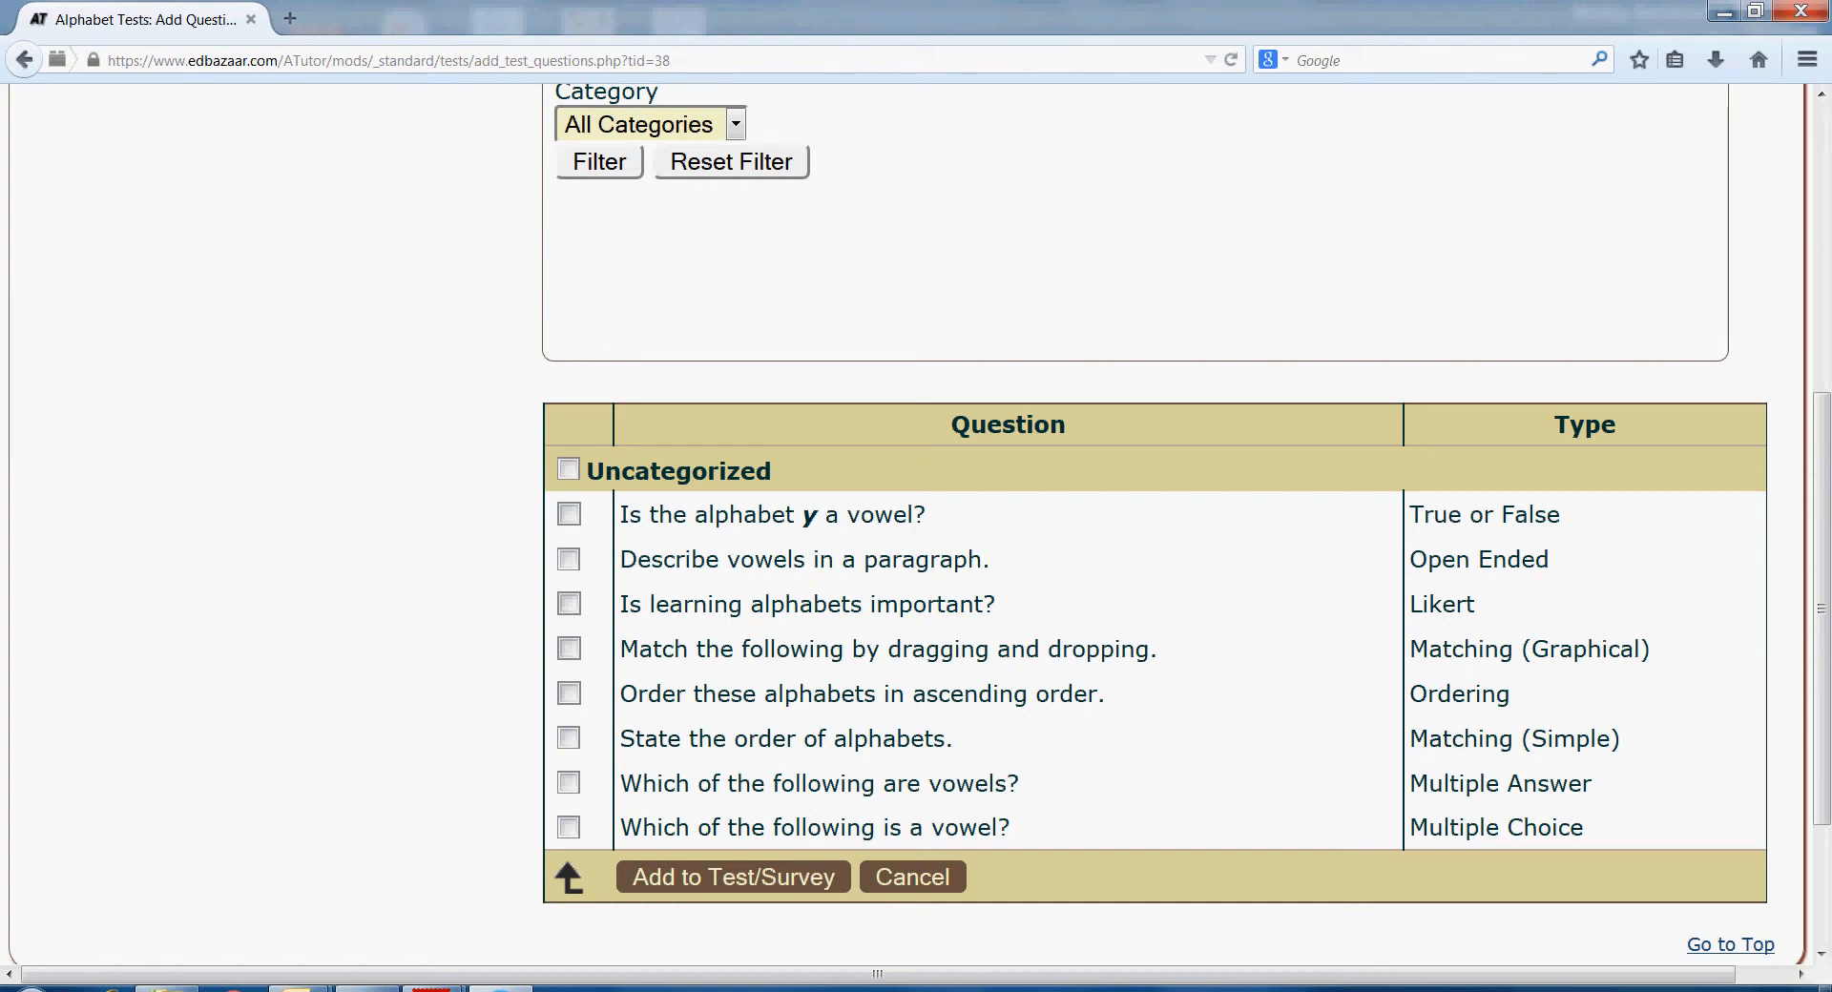
{"action": "left_click", "coordinate": [569, 514]}
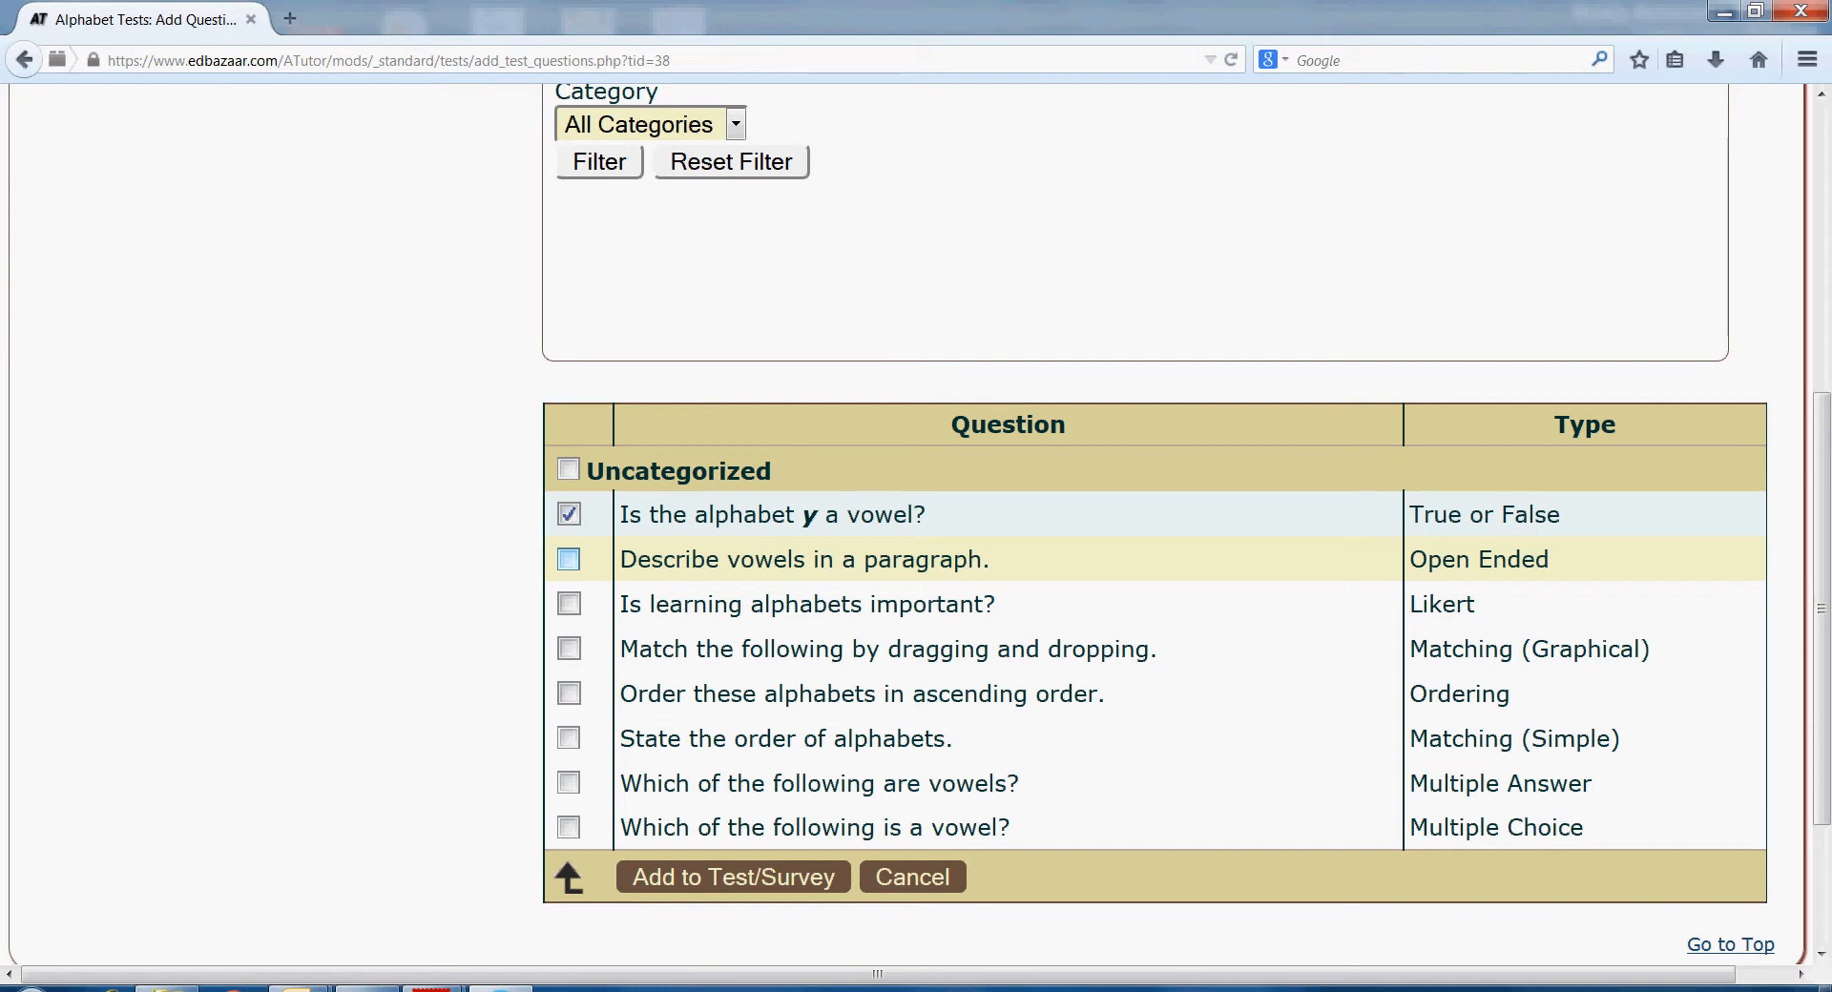
{"action": "left_click", "coordinate": [568, 559]}
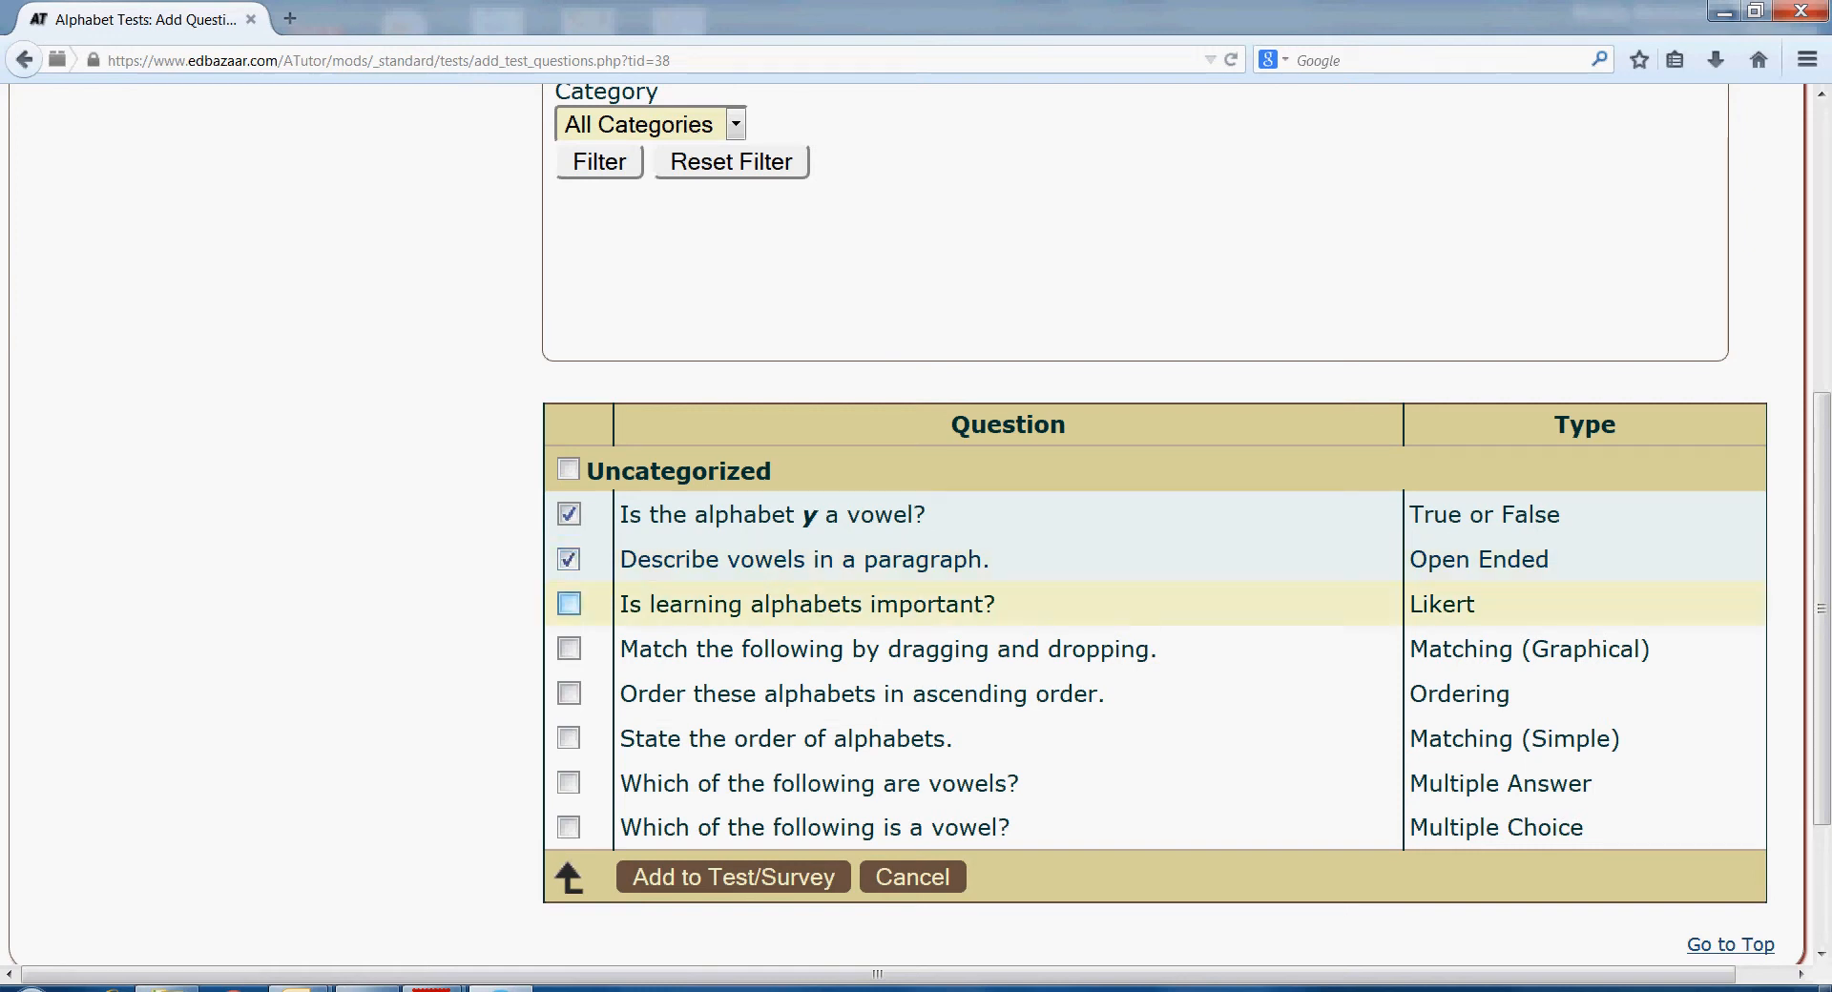
{"action": "left_click", "coordinate": [569, 604]}
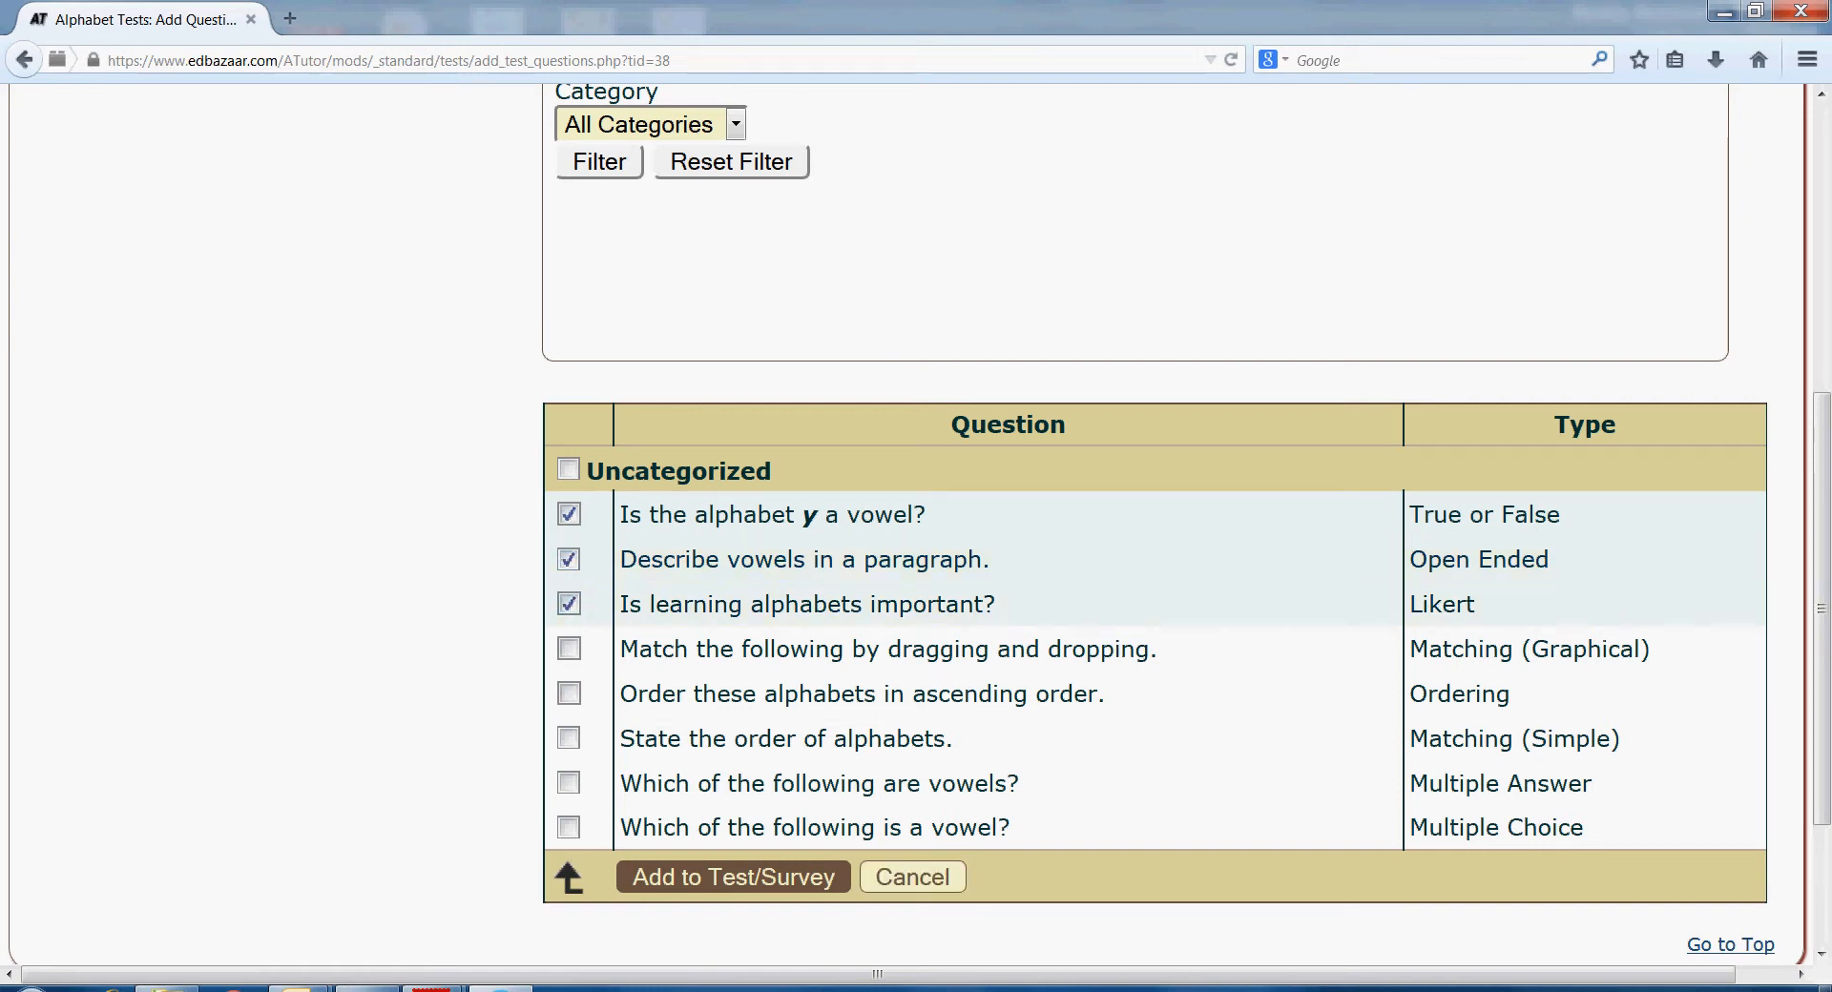
{"action": "left_click", "coordinate": [733, 876]}
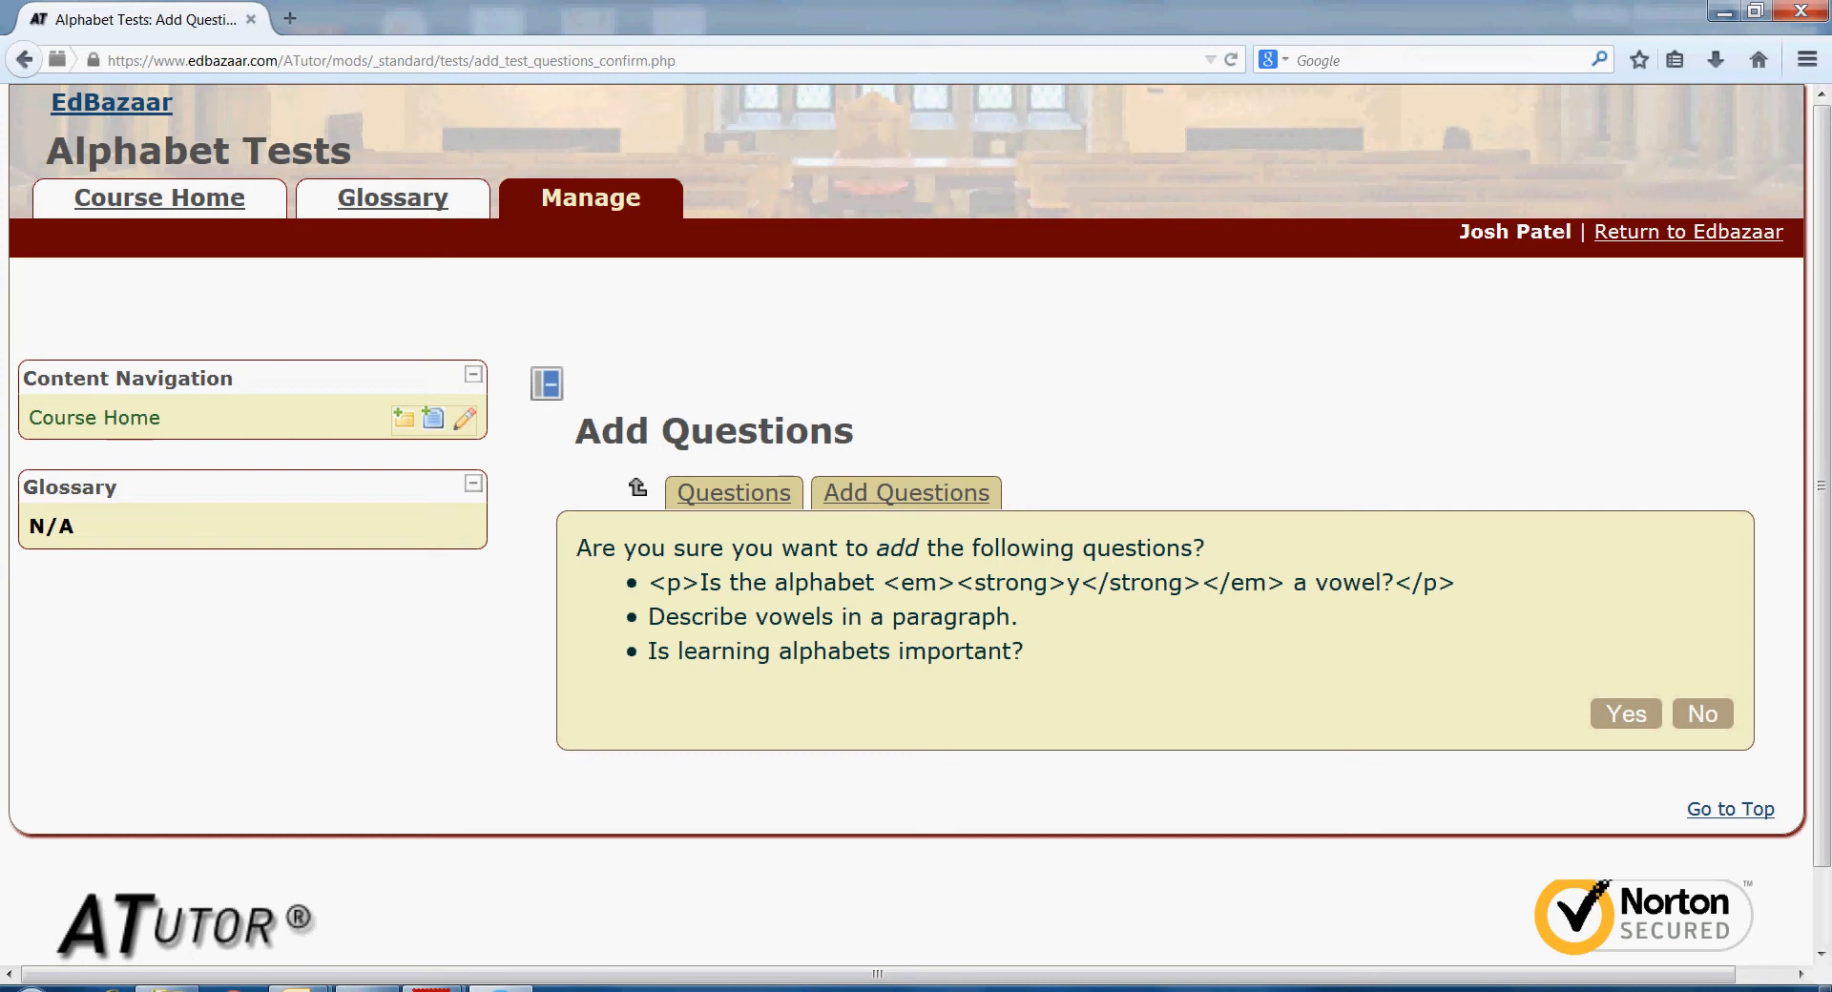
{"action": "left_click", "coordinate": [1626, 714]}
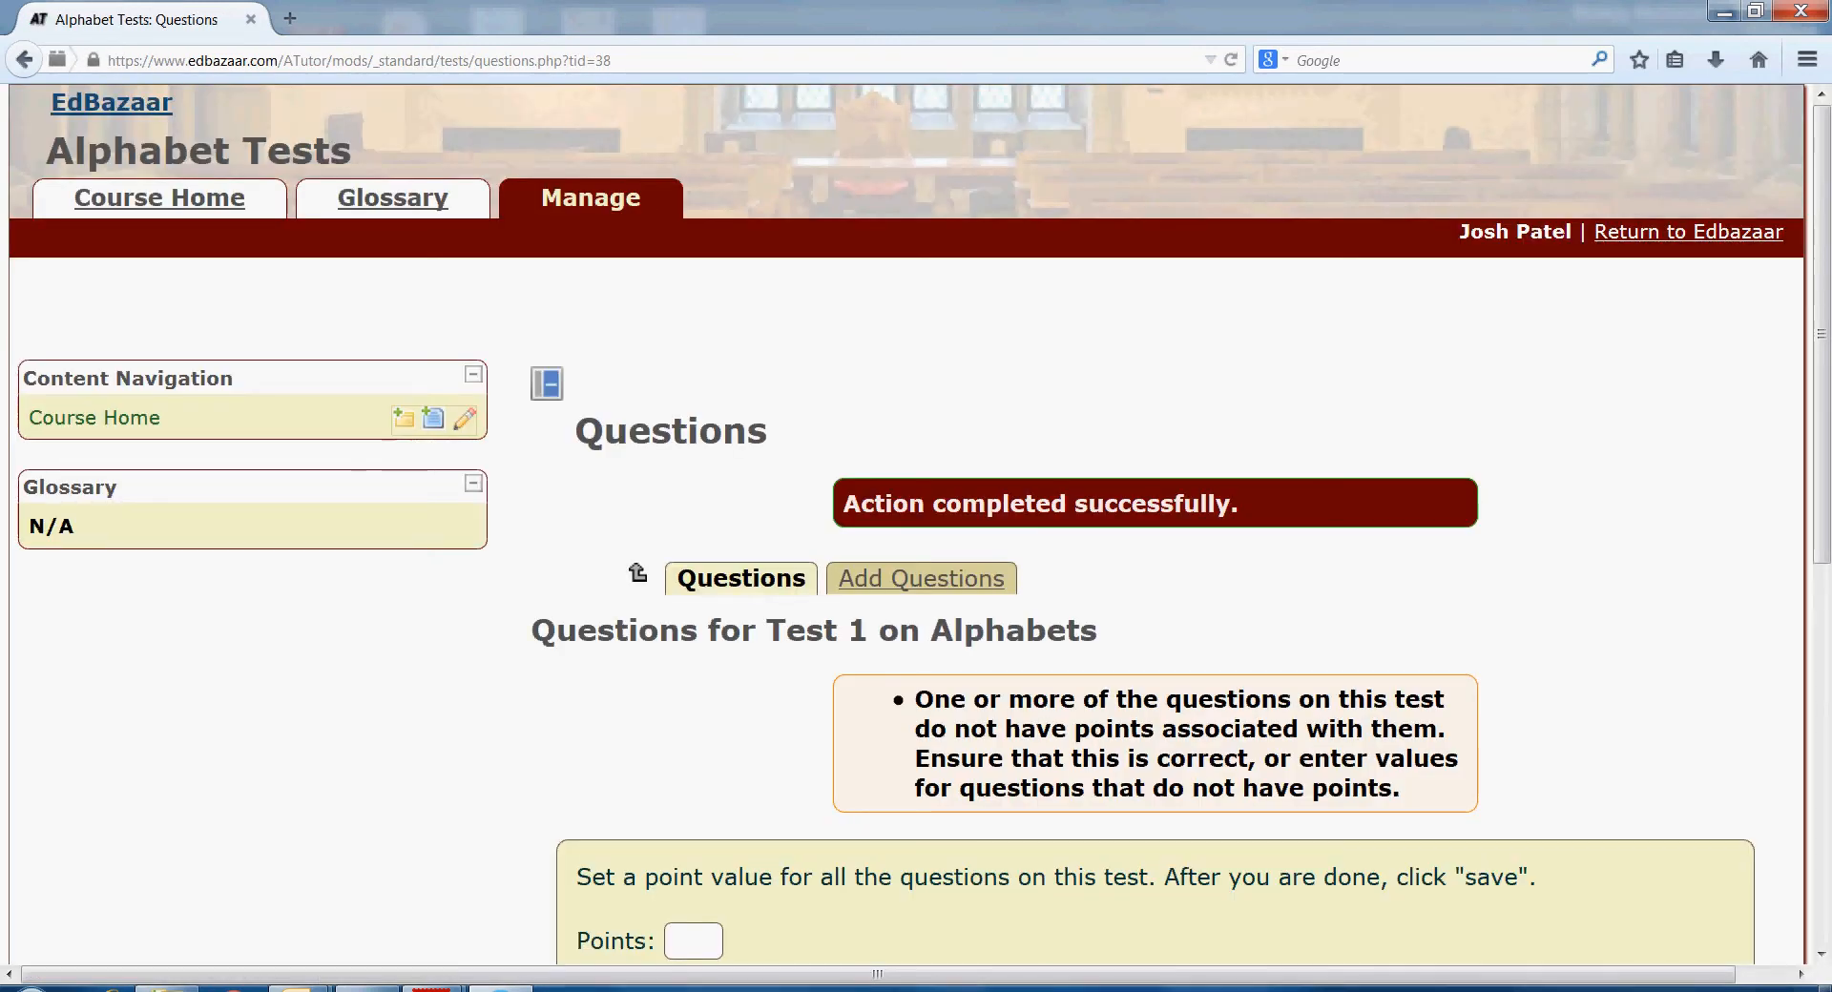
- Give the test questions 2 points each and save the point values
{"action": "scroll", "coordinate": [916, 524], "scroll_direction": "down", "scroll_amount": 3}
{"action": "scroll", "coordinate": [916, 525], "scroll_direction": "down", "scroll_amount": 2}
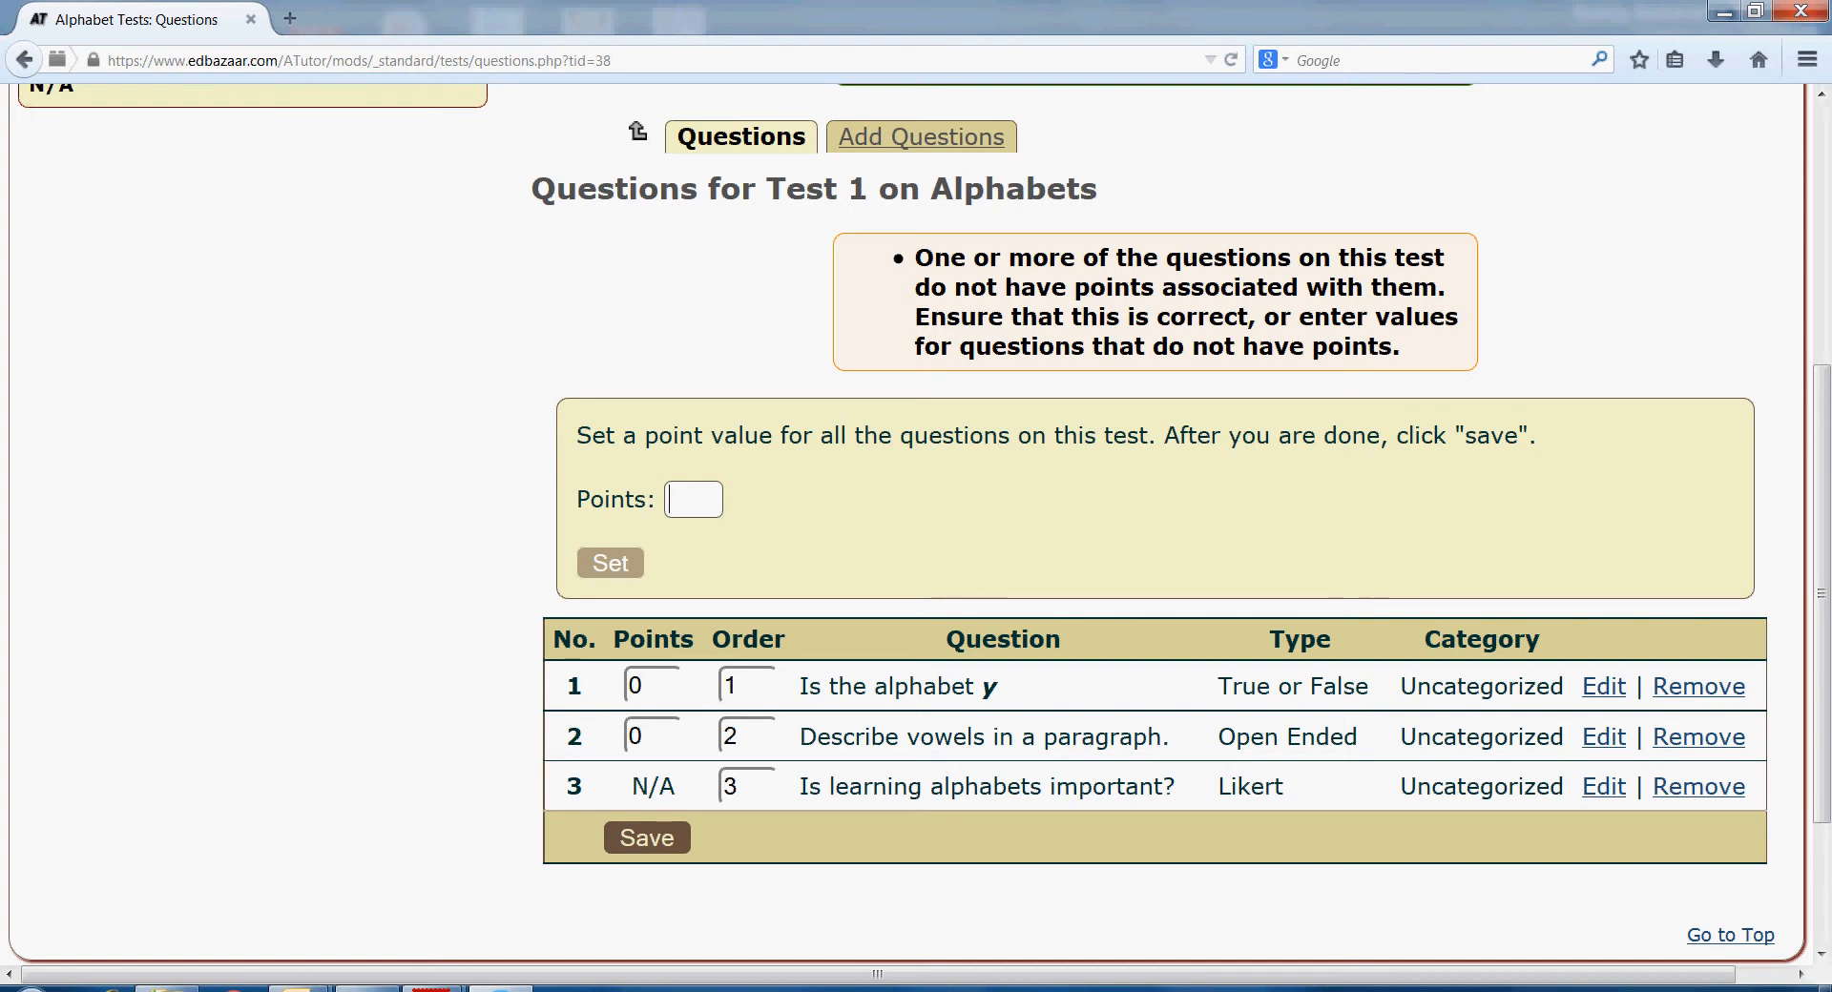
{"action": "type", "text": "2"}
{"action": "left_click", "coordinate": [610, 564]}
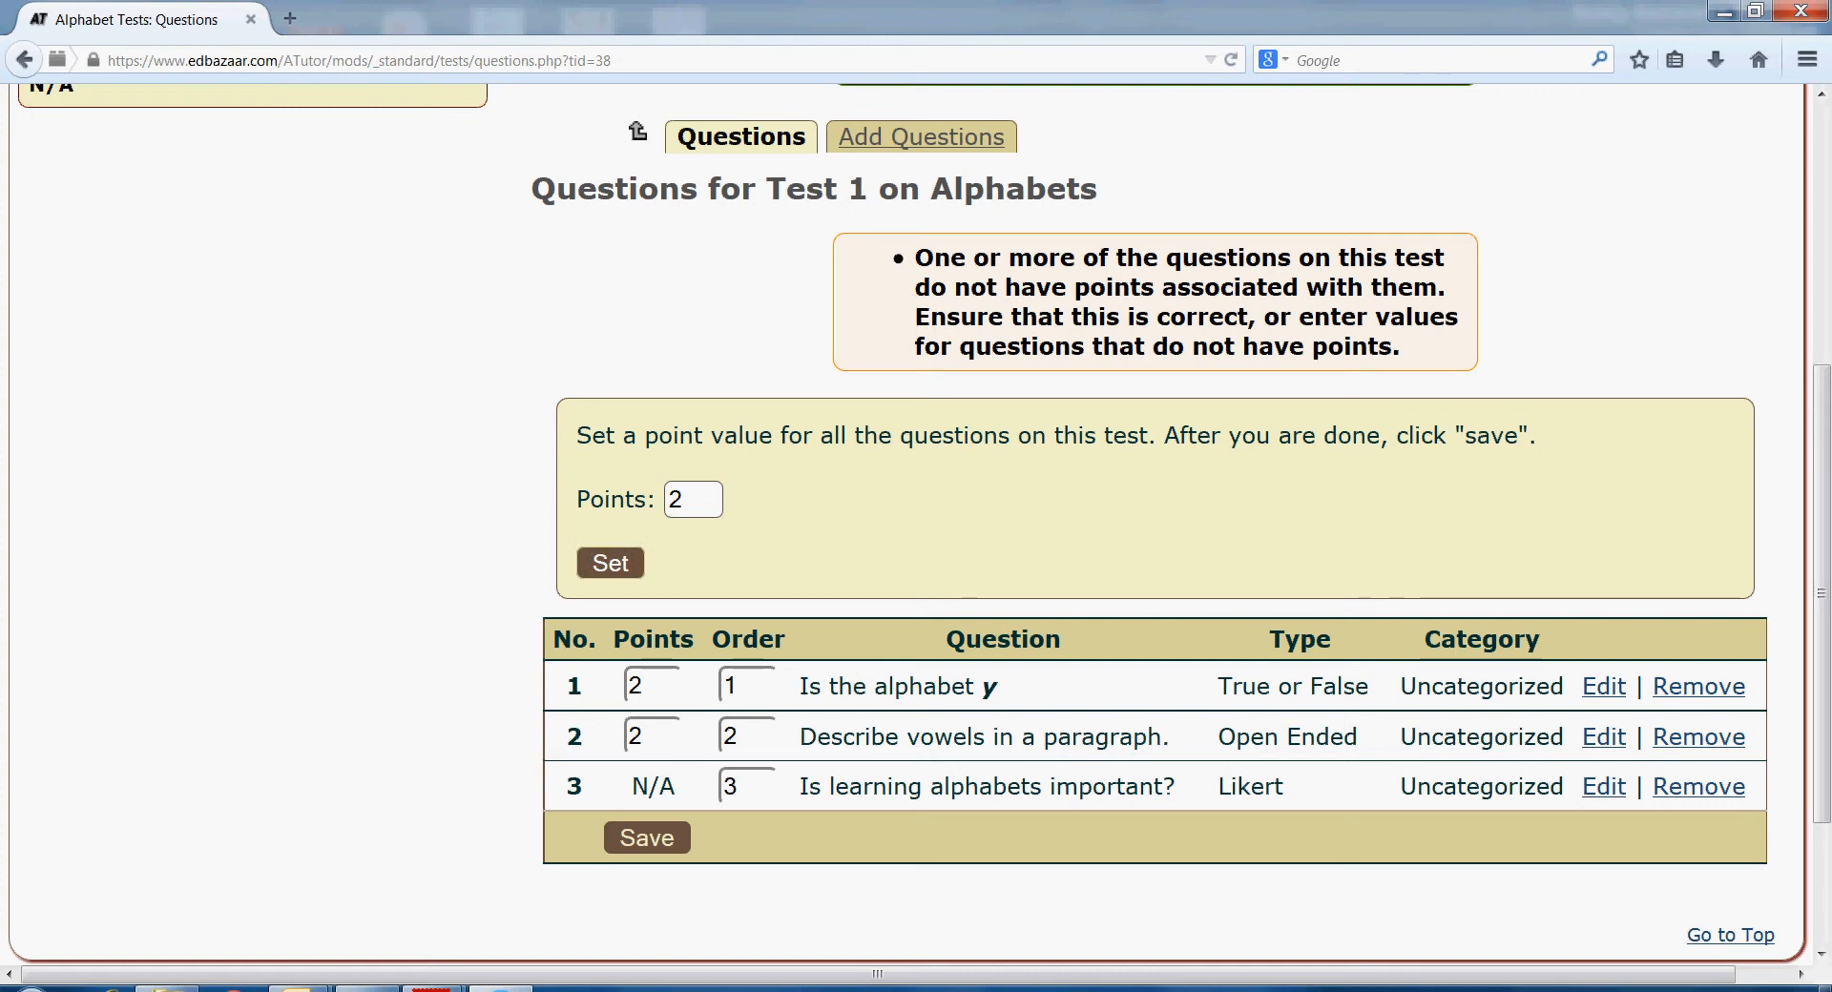
{"action": "left_click", "coordinate": [647, 839]}
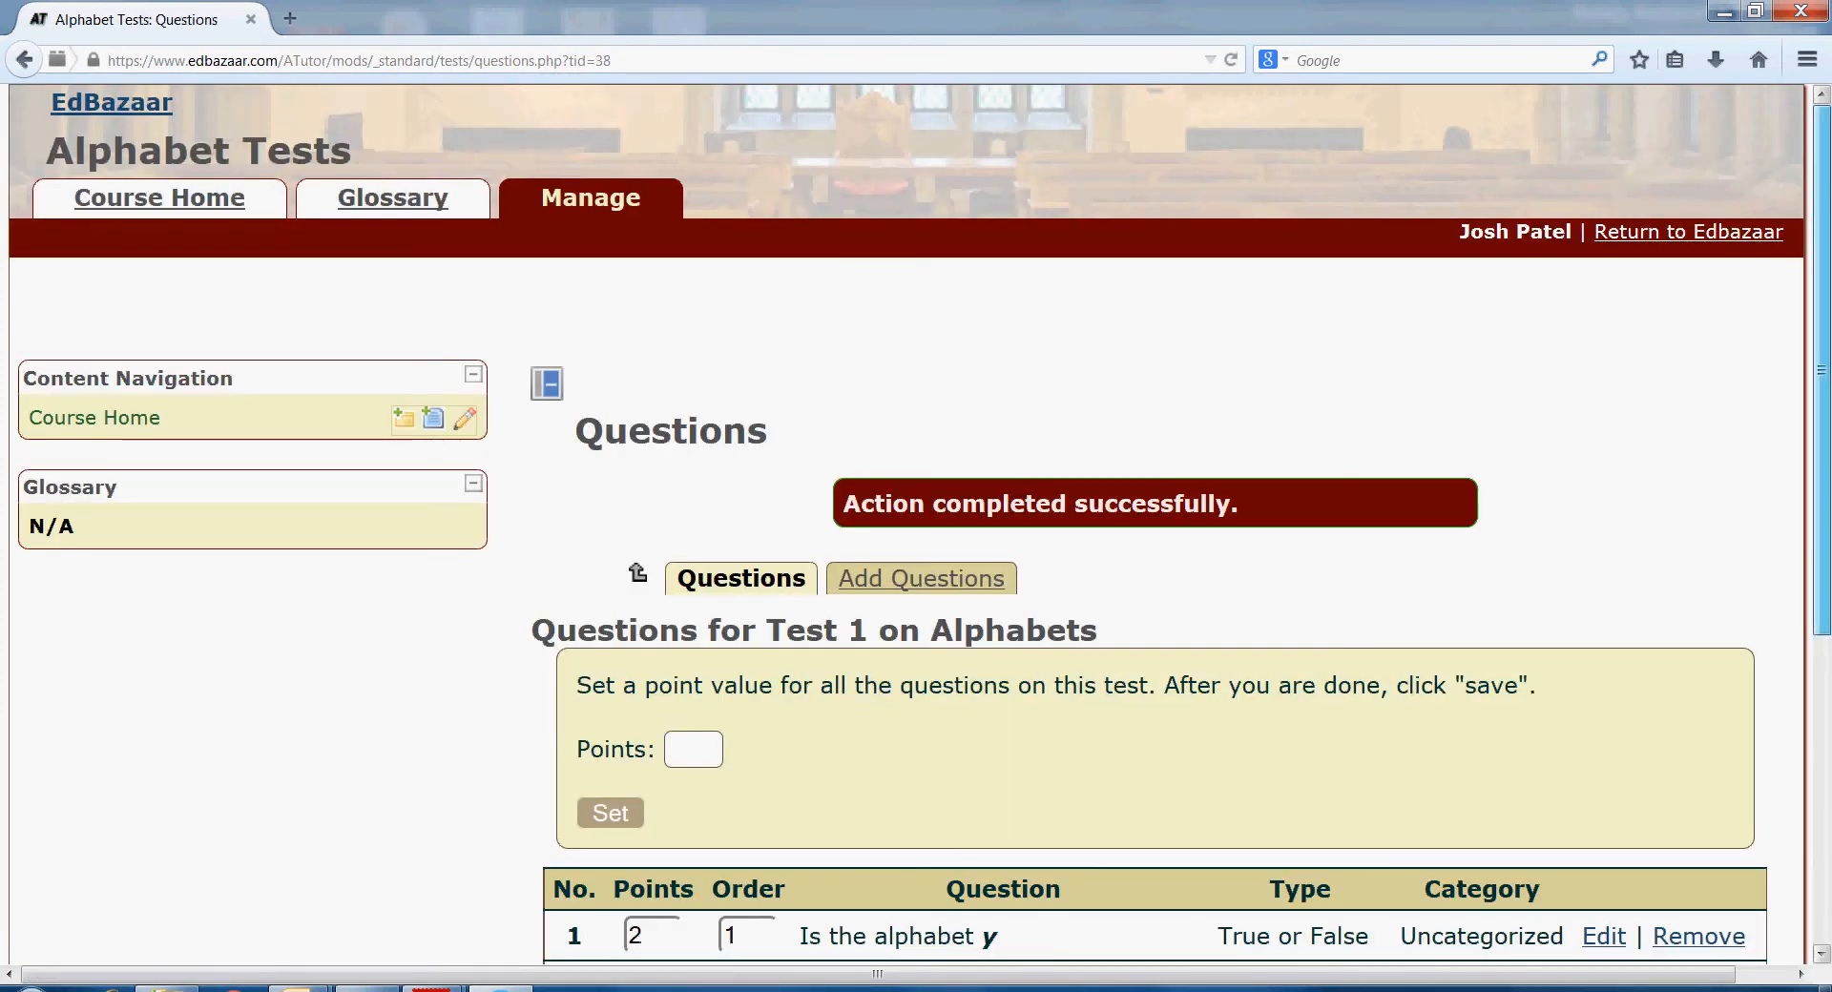
{"action": "scroll", "coordinate": [916, 525], "scroll_direction": "down", "scroll_amount": 5}
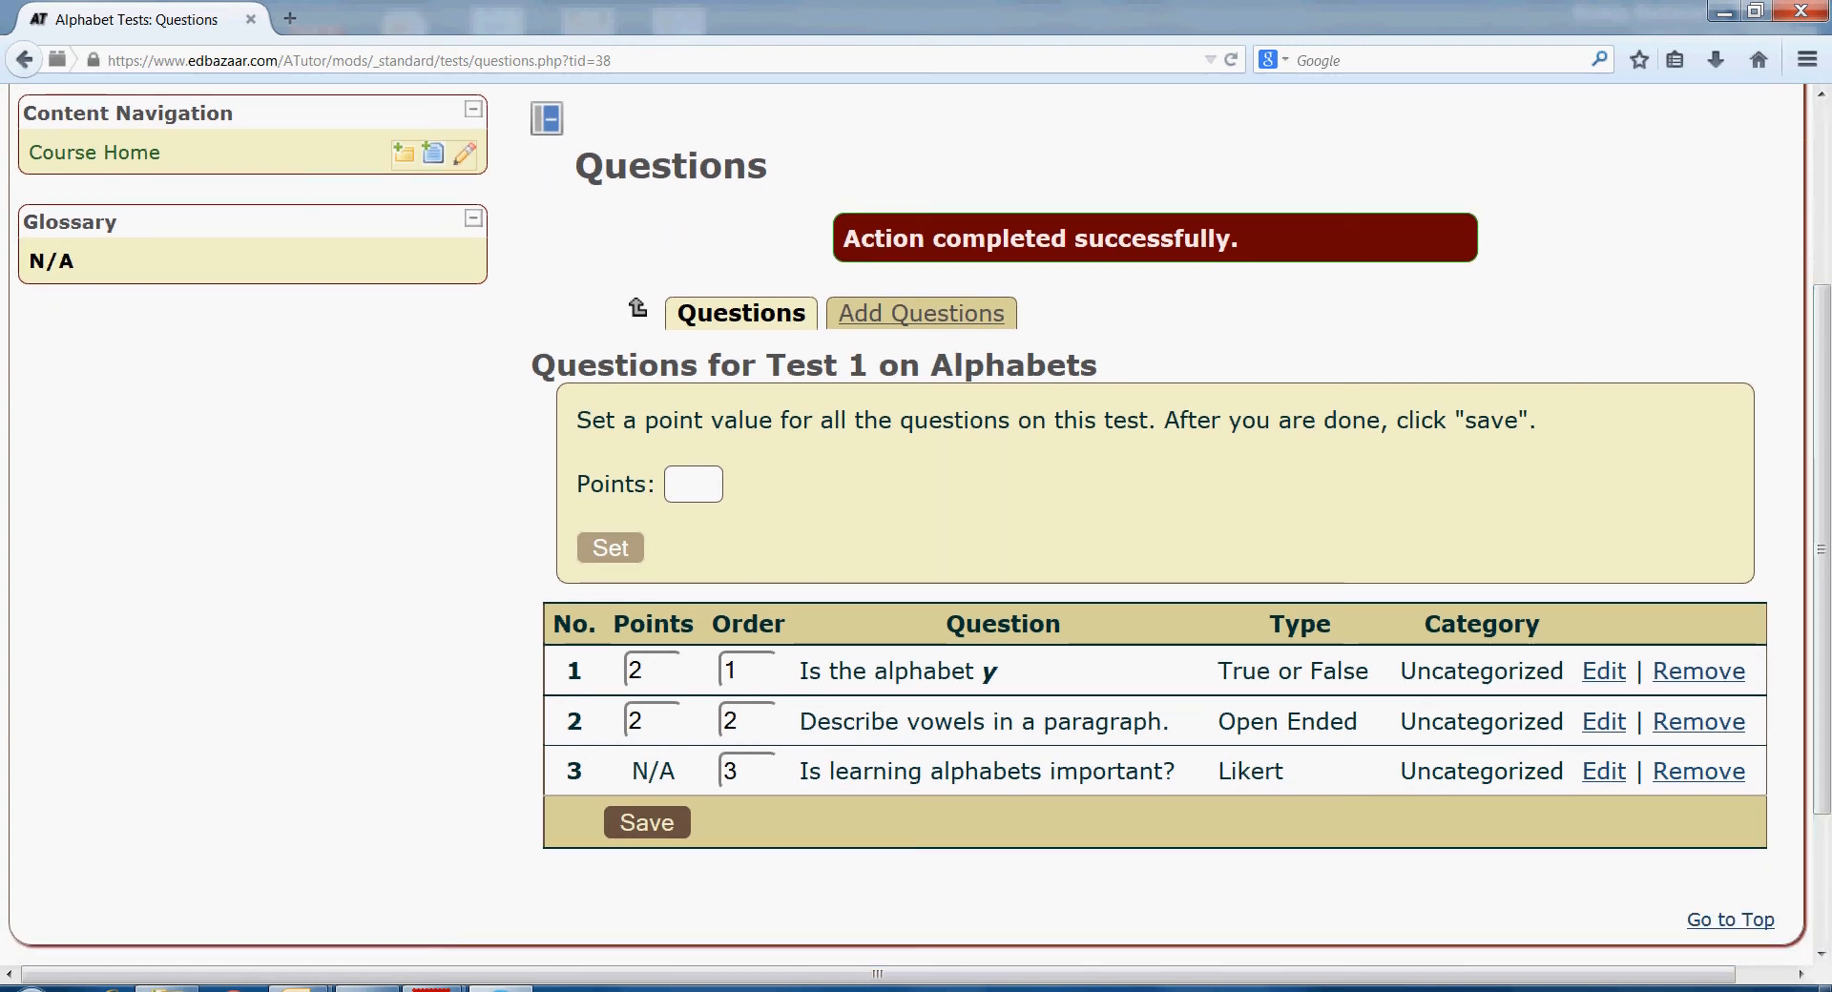
{"action": "scroll", "coordinate": [916, 525], "scroll_direction": "up", "scroll_amount": 5}
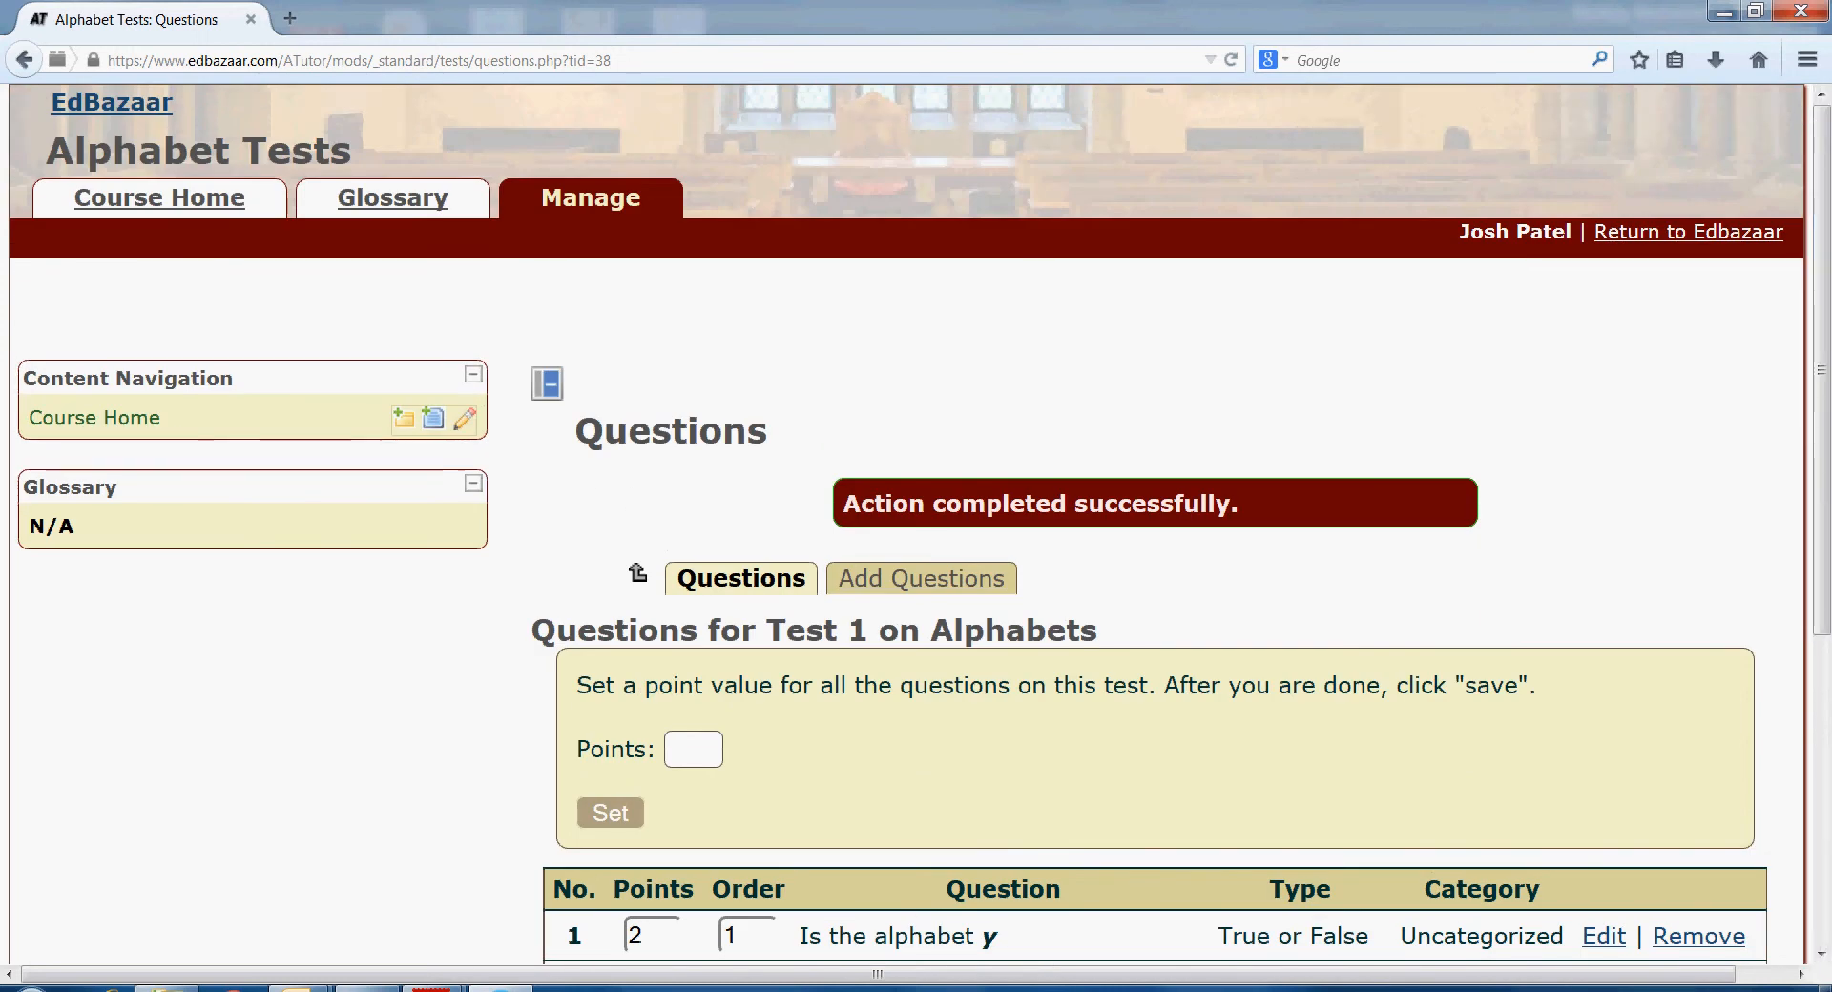
{"action": "left_click", "coordinate": [160, 197]}
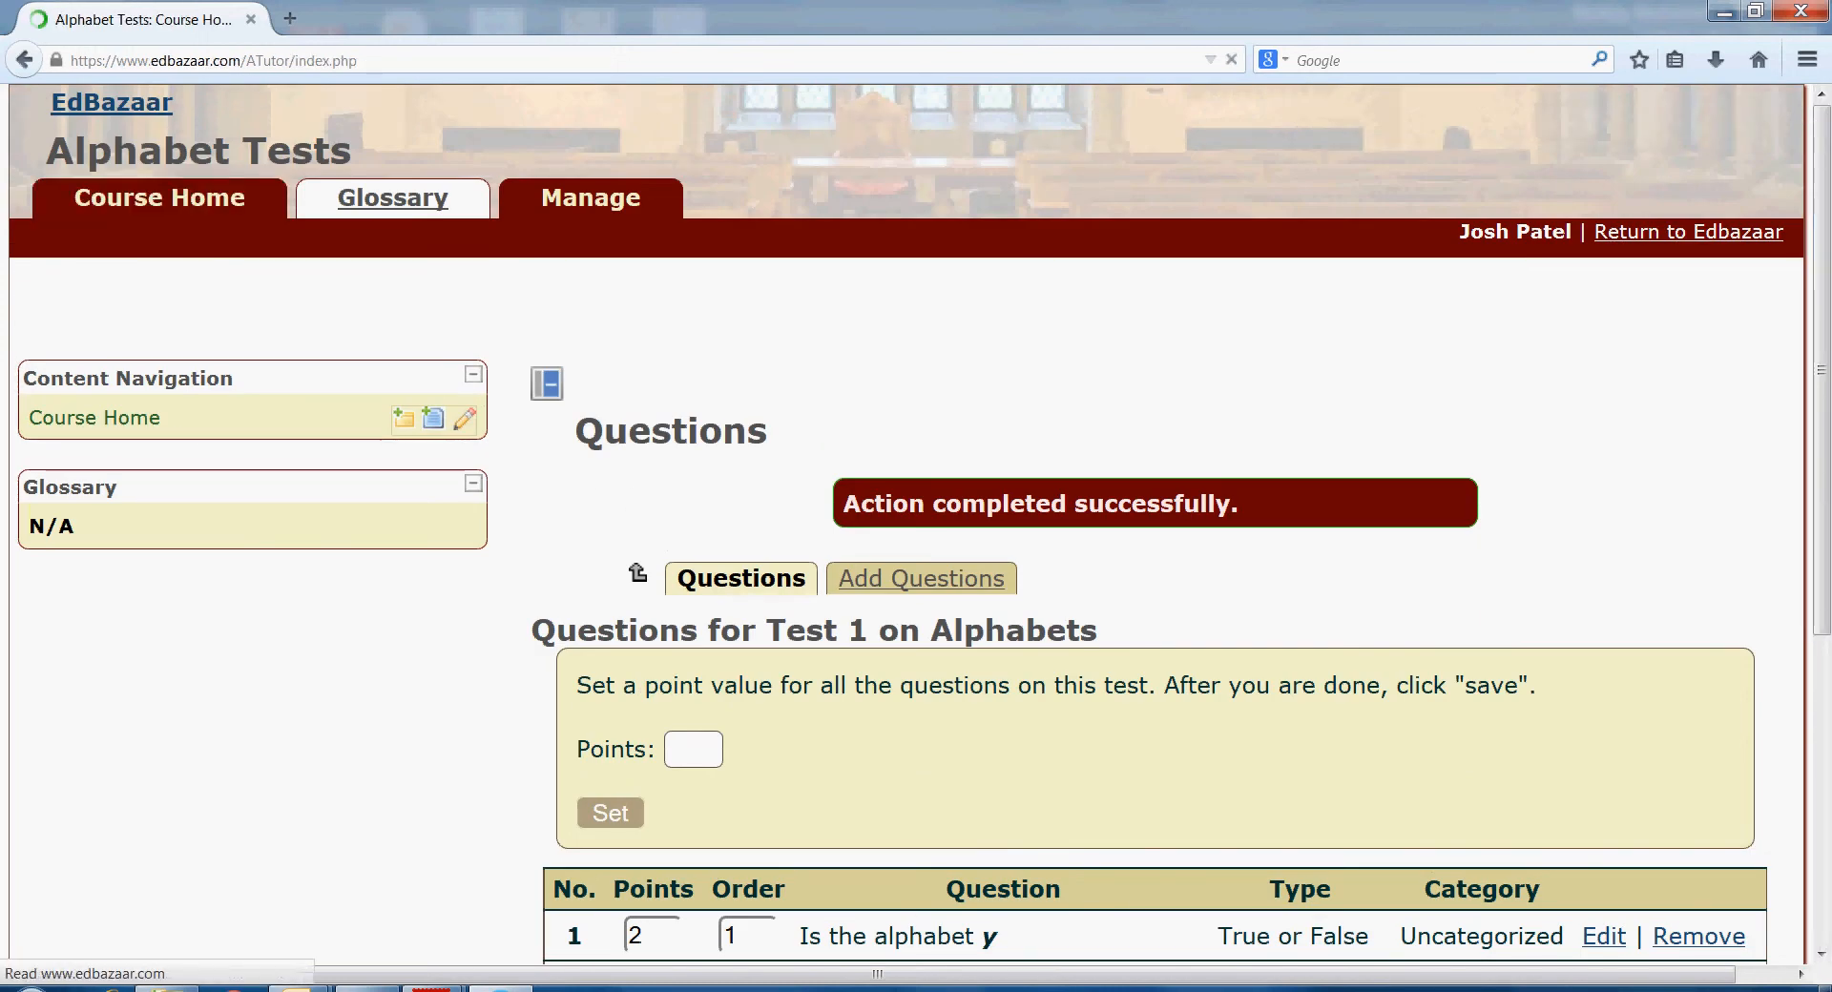
- Go to the Alphabet Tests Manage page and begin creating a new content page
{"action": "scroll", "coordinate": [916, 525], "scroll_direction": "down", "scroll_amount": 3}
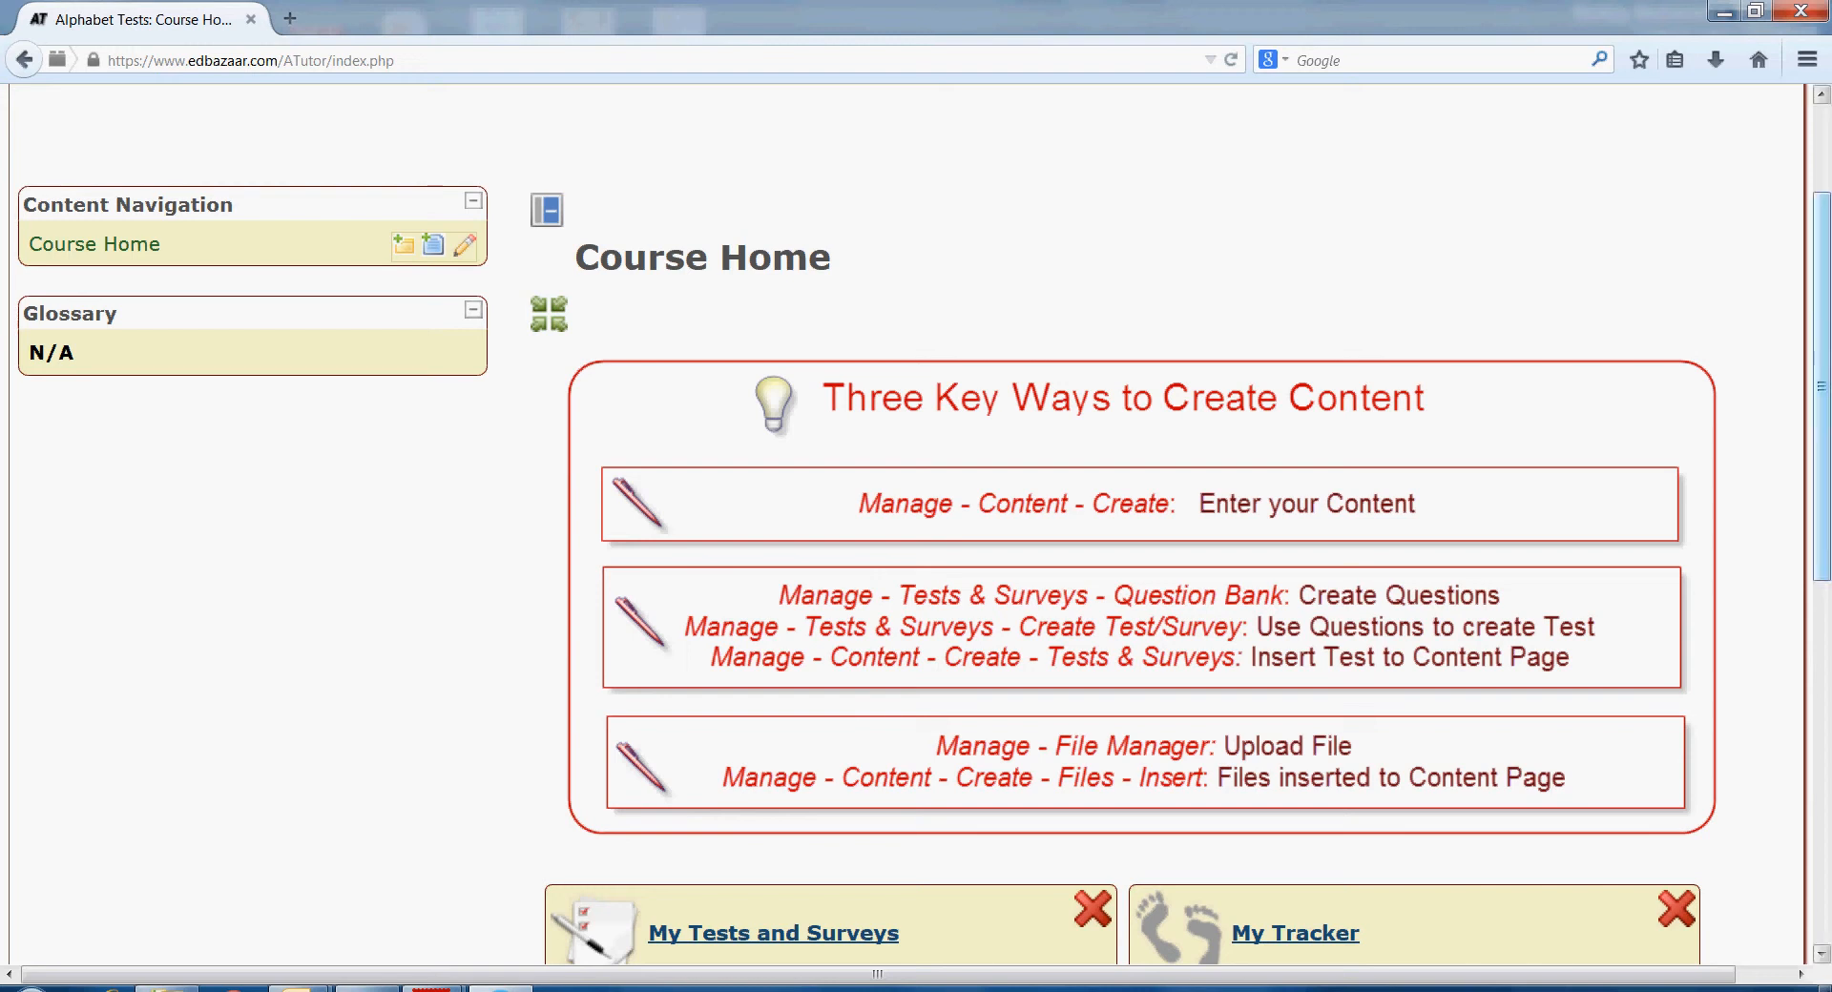
{"action": "scroll", "coordinate": [916, 524], "scroll_direction": "up", "scroll_amount": 3}
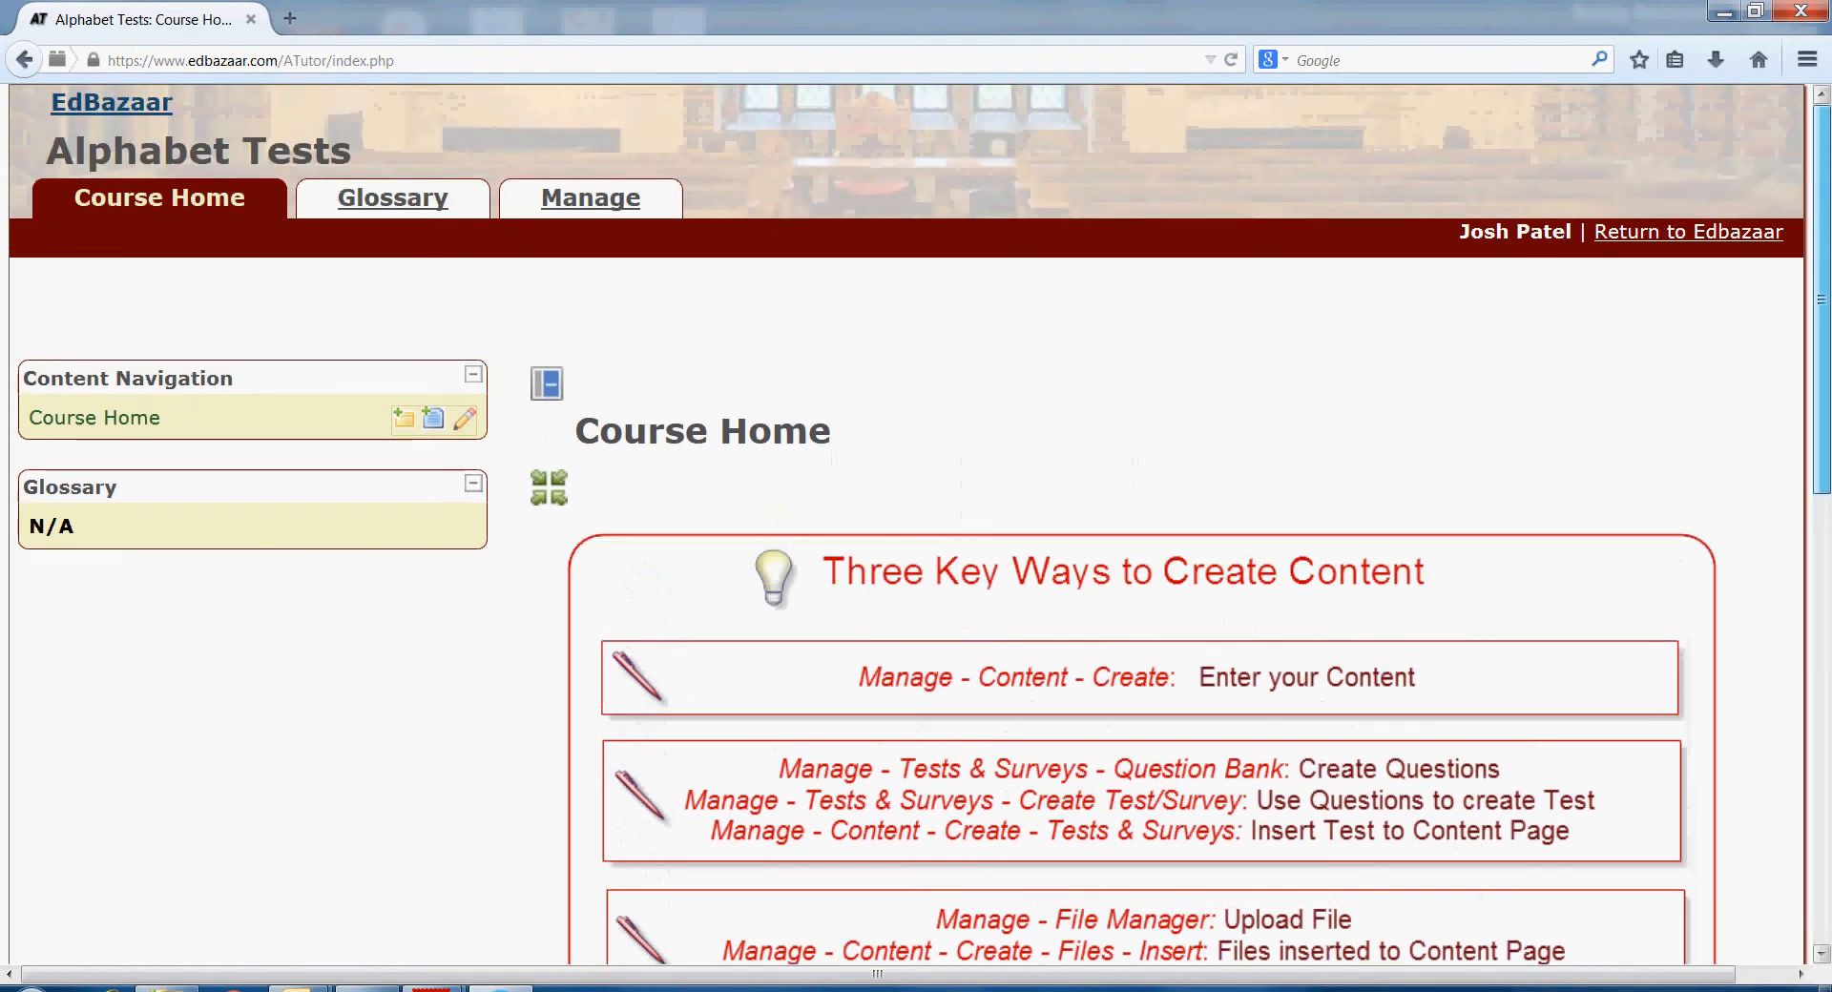
{"action": "left_click", "coordinate": [591, 198]}
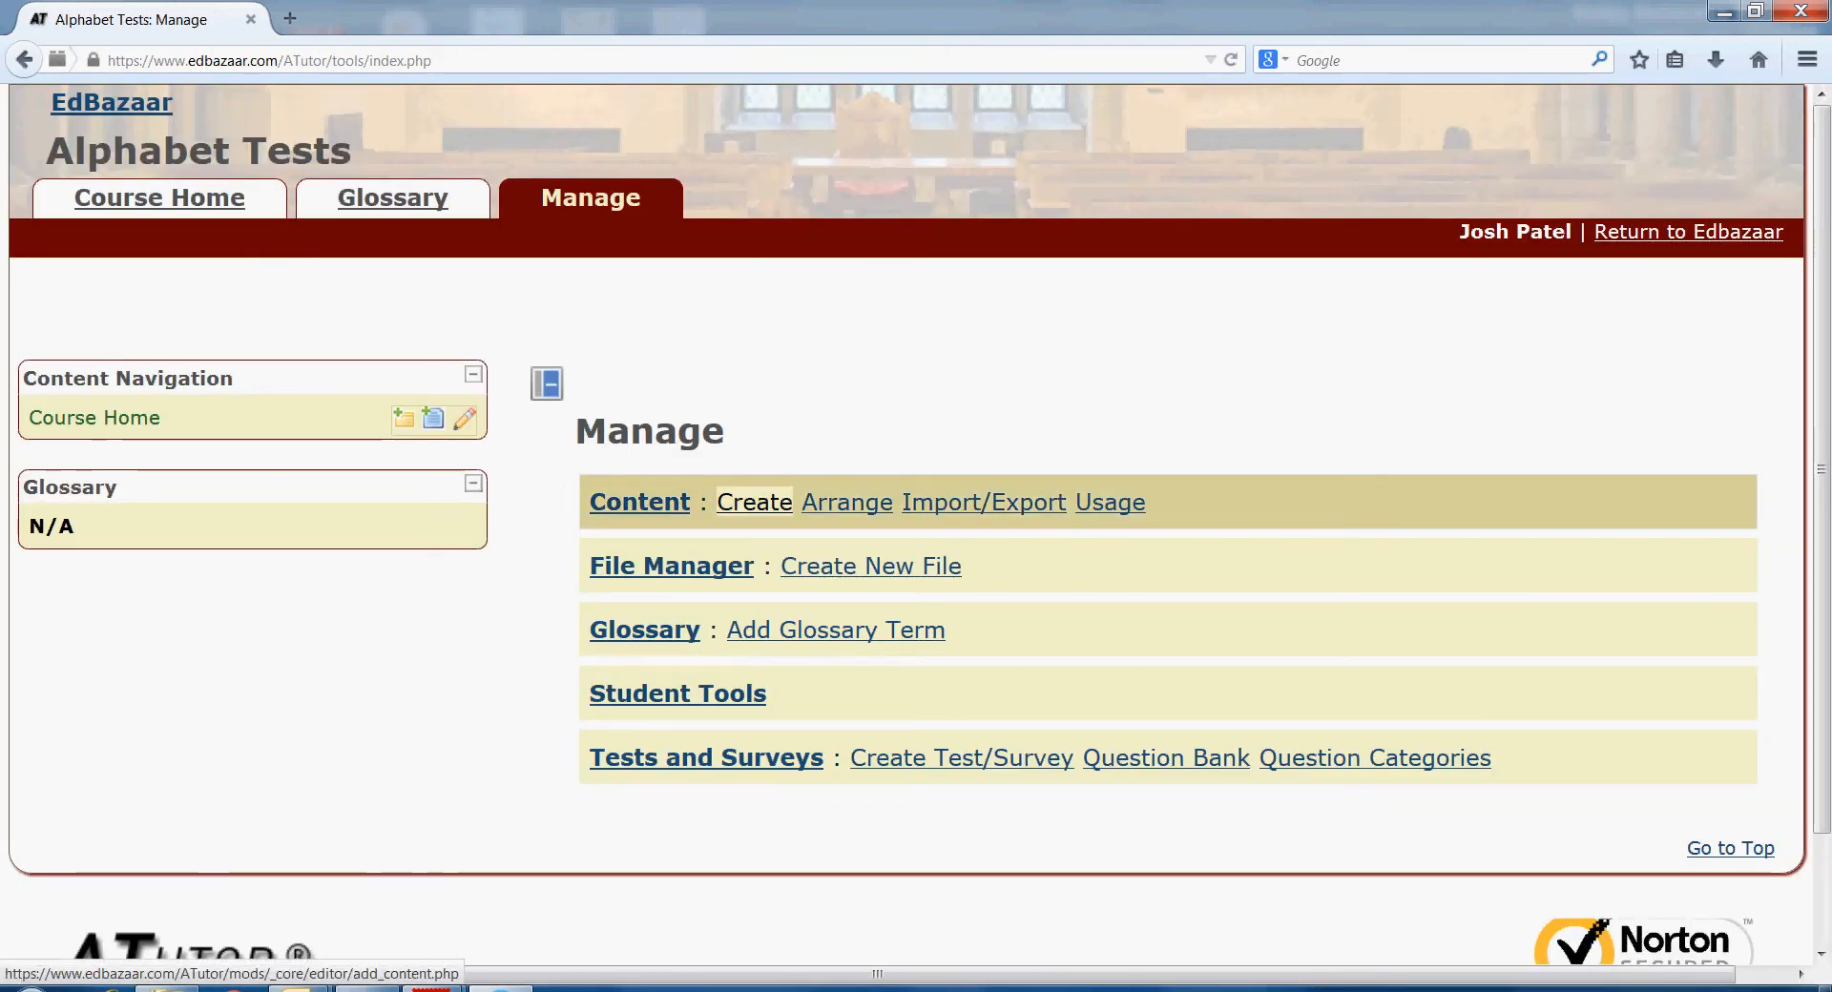
{"action": "left_click", "coordinate": [754, 502]}
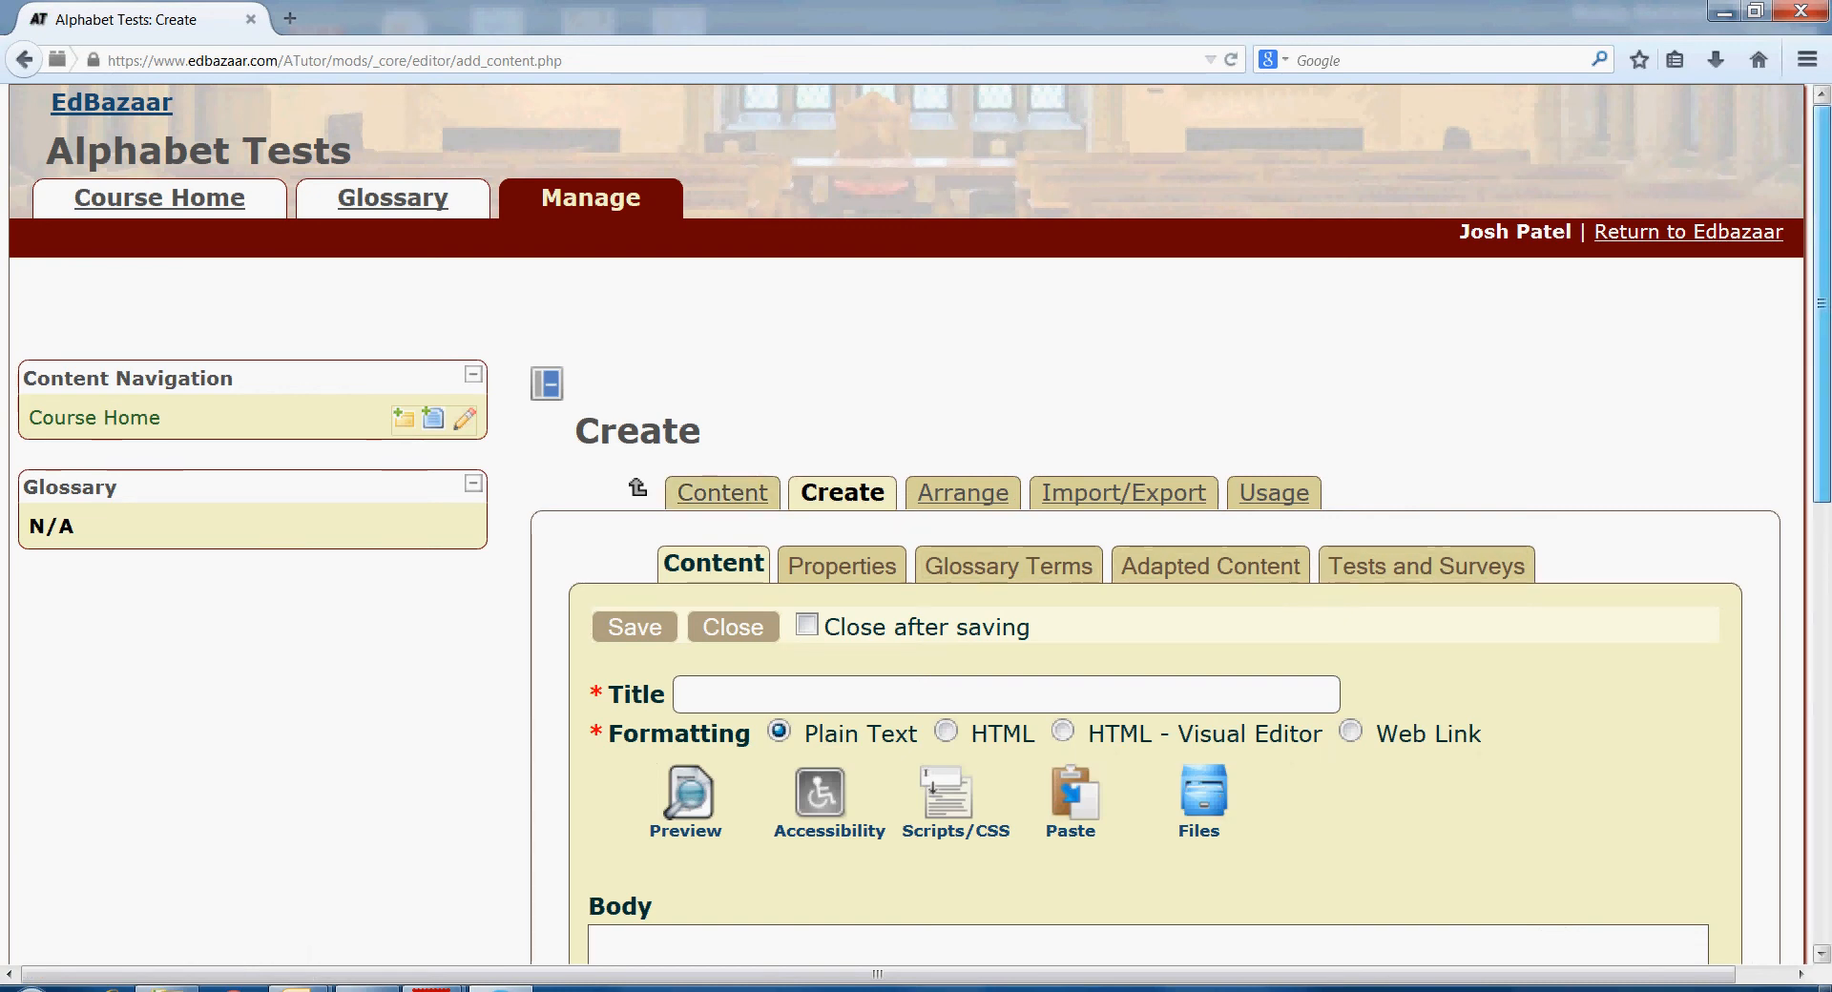
- Create and save a content page titled 'Test 1 on alphabets' under Course Home
{"action": "scroll", "coordinate": [916, 523], "scroll_direction": "down", "scroll_amount": 3}
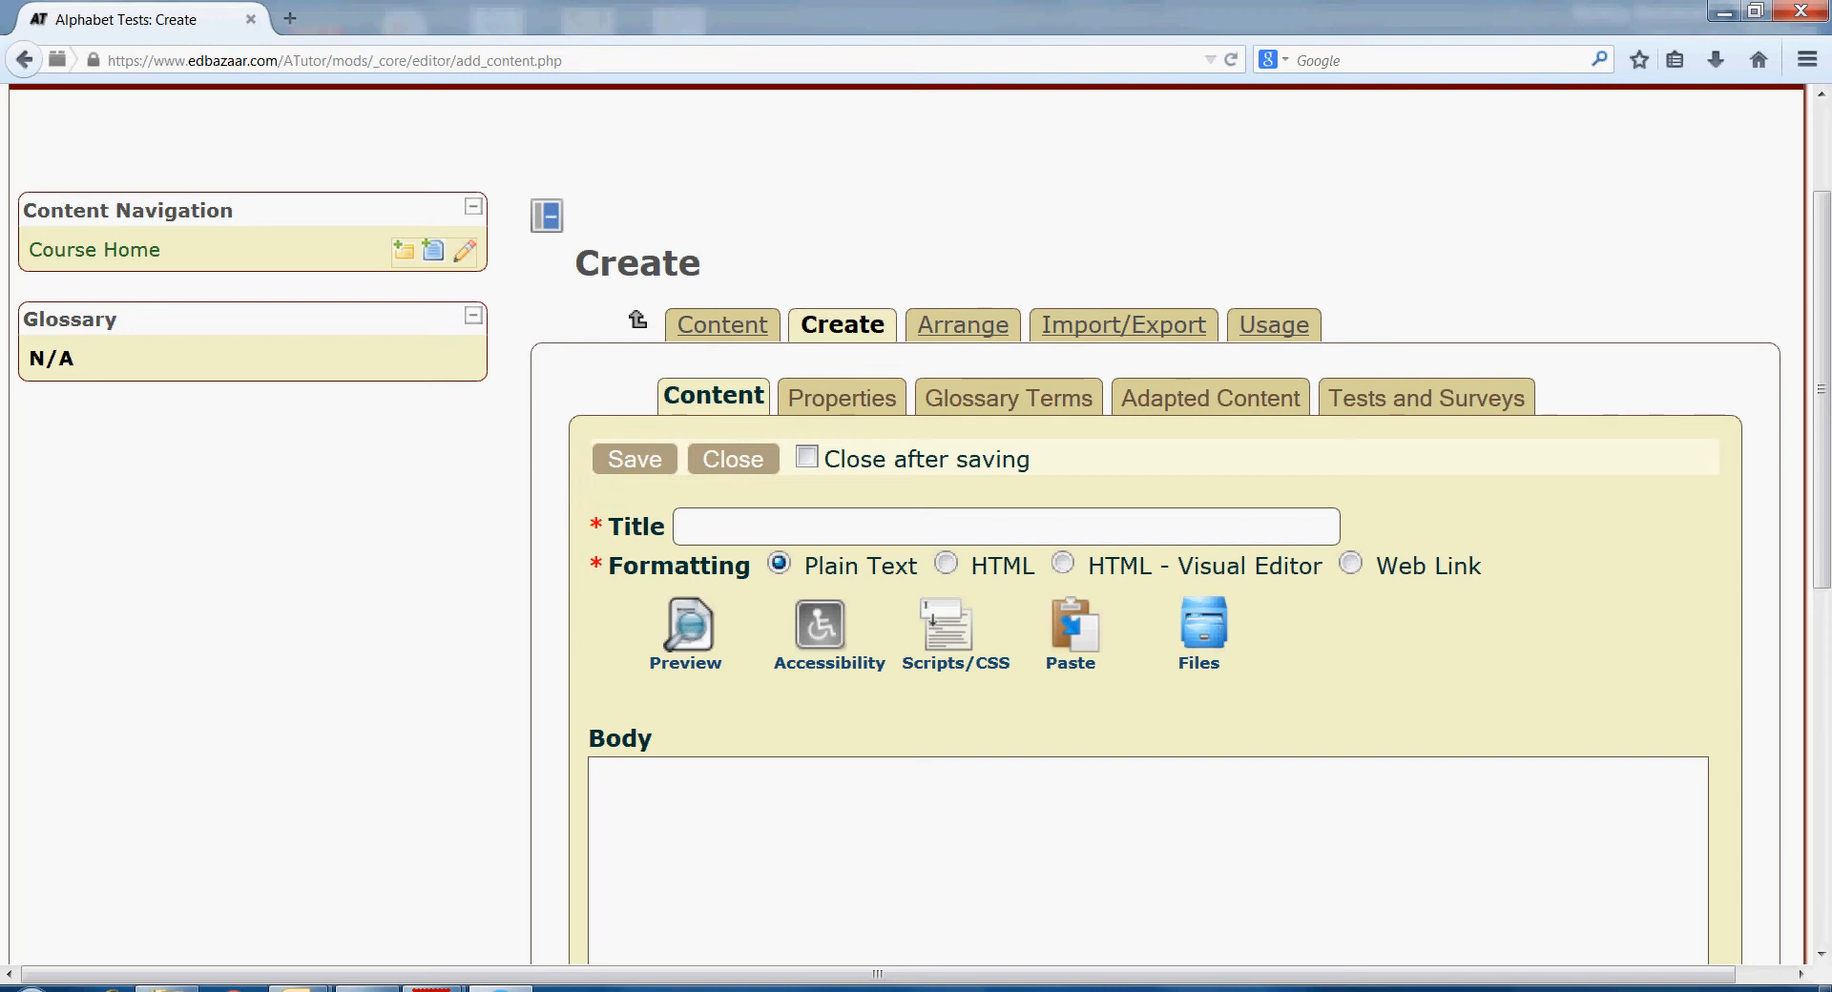
{"action": "type", "text": "Test 1 on alph"}
{"action": "type", "text": "bets"}
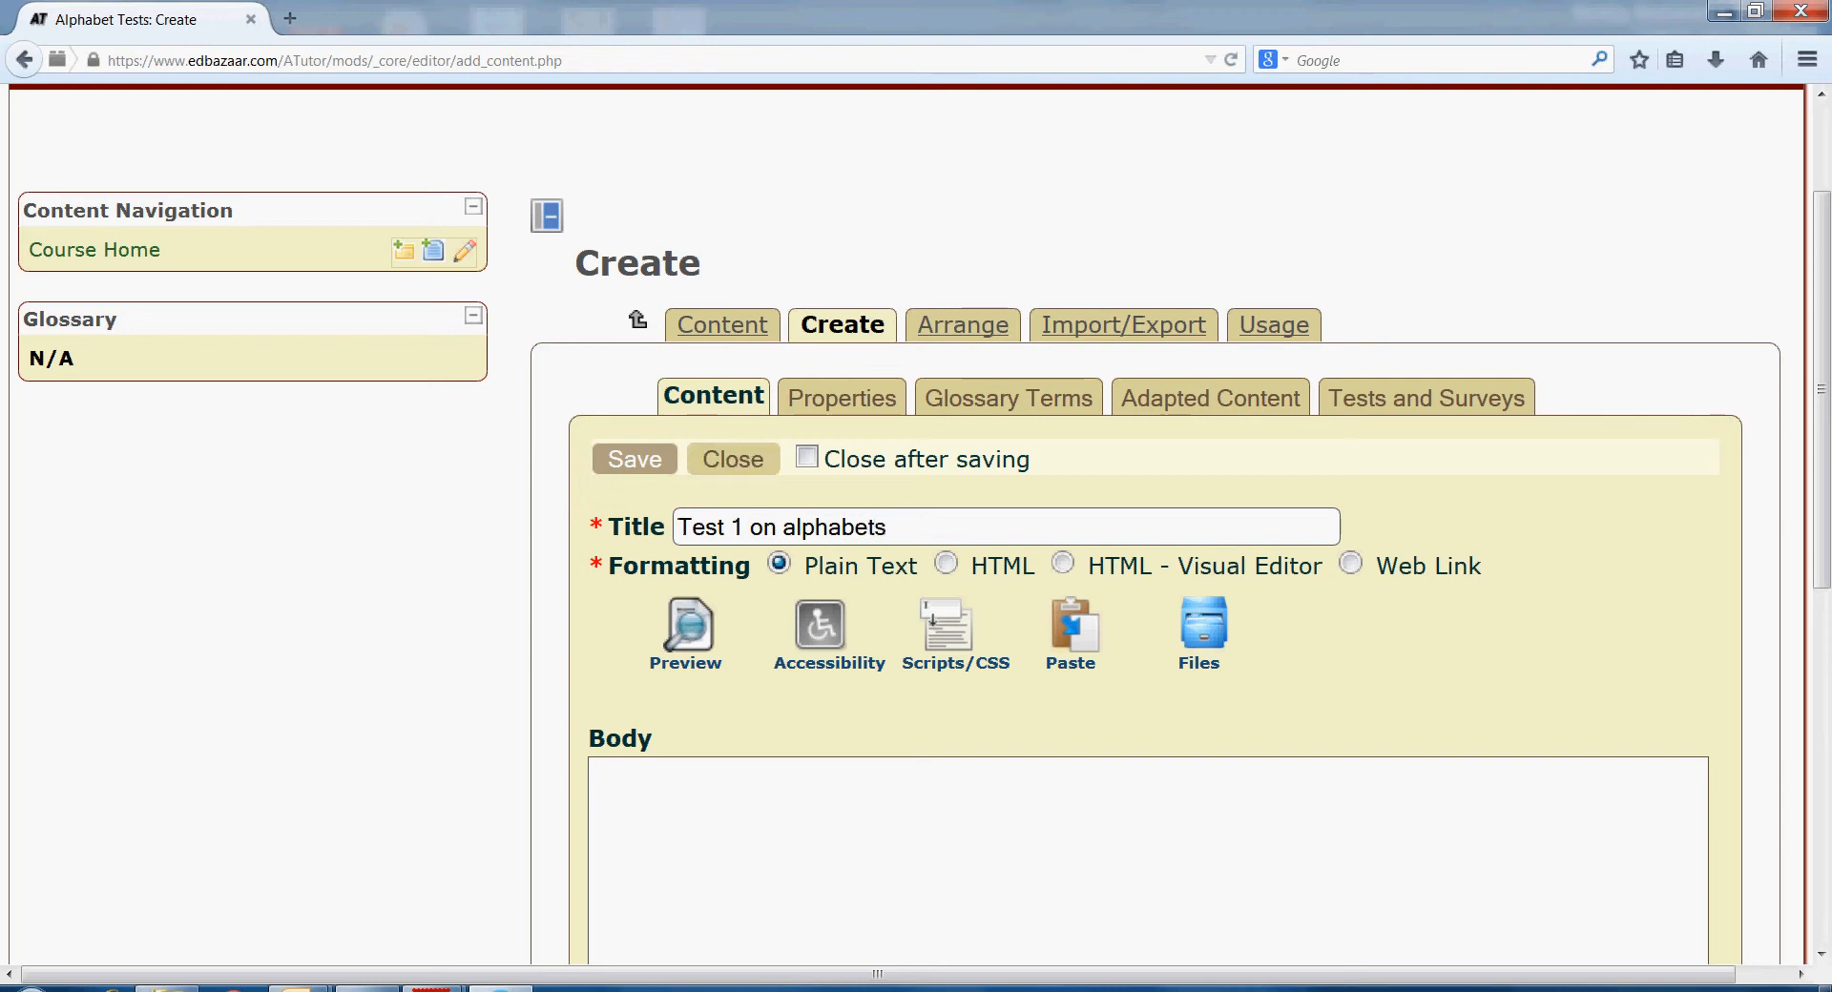
{"action": "left_click", "coordinate": [635, 460]}
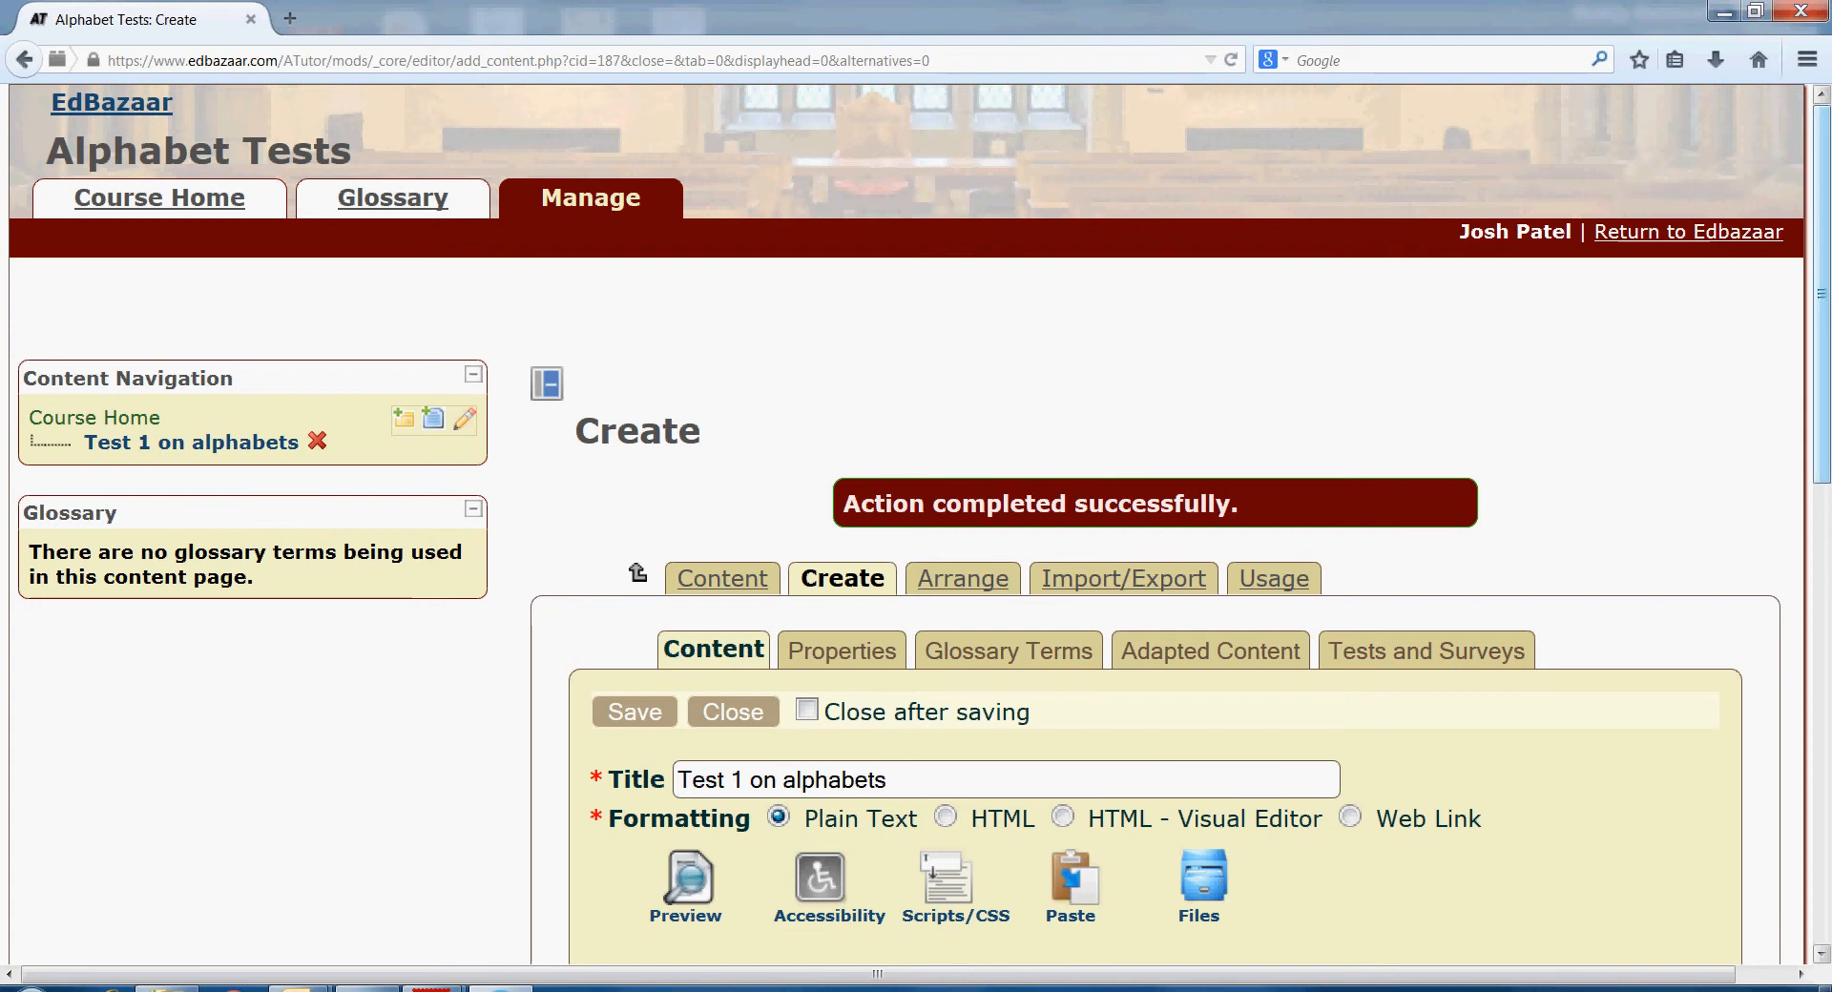
{"action": "scroll", "coordinate": [916, 525], "scroll_direction": "down", "scroll_amount": 5}
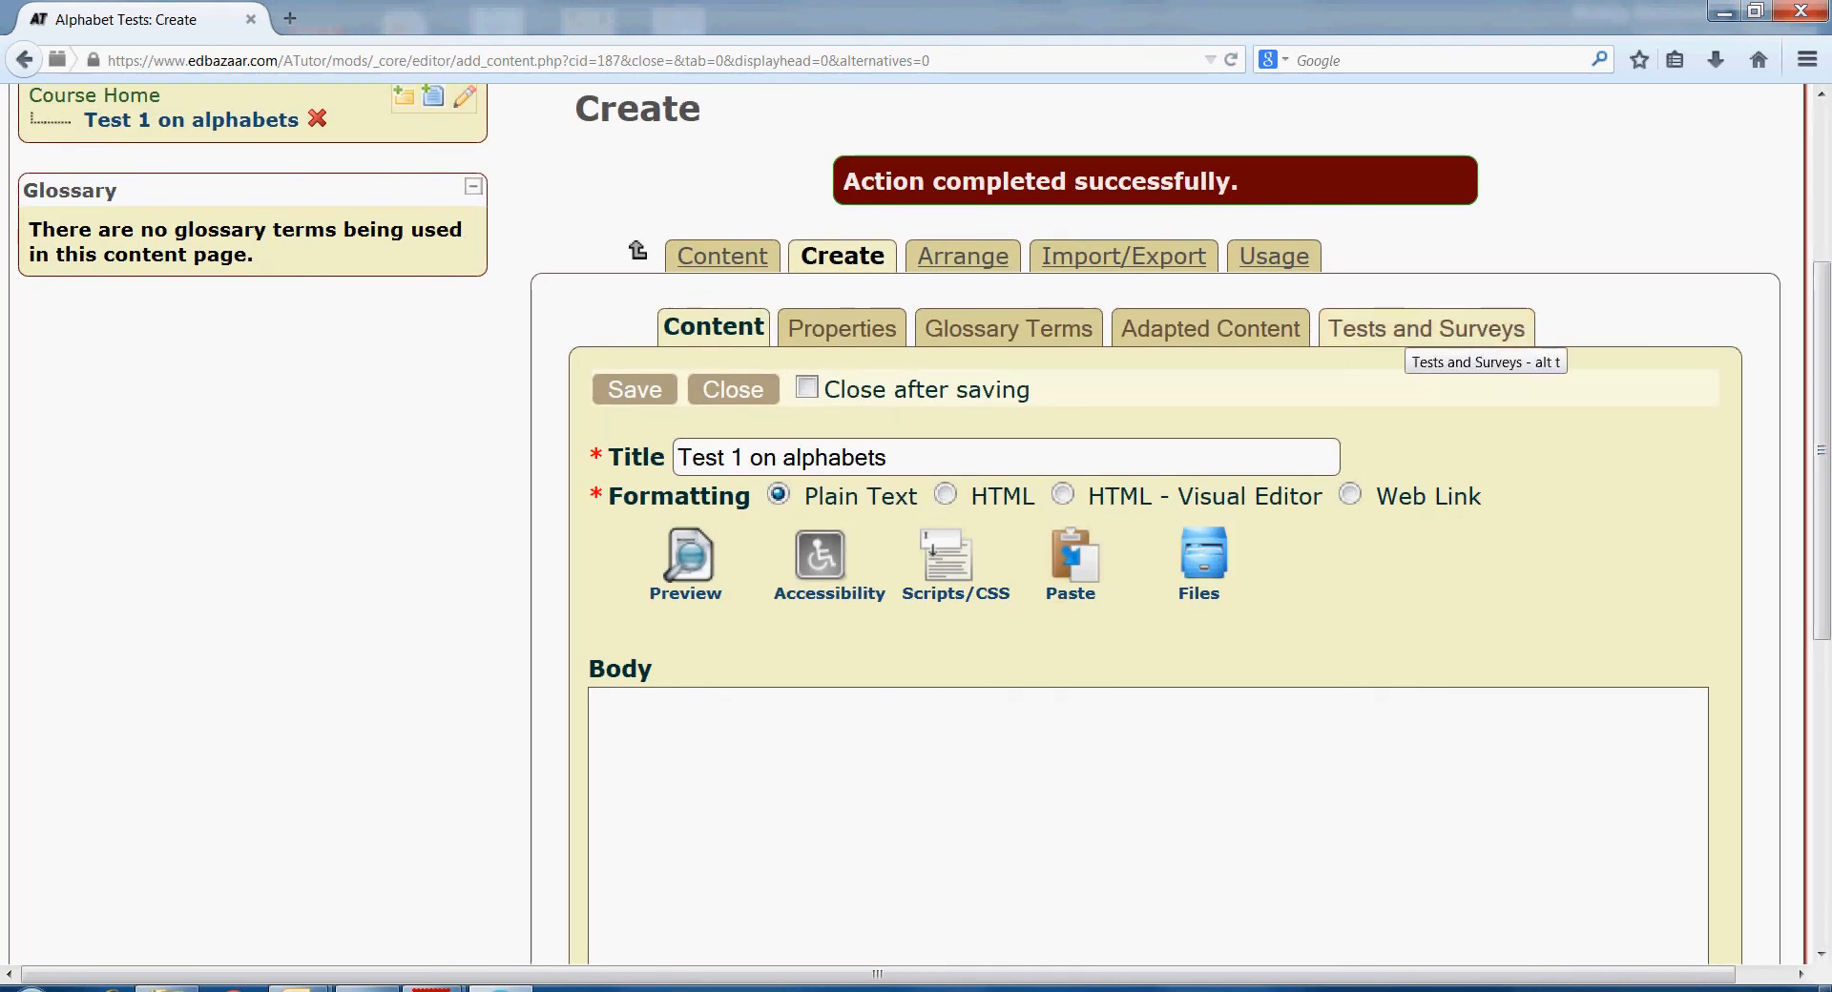
- Link Test 1 on Alphabets to the content page, save it, and open the linked test
{"action": "left_click", "coordinate": [1426, 329]}
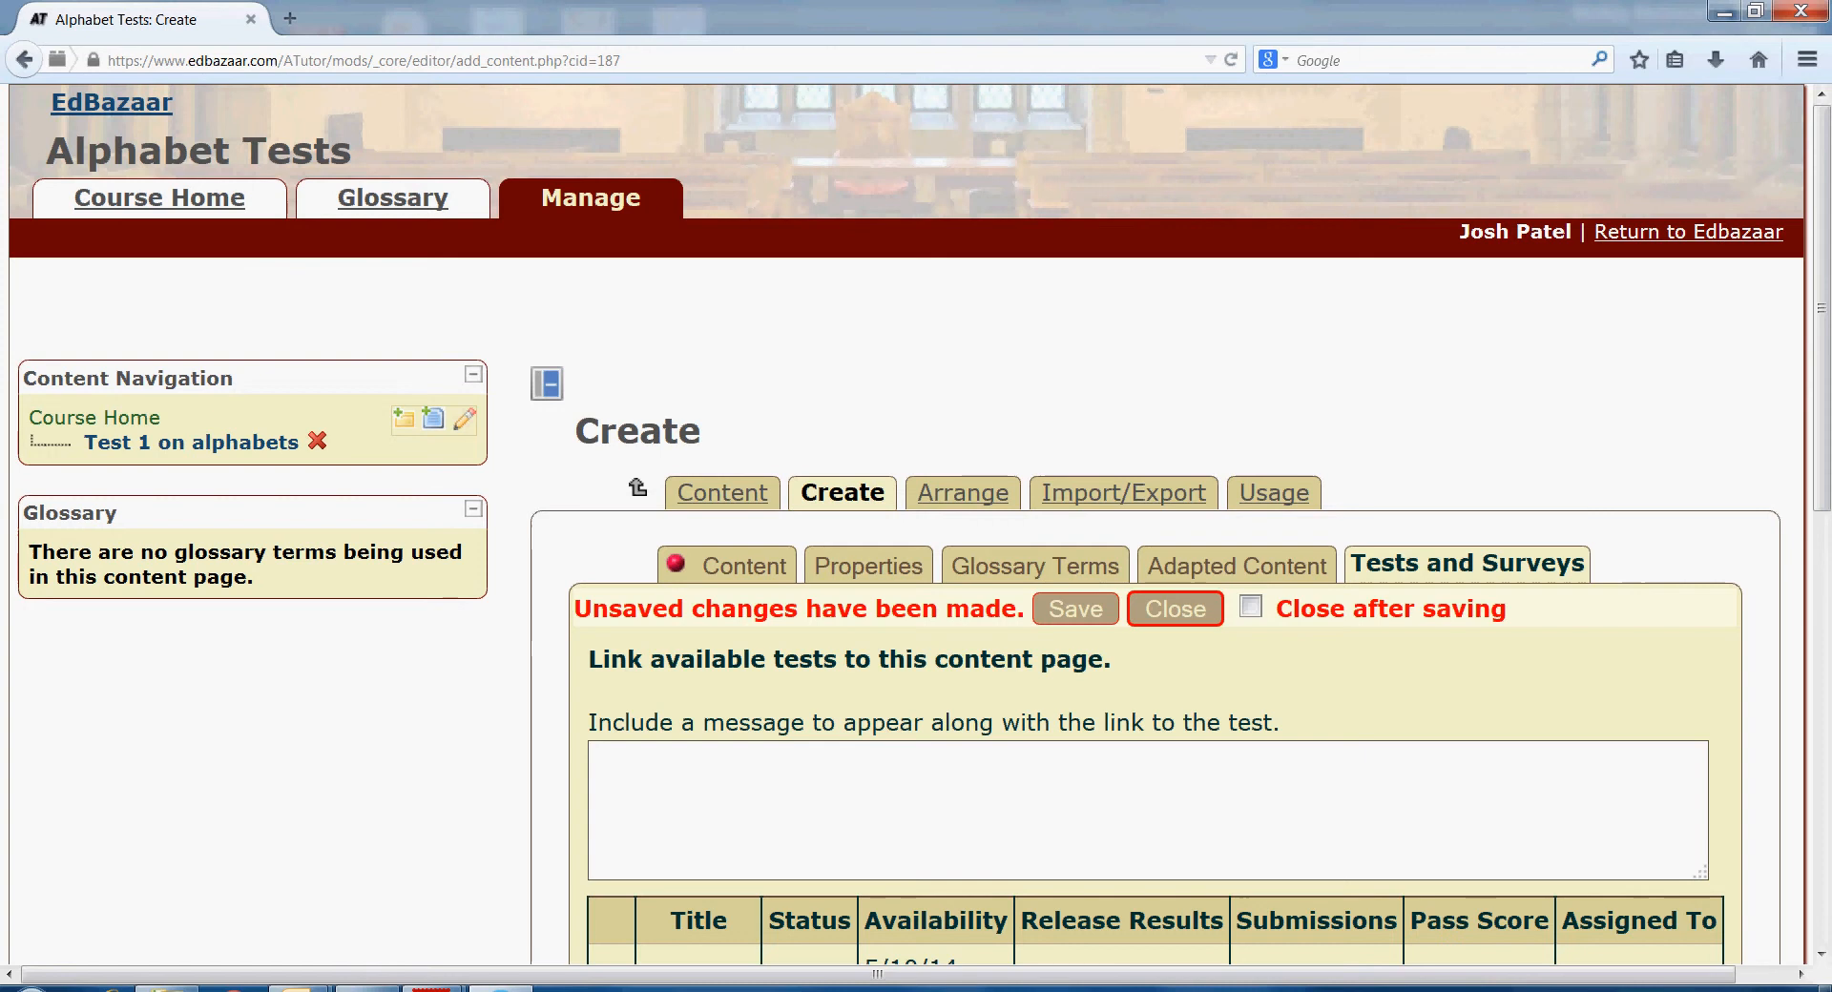
{"action": "scroll", "coordinate": [1821, 531], "scroll_direction": "down", "scroll_amount": 4}
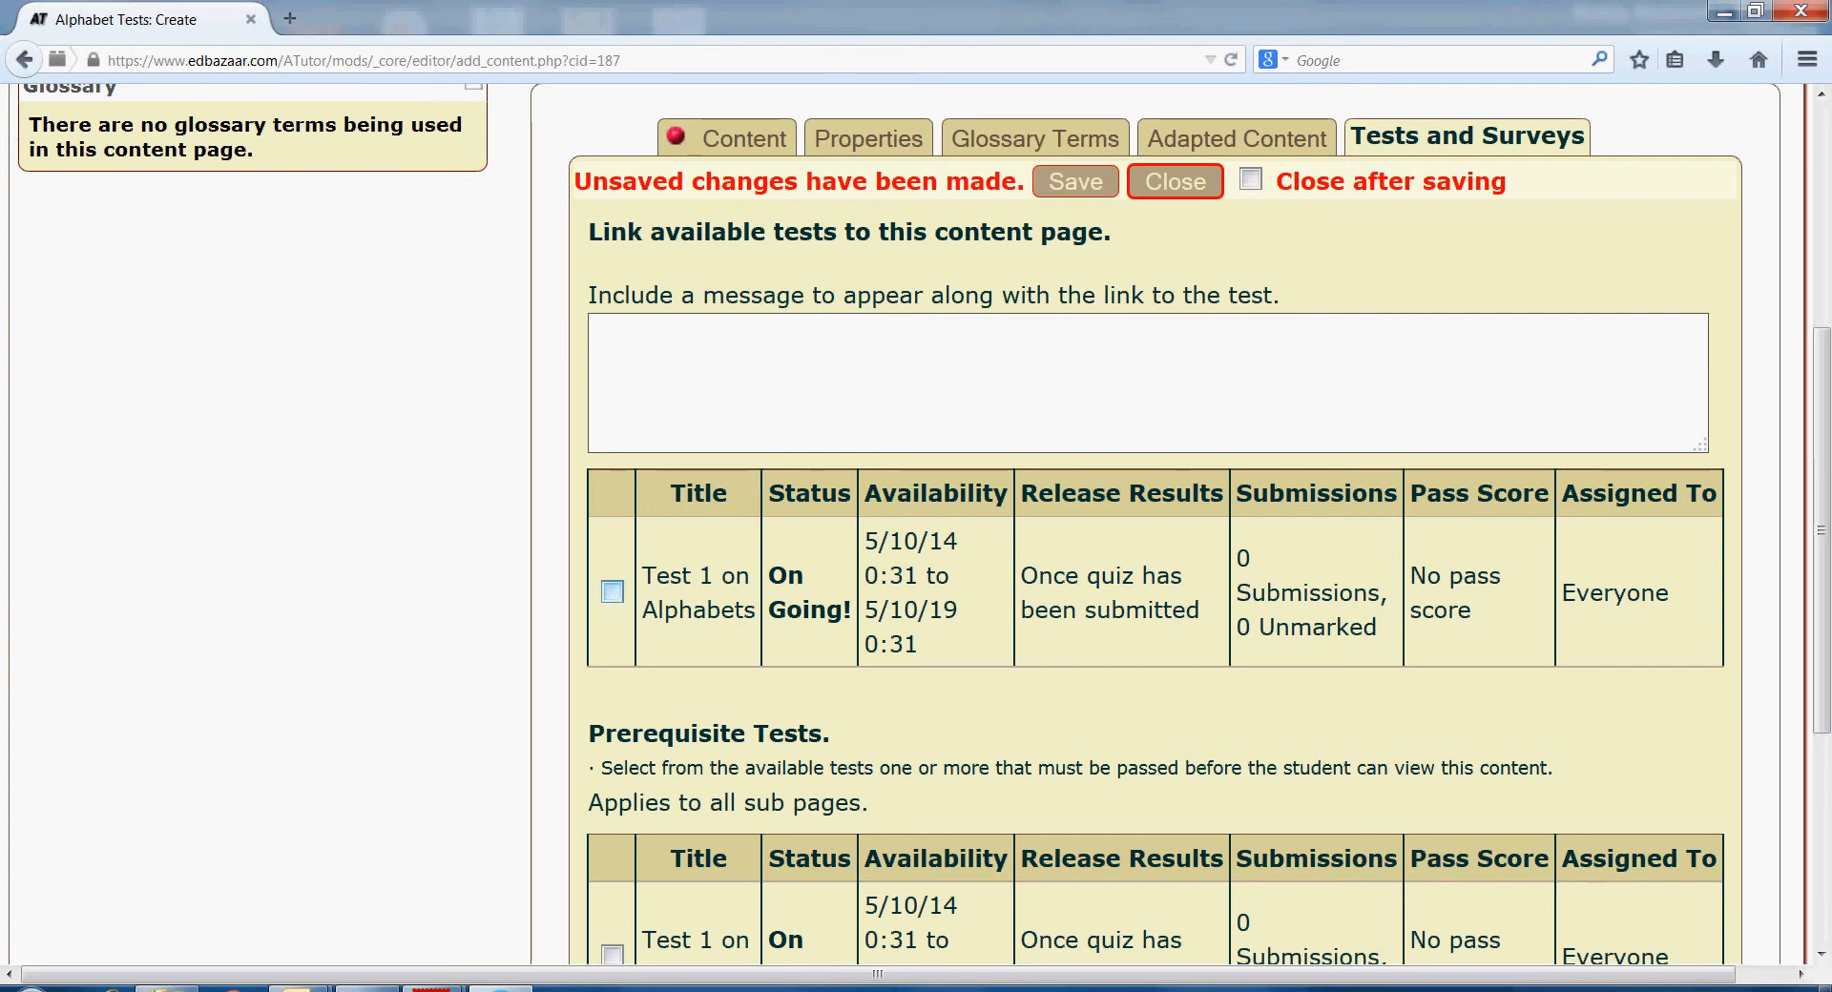
{"action": "left_click", "coordinate": [613, 593]}
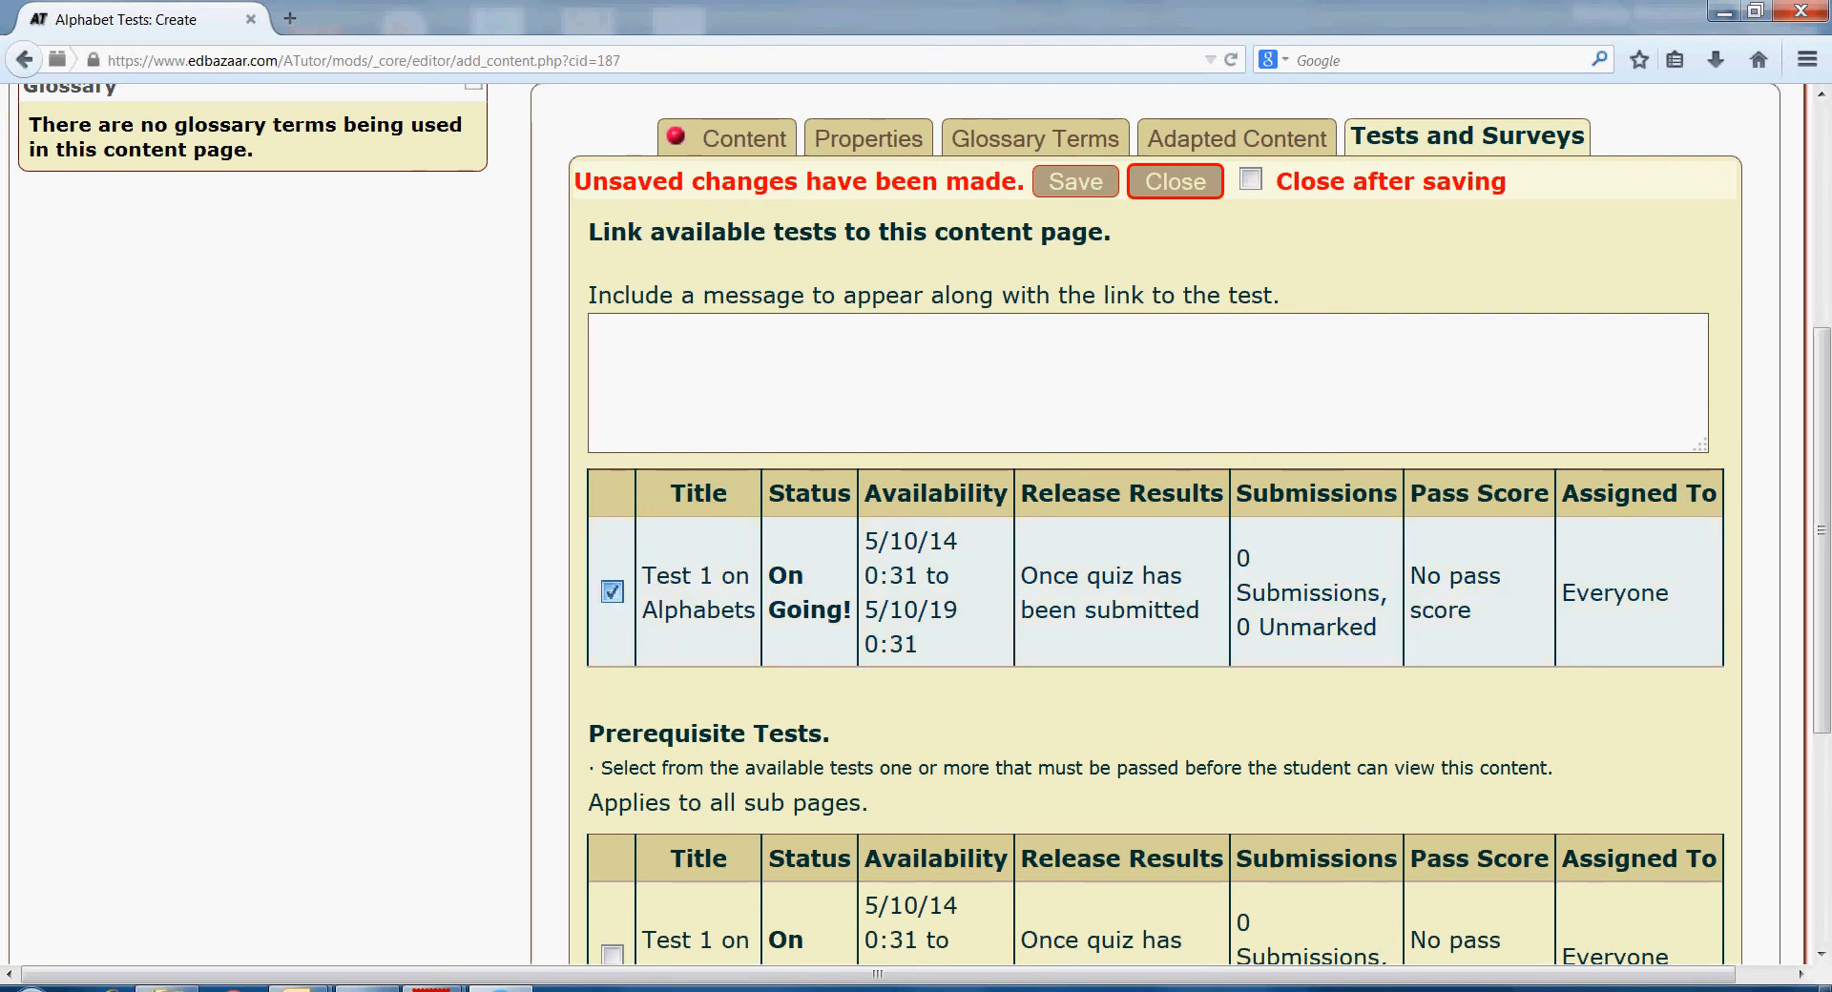
{"action": "scroll", "coordinate": [1821, 531], "scroll_direction": "down", "scroll_amount": 1}
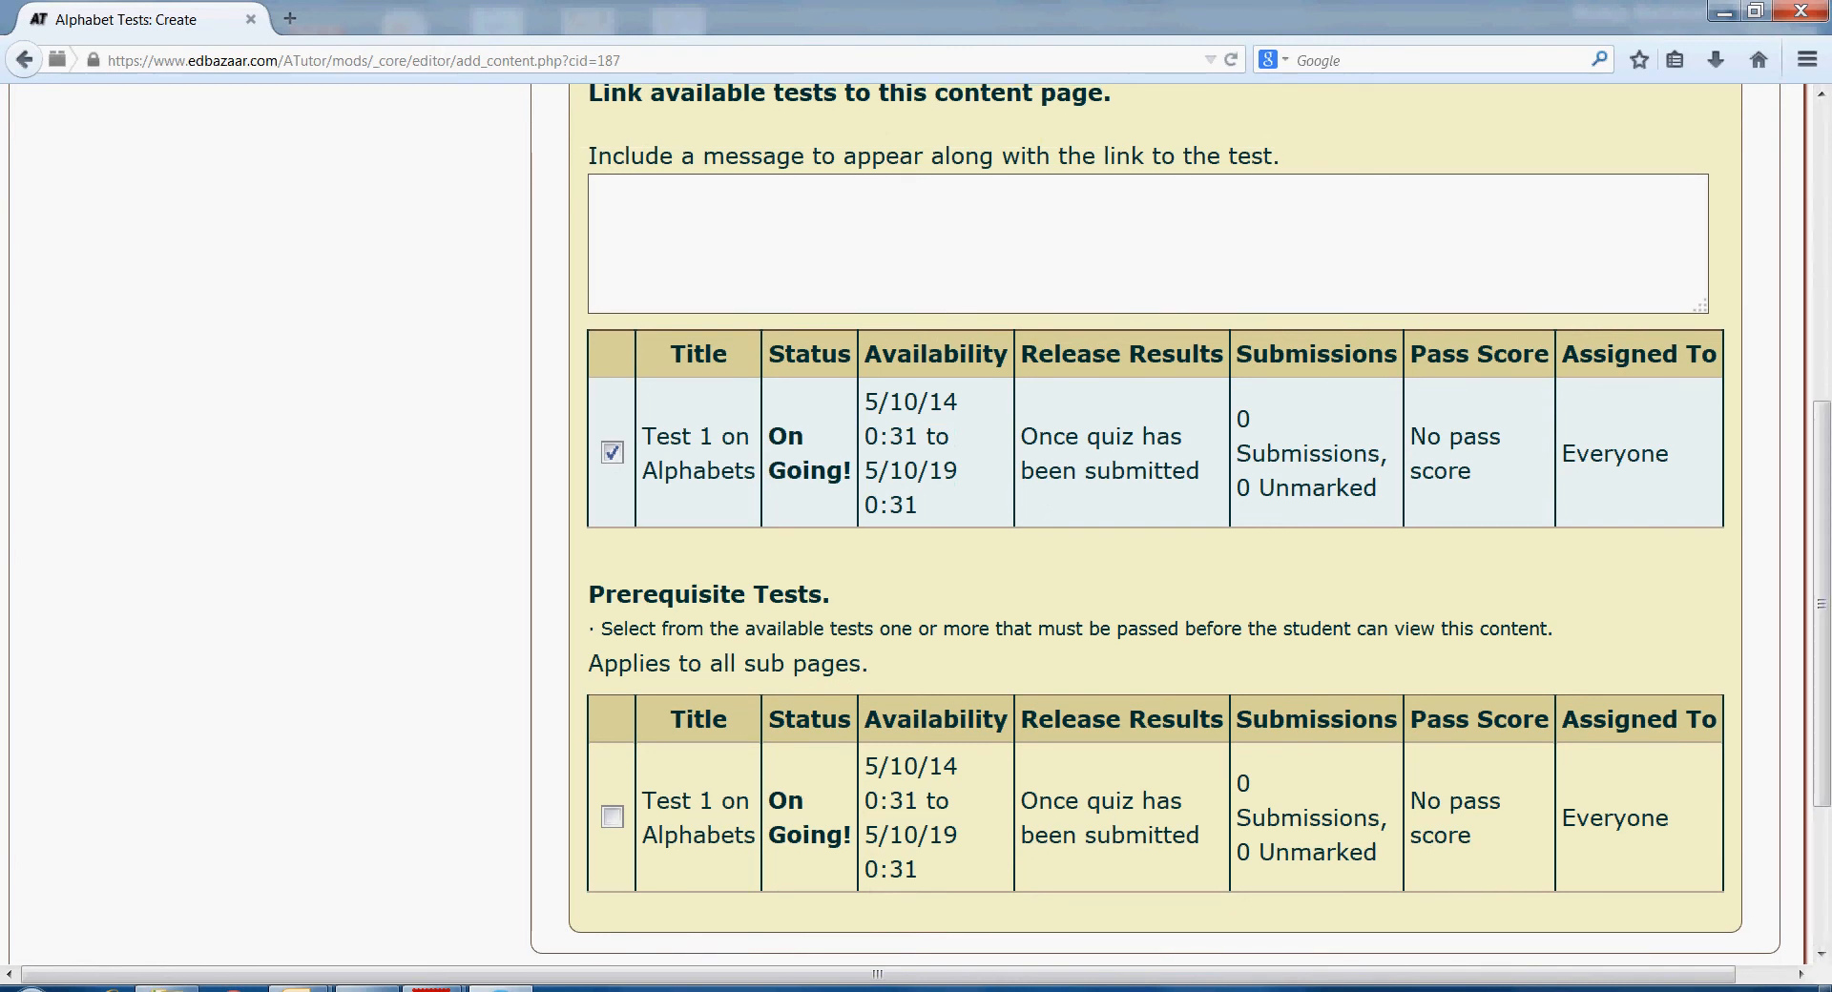
{"action": "scroll", "coordinate": [1822, 532], "scroll_direction": "down", "scroll_amount": 1}
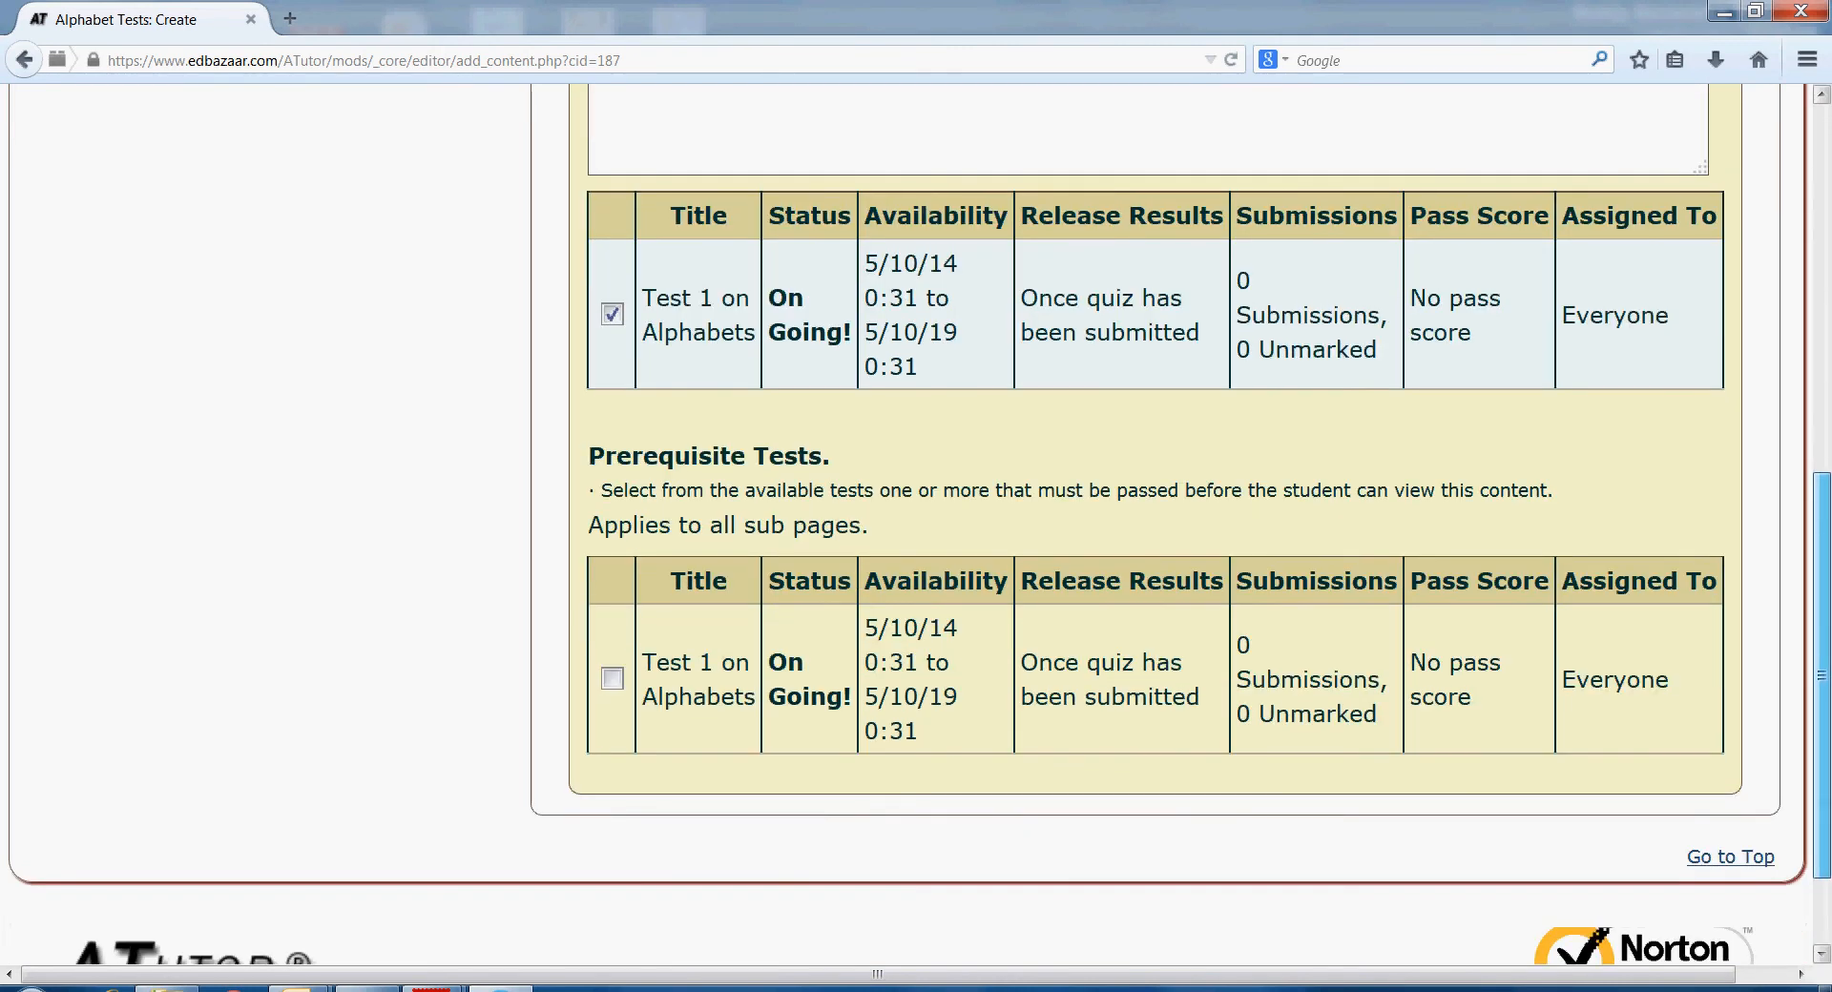
{"action": "scroll", "coordinate": [1821, 531], "scroll_direction": "up", "scroll_amount": 3}
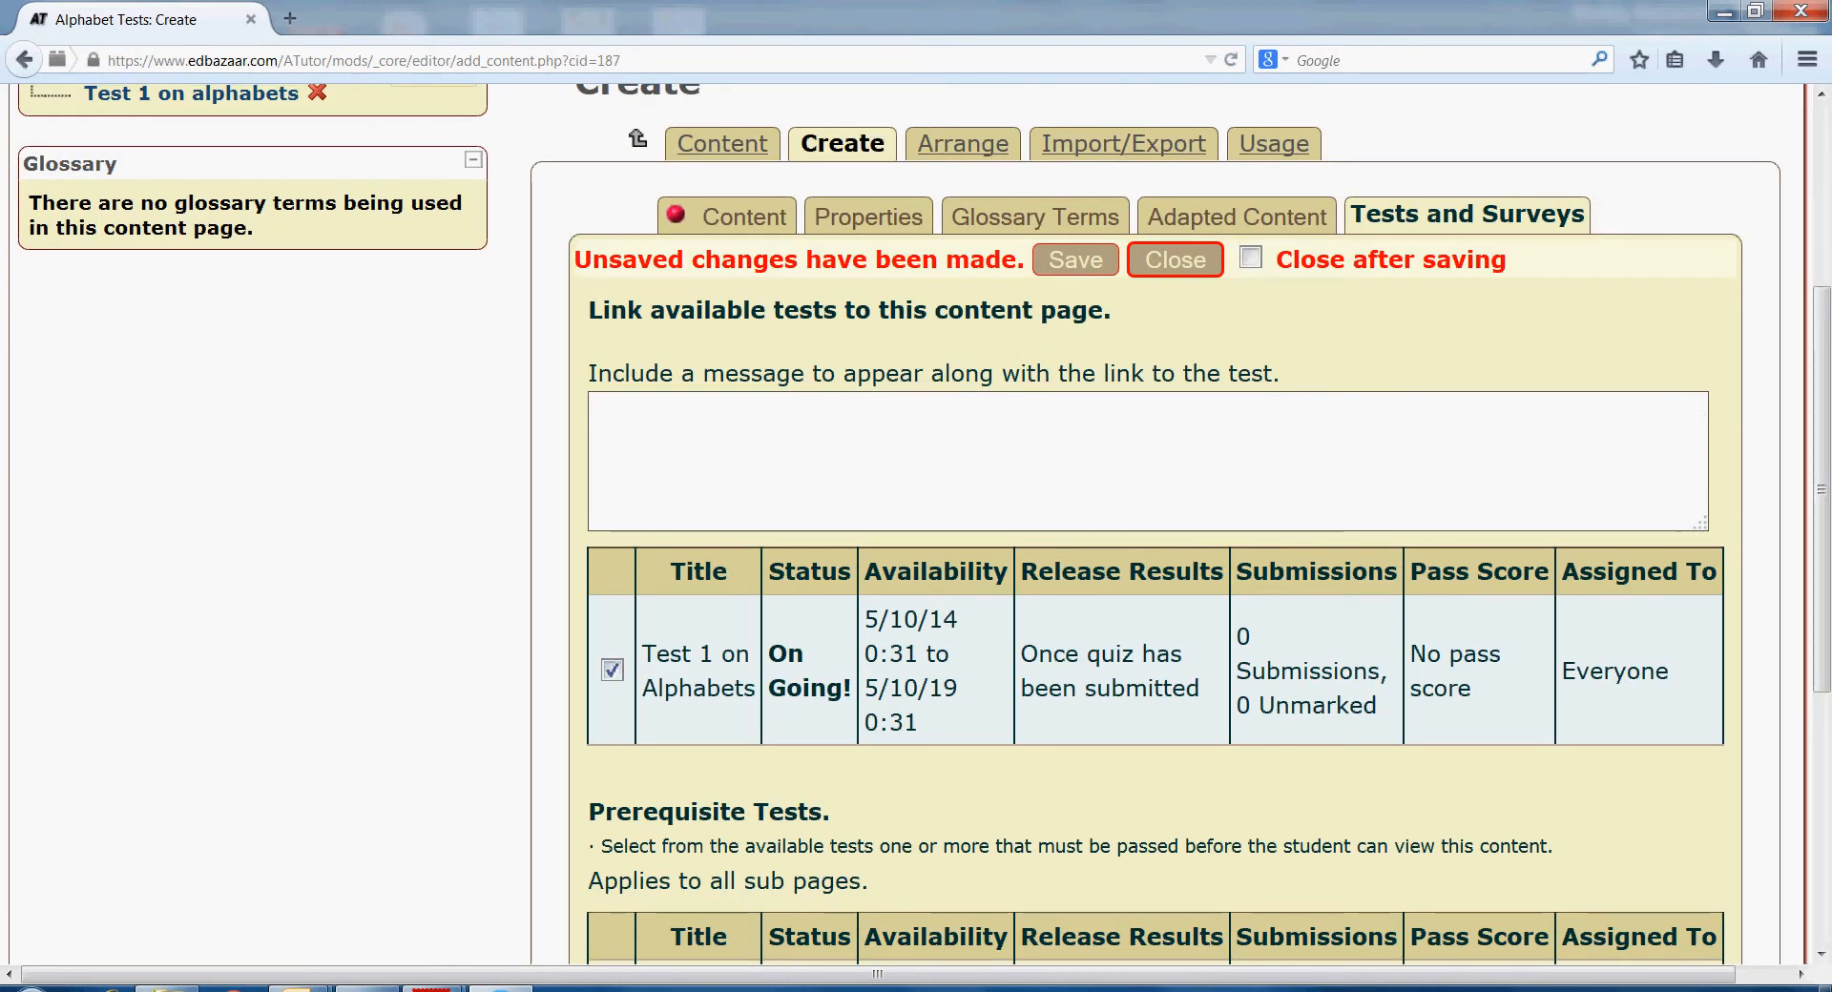
{"action": "scroll", "coordinate": [1822, 532], "scroll_direction": "up", "scroll_amount": 1}
{"action": "left_click_drag", "start_coordinate": [1822, 433], "coordinate": [1821, 435]}
{"action": "left_click", "coordinate": [1075, 368]}
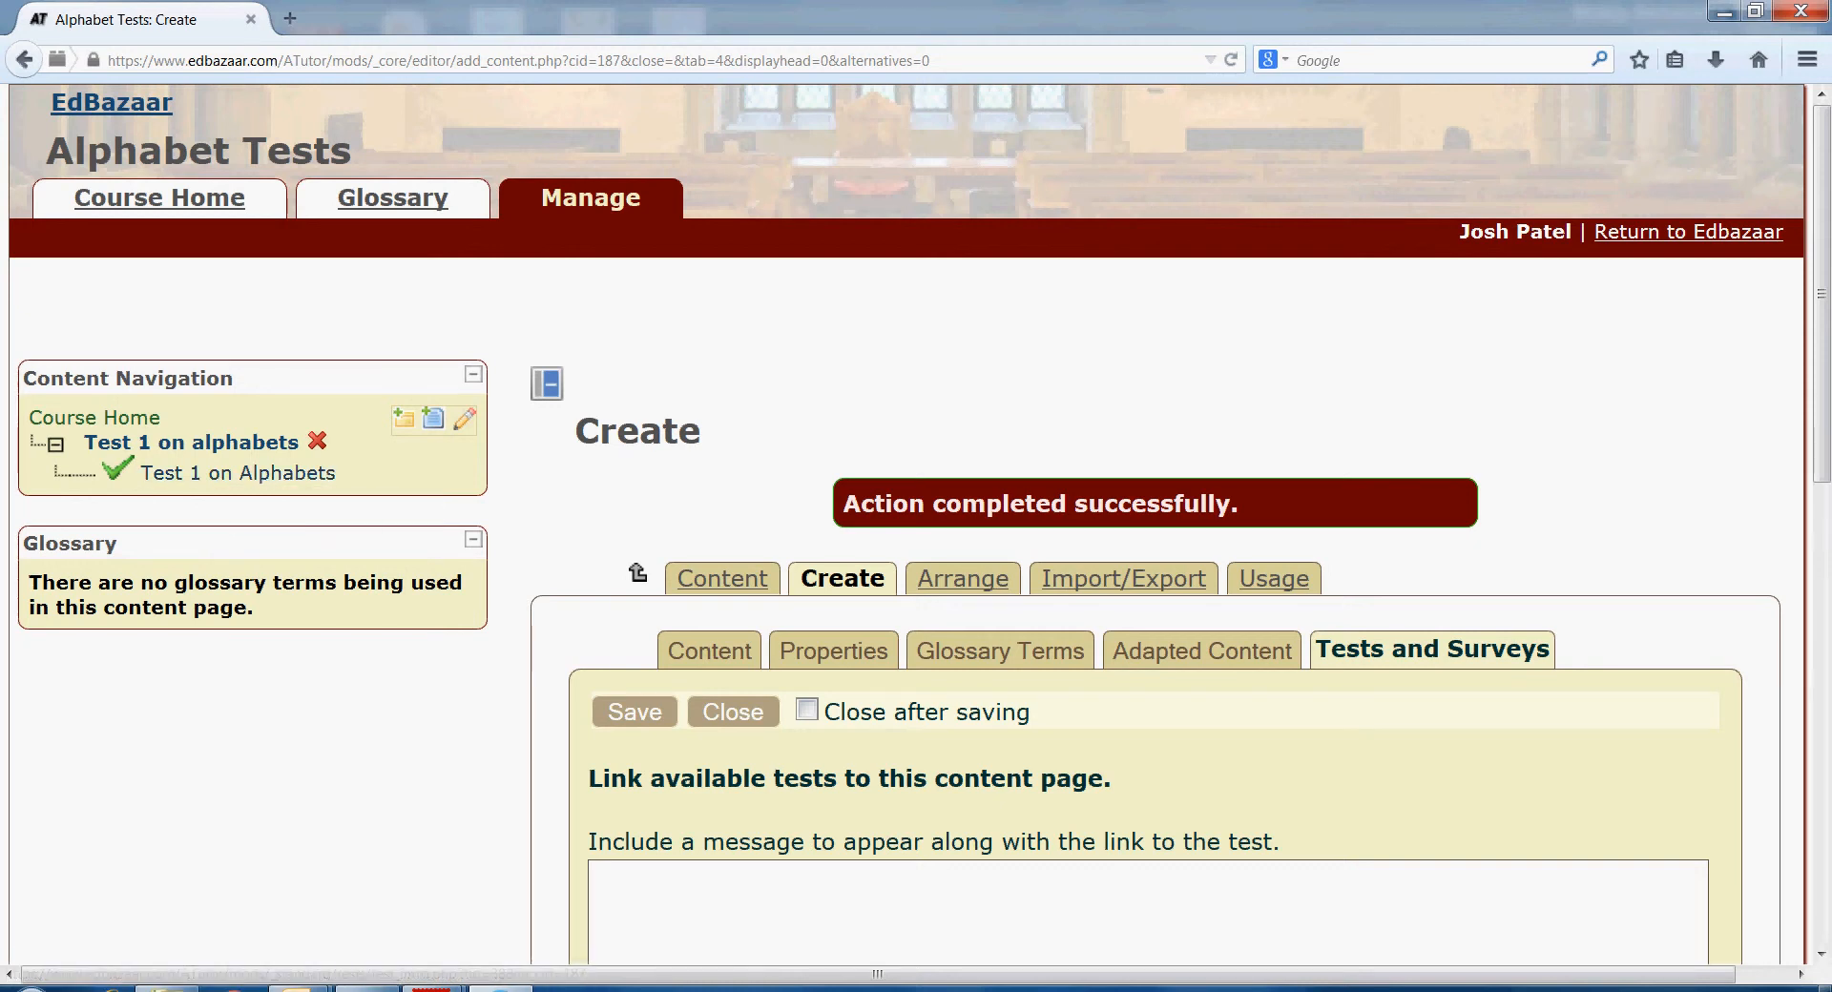
{"action": "left_click", "coordinate": [238, 473]}
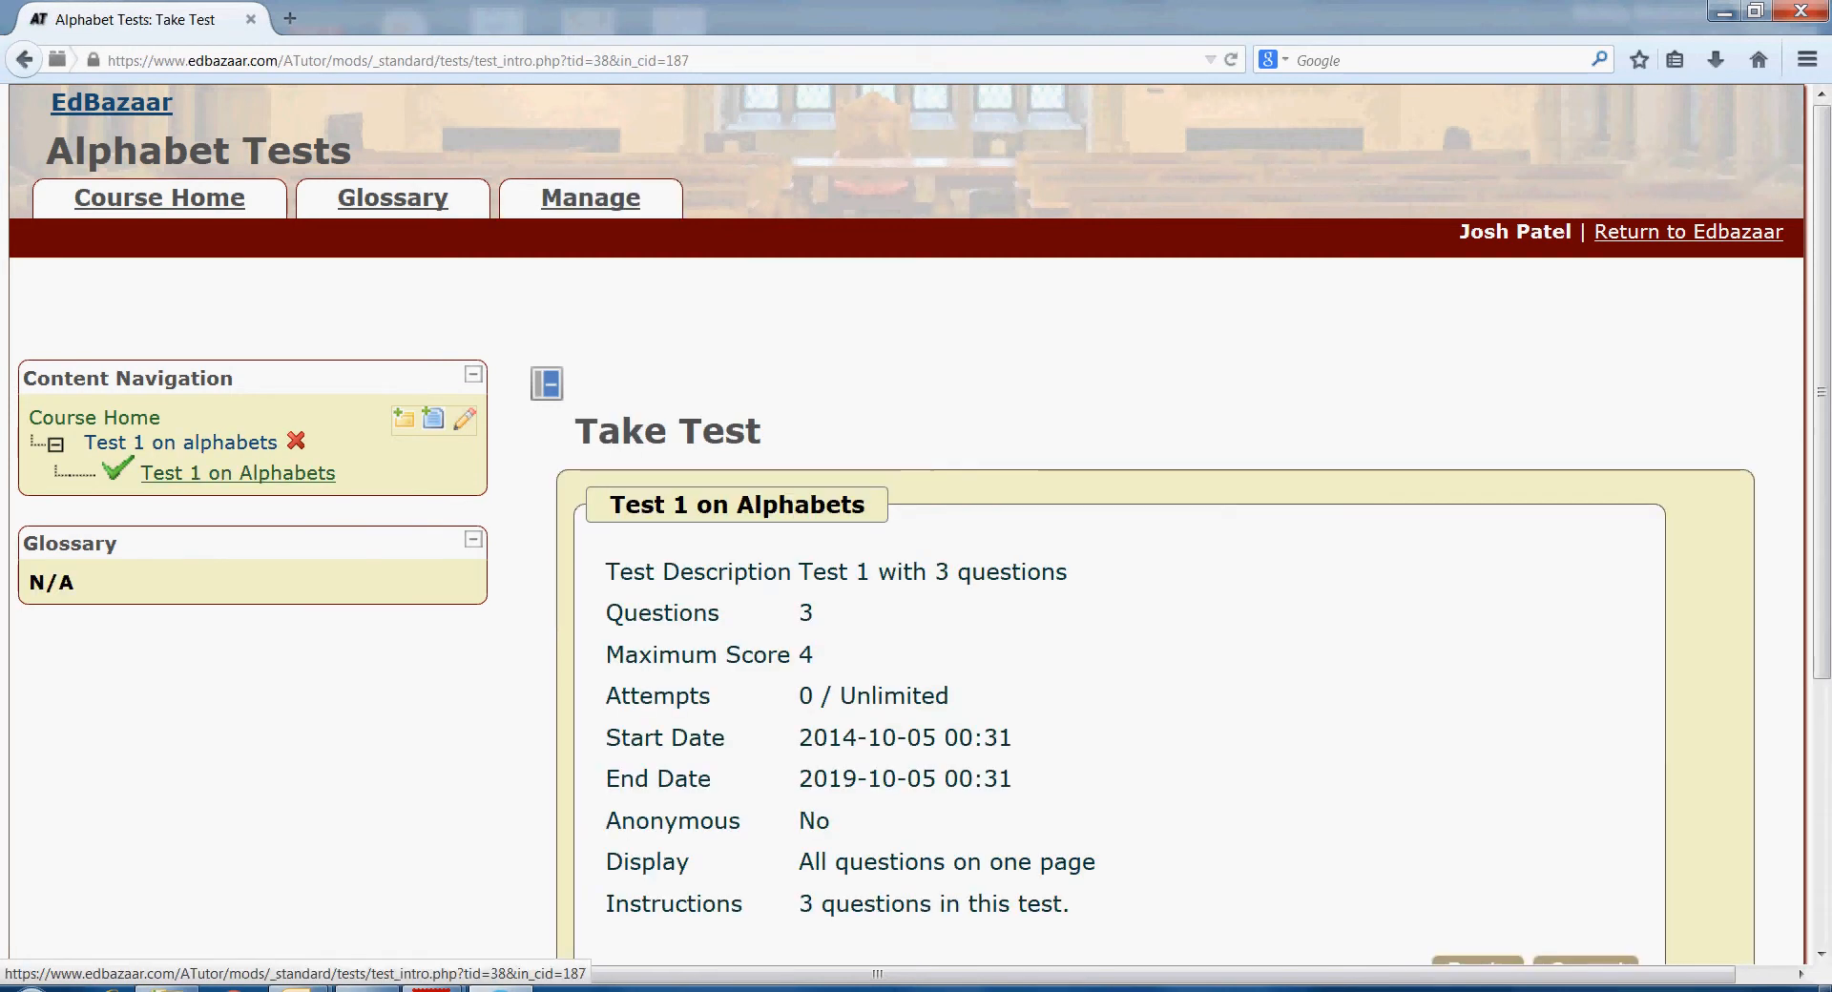
- Begin the test and answer False, 'These are the letters a, e, i, o, u', Very important, then submit
{"action": "scroll", "coordinate": [916, 525], "scroll_direction": "down", "scroll_amount": 3}
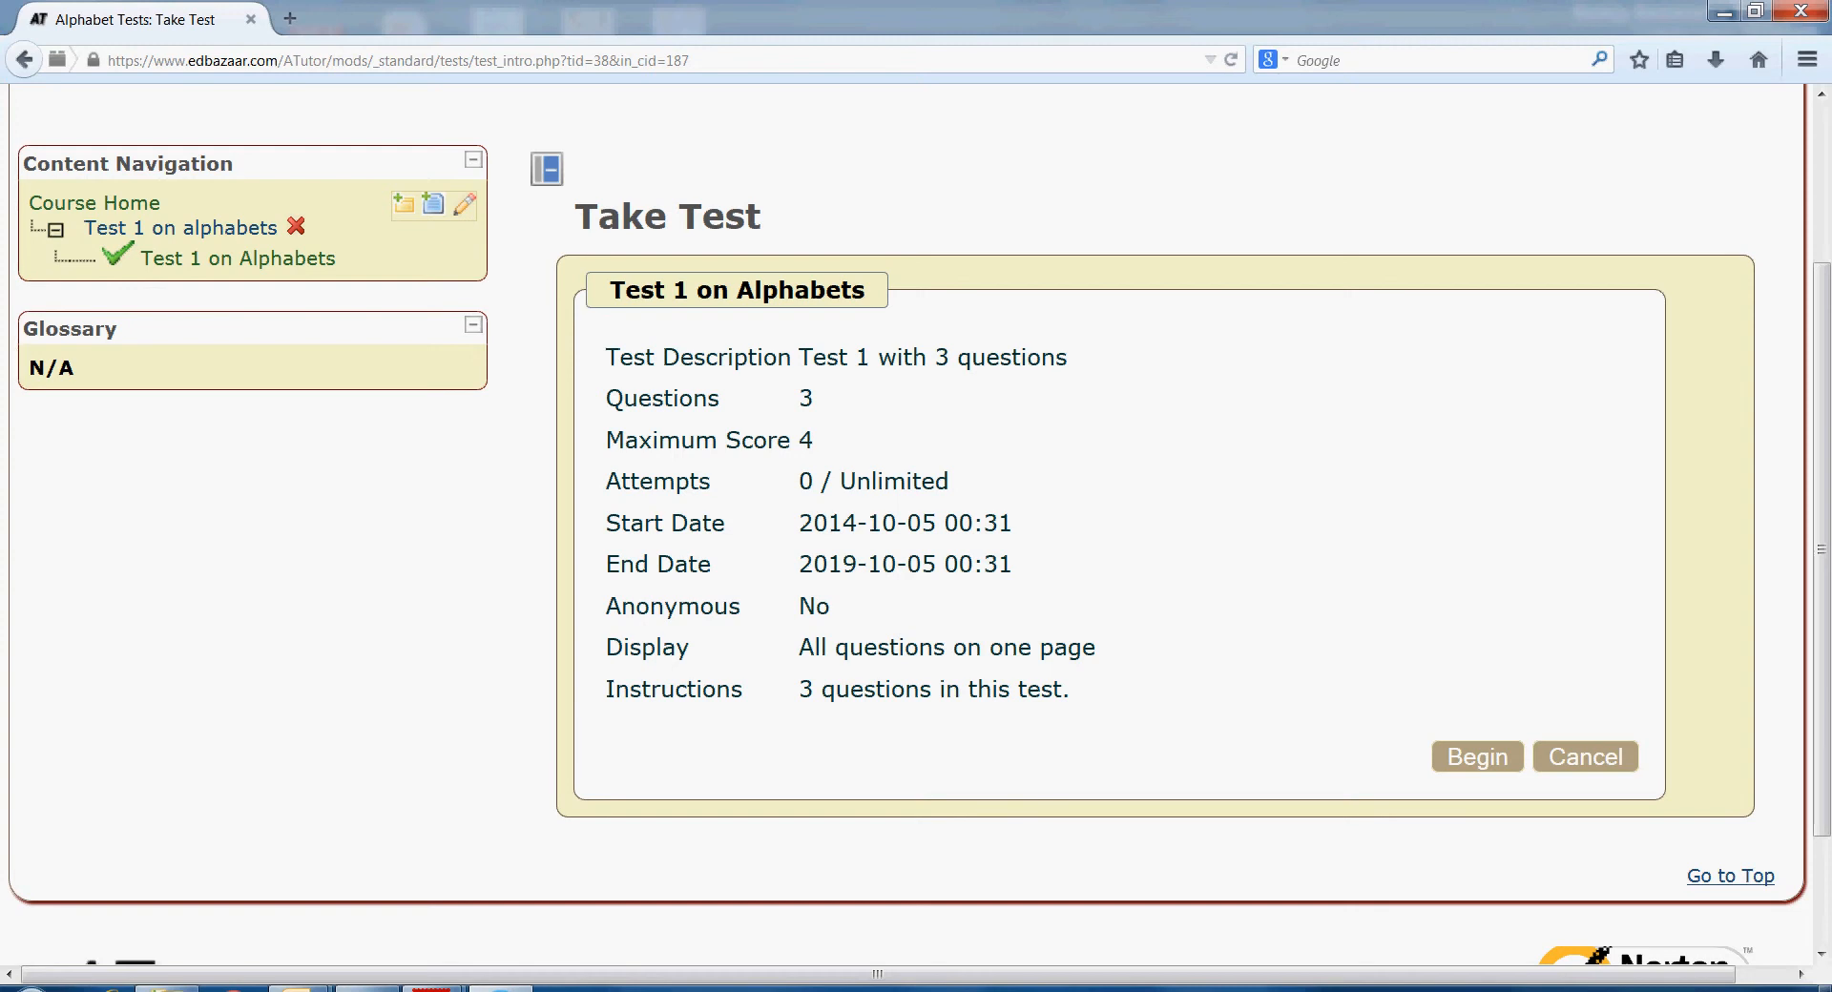
{"action": "left_click", "coordinate": [1477, 757]}
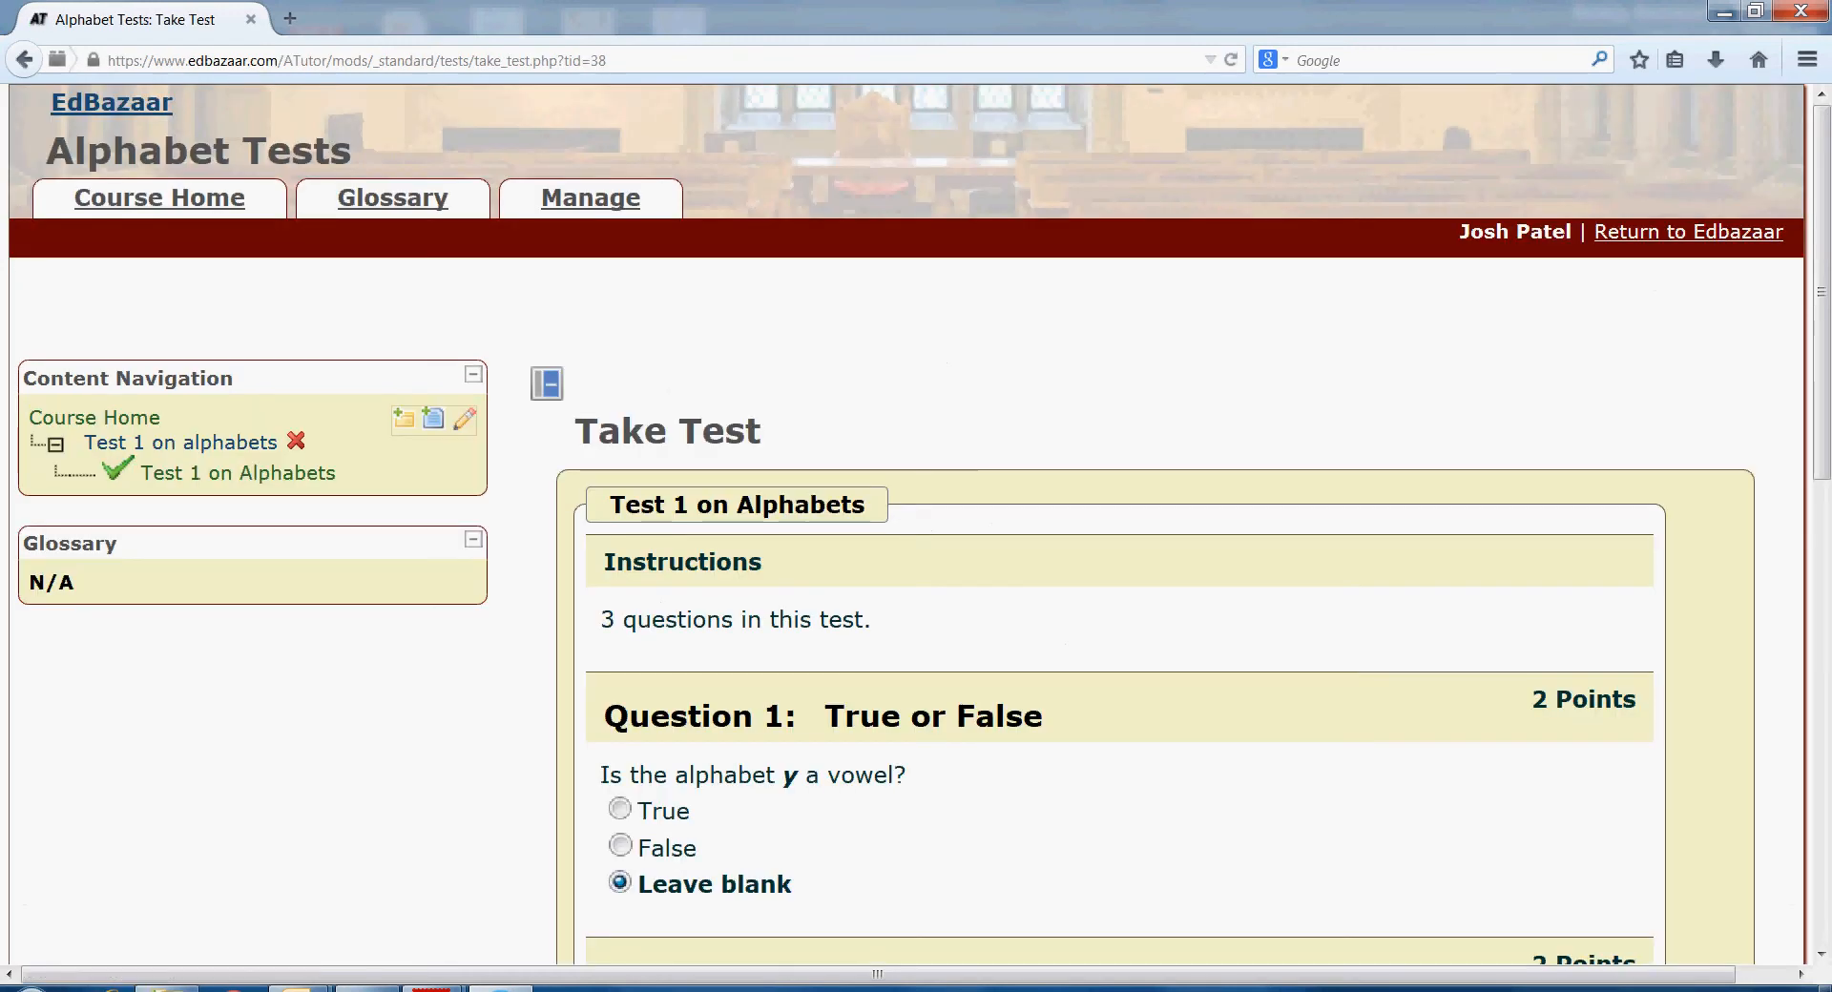
{"action": "scroll", "coordinate": [916, 520], "scroll_direction": "down", "scroll_amount": 5}
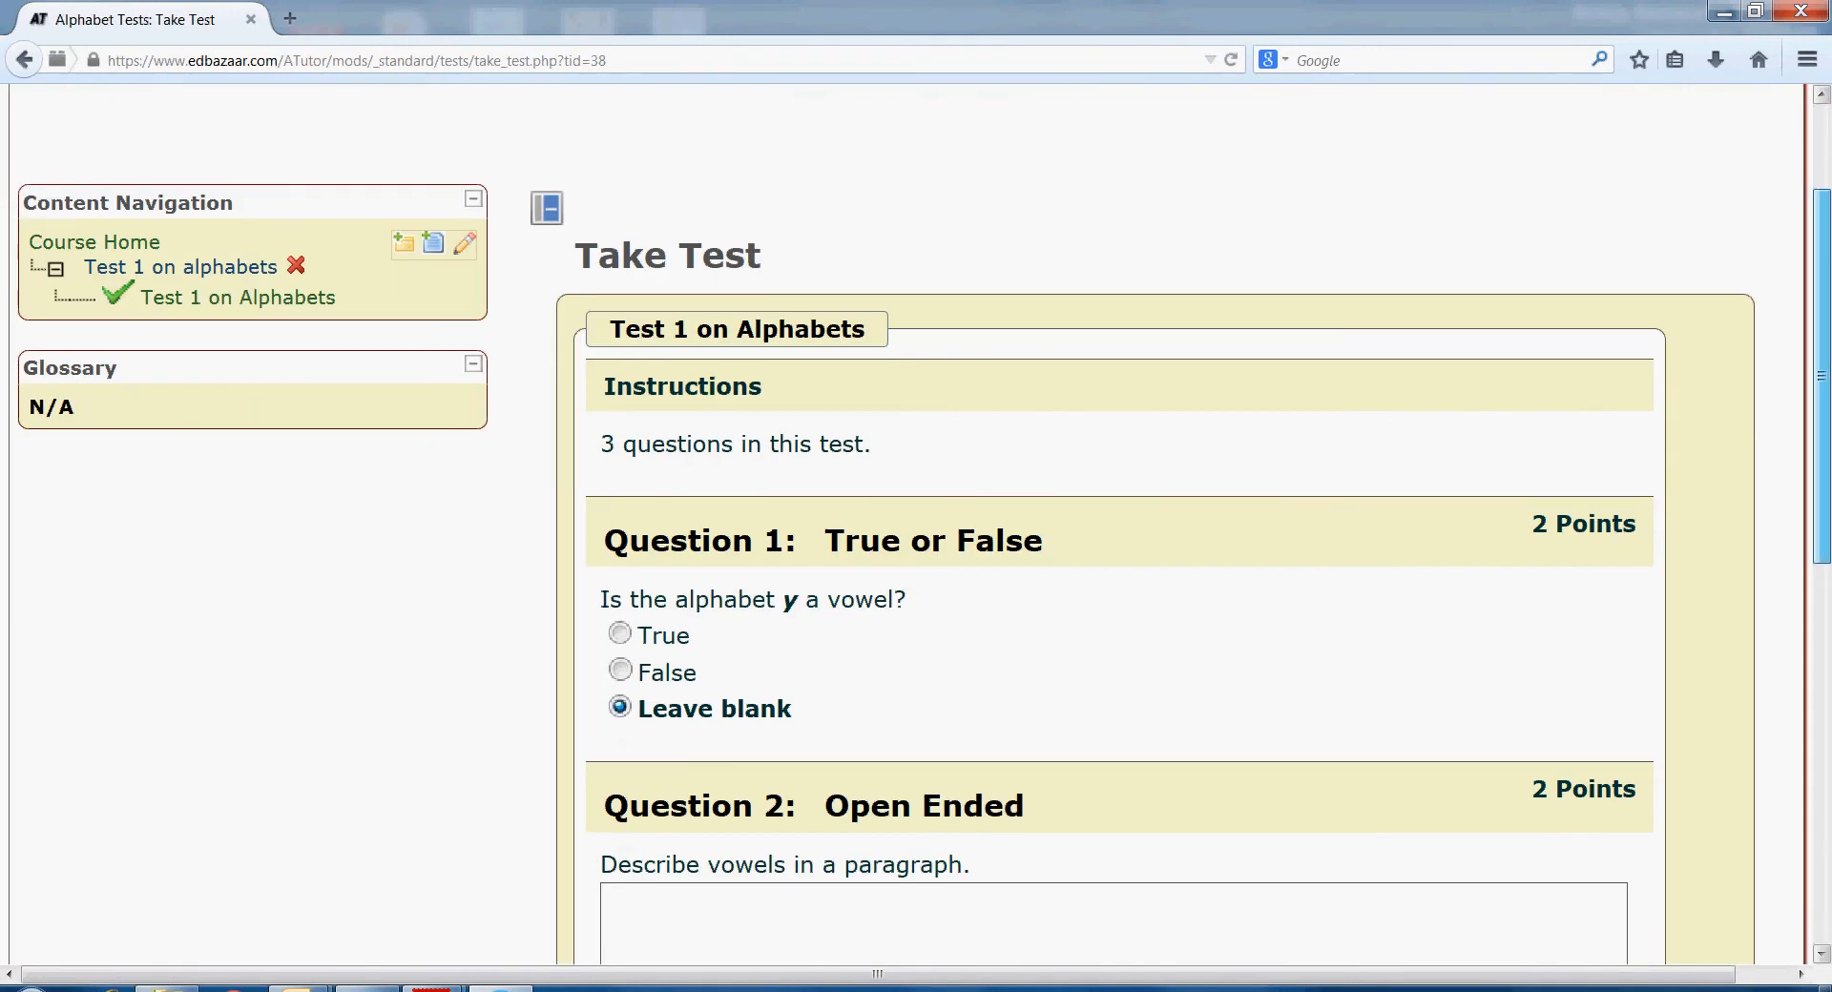
{"action": "scroll", "coordinate": [916, 520], "scroll_direction": "down", "scroll_amount": 1}
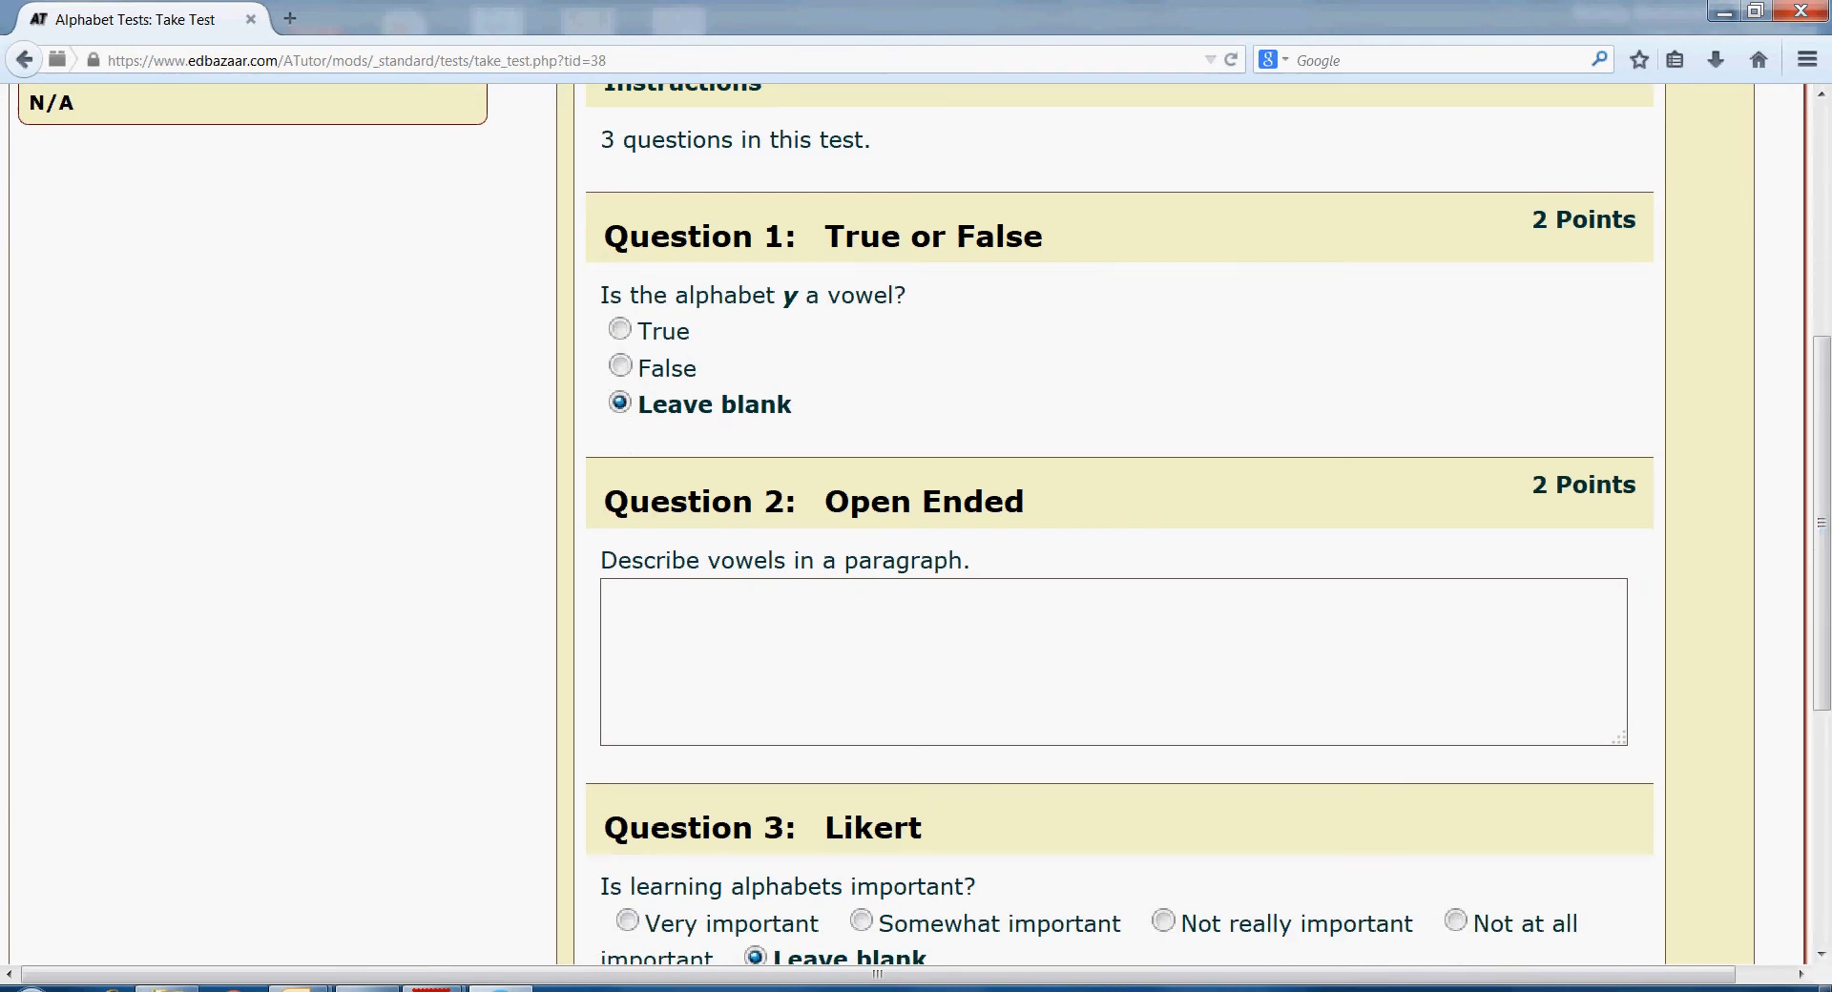
{"action": "left_click", "coordinate": [621, 366]}
{"action": "type", "text": "These are the letters a, e, i, o, u."}
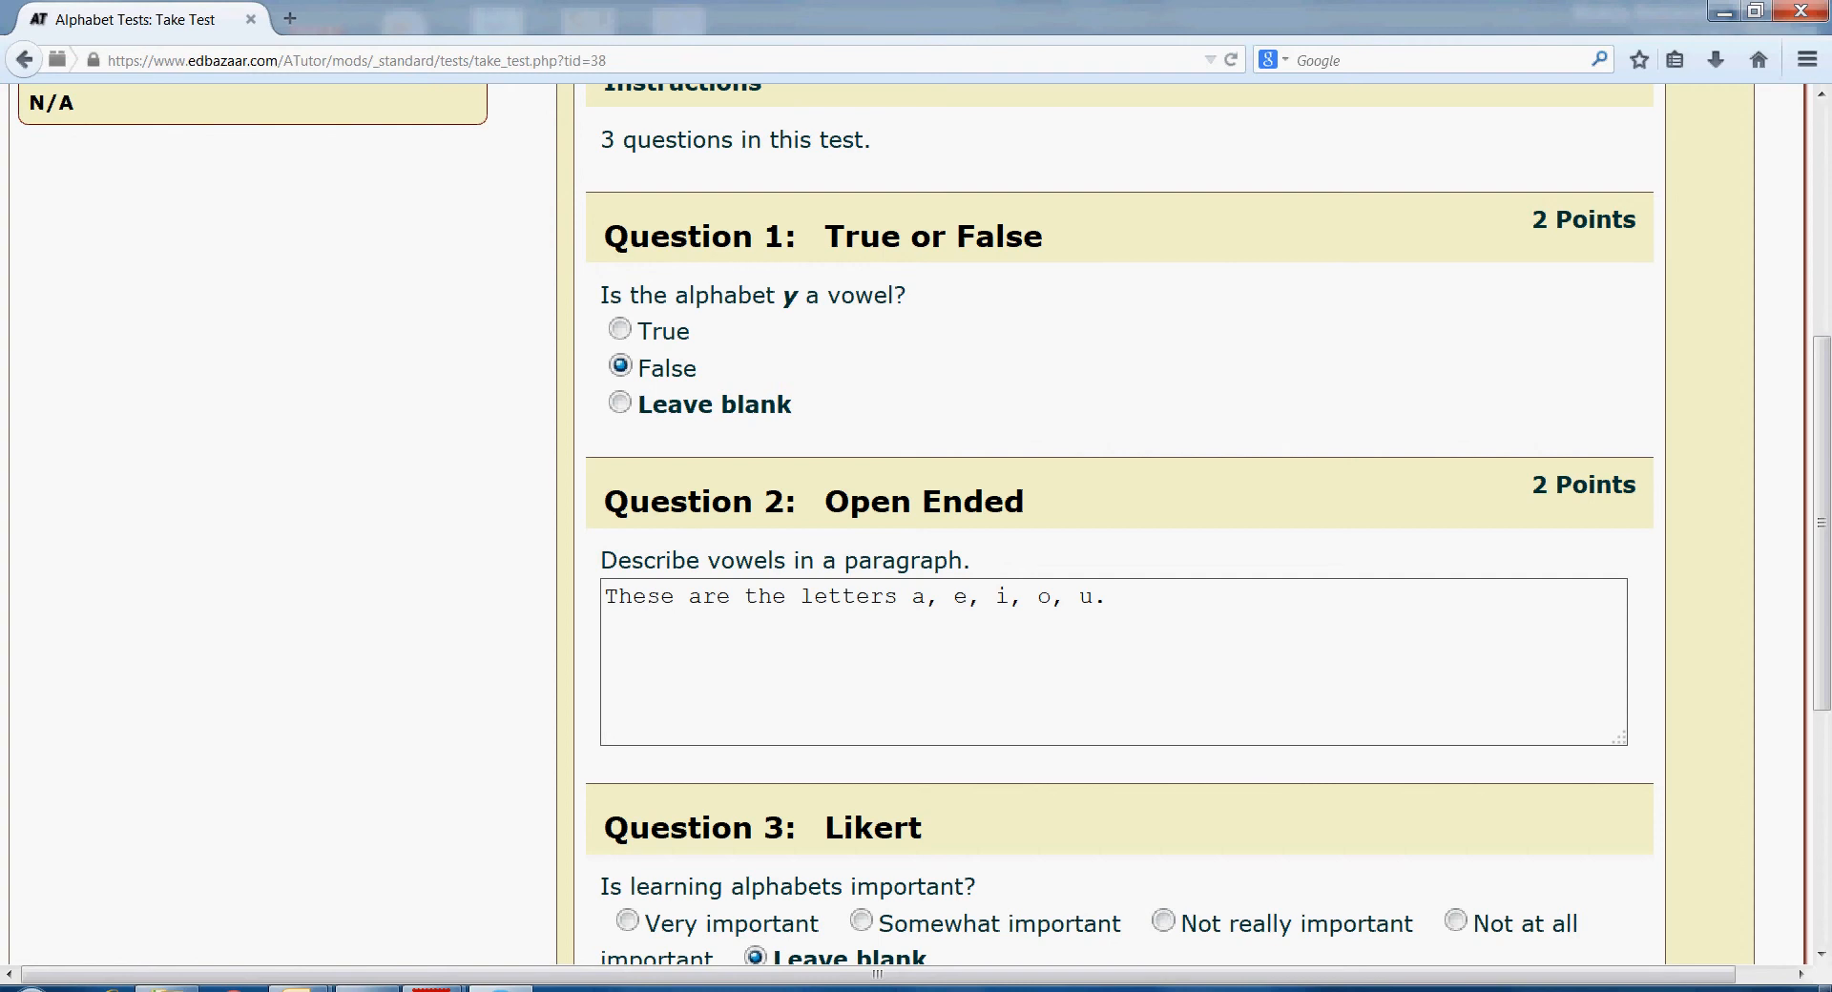
{"action": "scroll", "coordinate": [1107, 525], "scroll_direction": "down", "scroll_amount": 4}
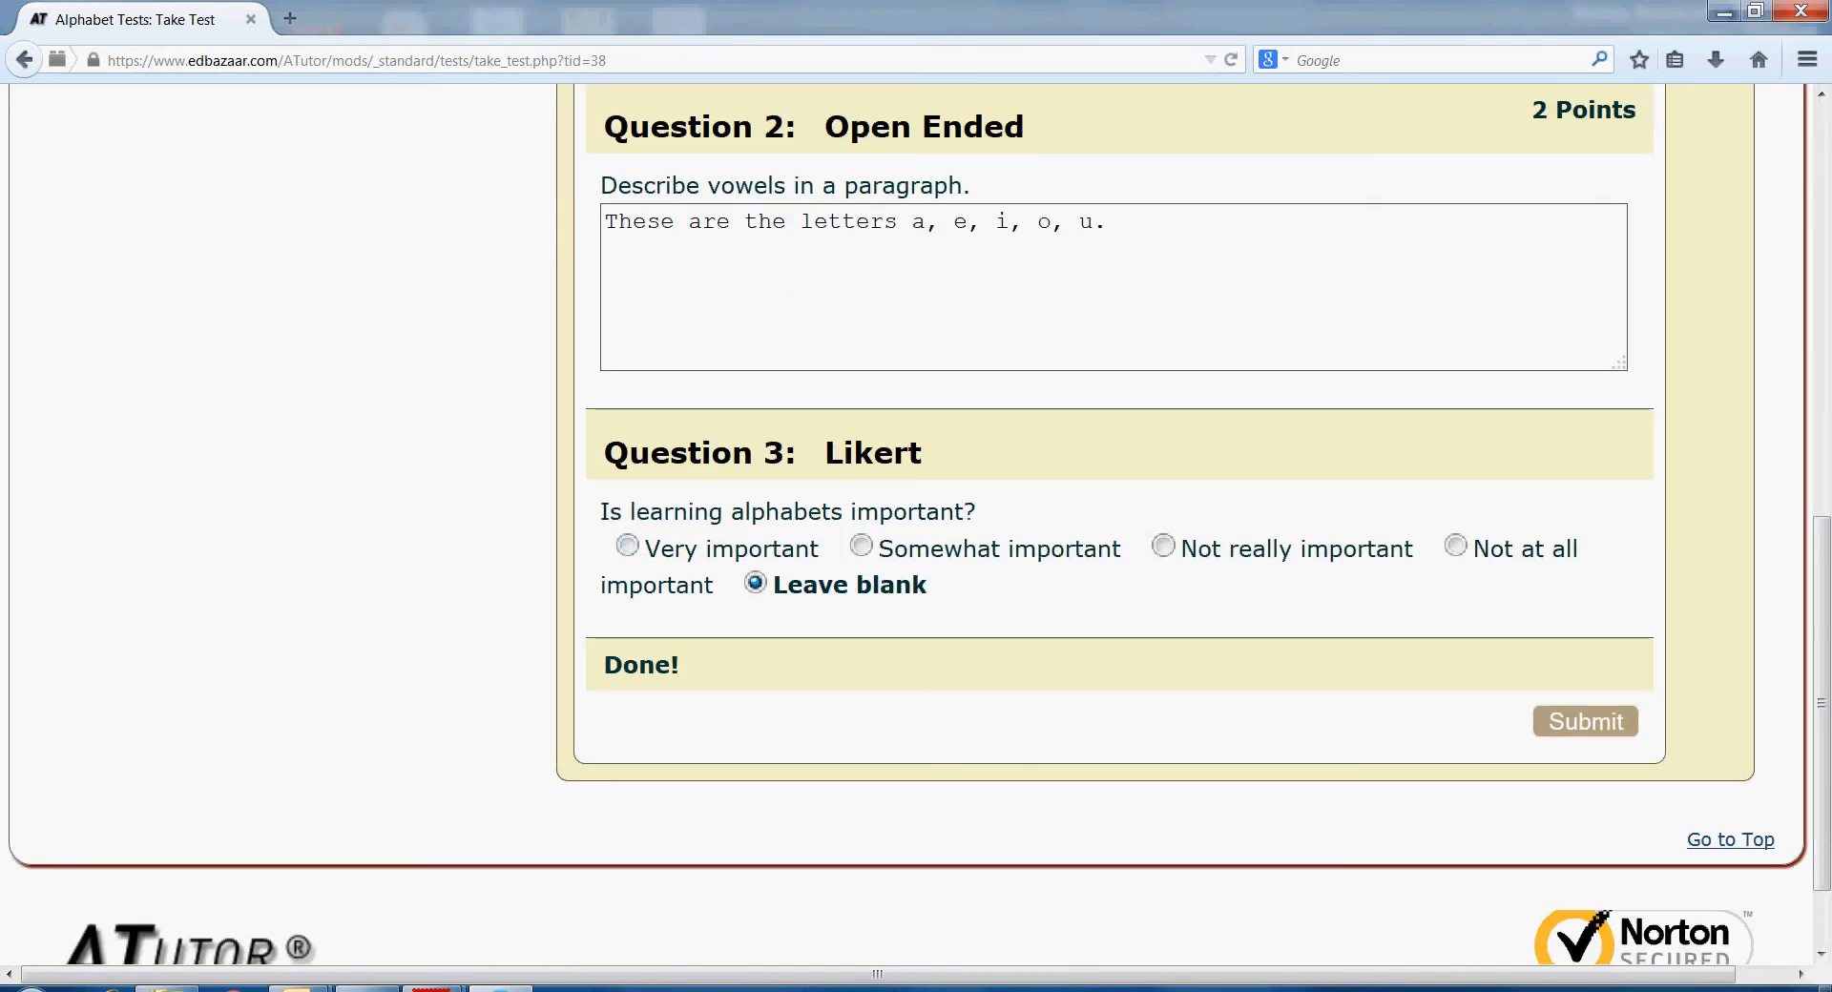
{"action": "left_click", "coordinate": [627, 546]}
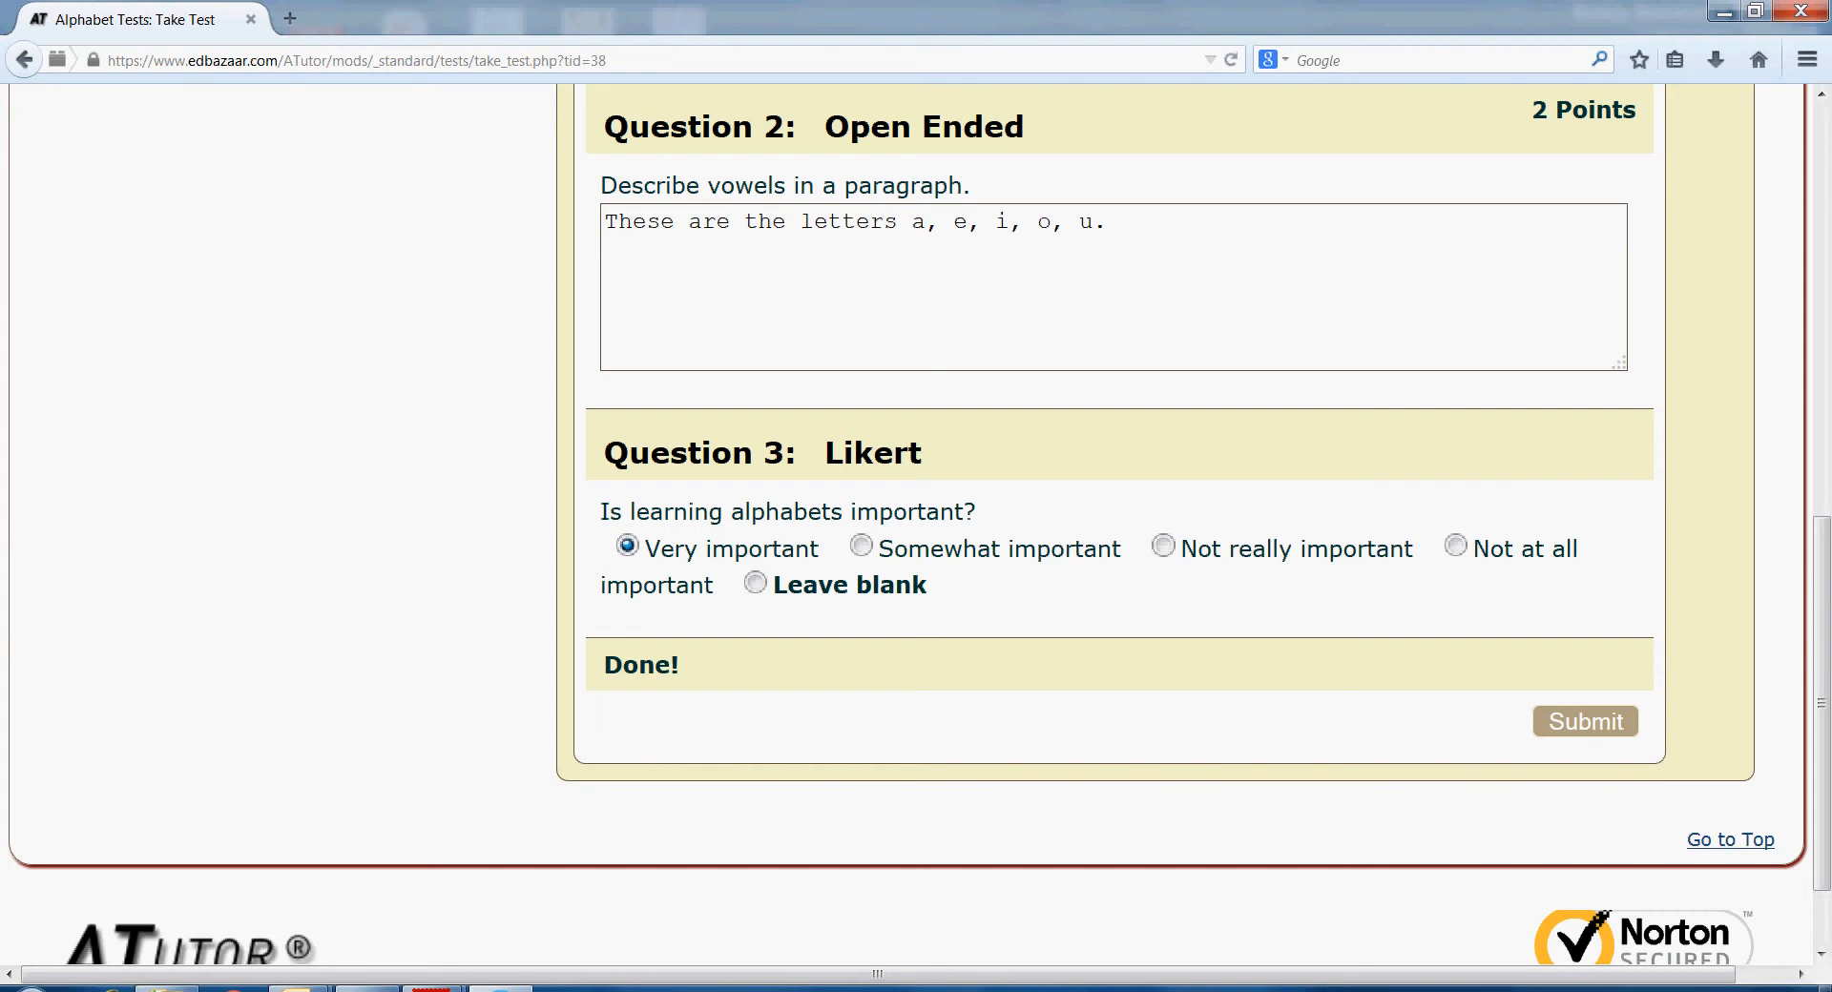
{"action": "left_click", "coordinate": [1585, 722]}
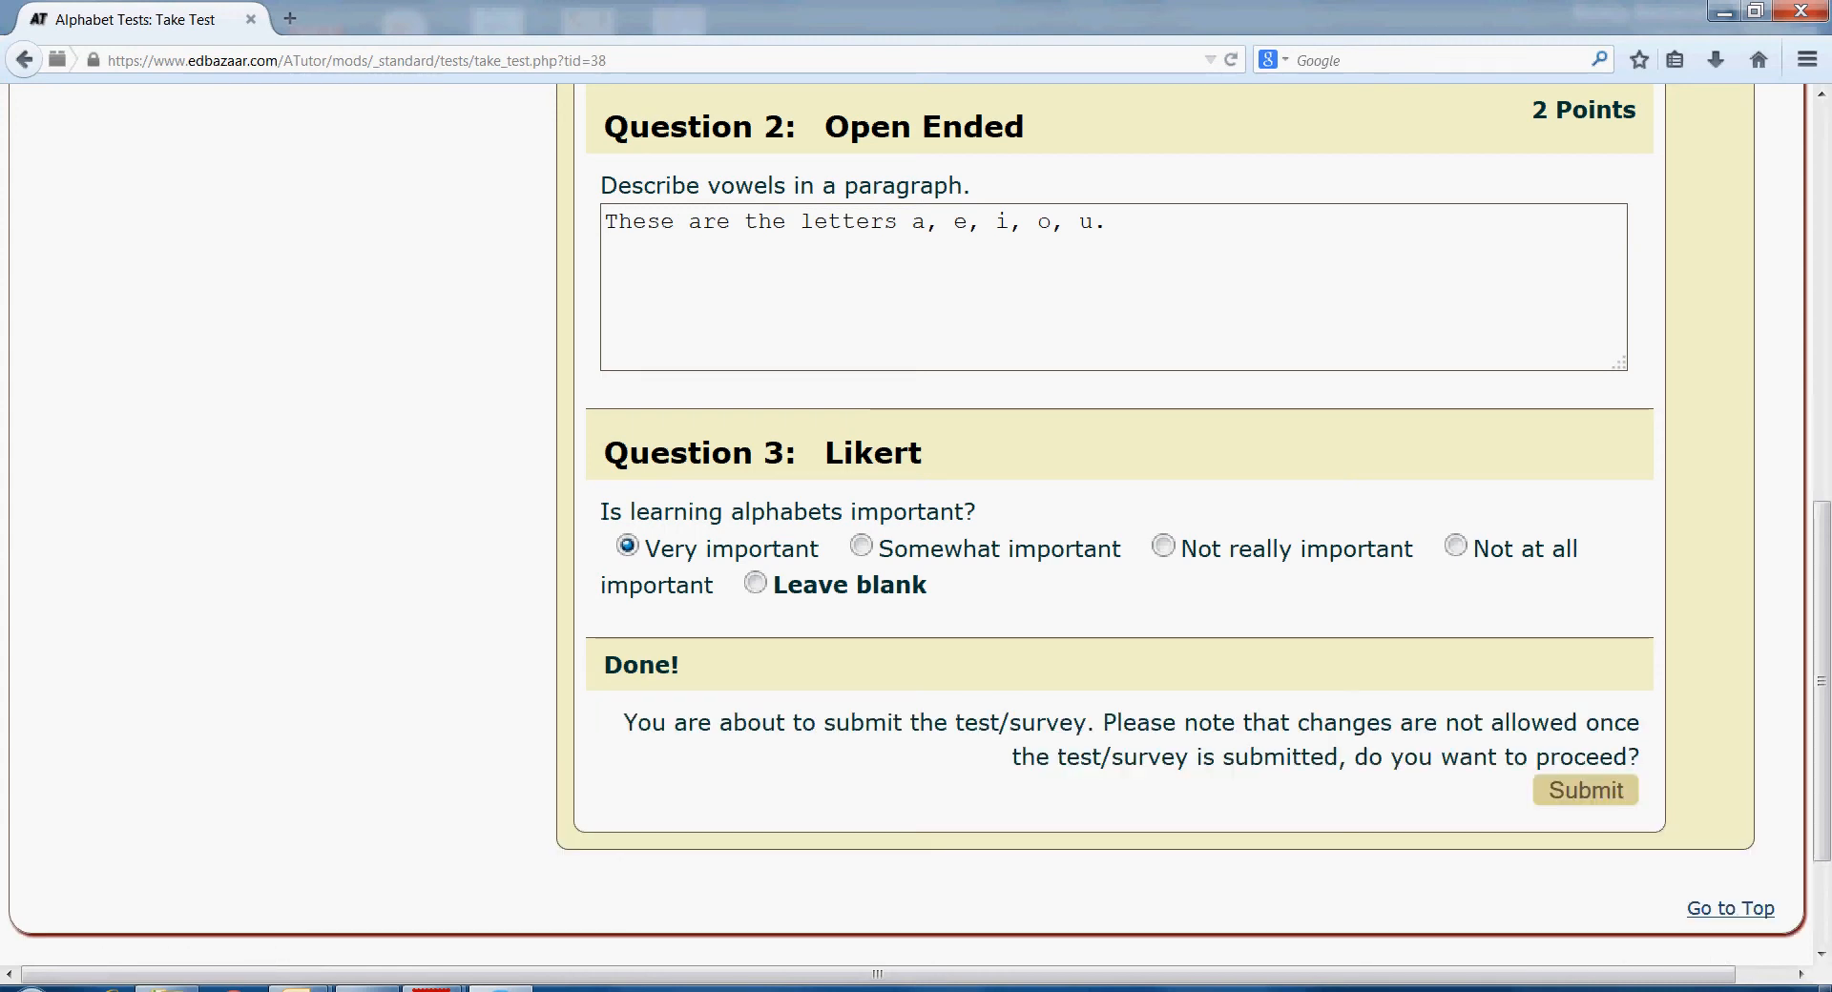
- Confirm the submission, review the 2 / 4 point results, and go back to the content
{"action": "left_click", "coordinate": [1585, 790]}
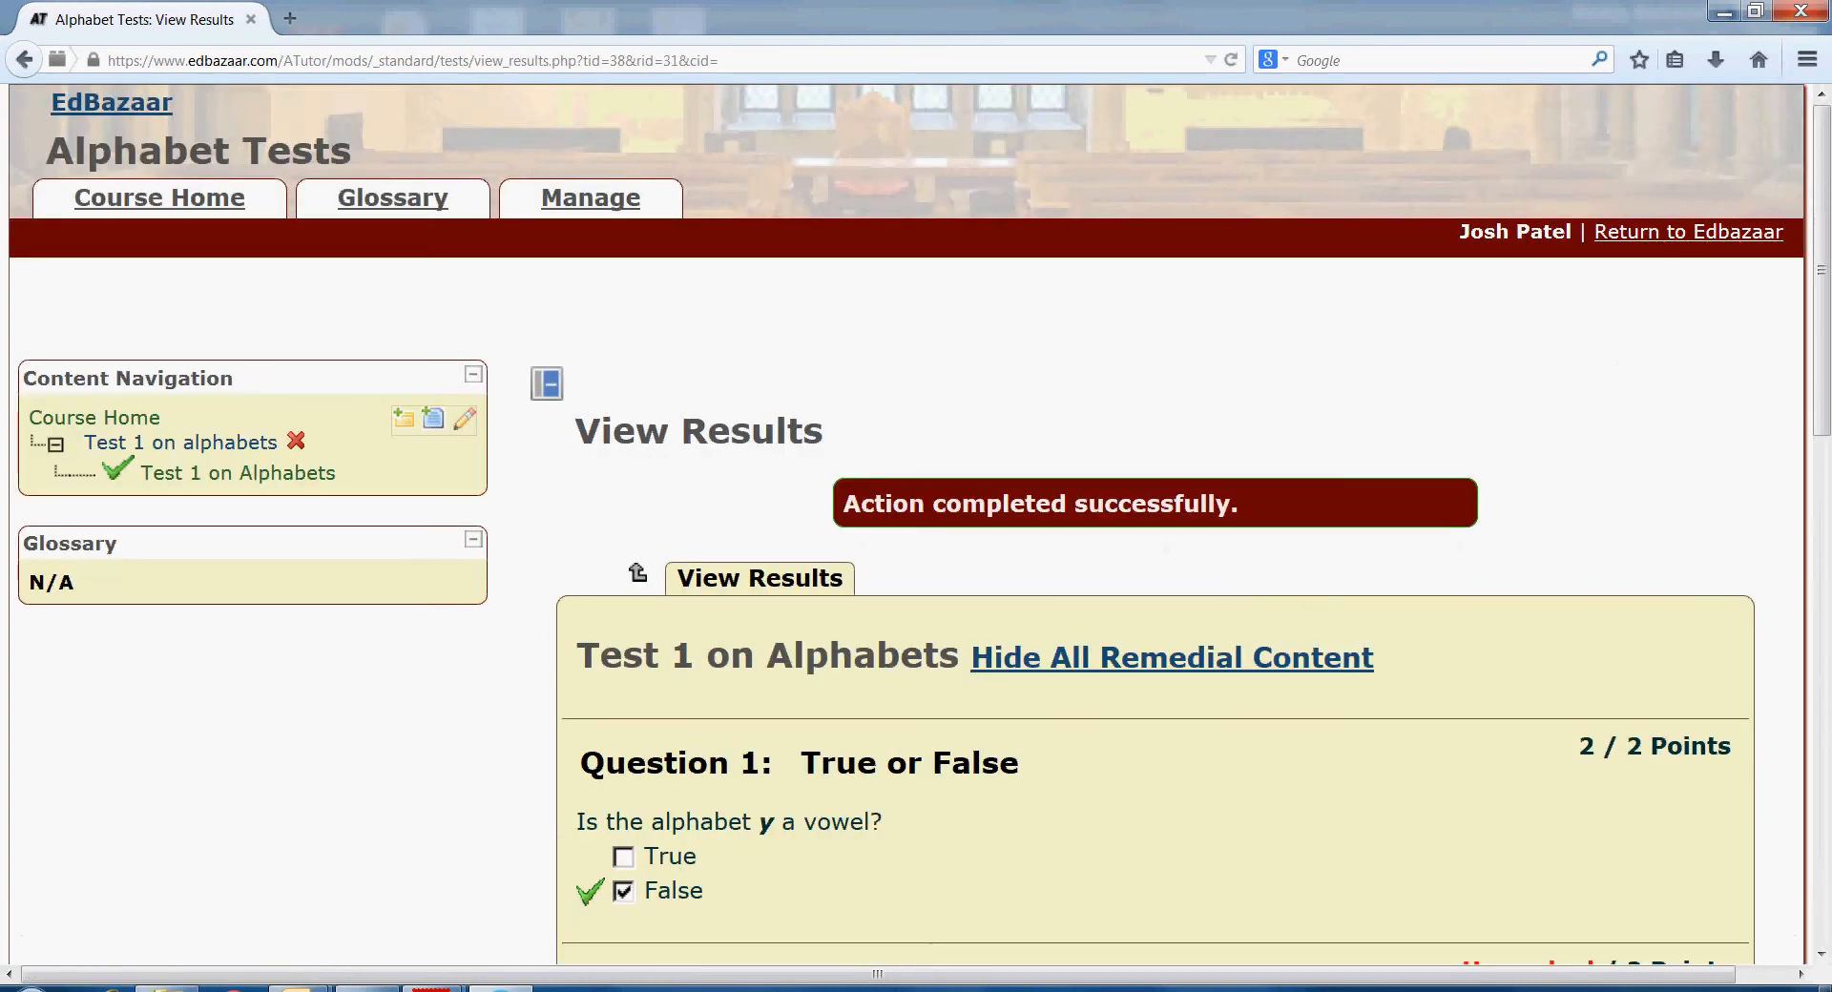
{"action": "scroll", "coordinate": [916, 525], "scroll_direction": "down", "scroll_amount": 3}
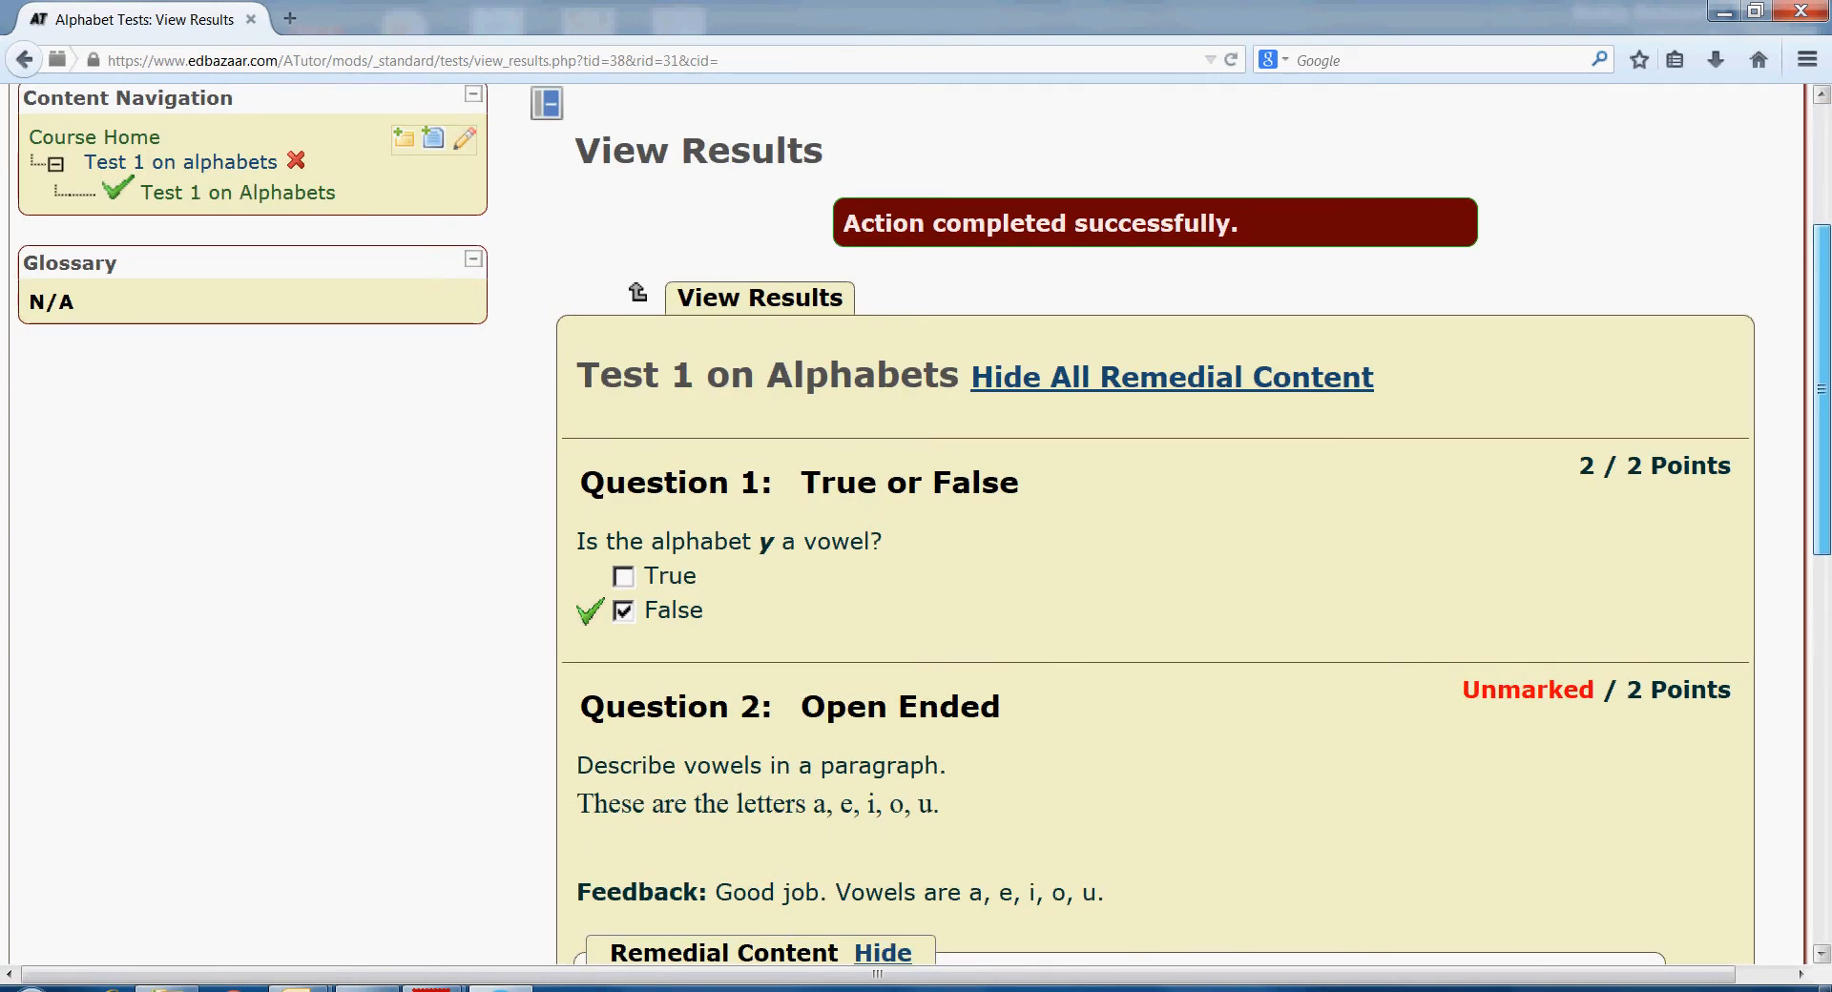
{"action": "scroll", "coordinate": [916, 524], "scroll_direction": "down", "scroll_amount": 1}
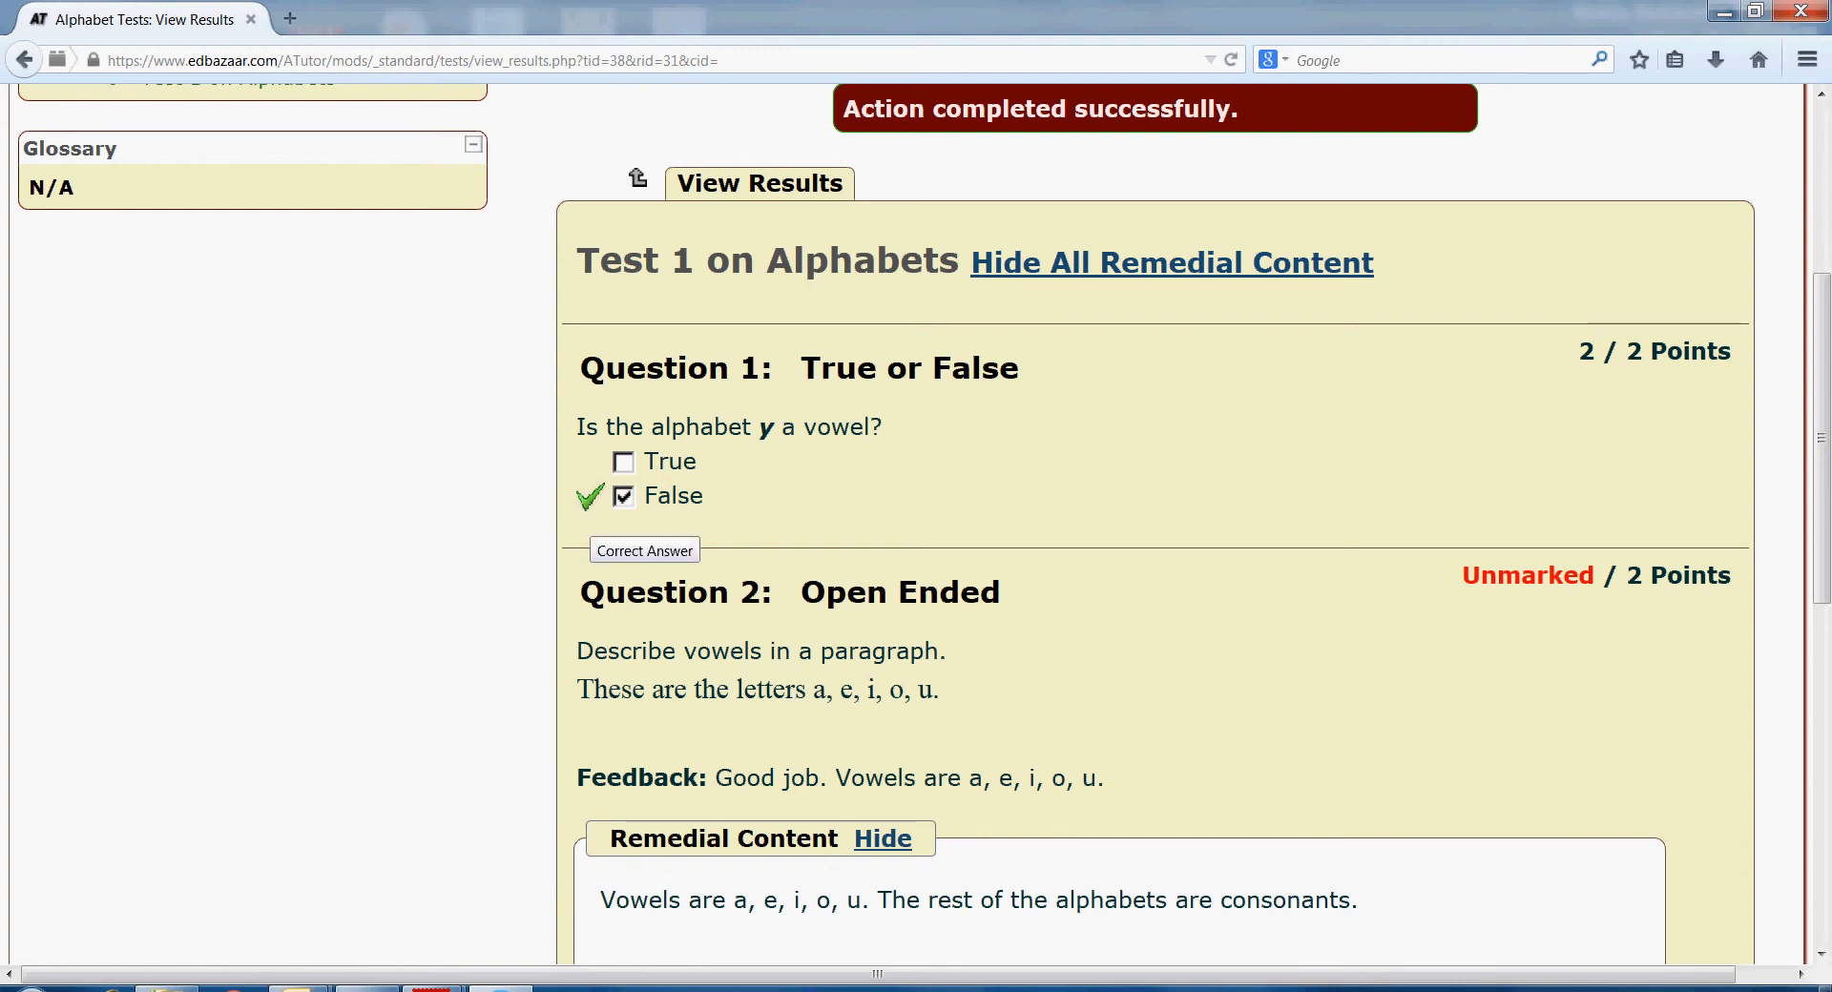
{"action": "scroll", "coordinate": [1822, 439], "scroll_direction": "down", "scroll_amount": 5}
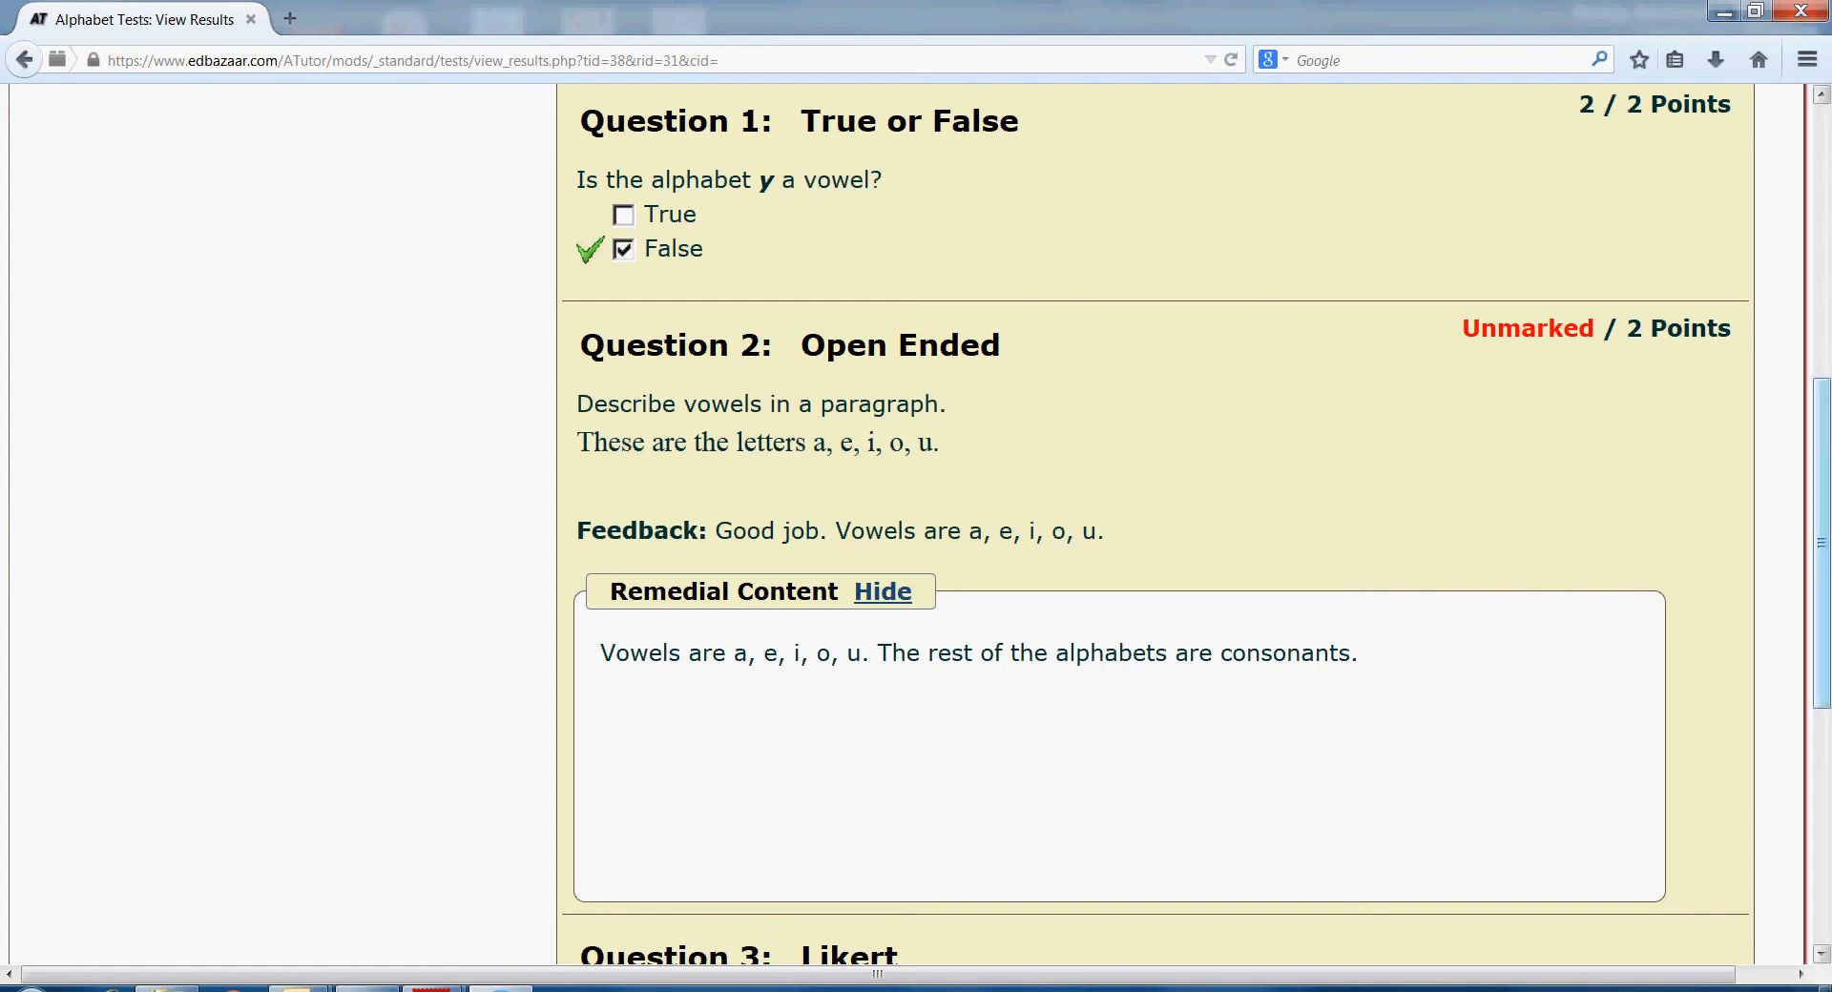
{"action": "scroll", "coordinate": [1822, 544], "scroll_direction": "down", "scroll_amount": 3}
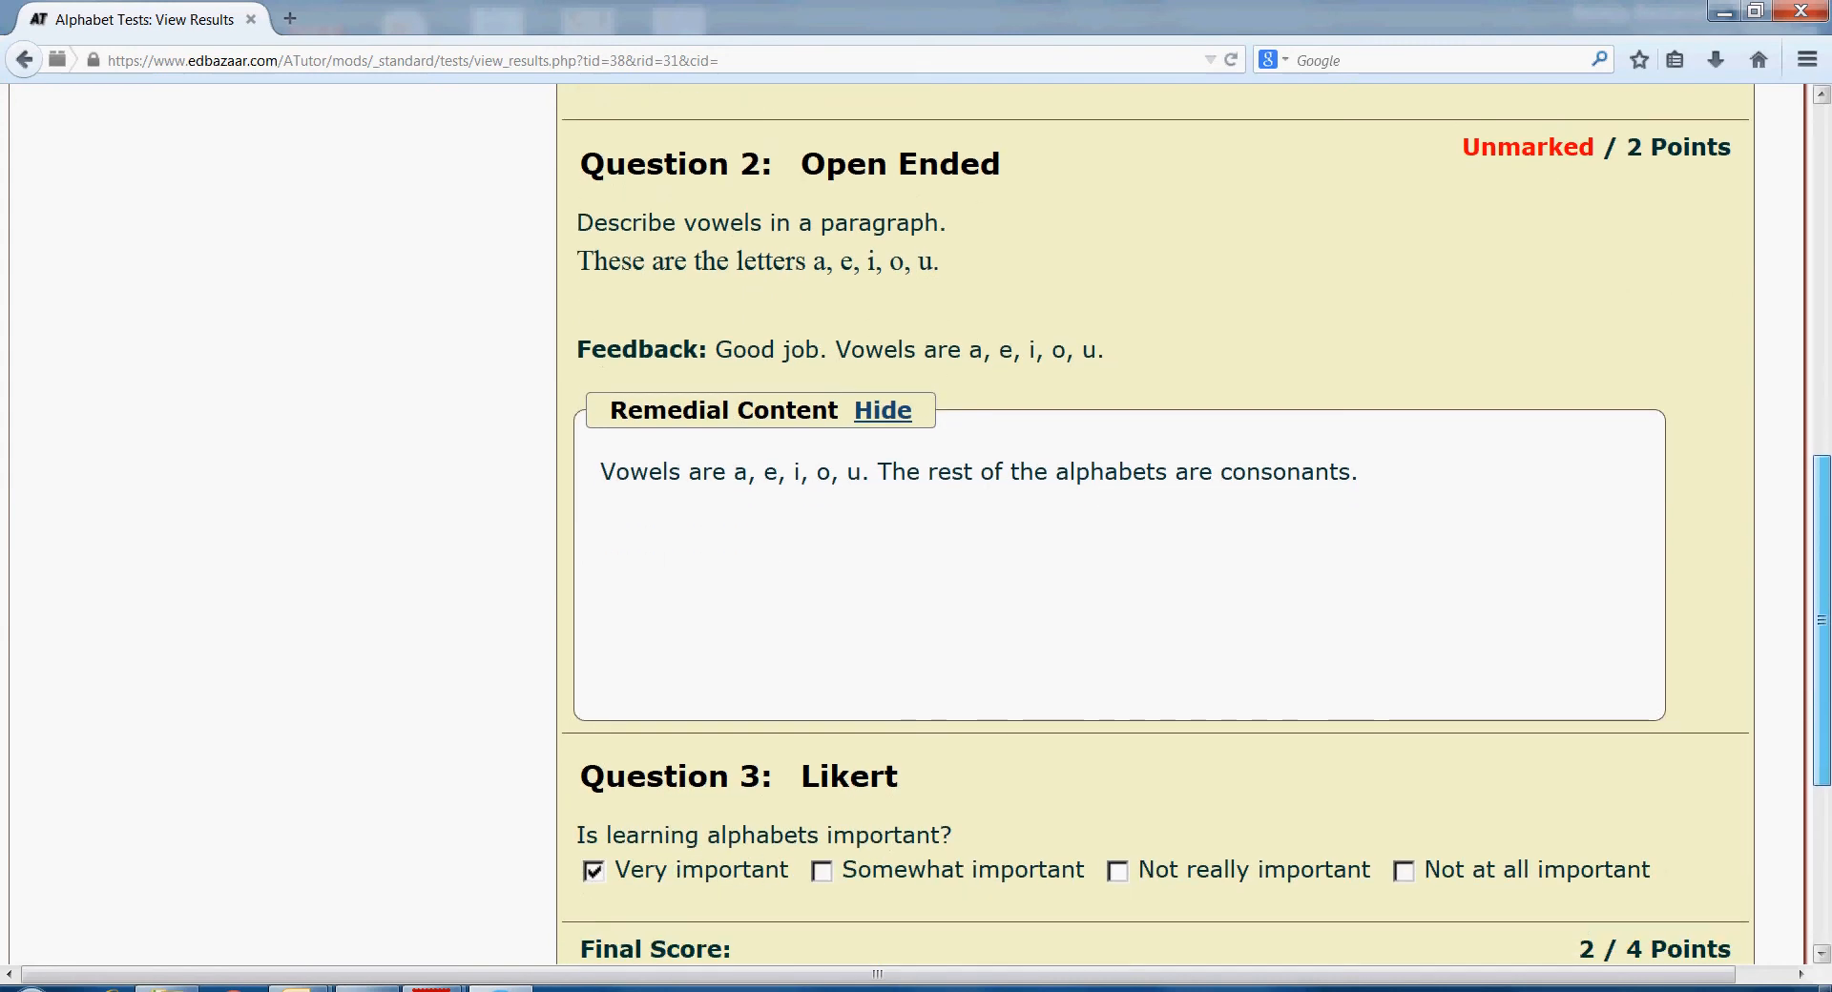
{"action": "scroll", "coordinate": [1821, 620], "scroll_direction": "down", "scroll_amount": 3}
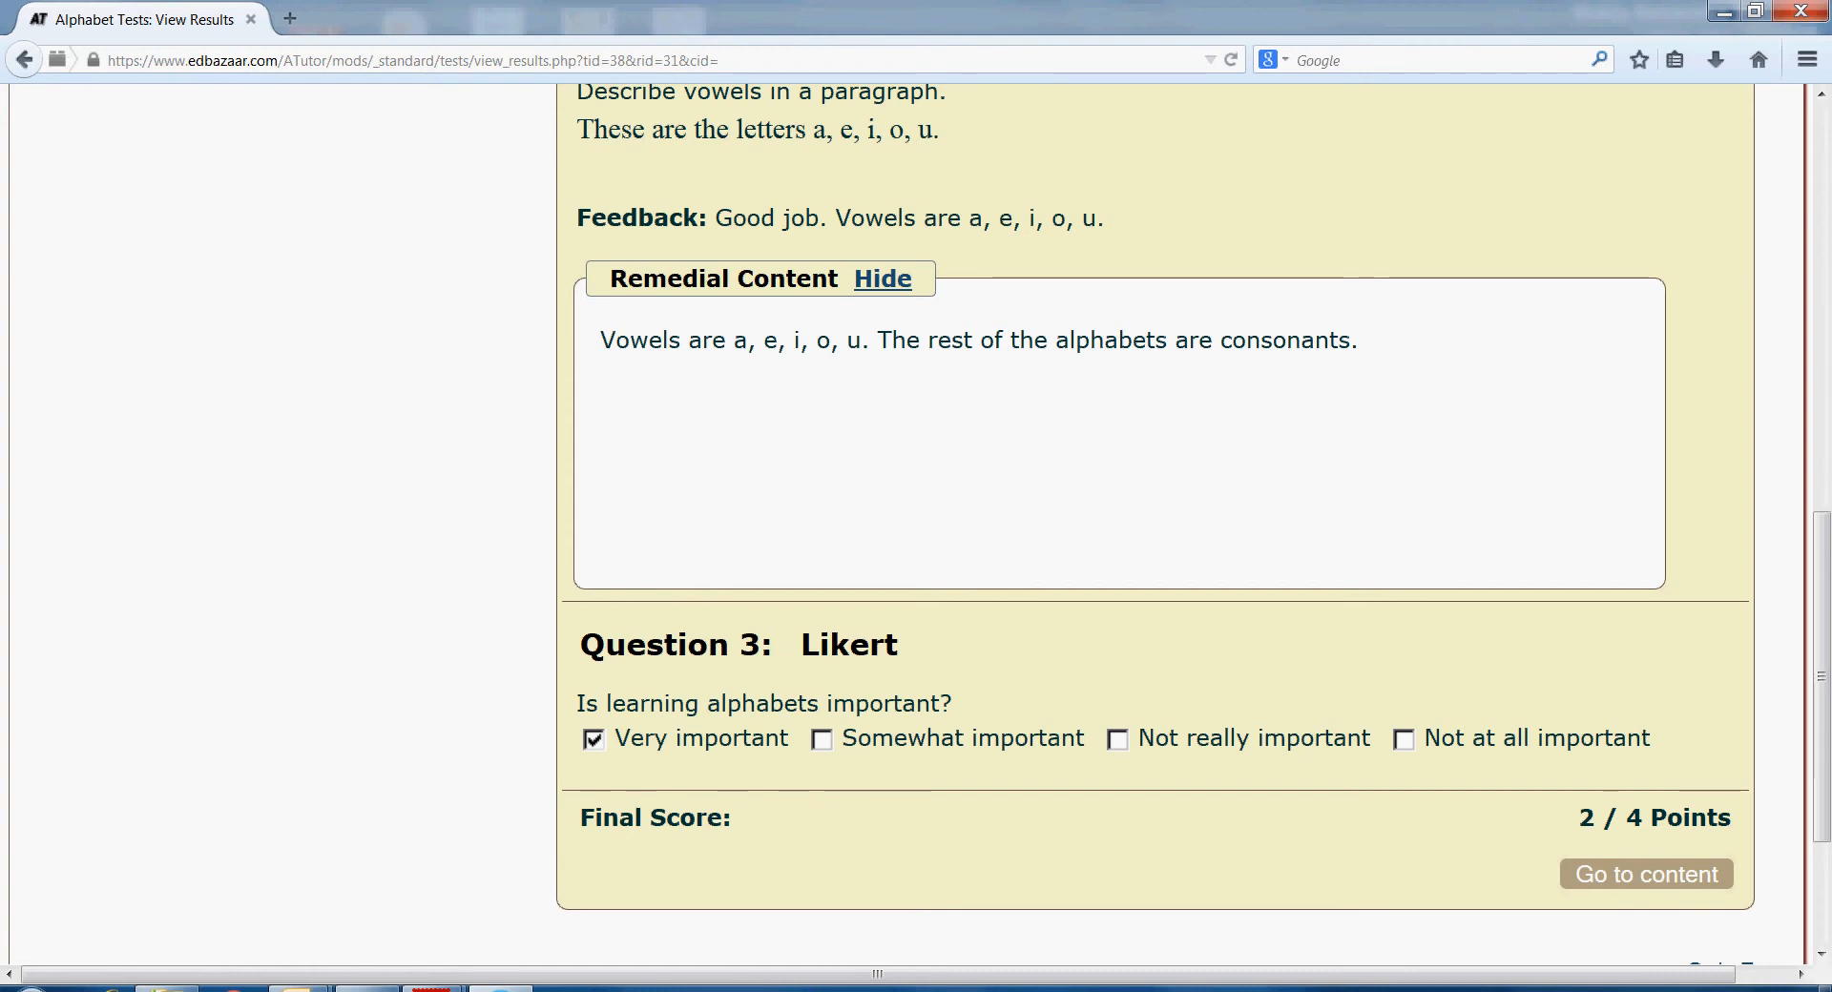
{"action": "scroll", "coordinate": [1822, 668], "scroll_direction": "up", "scroll_amount": 10}
{"action": "scroll", "coordinate": [1822, 430], "scroll_direction": "up", "scroll_amount": 6}
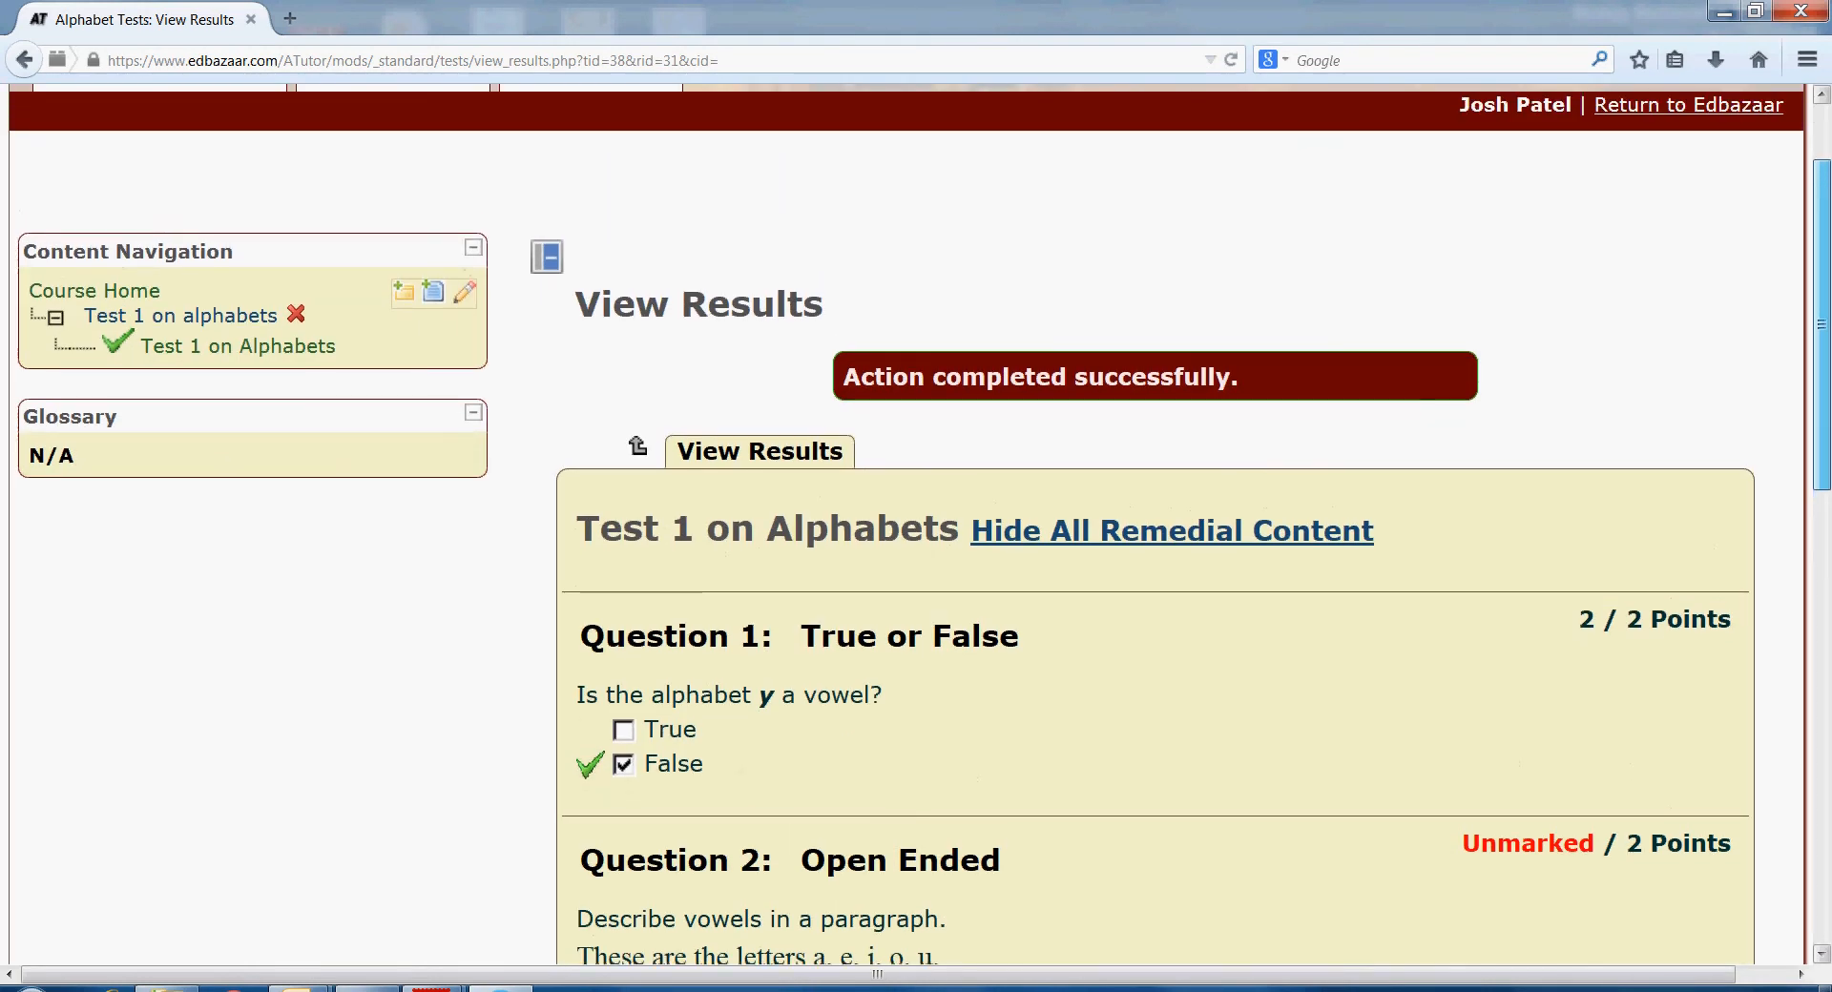
{"action": "scroll", "coordinate": [1184, 524], "scroll_direction": "down", "scroll_amount": 16}
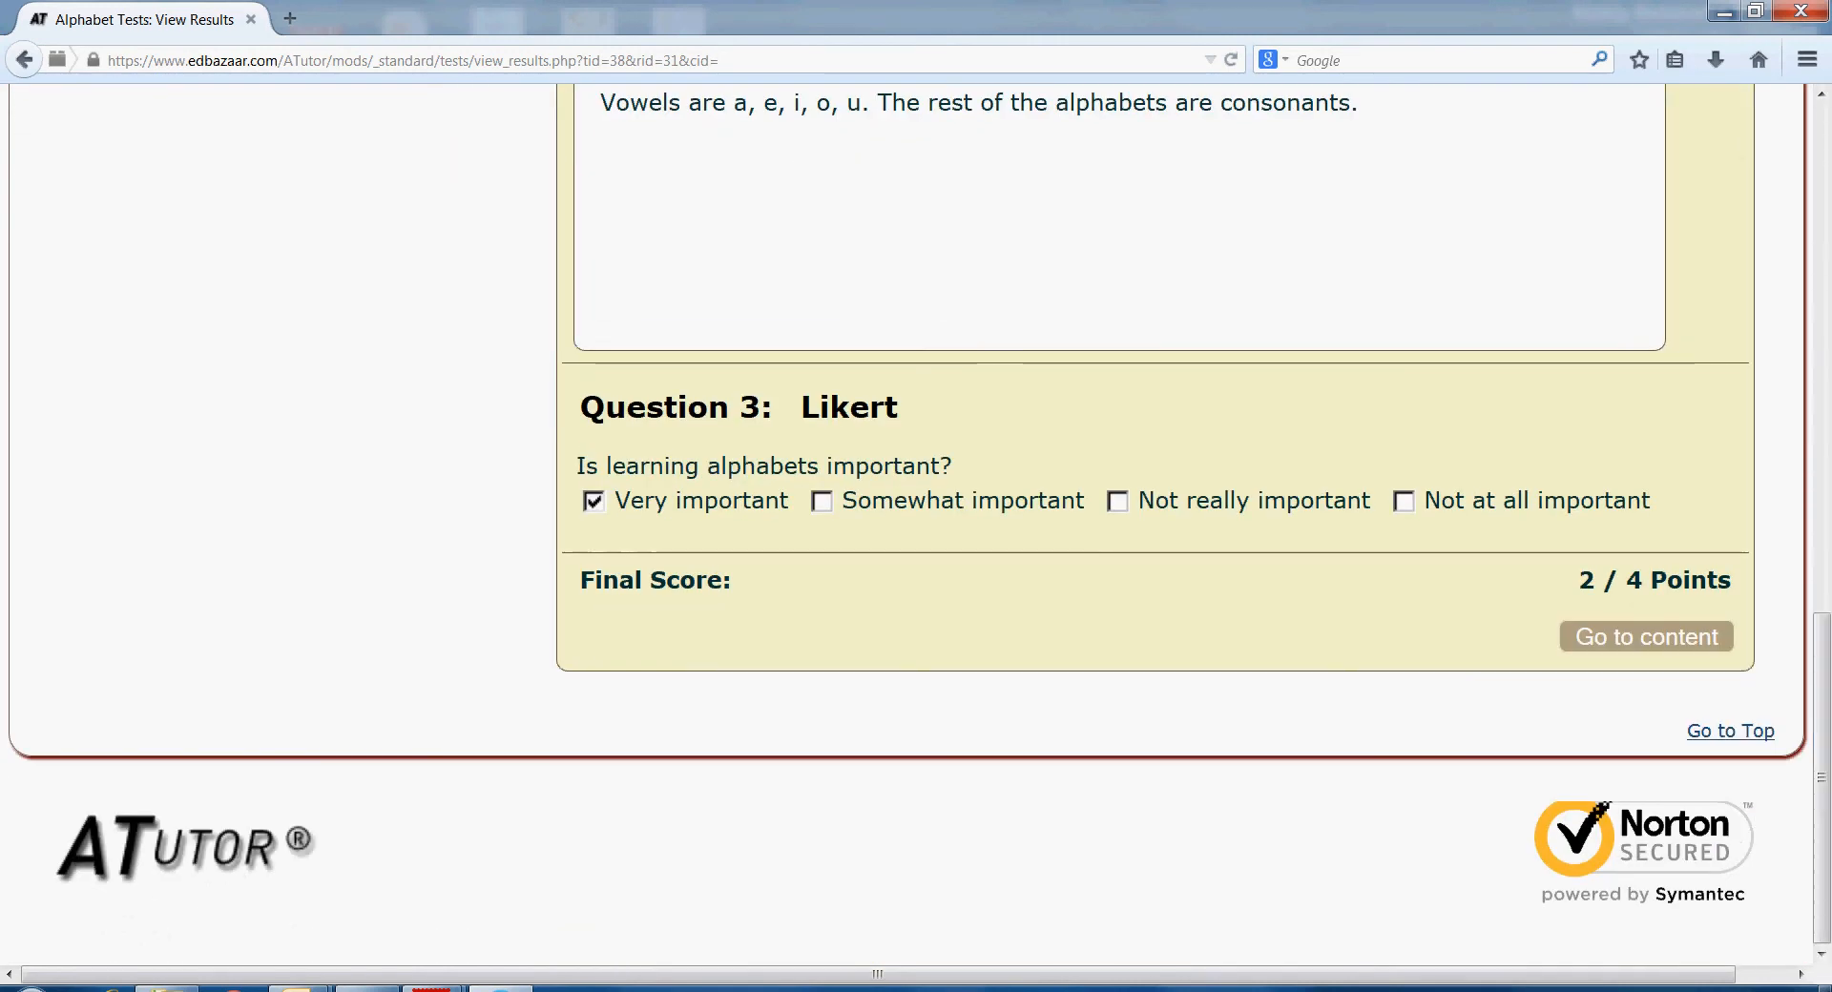
{"action": "left_click", "coordinate": [1646, 636]}
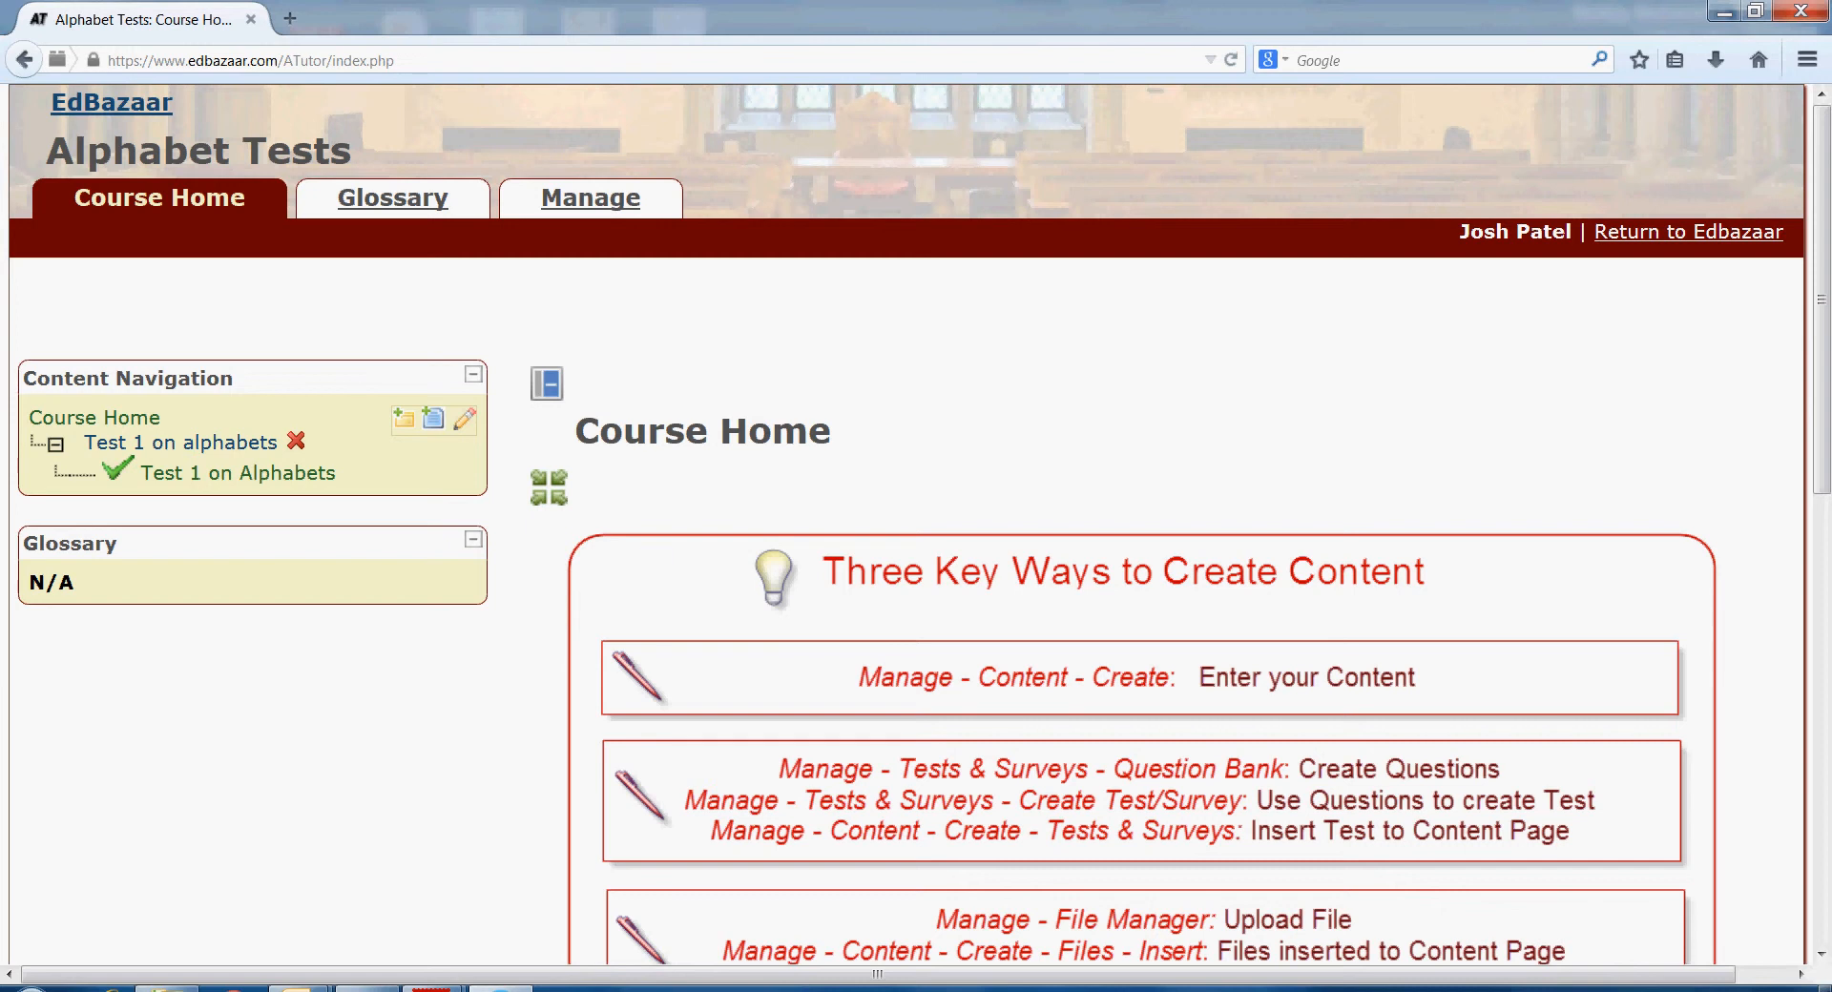
- Save a new test 'Test 2 on alphabets' set to one question per page
{"action": "left_click", "coordinate": [590, 197]}
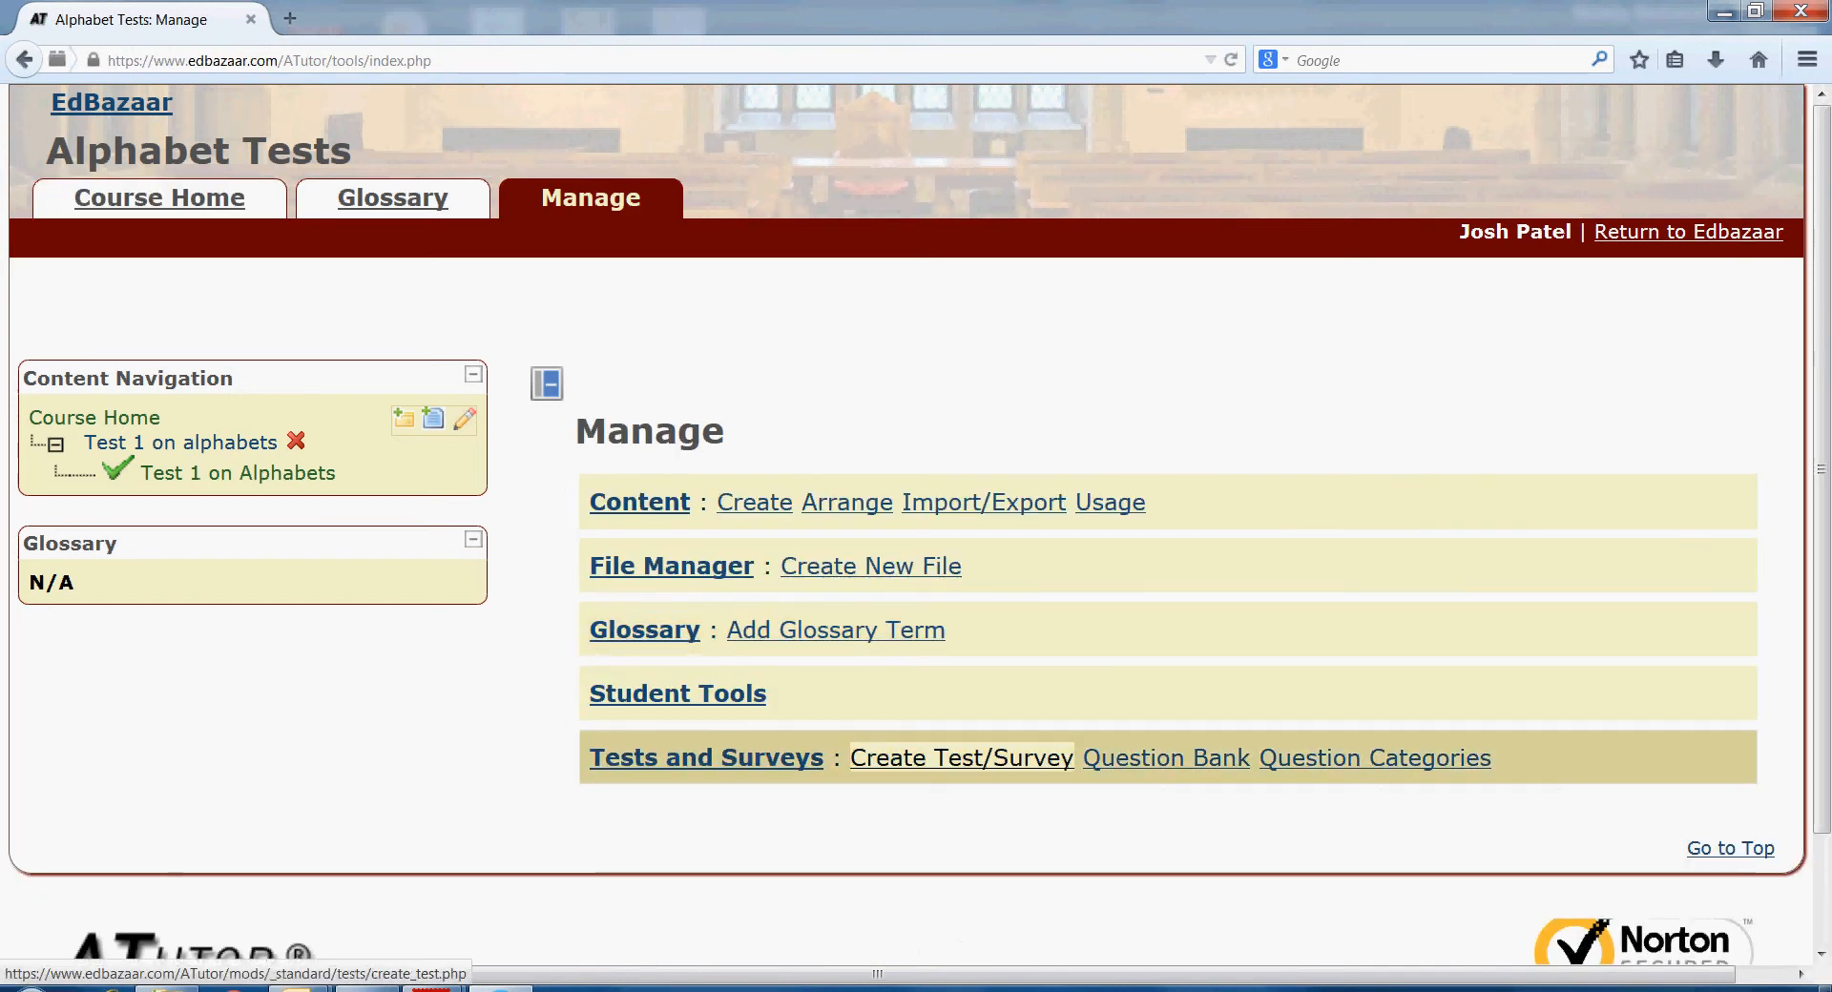
{"action": "left_click", "coordinate": [961, 757]}
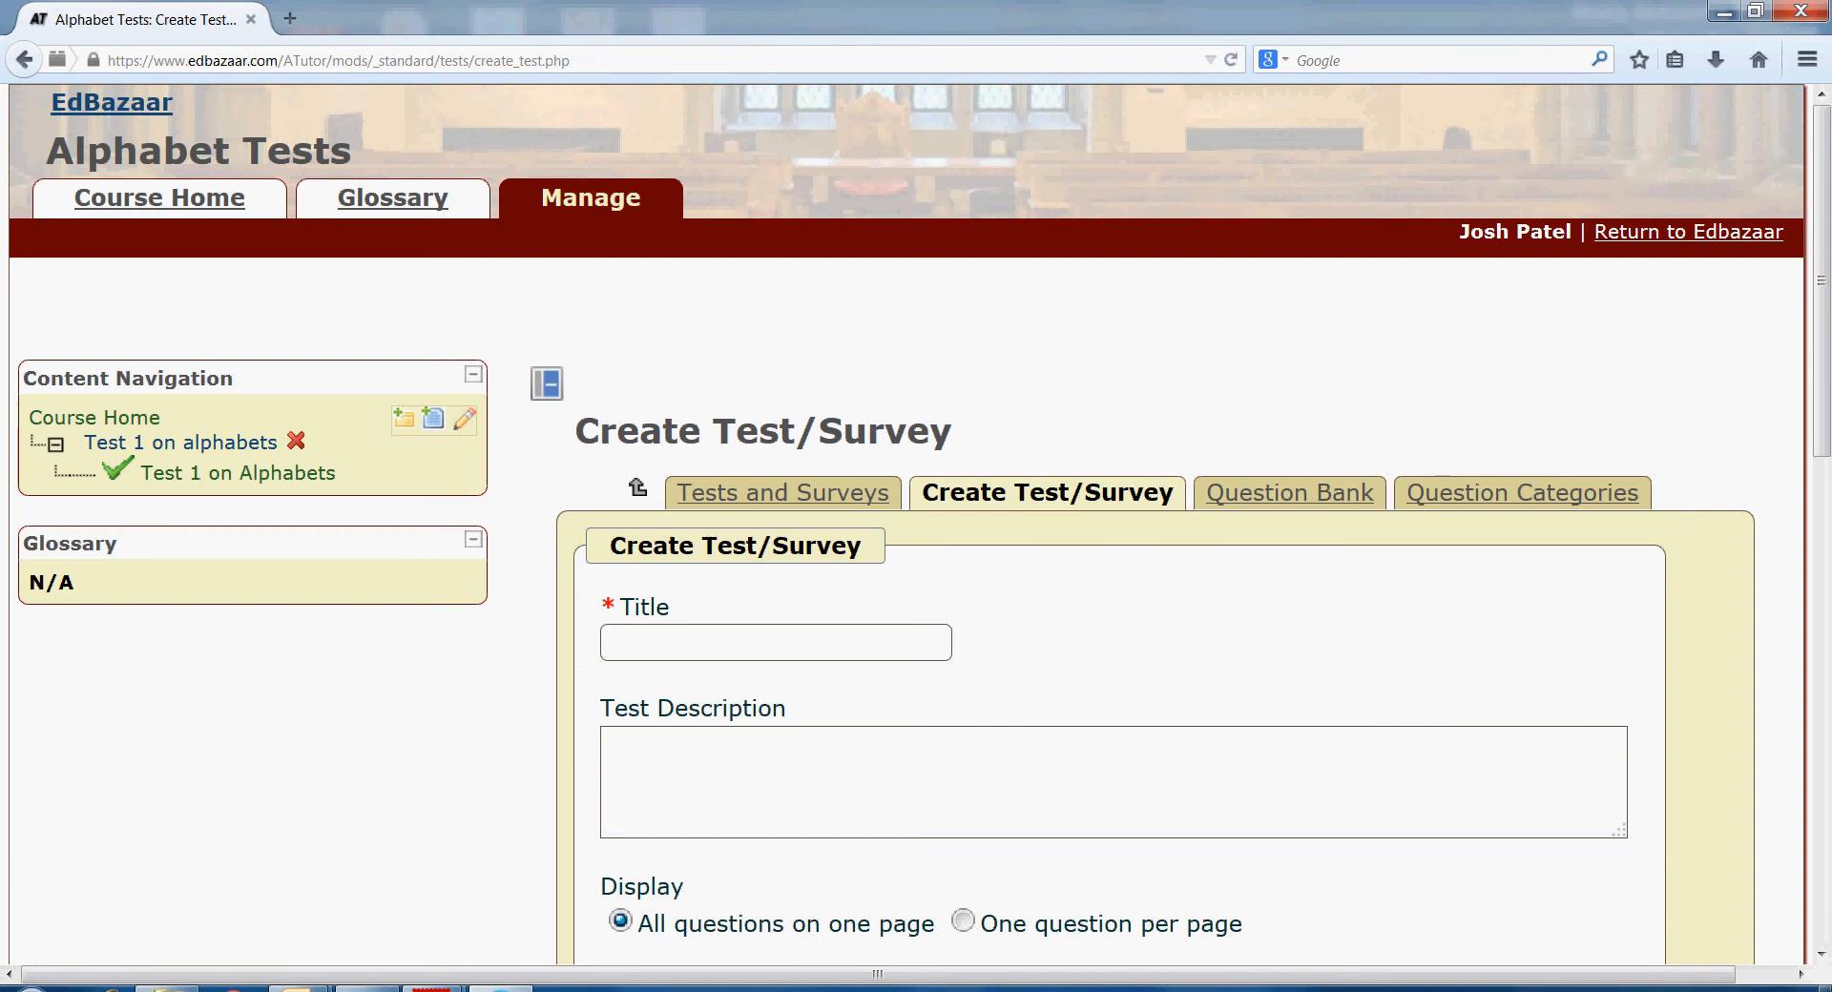
{"action": "type", "text": "Test 2 on alphabets"}
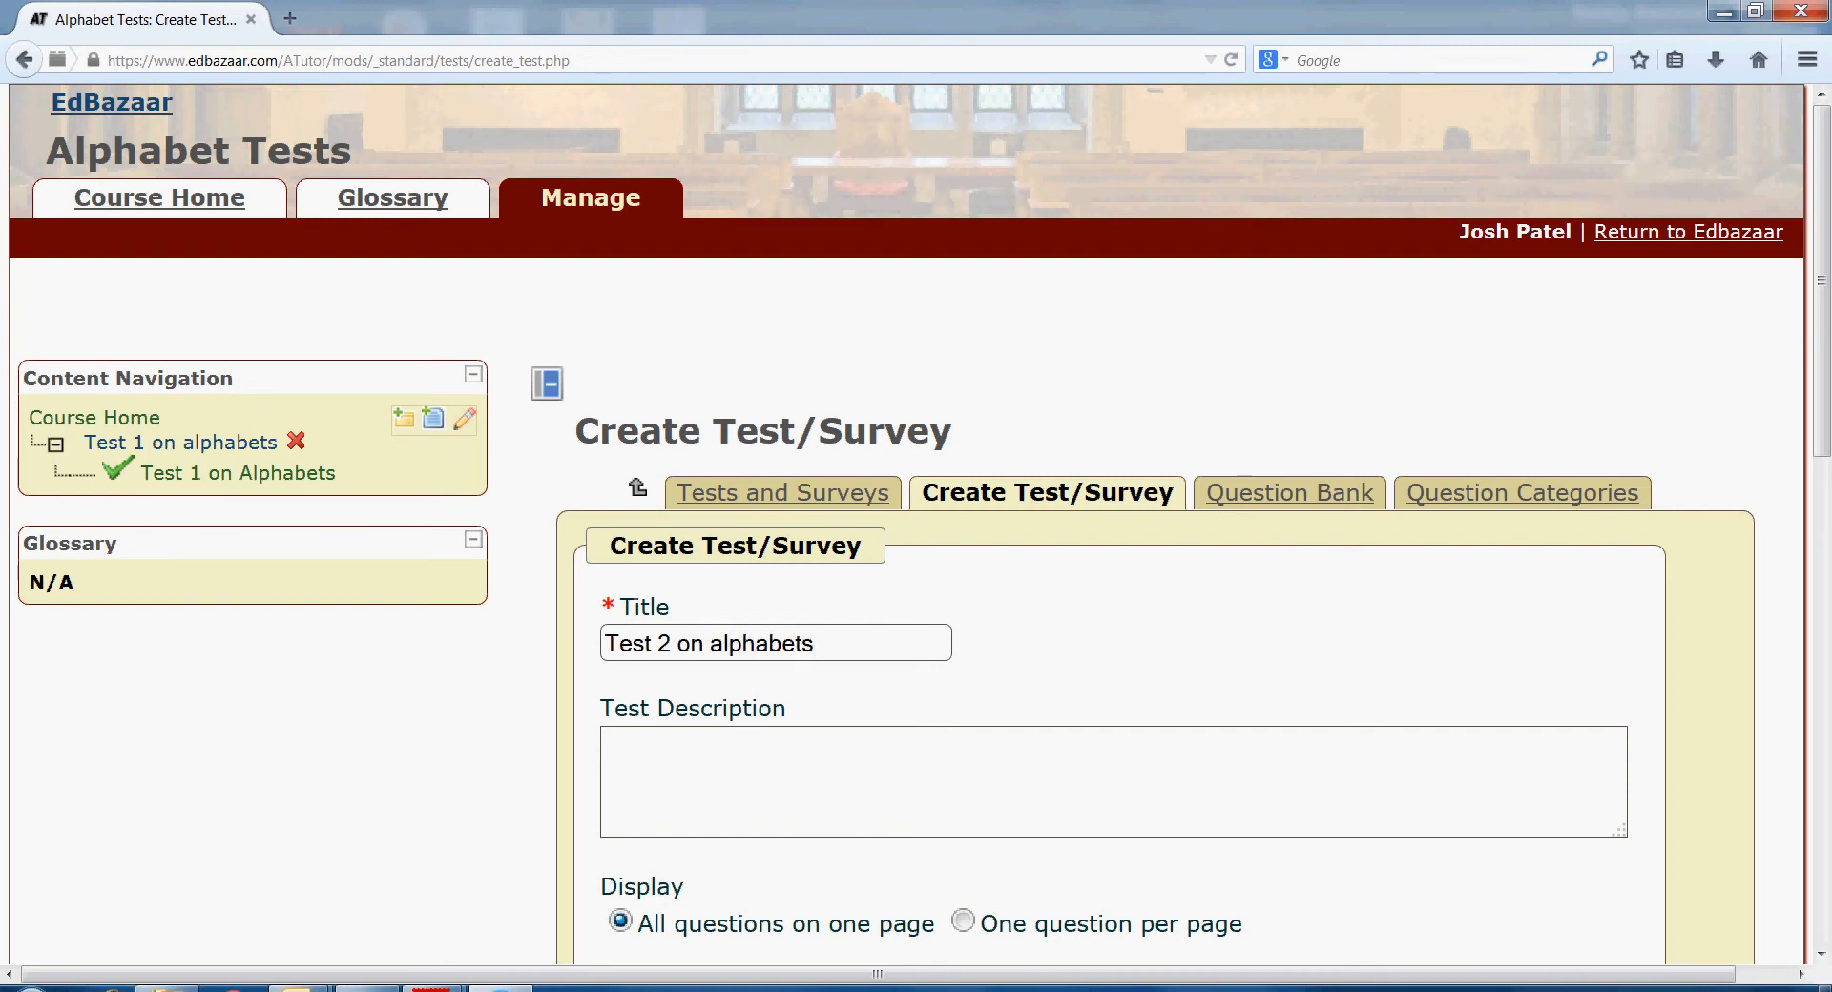
{"action": "scroll", "coordinate": [916, 525], "scroll_direction": "down", "scroll_amount": 3}
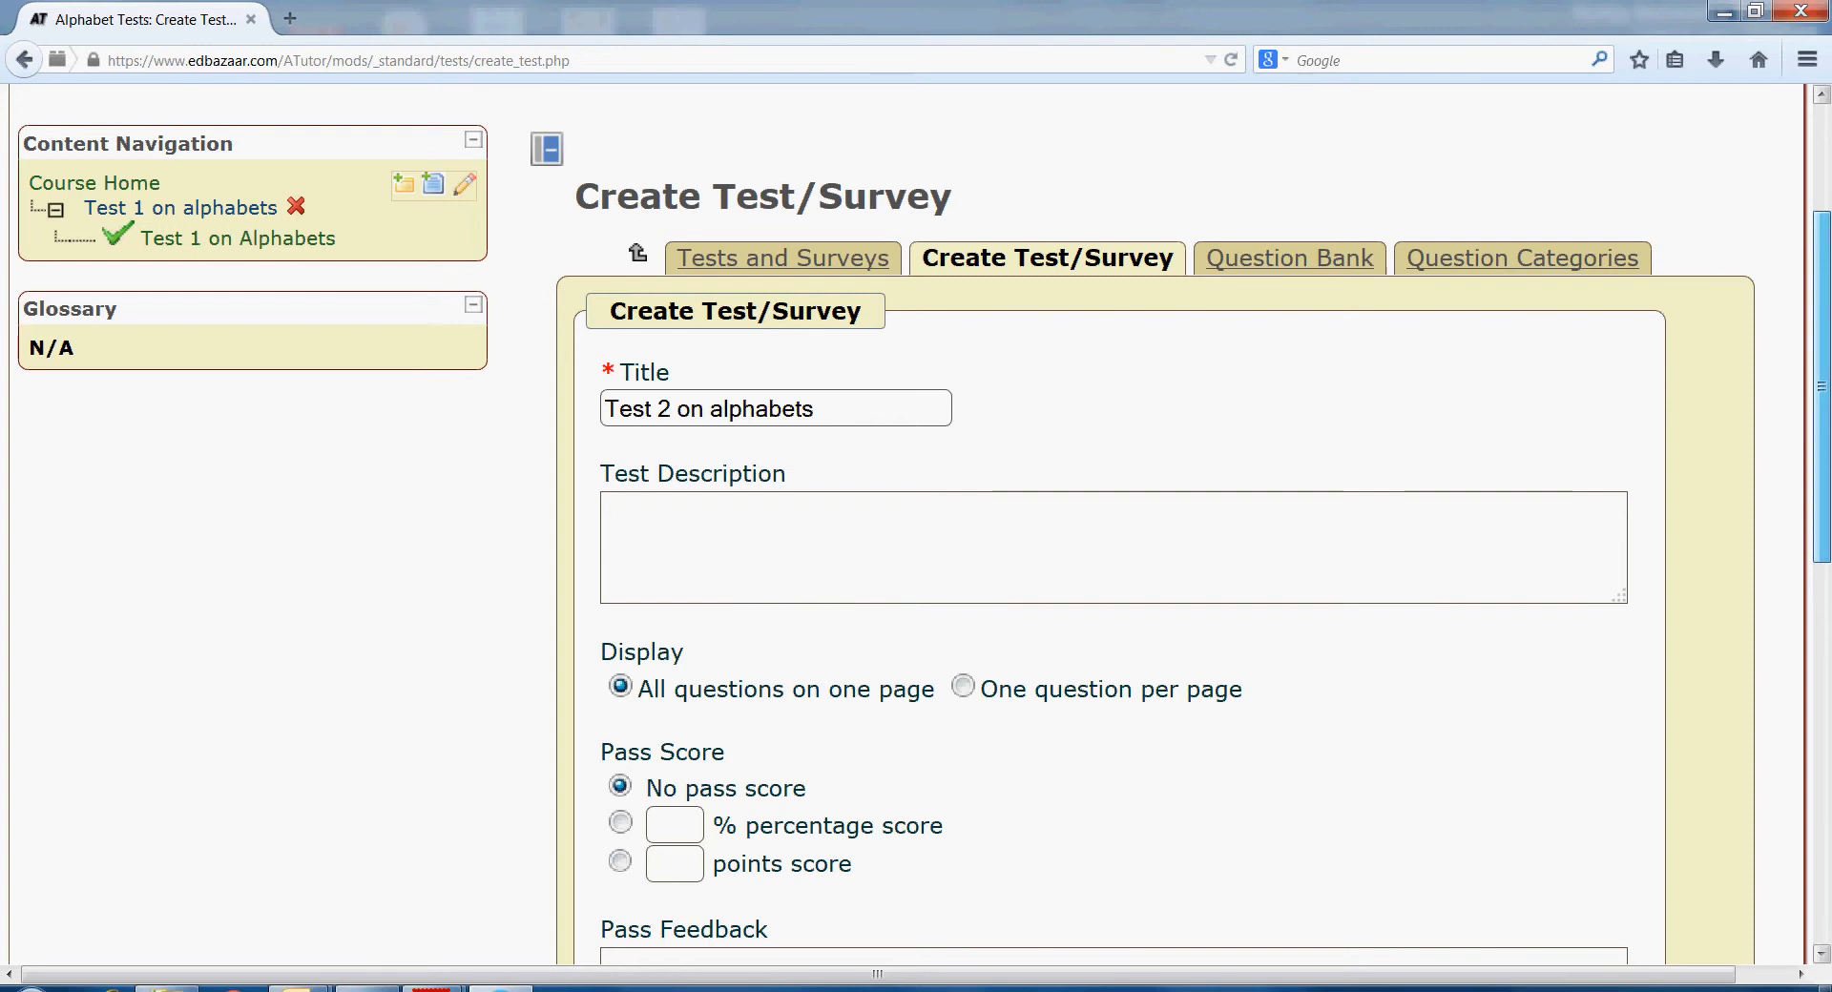
{"action": "scroll", "coordinate": [916, 524], "scroll_direction": "down", "scroll_amount": 2}
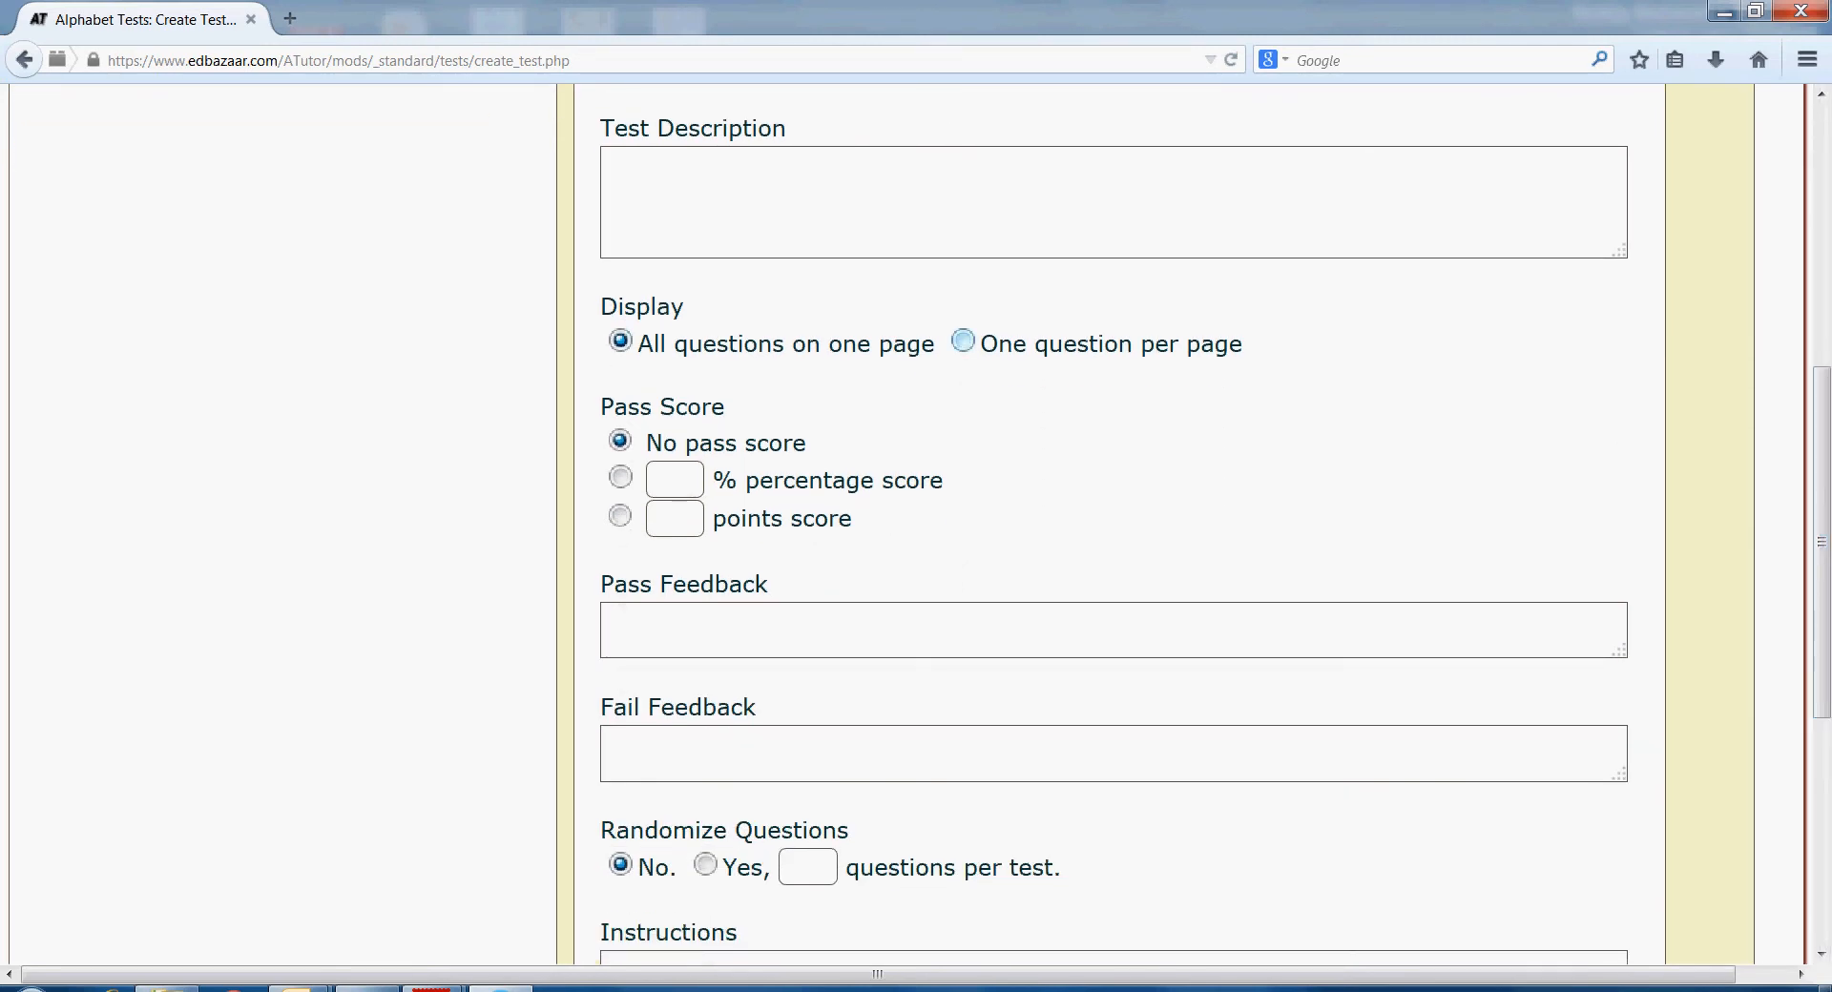
{"action": "left_click", "coordinate": [963, 341]}
{"action": "left_click_drag", "start_coordinate": [1822, 542], "coordinate": [1822, 700]}
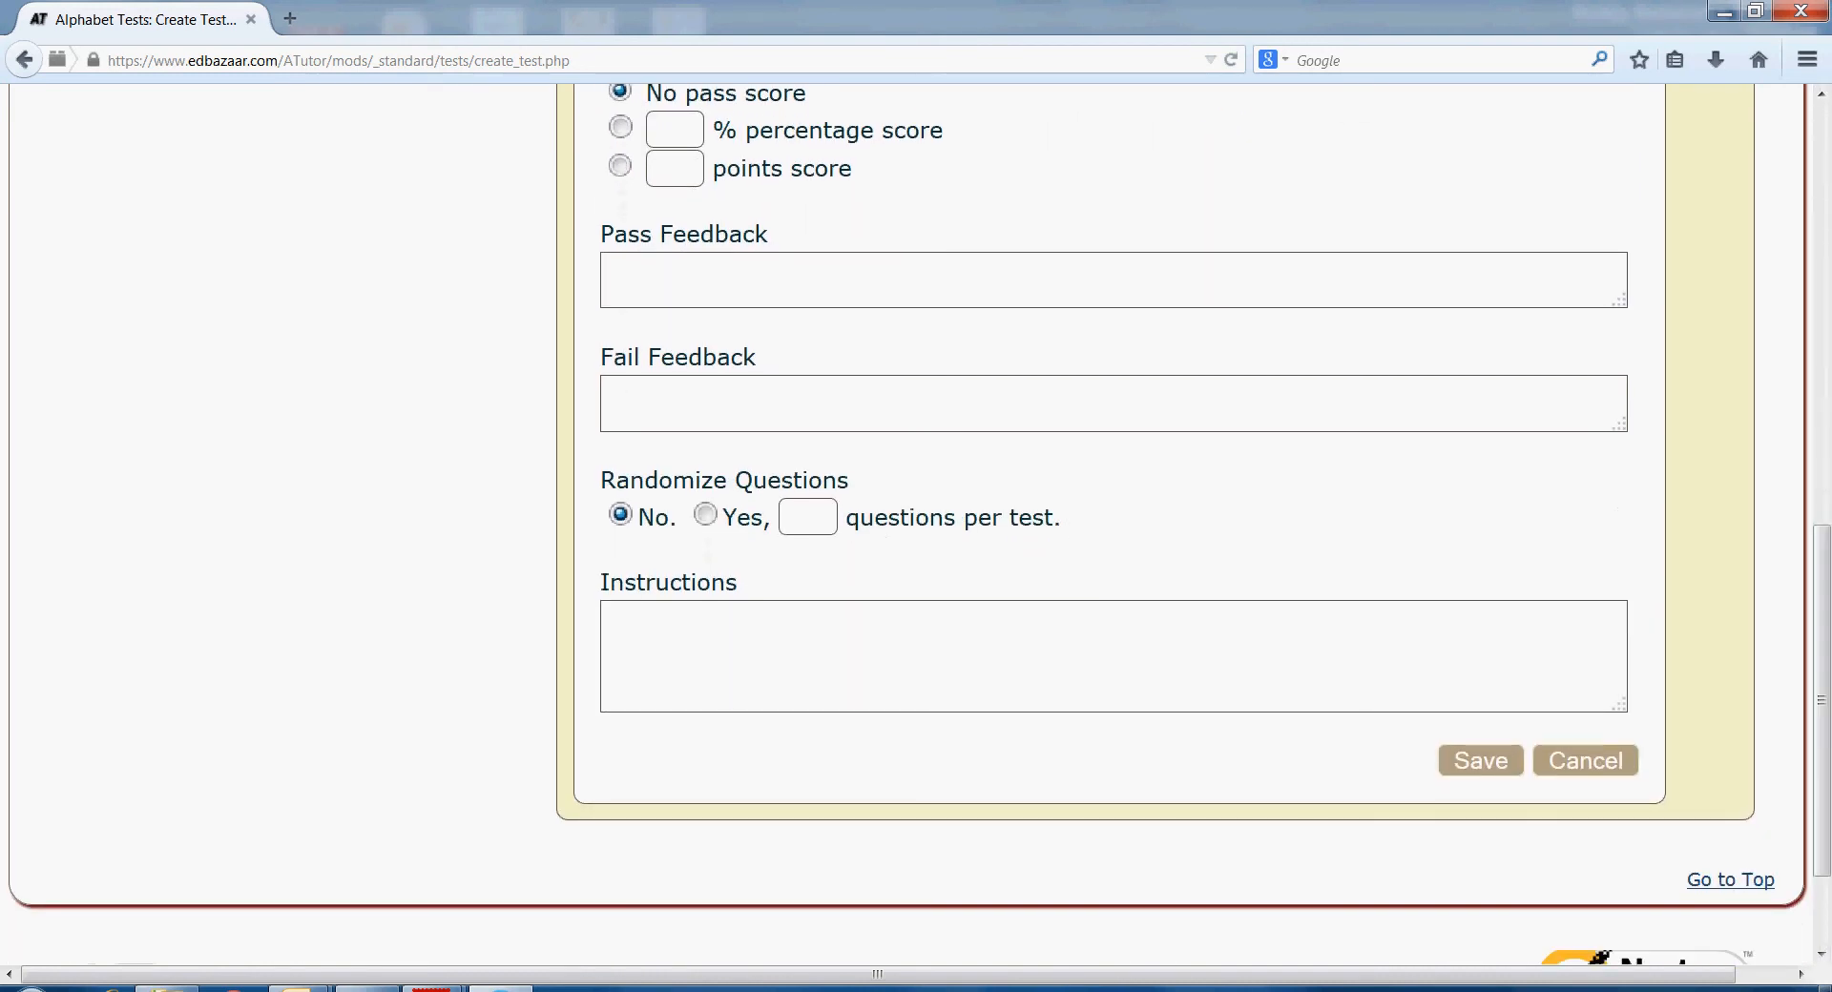
{"action": "left_click", "coordinate": [1480, 760]}
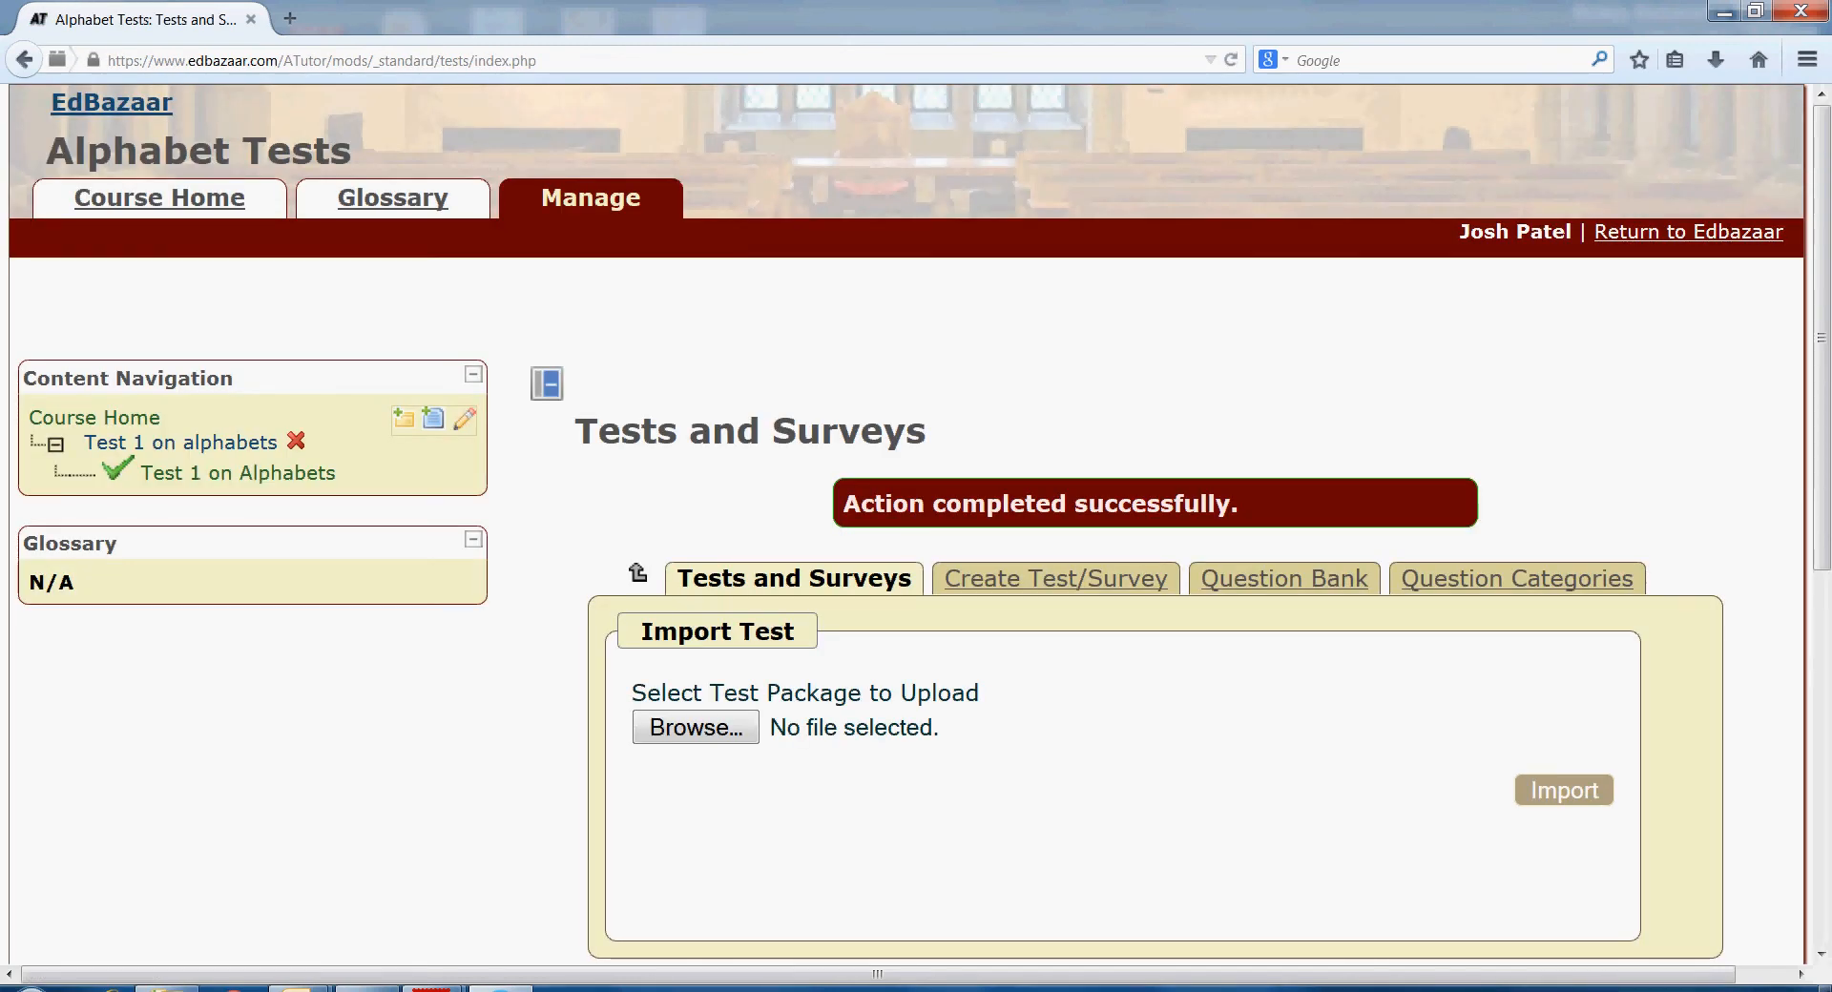
- Select Test 2 on alphabets, open its Questions page, and go to Add Questions
{"action": "scroll", "coordinate": [920, 525], "scroll_direction": "down", "scroll_amount": 5}
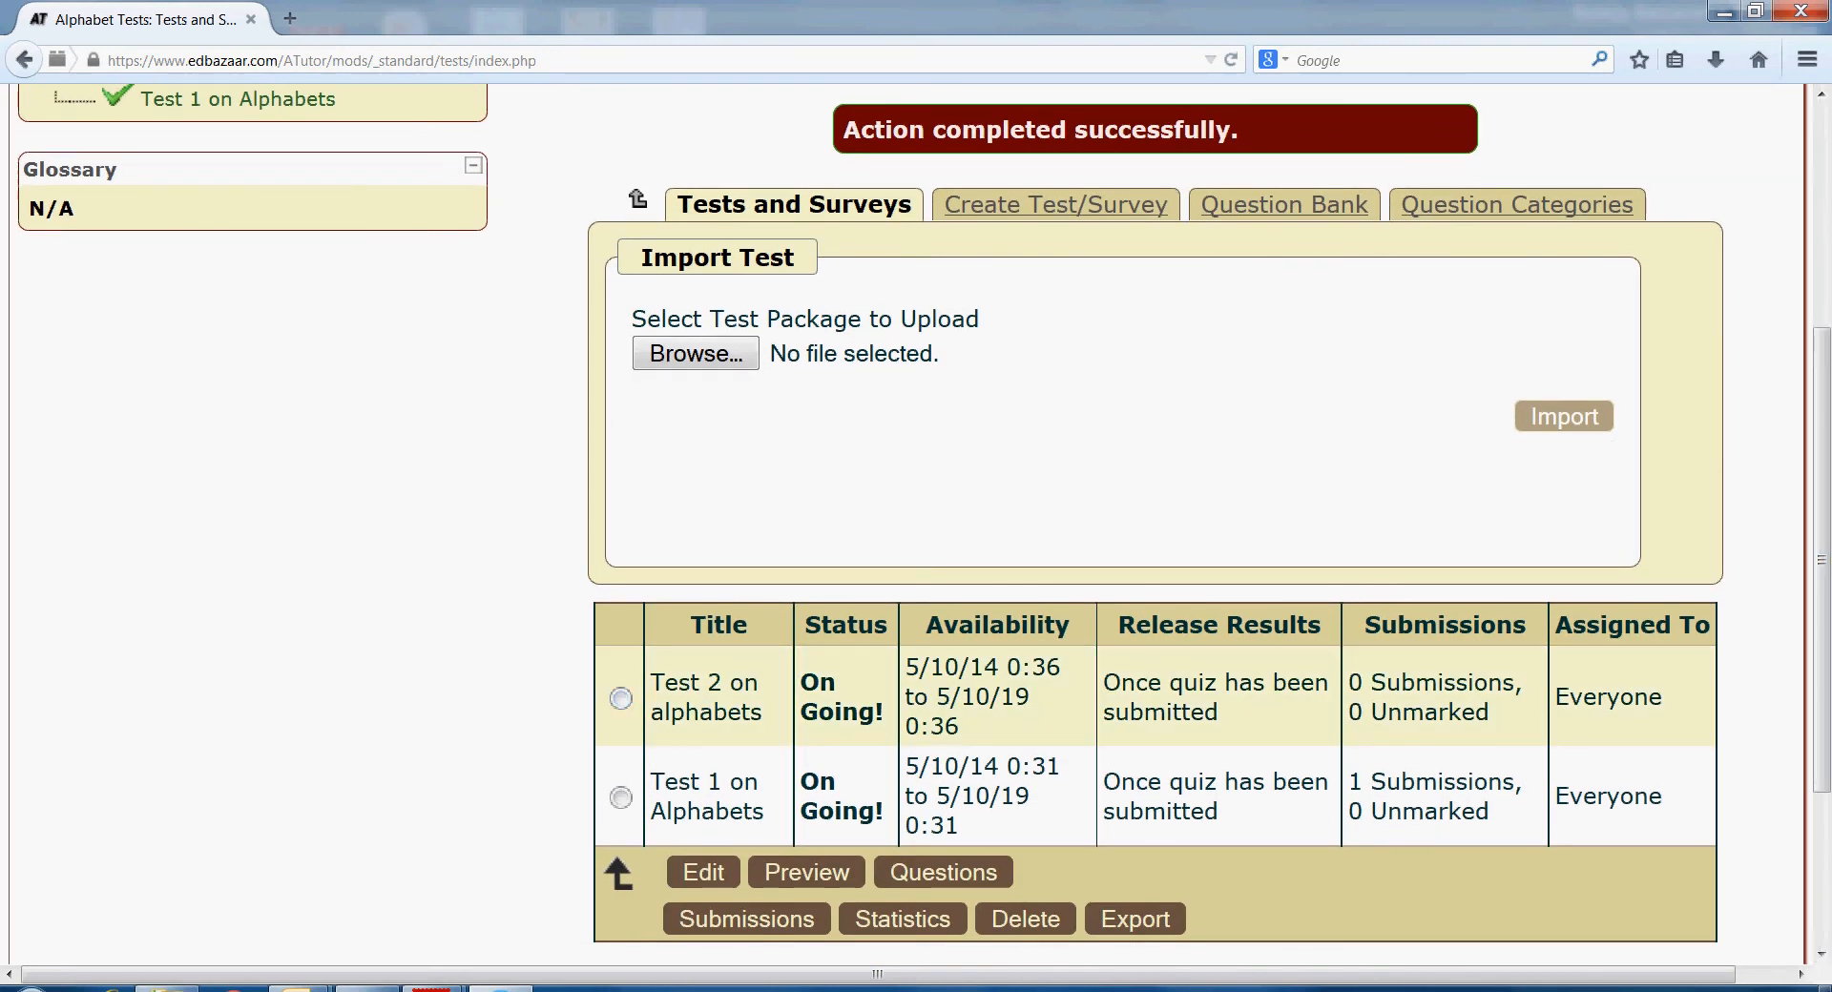
{"action": "left_click", "coordinate": [620, 697]}
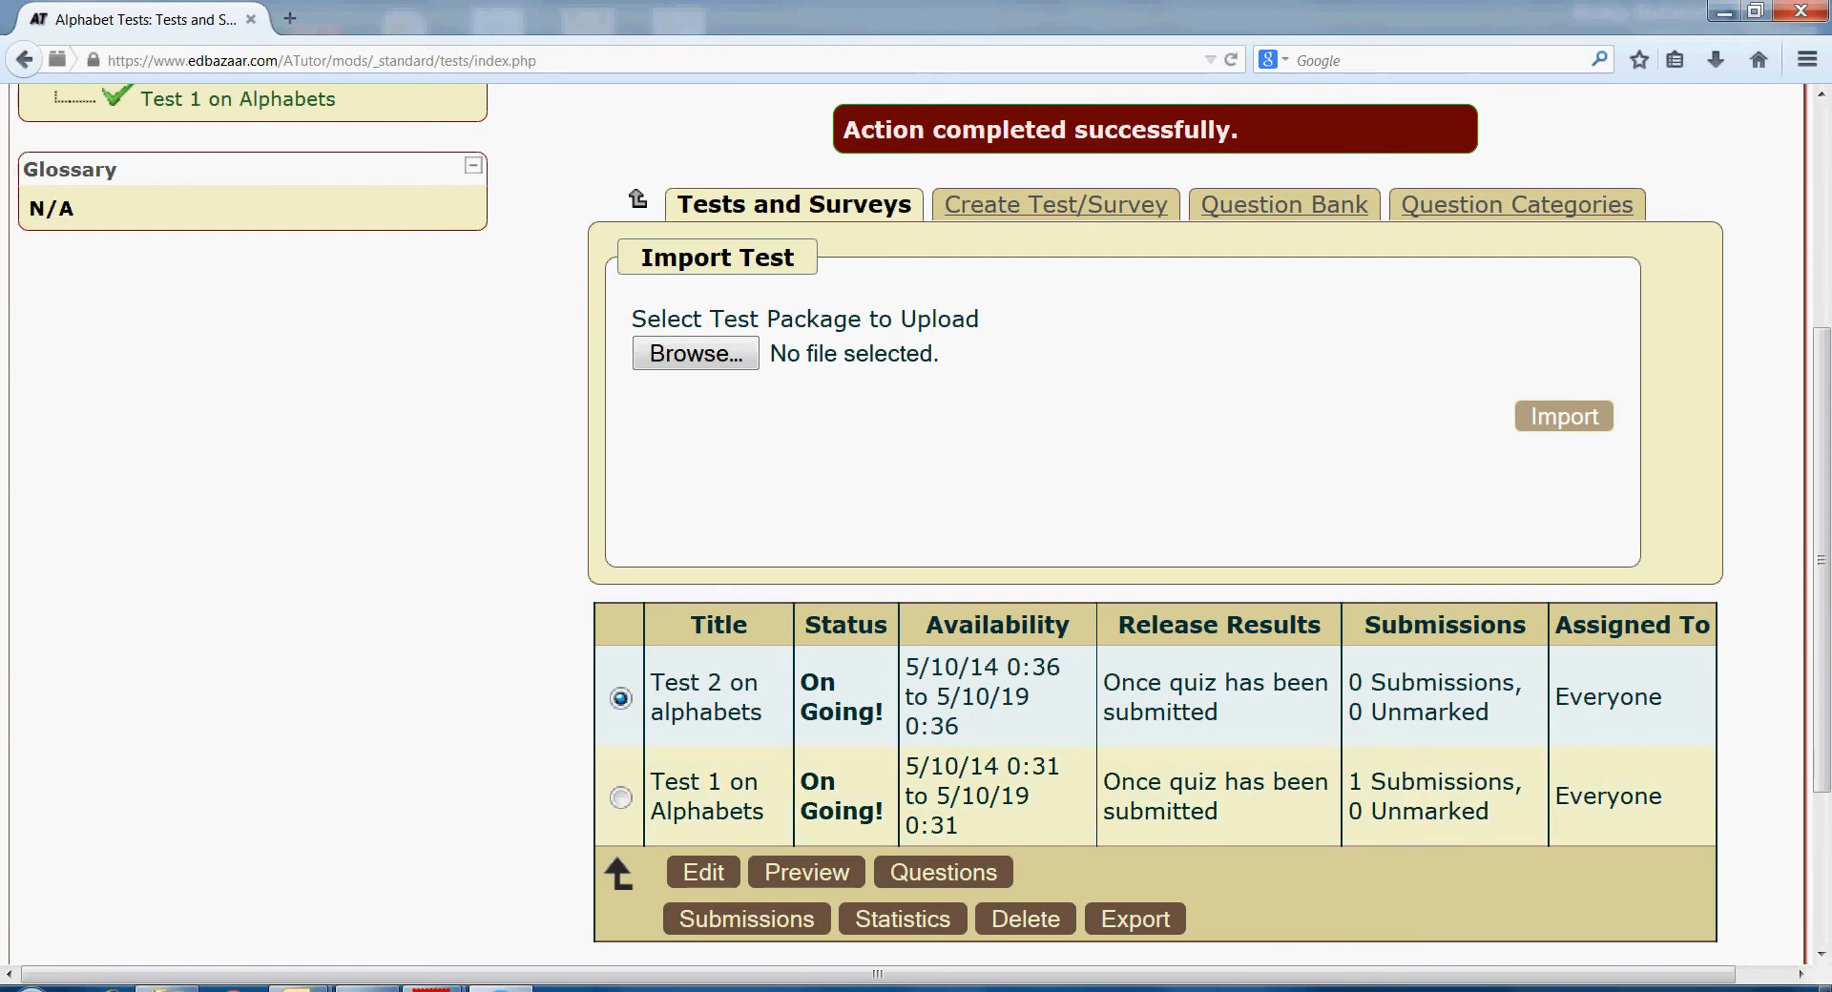
{"action": "left_click", "coordinate": [944, 873]}
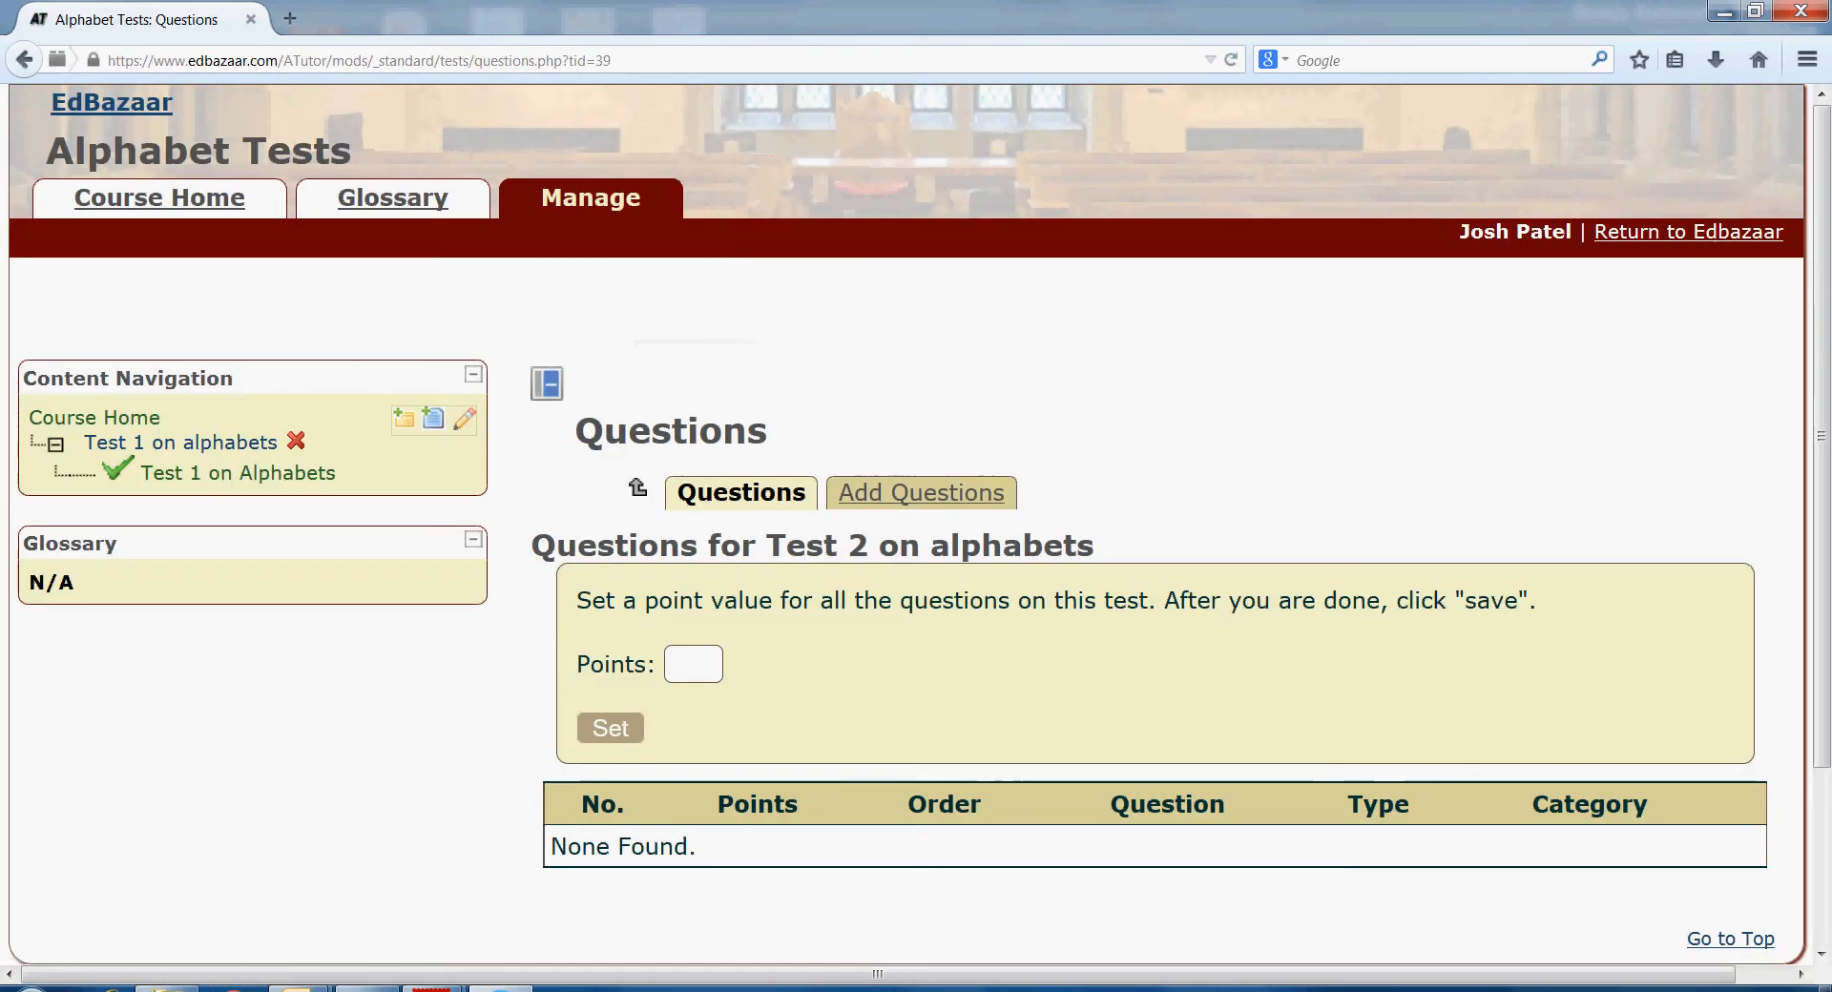
{"action": "scroll", "coordinate": [916, 524], "scroll_direction": "down", "scroll_amount": 2}
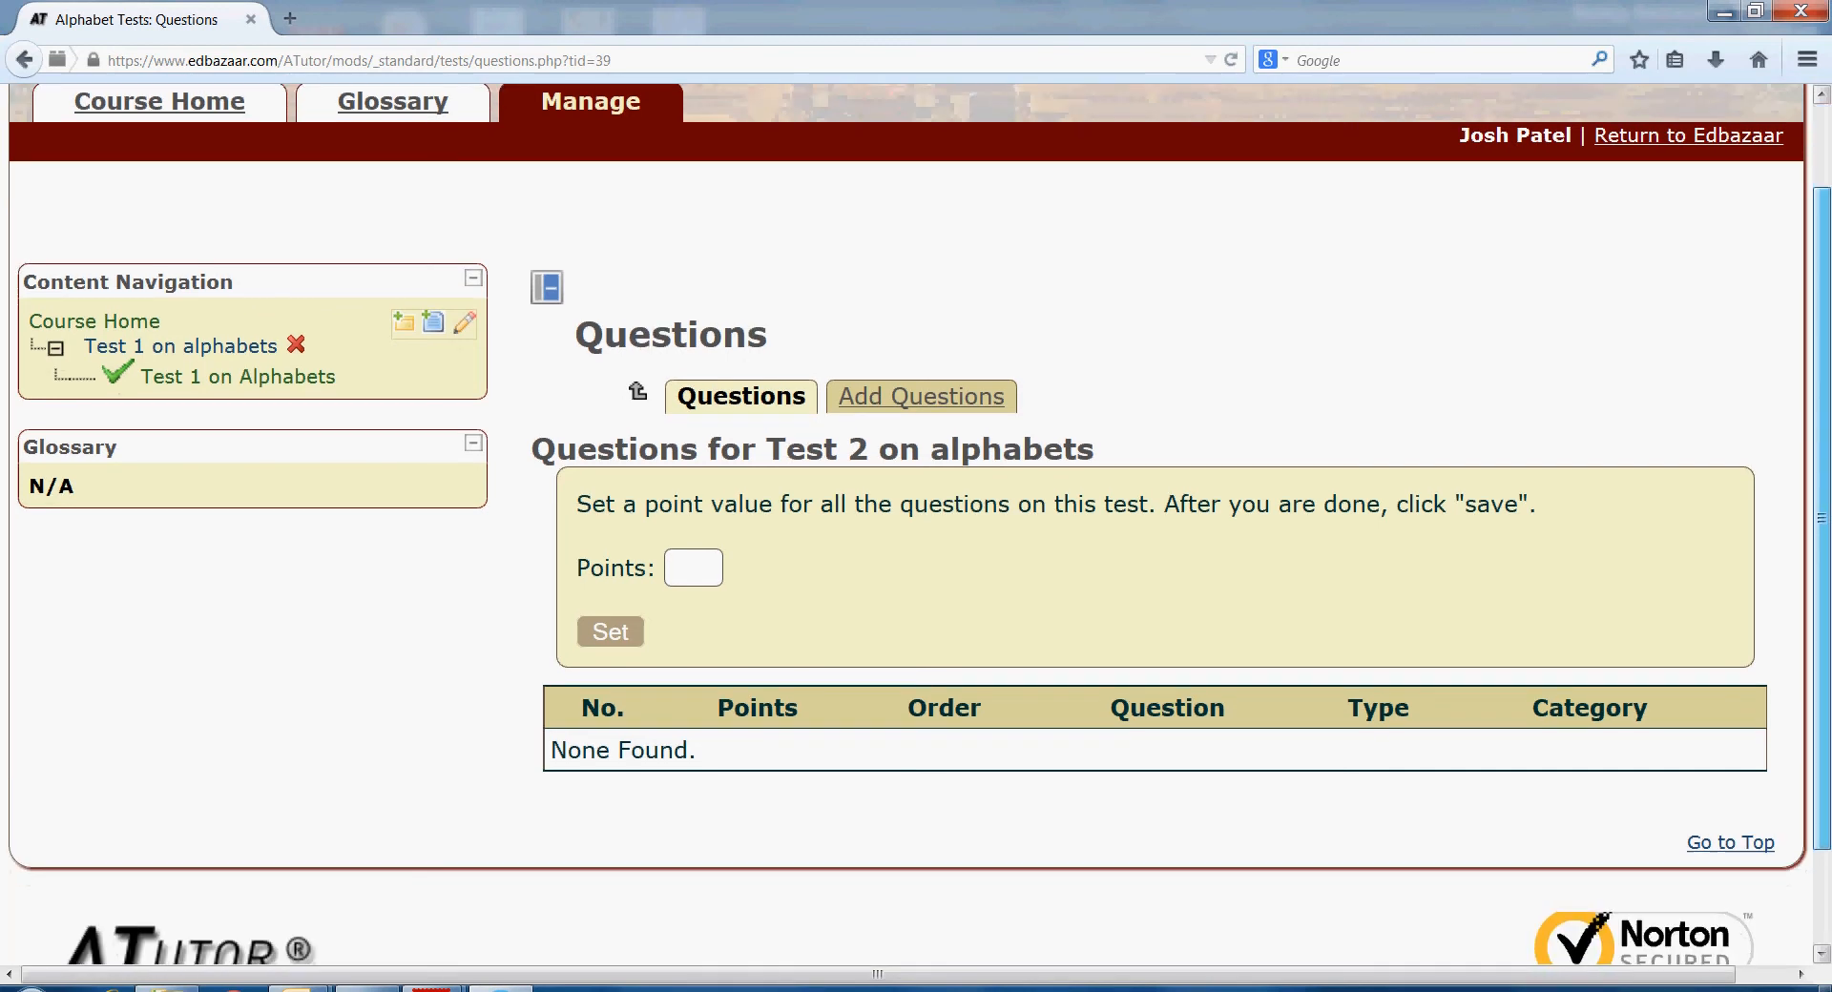
{"action": "left_click", "coordinate": [921, 374]}
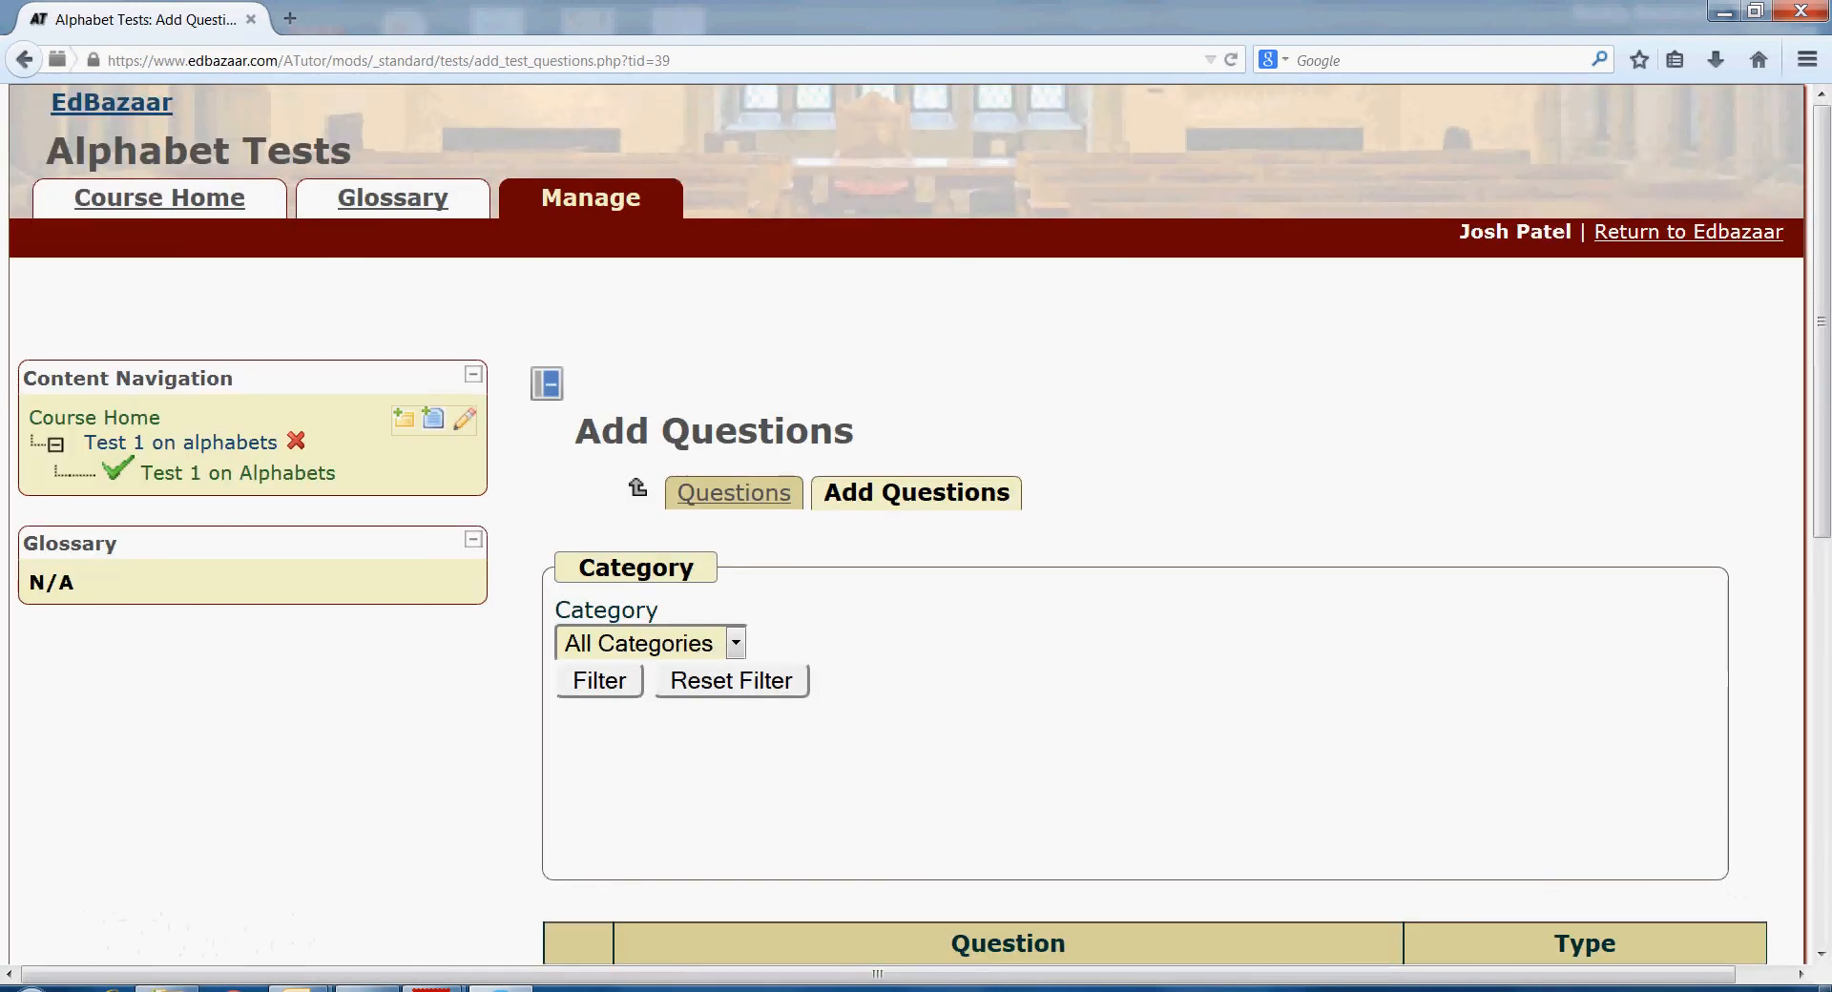
- Tick the five vowel, ordering and matching questions and add them to Test 2, confirming with Yes
{"action": "scroll", "coordinate": [916, 525], "scroll_direction": "down", "scroll_amount": 5}
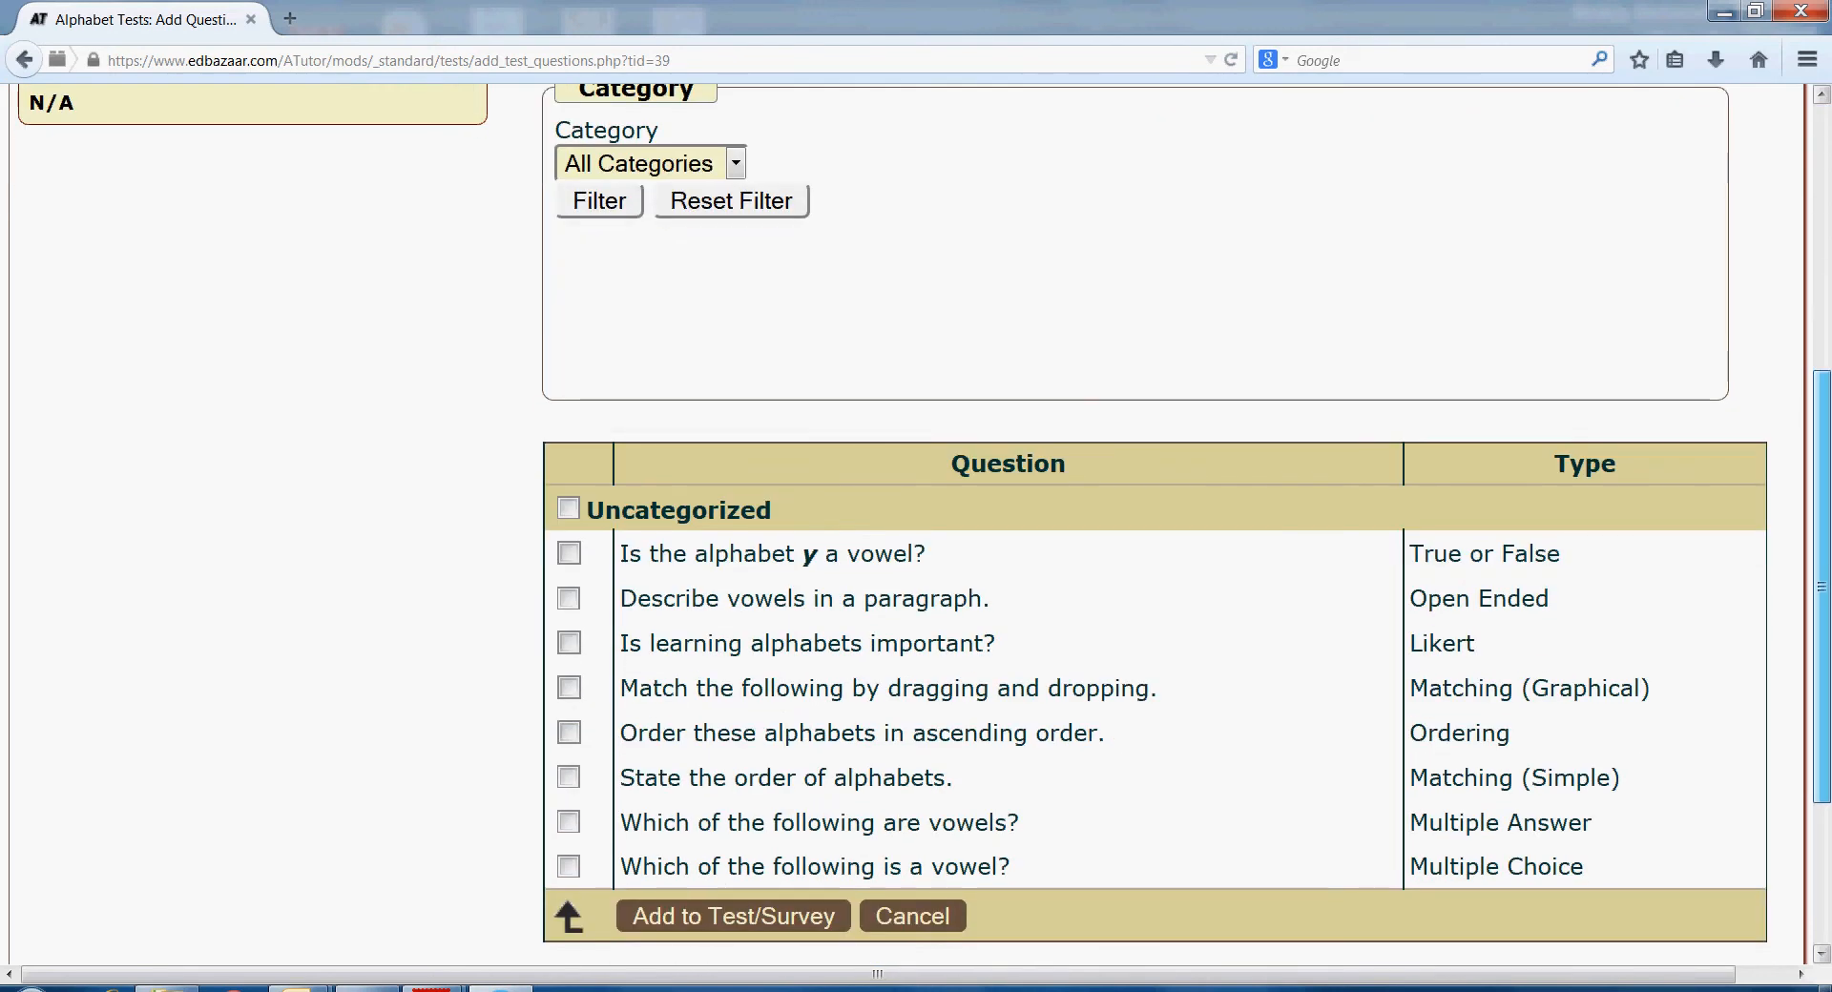
{"action": "scroll", "coordinate": [916, 573], "scroll_direction": "down", "scroll_amount": 1}
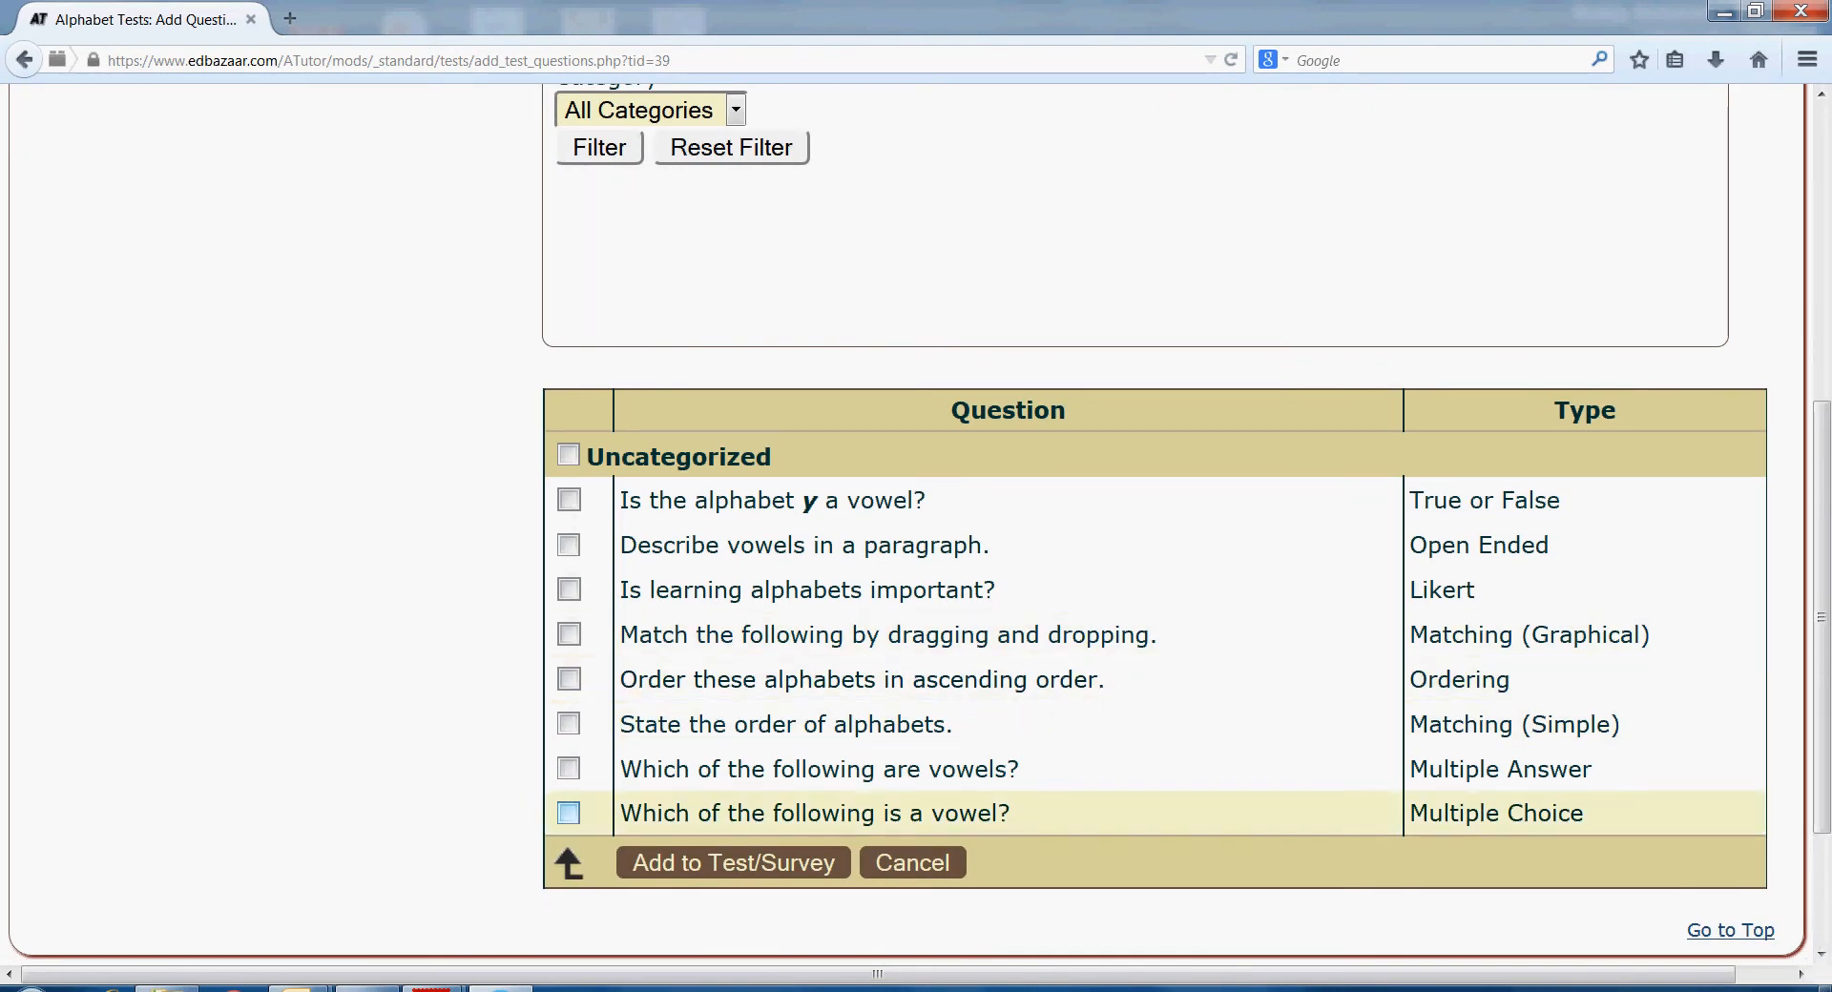
{"action": "left_click", "coordinate": [569, 813]}
{"action": "left_click", "coordinate": [569, 768]}
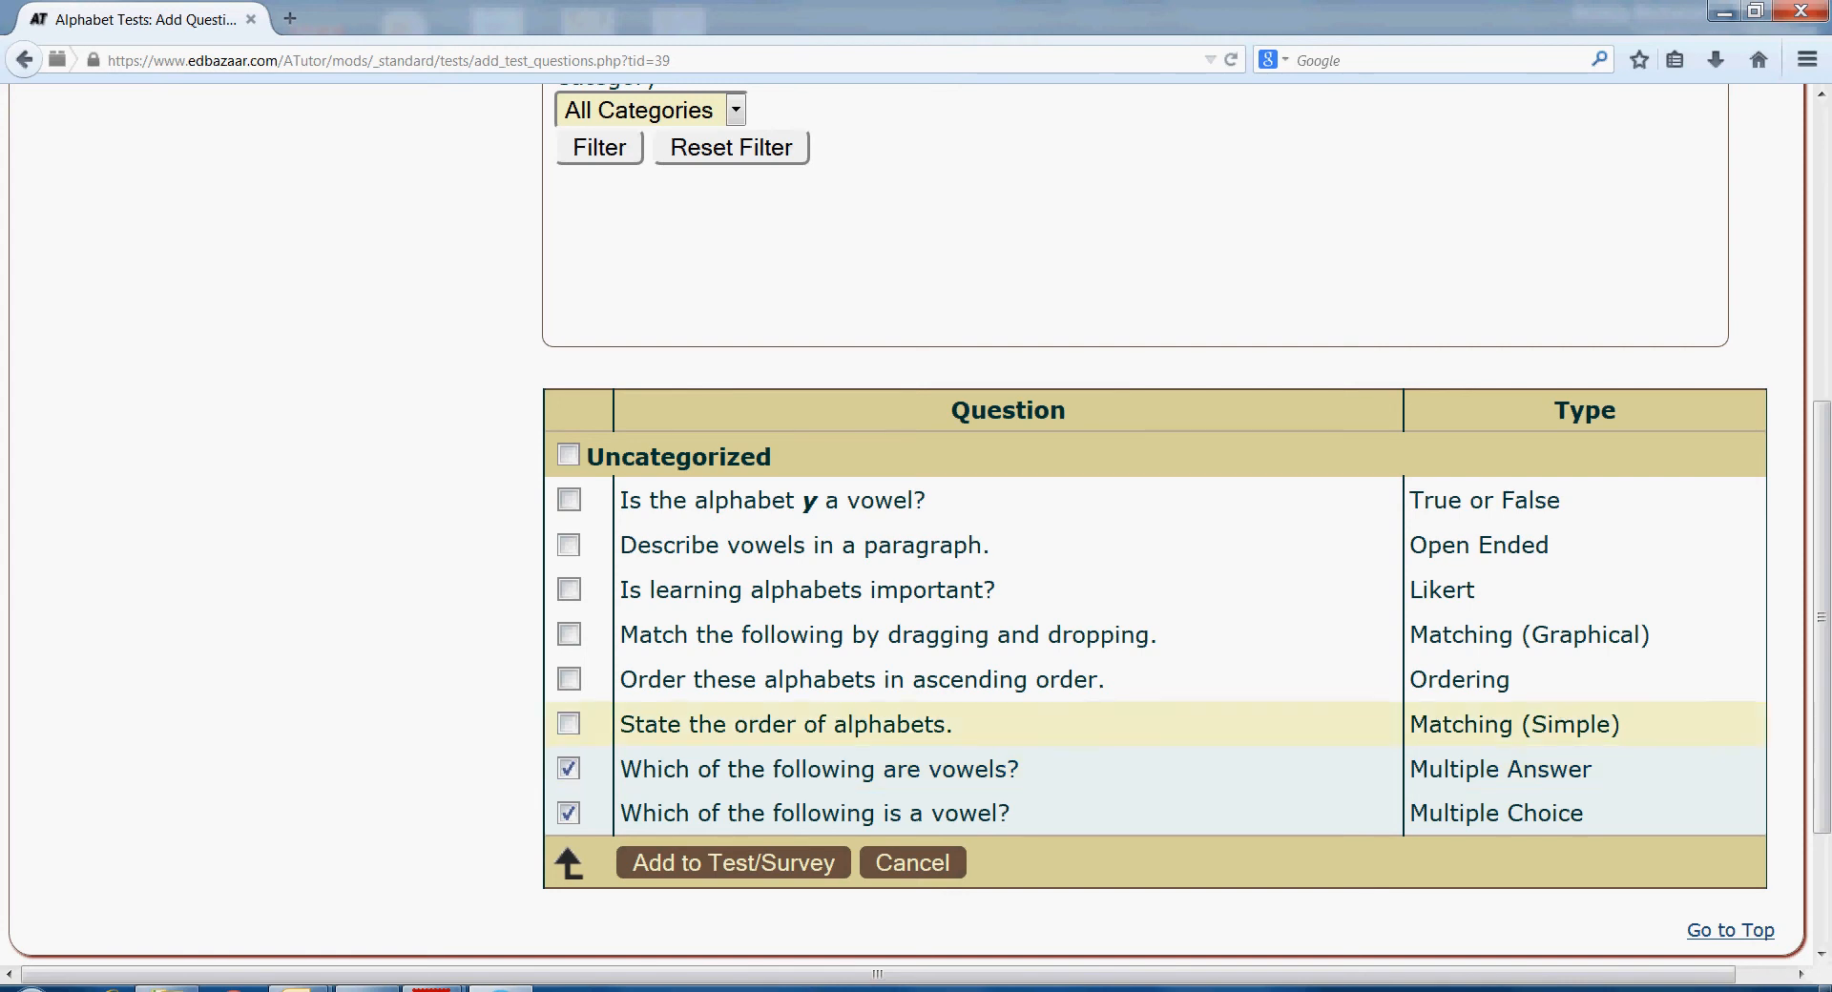
{"action": "left_click", "coordinate": [569, 723]}
{"action": "left_click", "coordinate": [568, 679]}
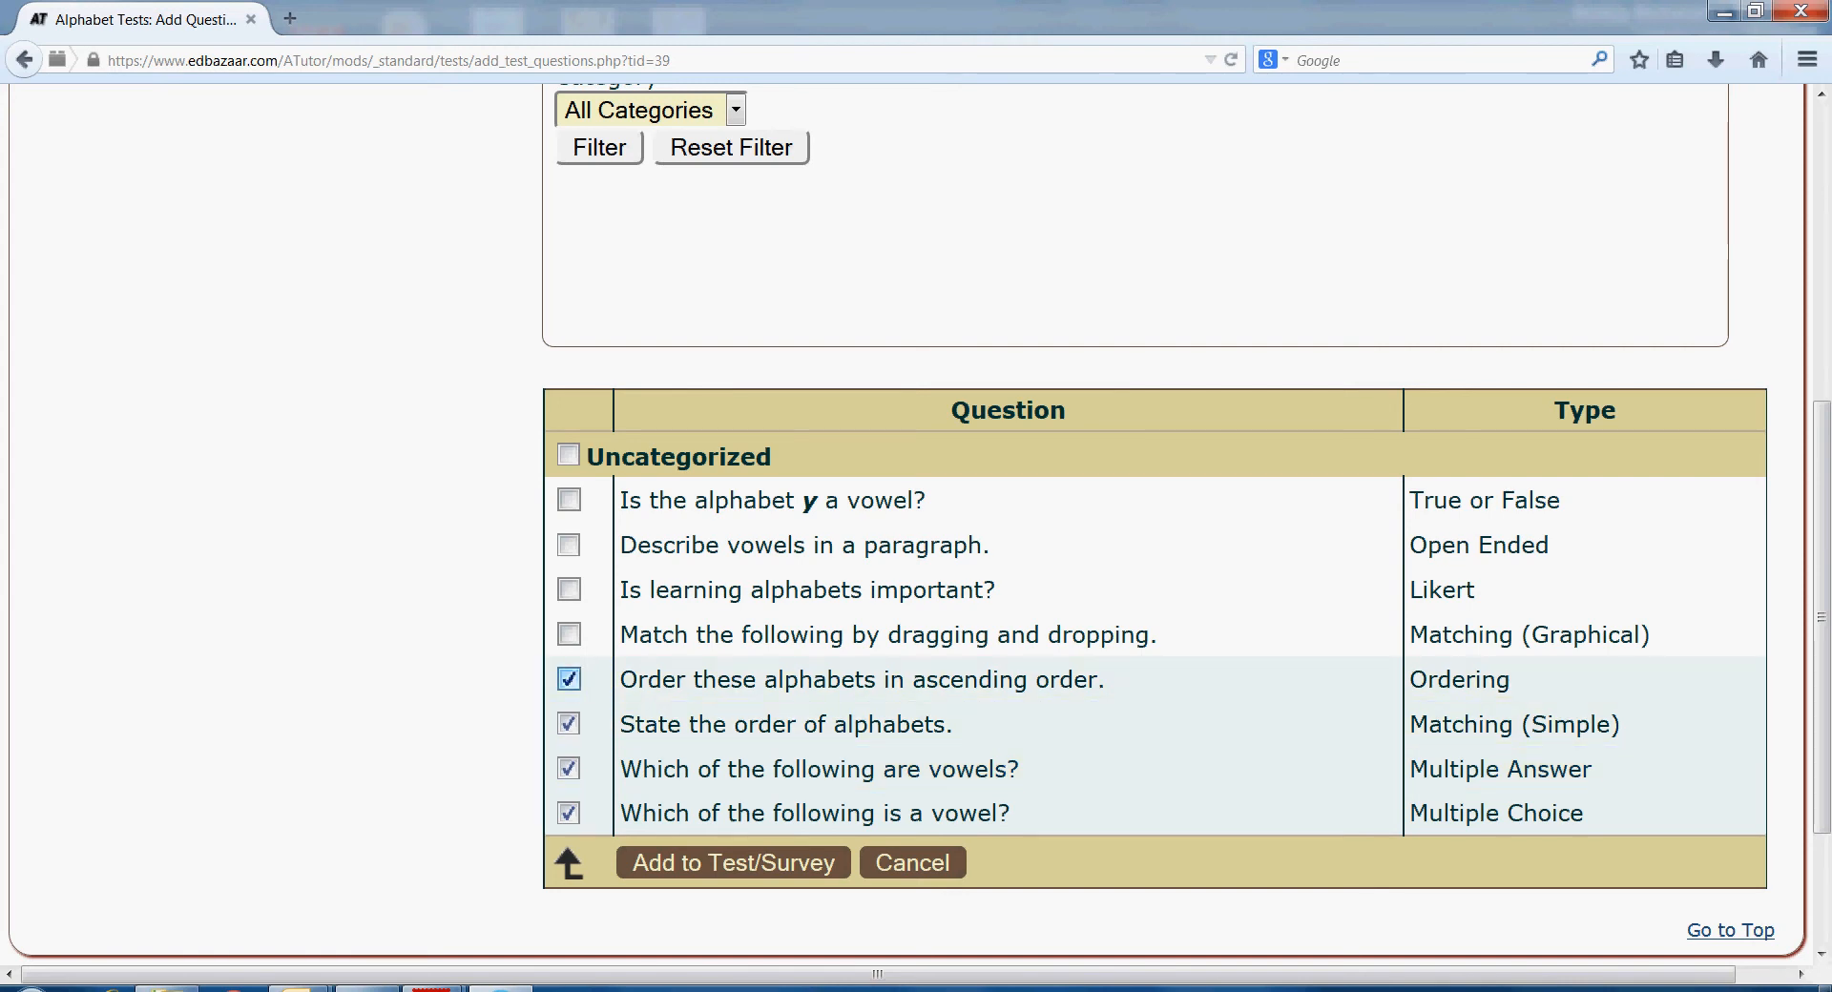
{"action": "left_click", "coordinate": [569, 634]}
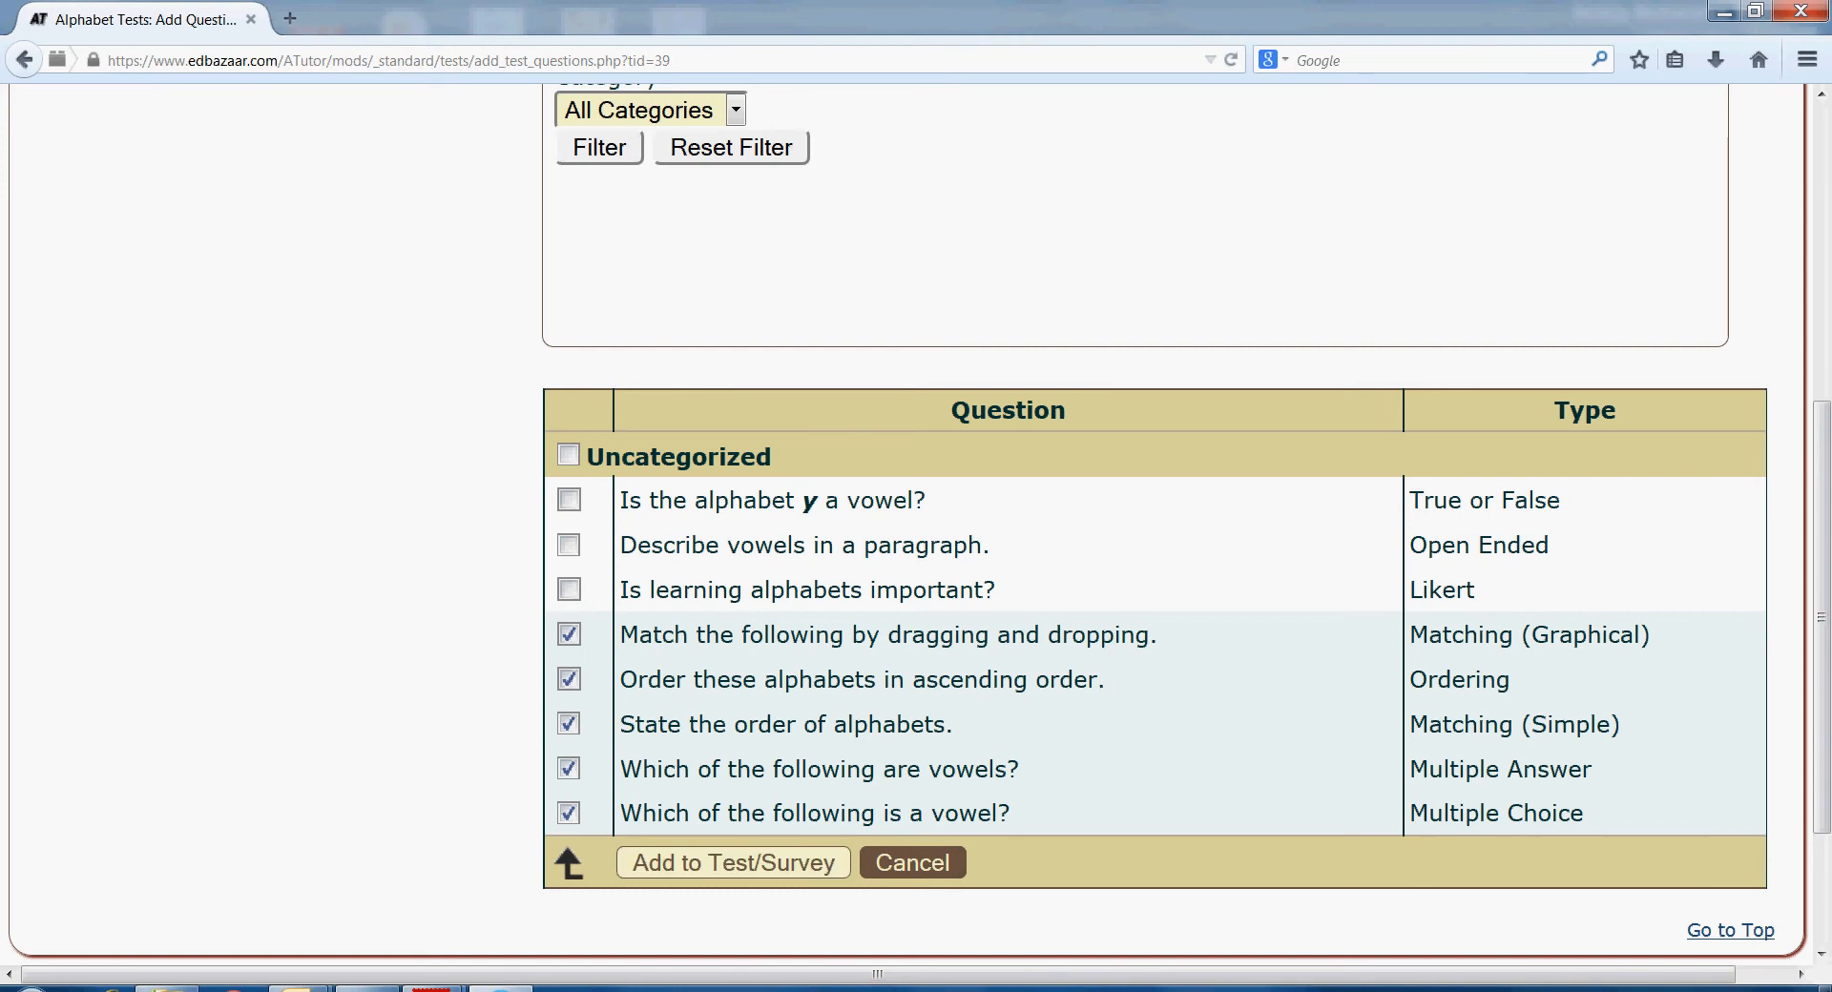
{"action": "left_click", "coordinate": [732, 863]}
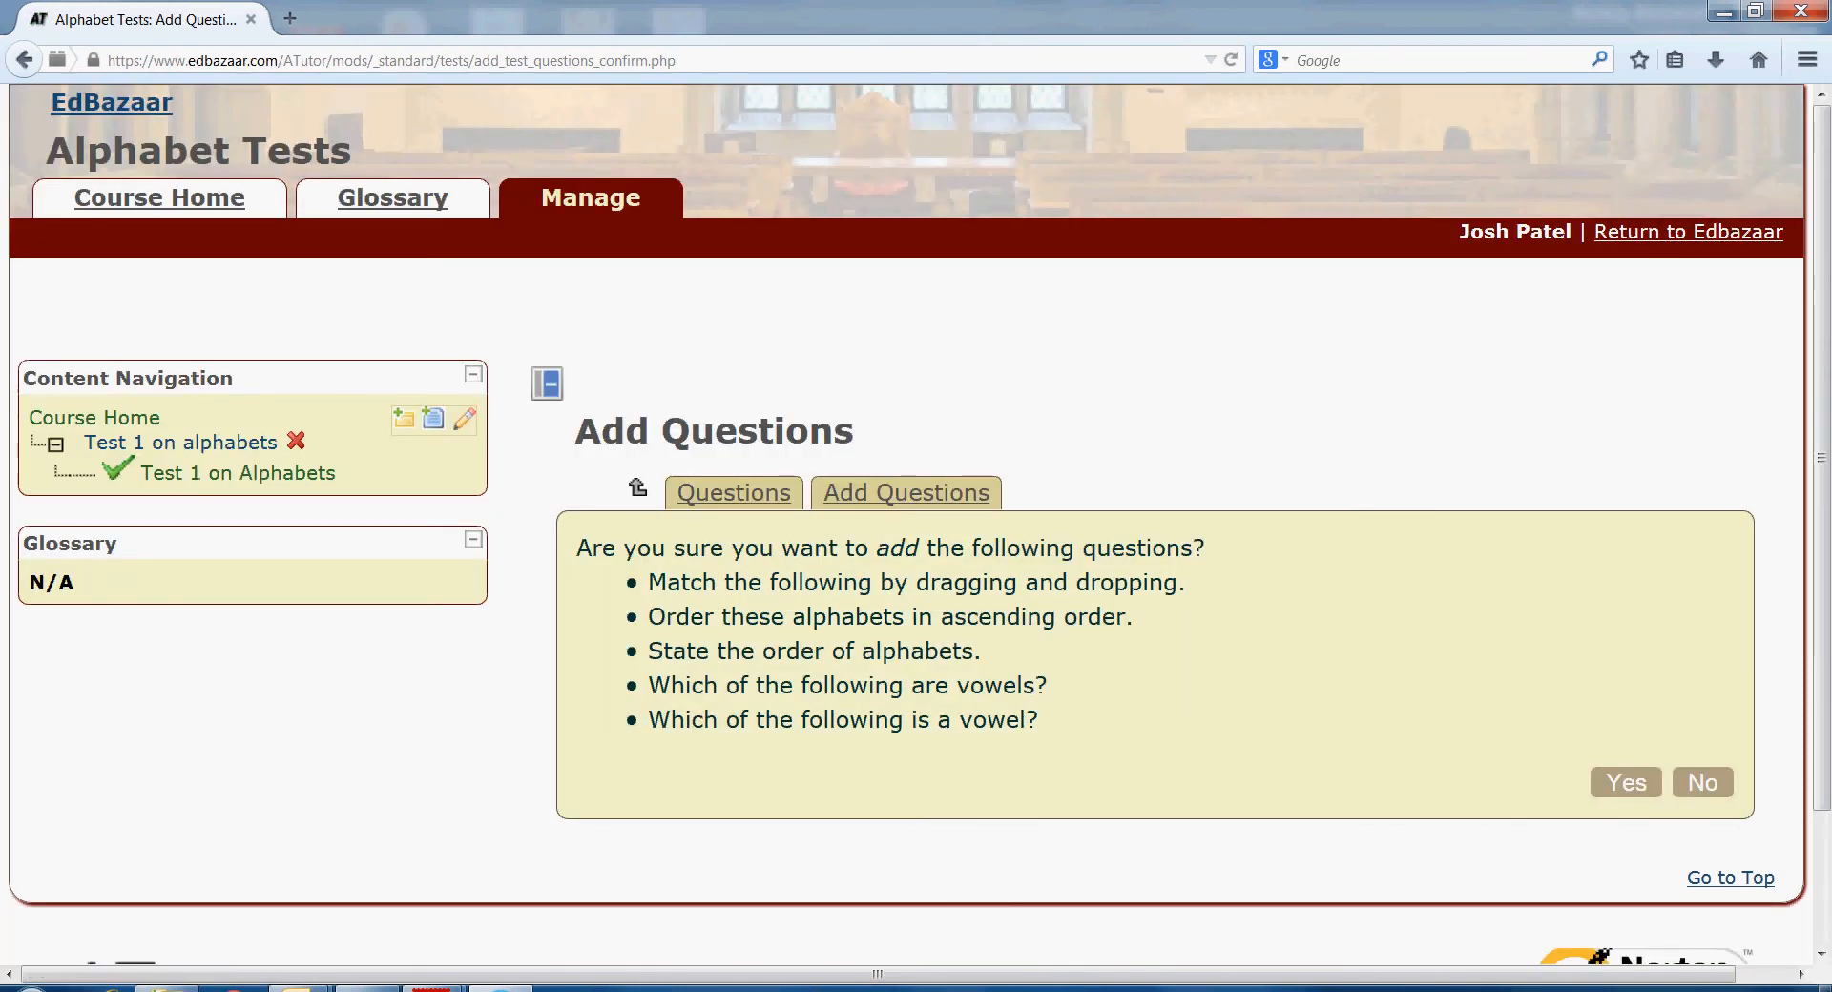
{"action": "left_click", "coordinate": [1625, 782]}
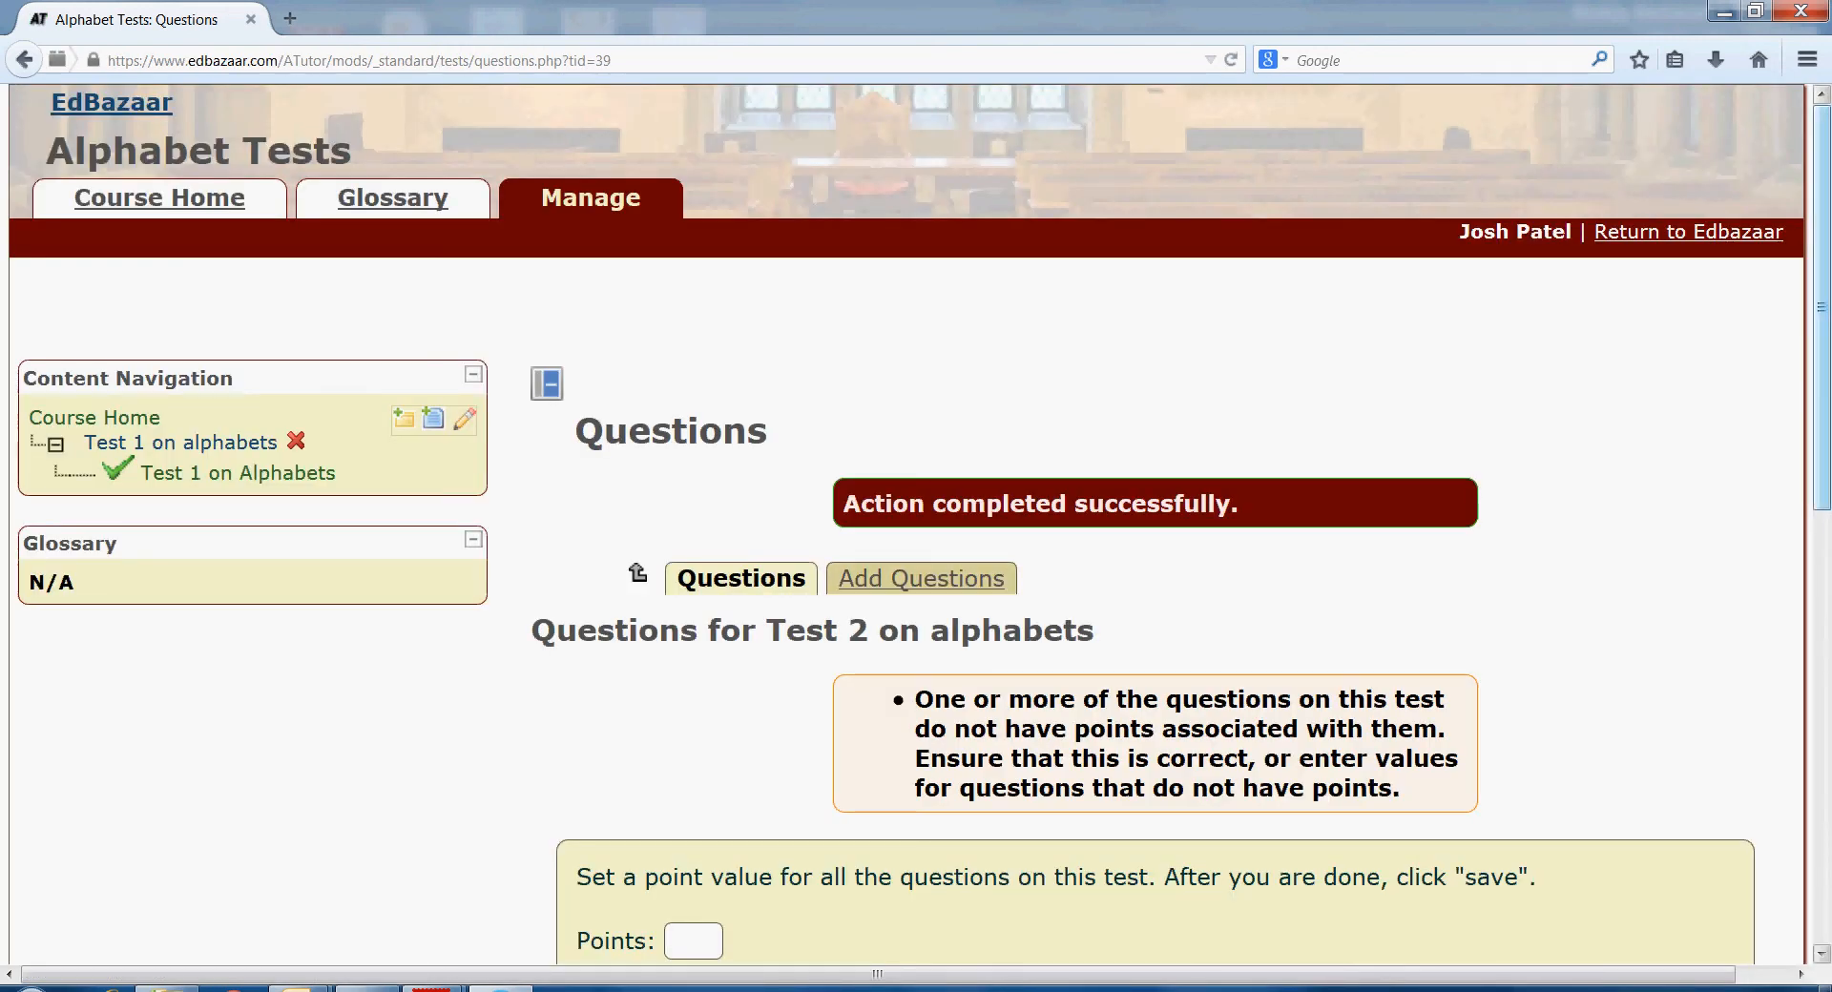
- Give every Test 2 question 2 points, question 3 three points, save, and return to Course Home
{"action": "scroll", "coordinate": [916, 525], "scroll_direction": "down", "scroll_amount": 6}
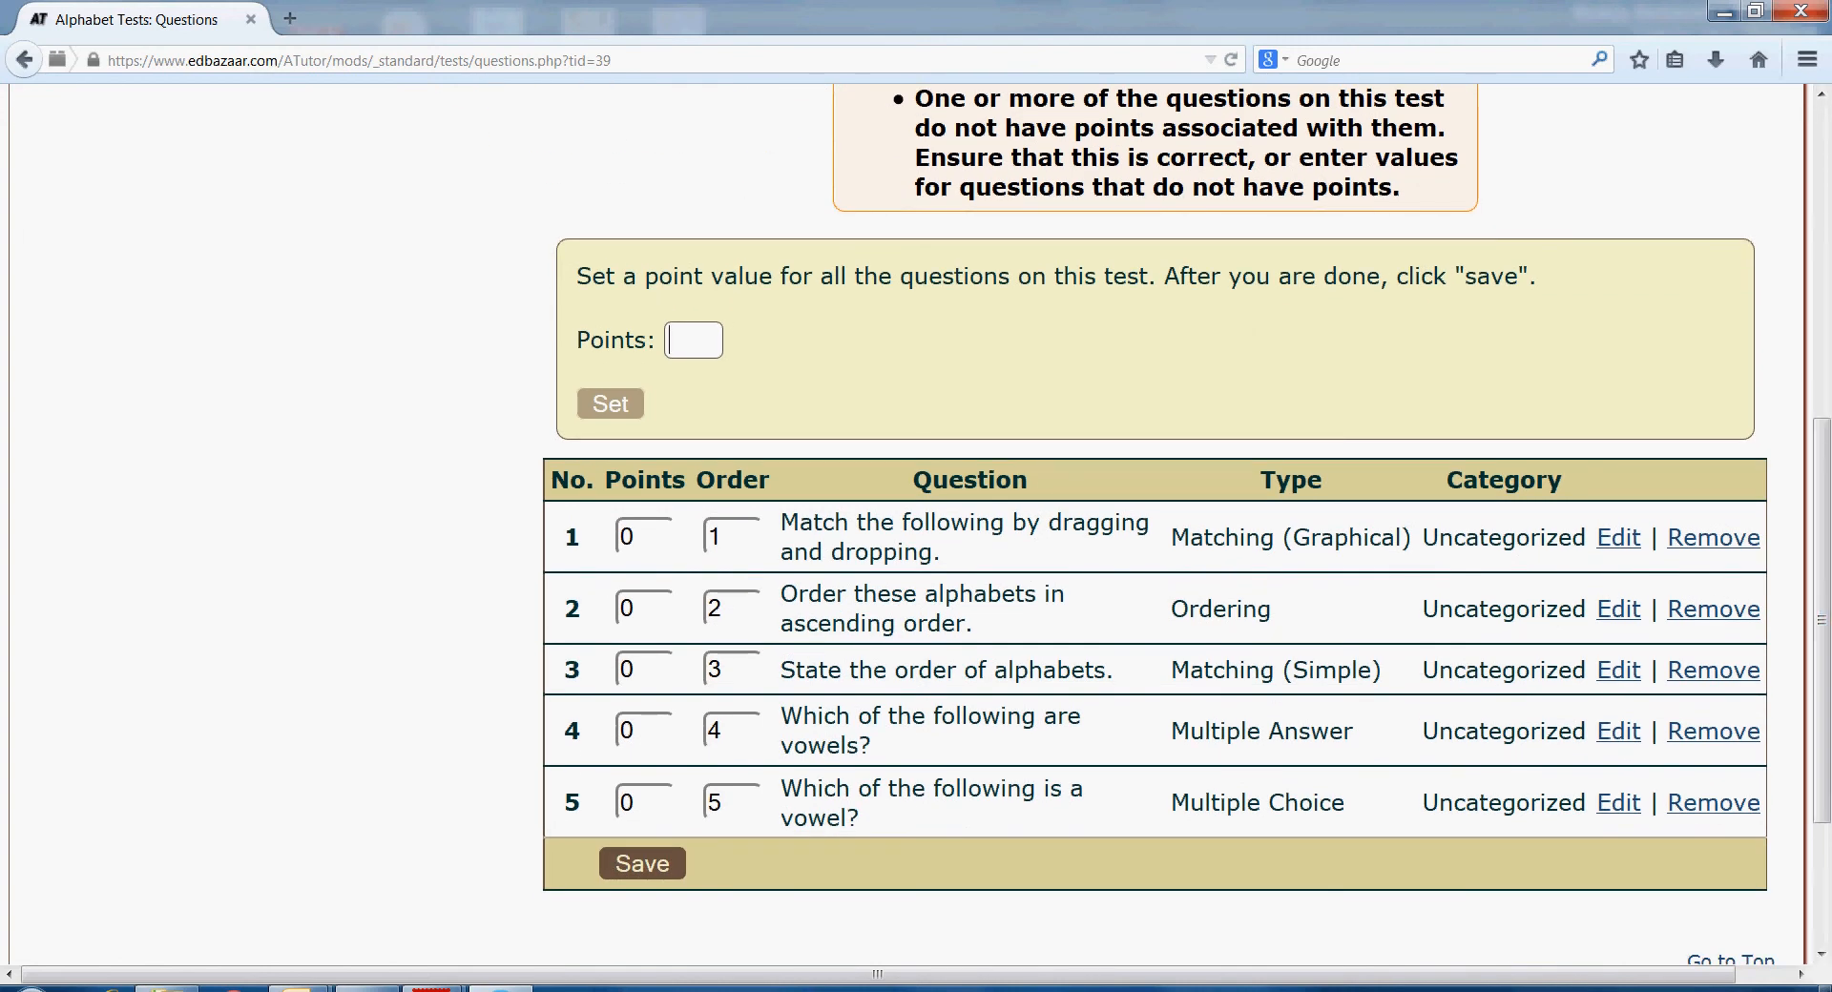
{"action": "type", "text": "2"}
{"action": "left_click", "coordinate": [611, 404]}
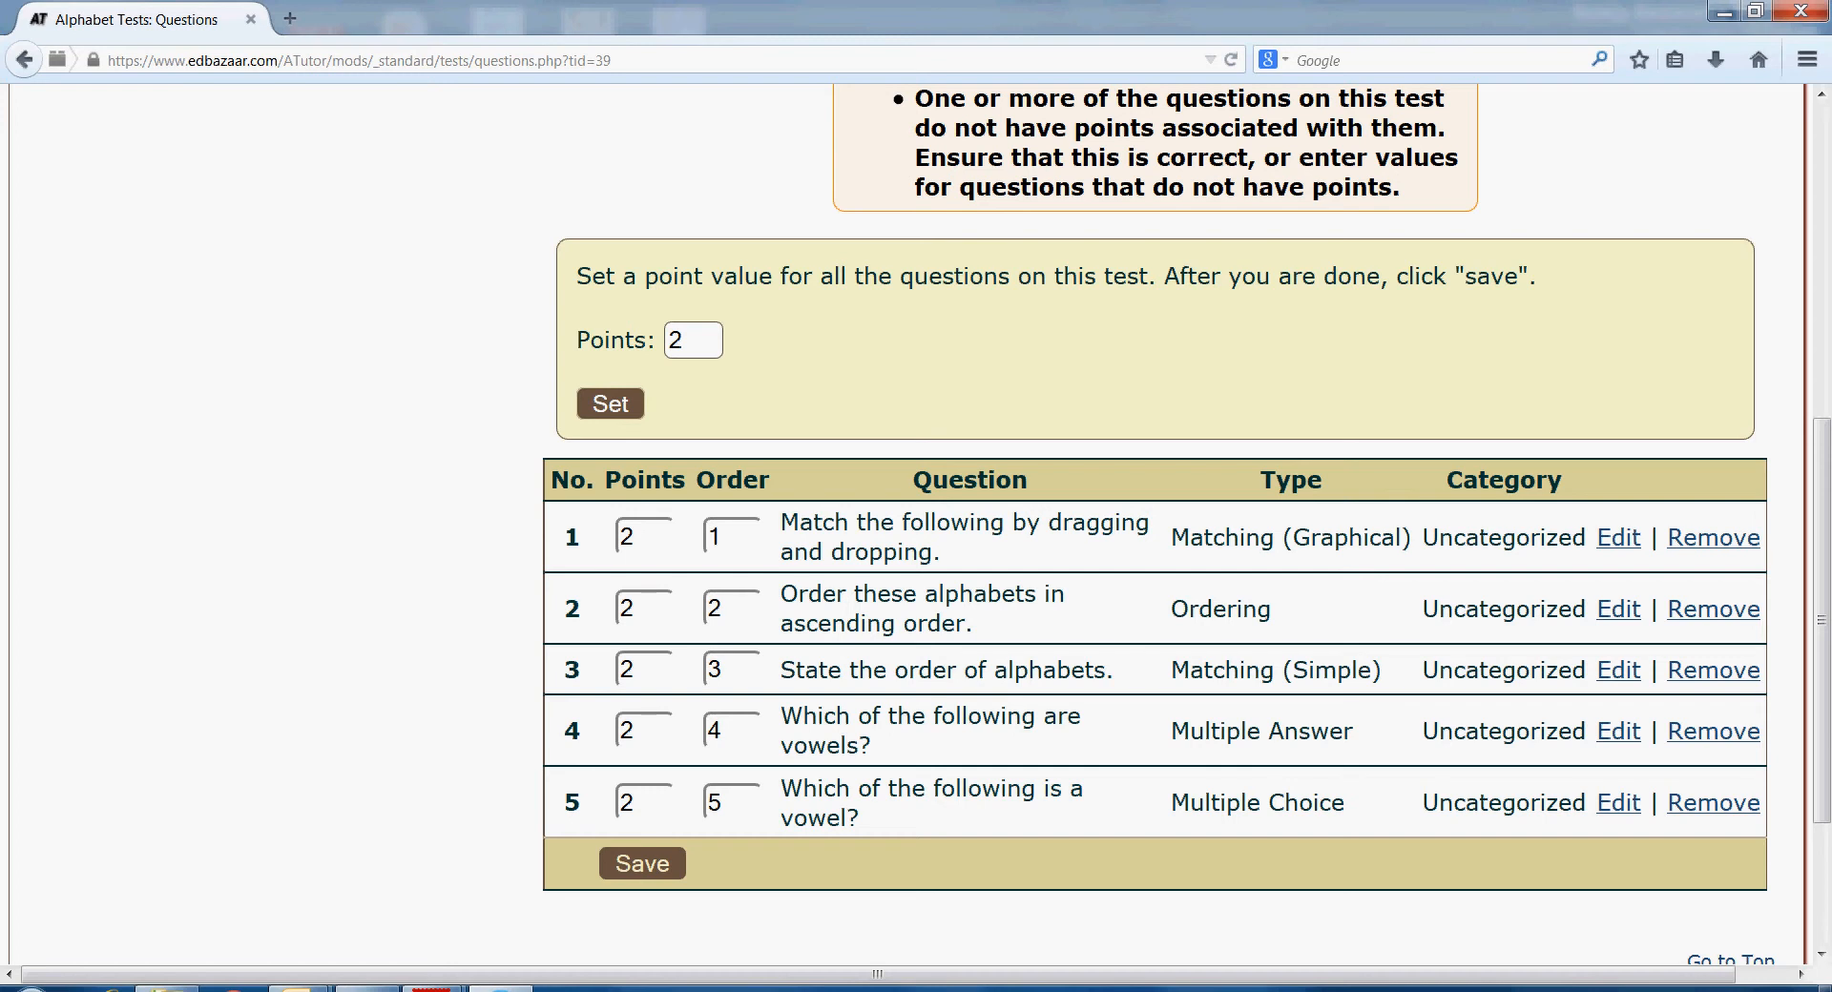
{"action": "left_click", "coordinate": [641, 670]}
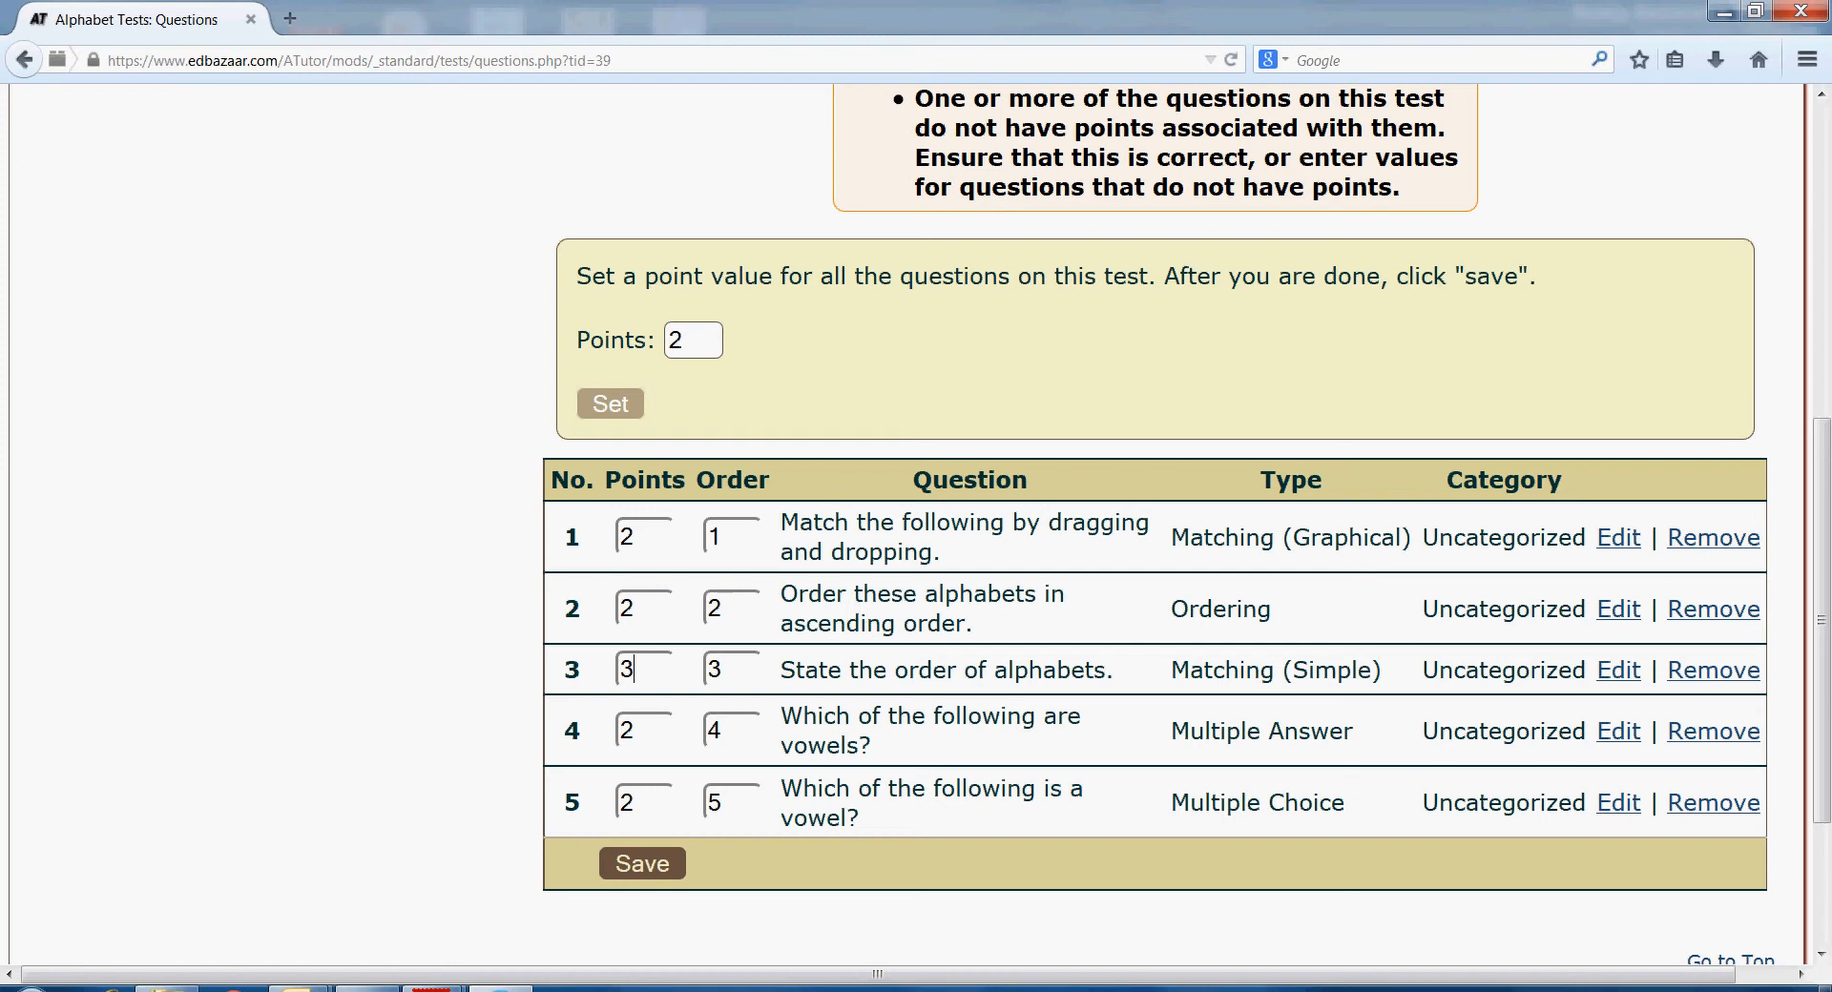
{"action": "left_click", "coordinate": [642, 863]}
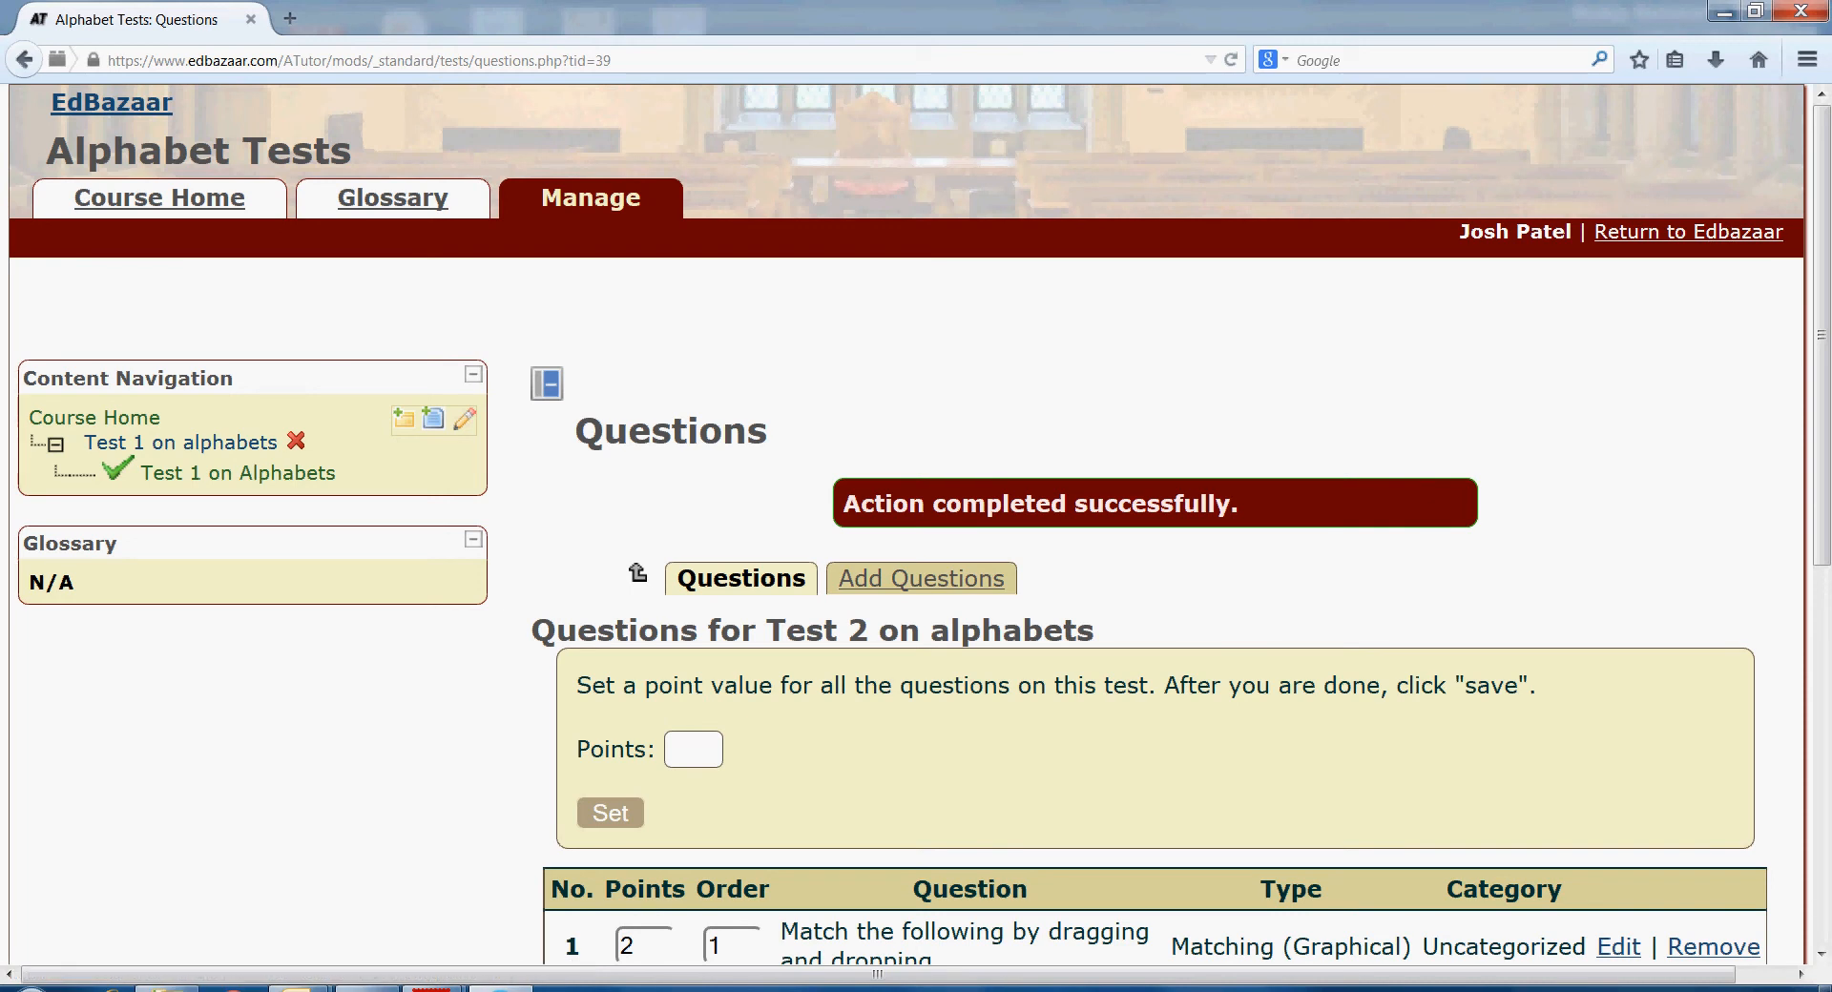
{"action": "left_click", "coordinate": [159, 197]}
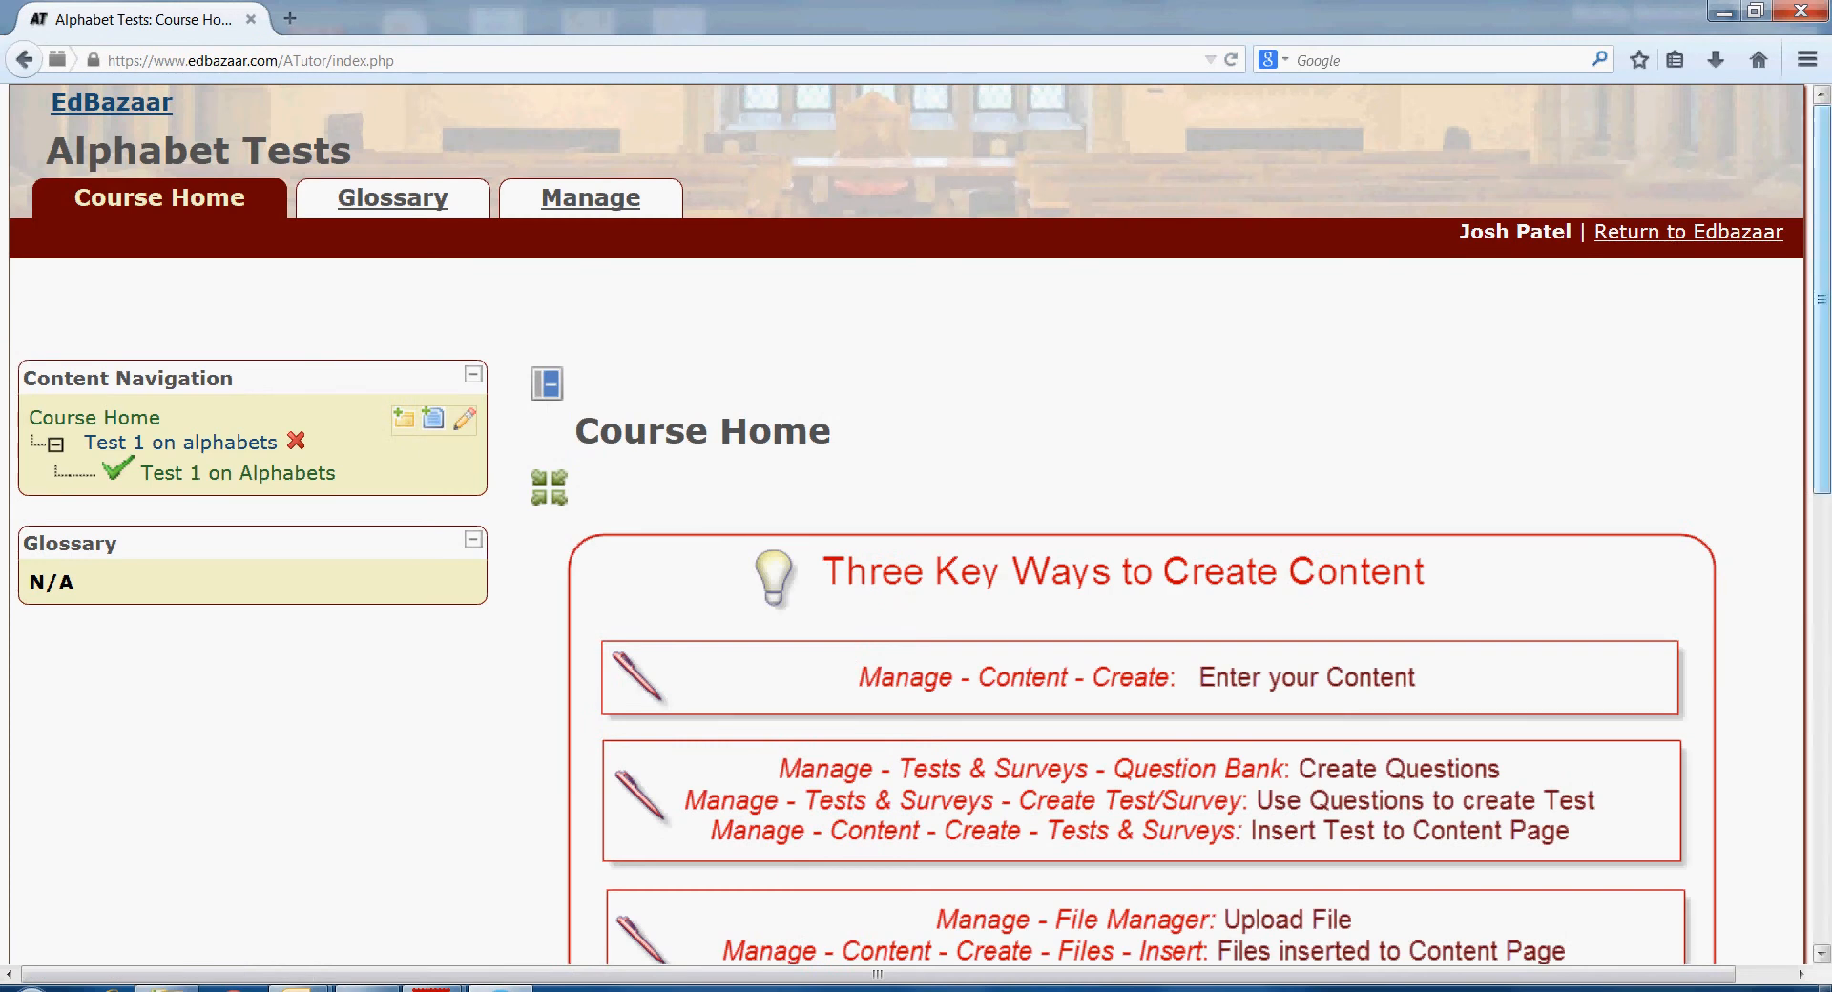
- Bring up a blank Create content form from the Manage page
{"action": "scroll", "coordinate": [916, 525], "scroll_direction": "down", "scroll_amount": 3}
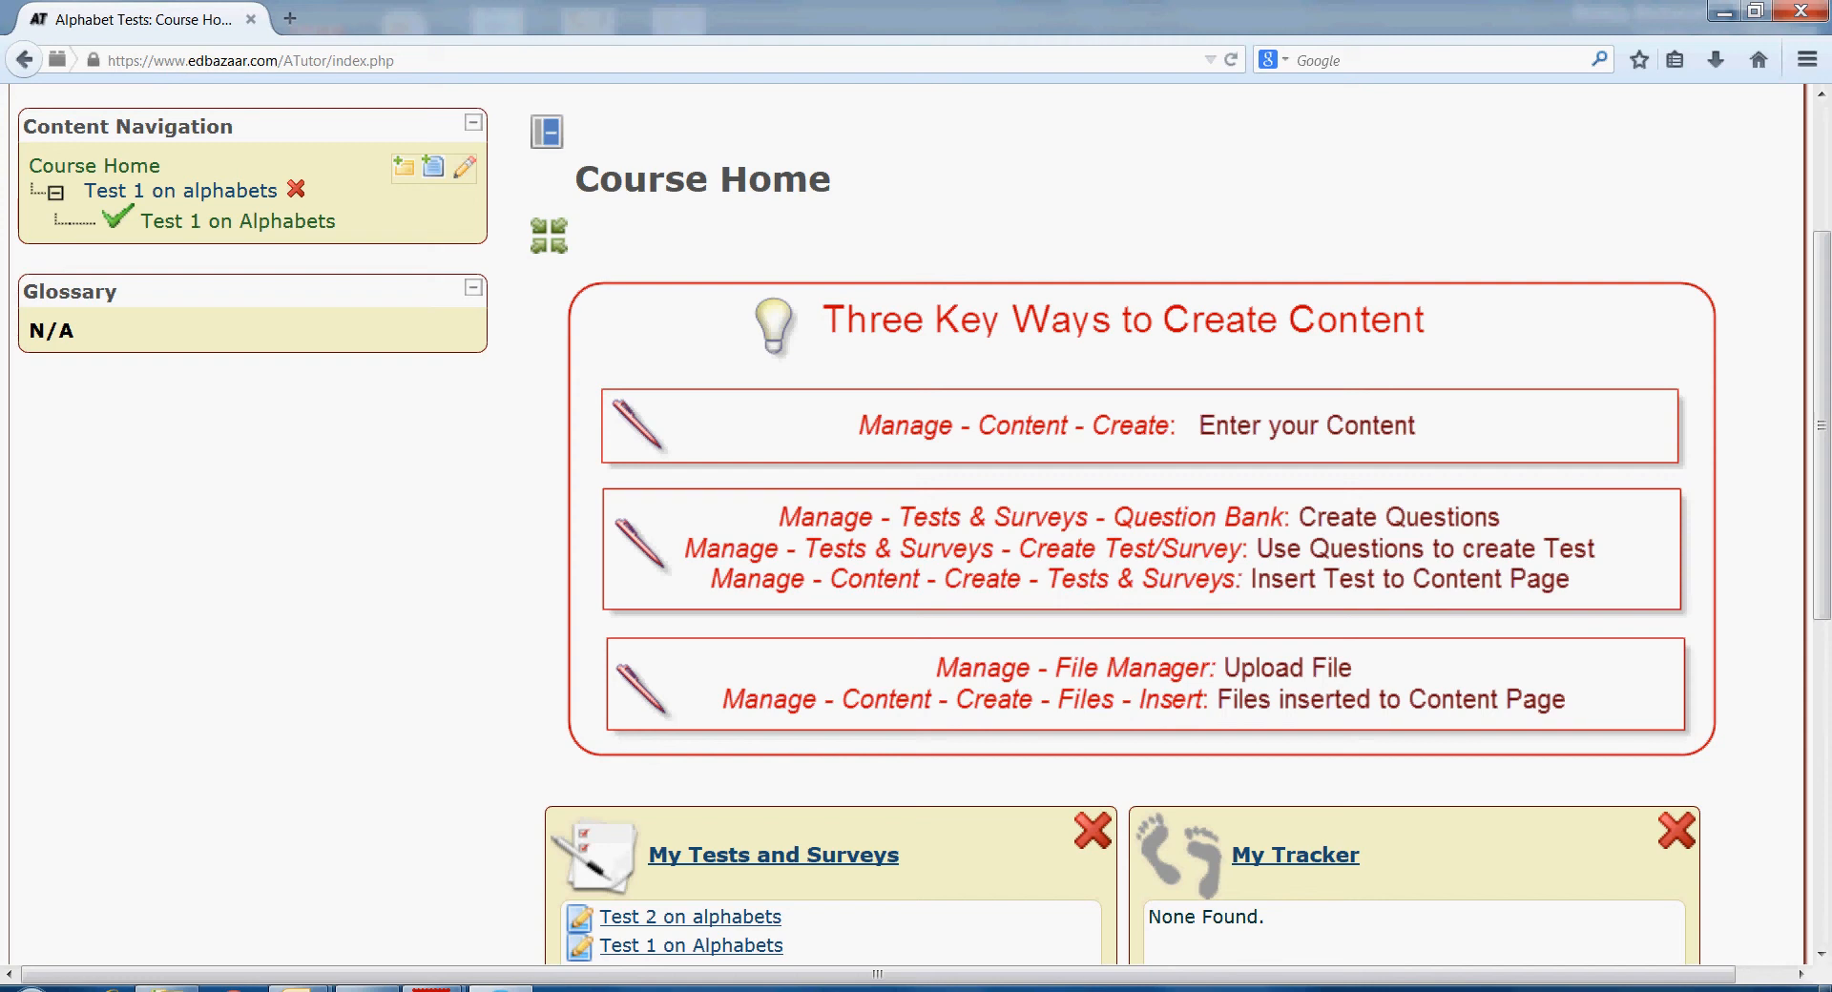
{"action": "scroll", "coordinate": [916, 525], "scroll_direction": "up", "scroll_amount": 3}
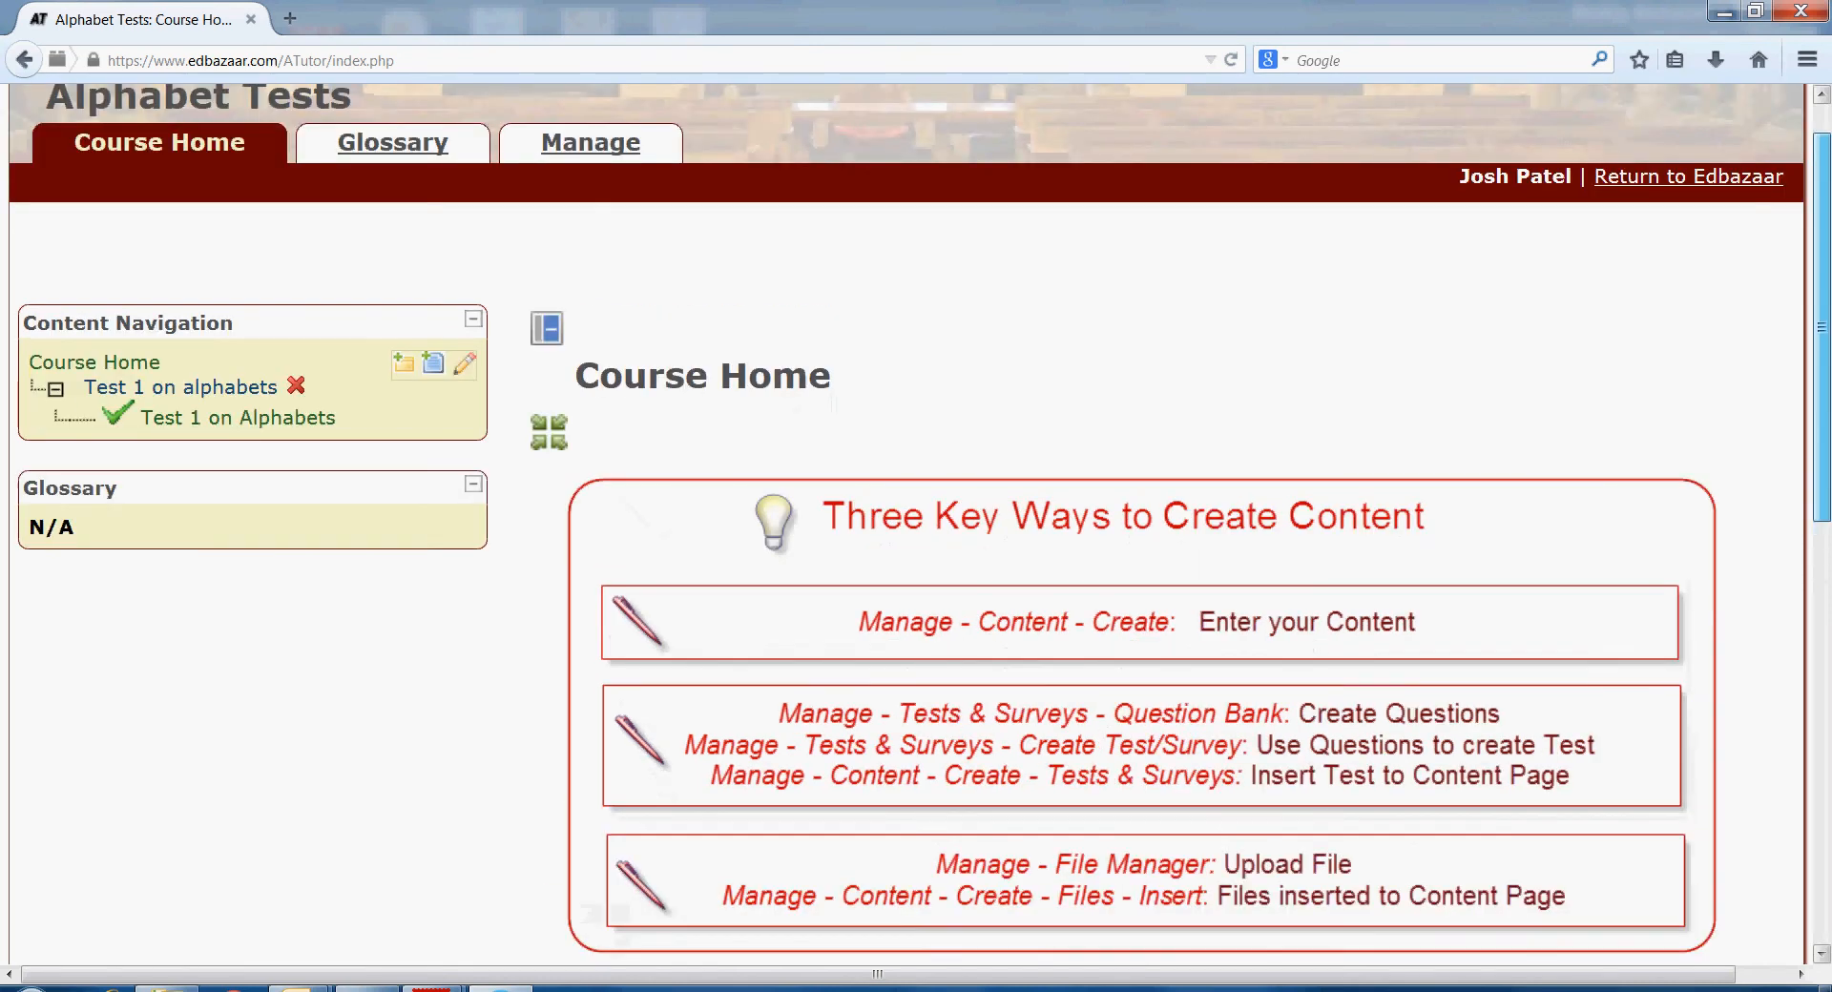
{"action": "left_click", "coordinate": [591, 198]}
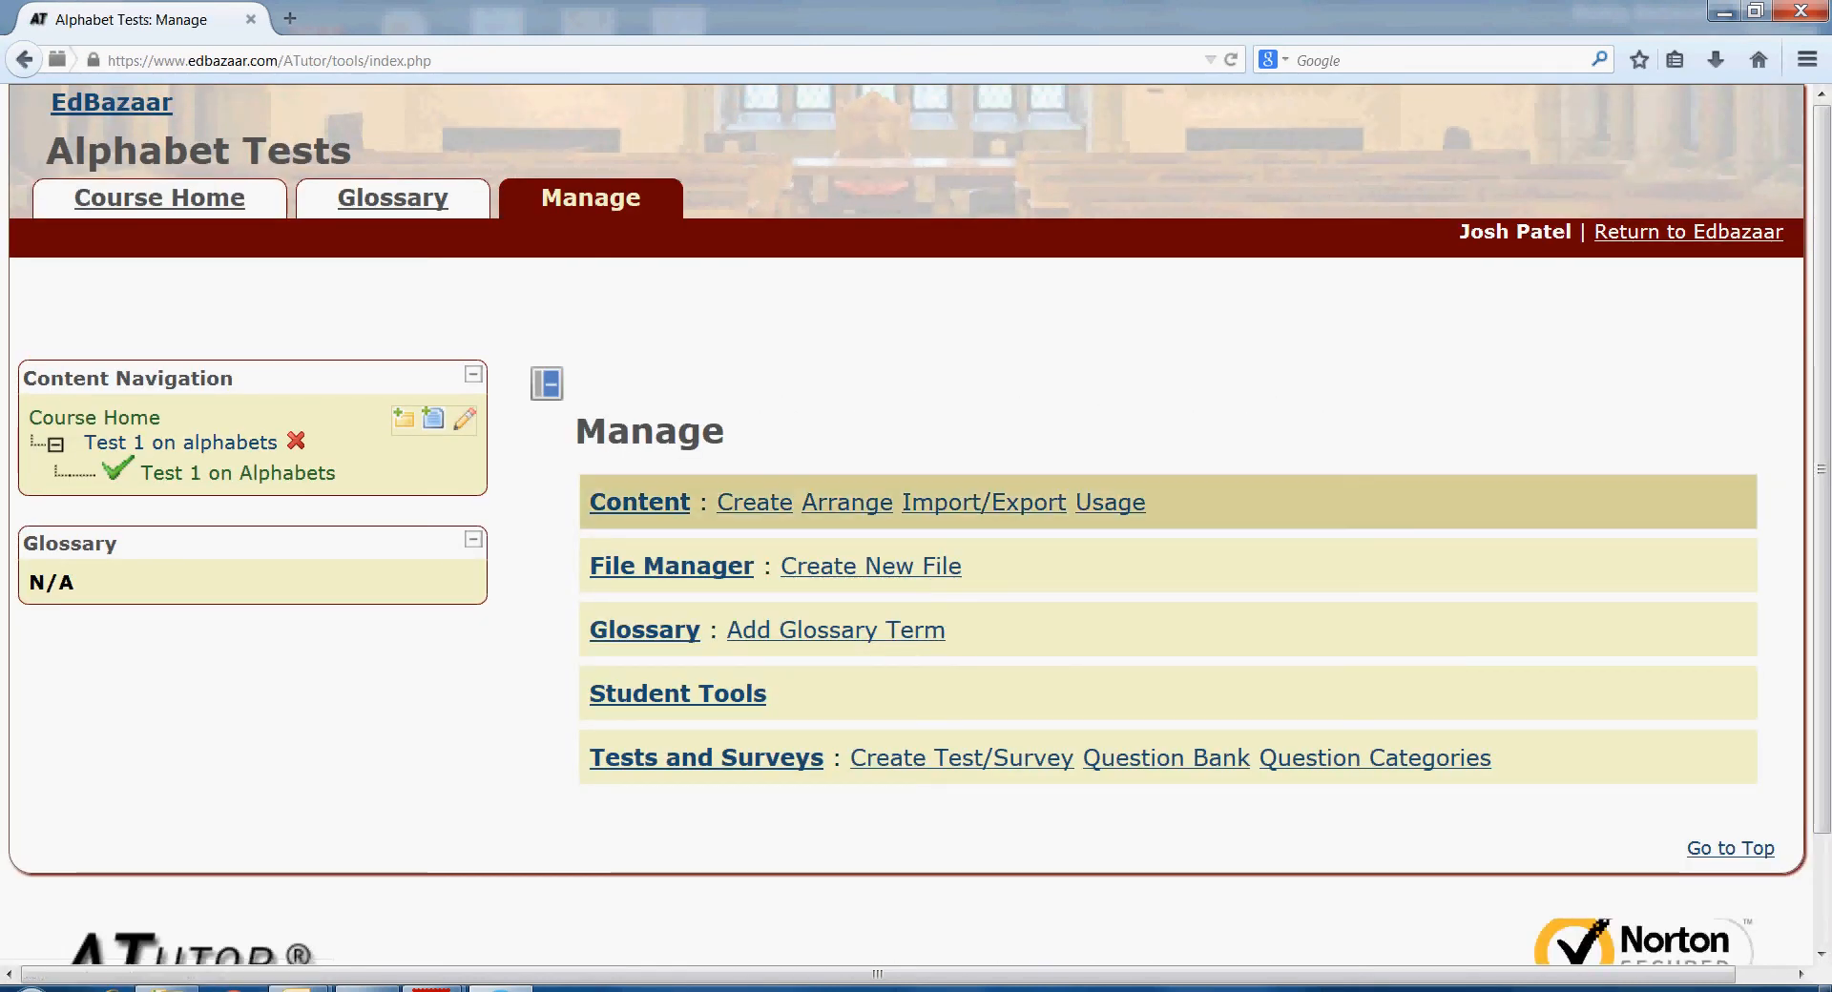
{"action": "left_click", "coordinate": [754, 503]}
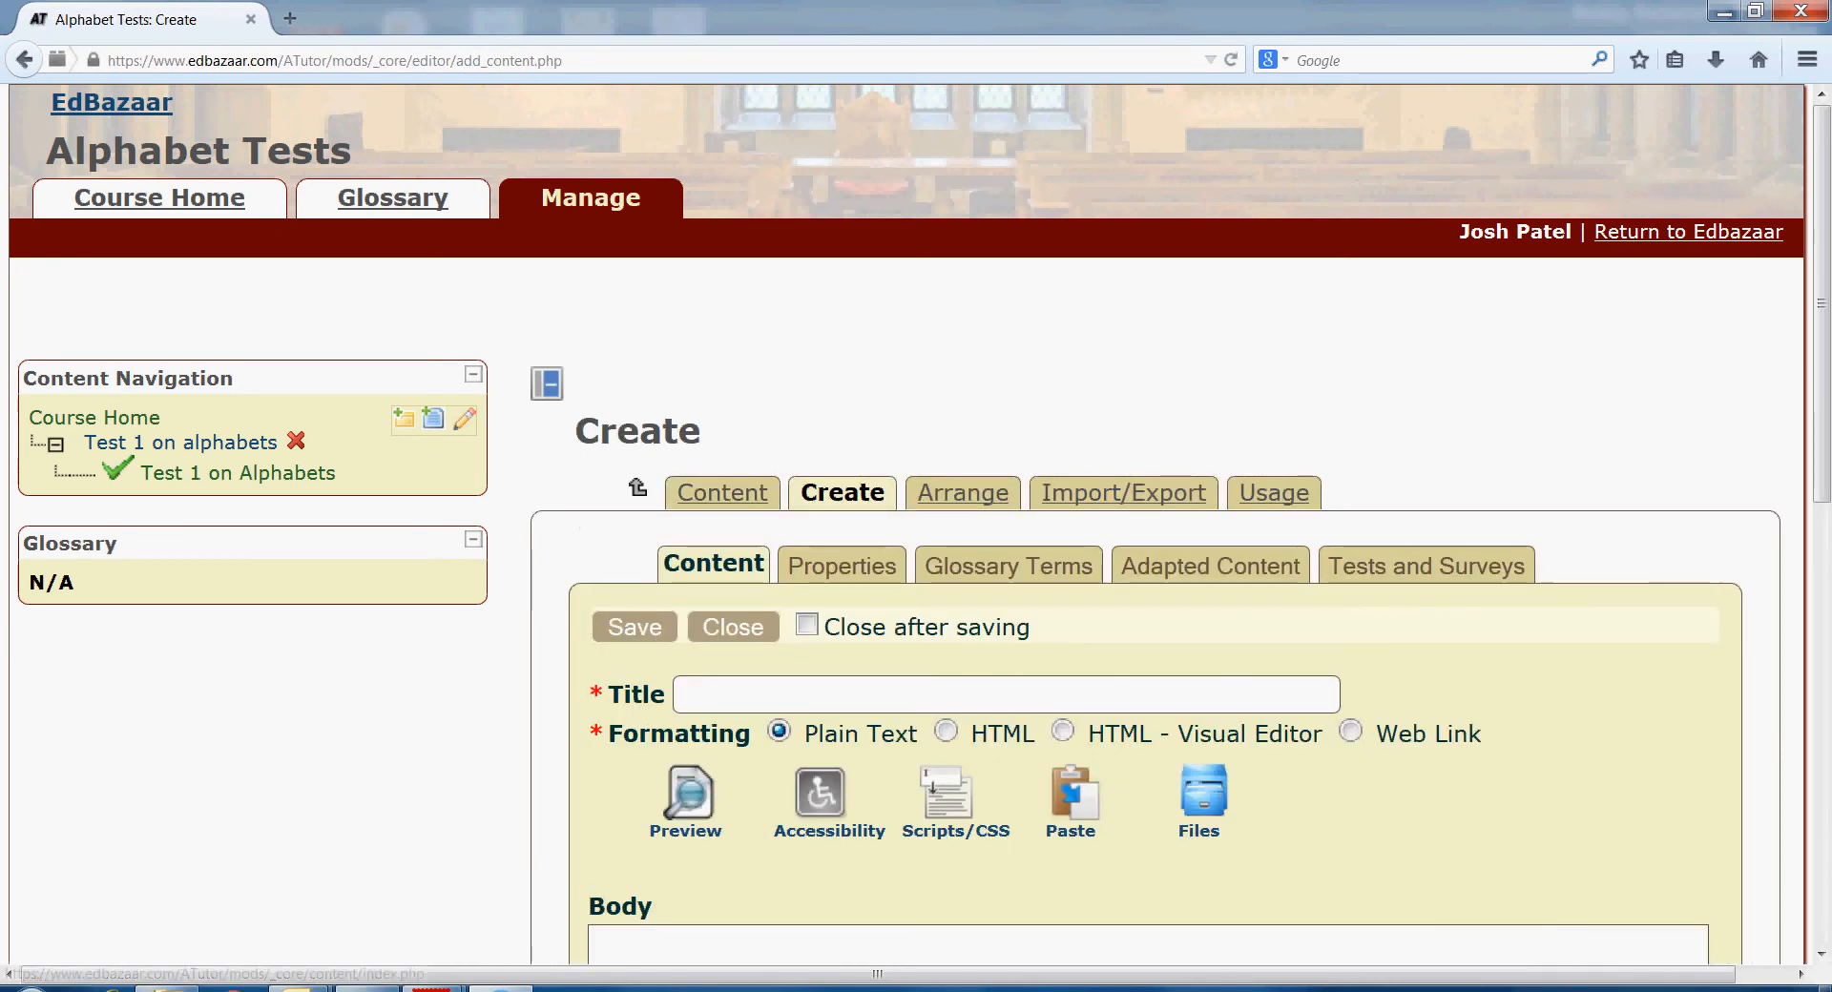
- Save a content page titled 'Test 2 on alphabets' and show its test-linking options
{"action": "scroll", "coordinate": [916, 506], "scroll_direction": "down", "scroll_amount": 3}
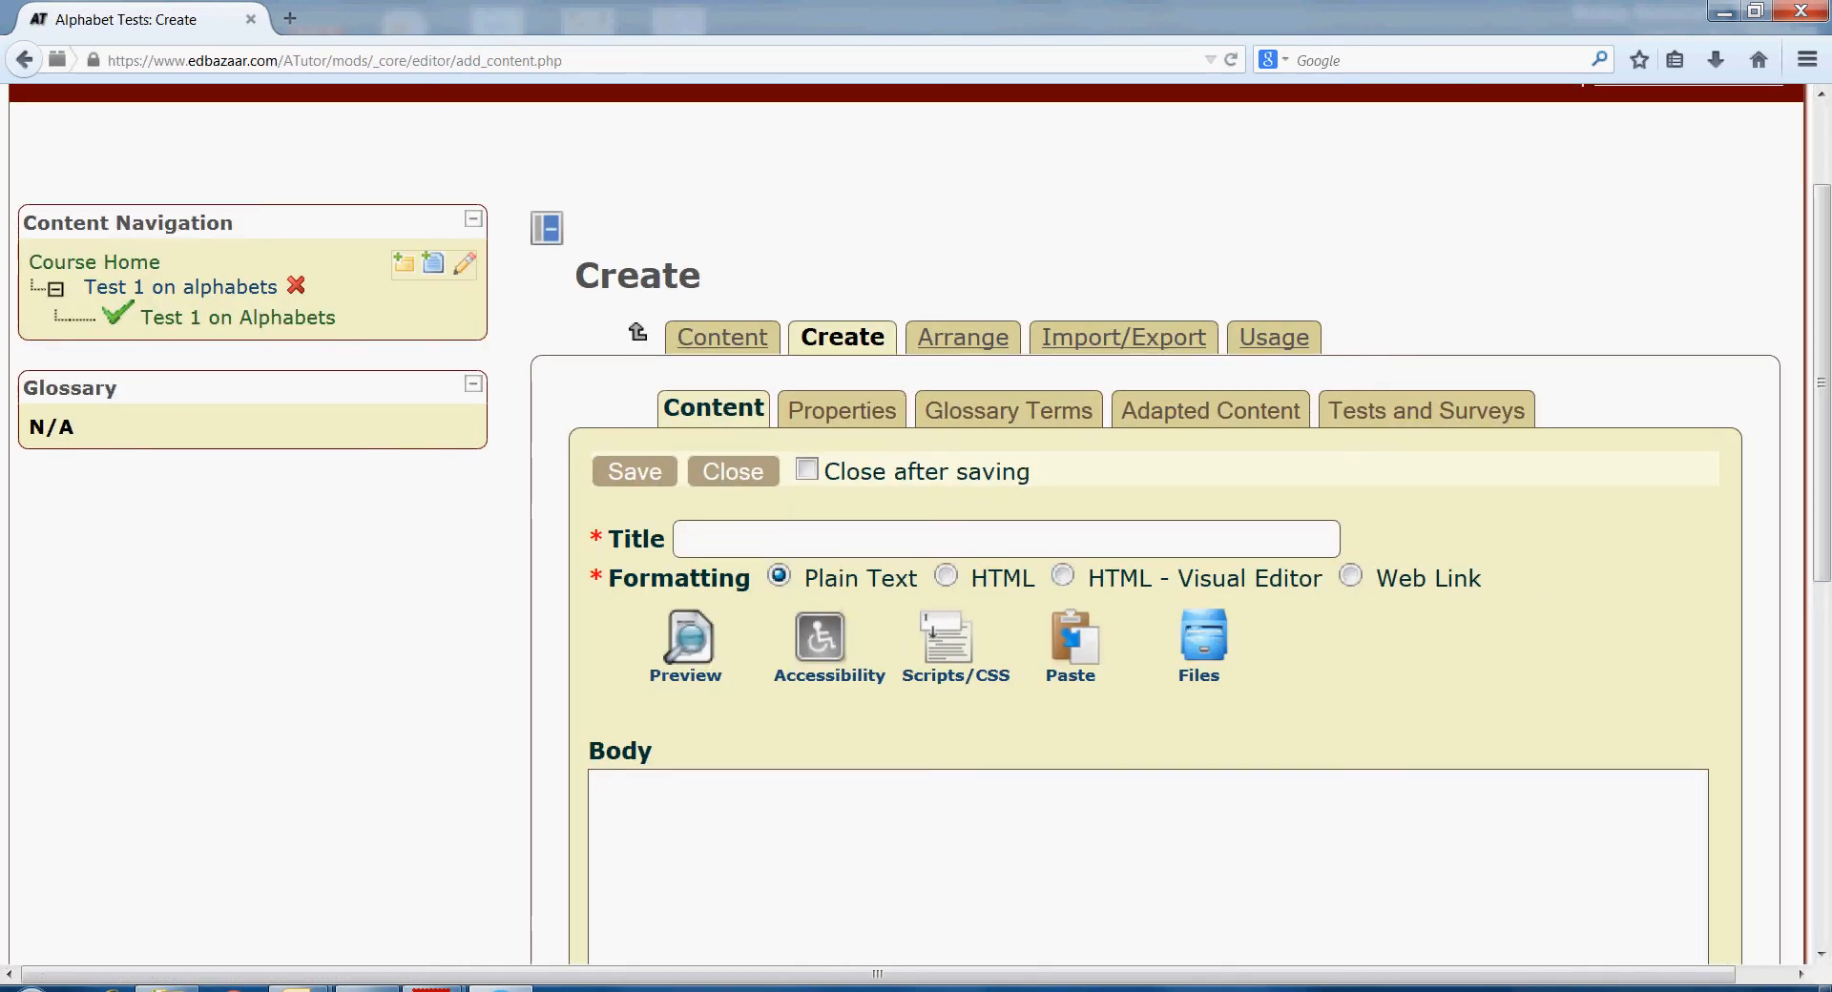
{"action": "type", "text": "Test 2 on alphabets"}
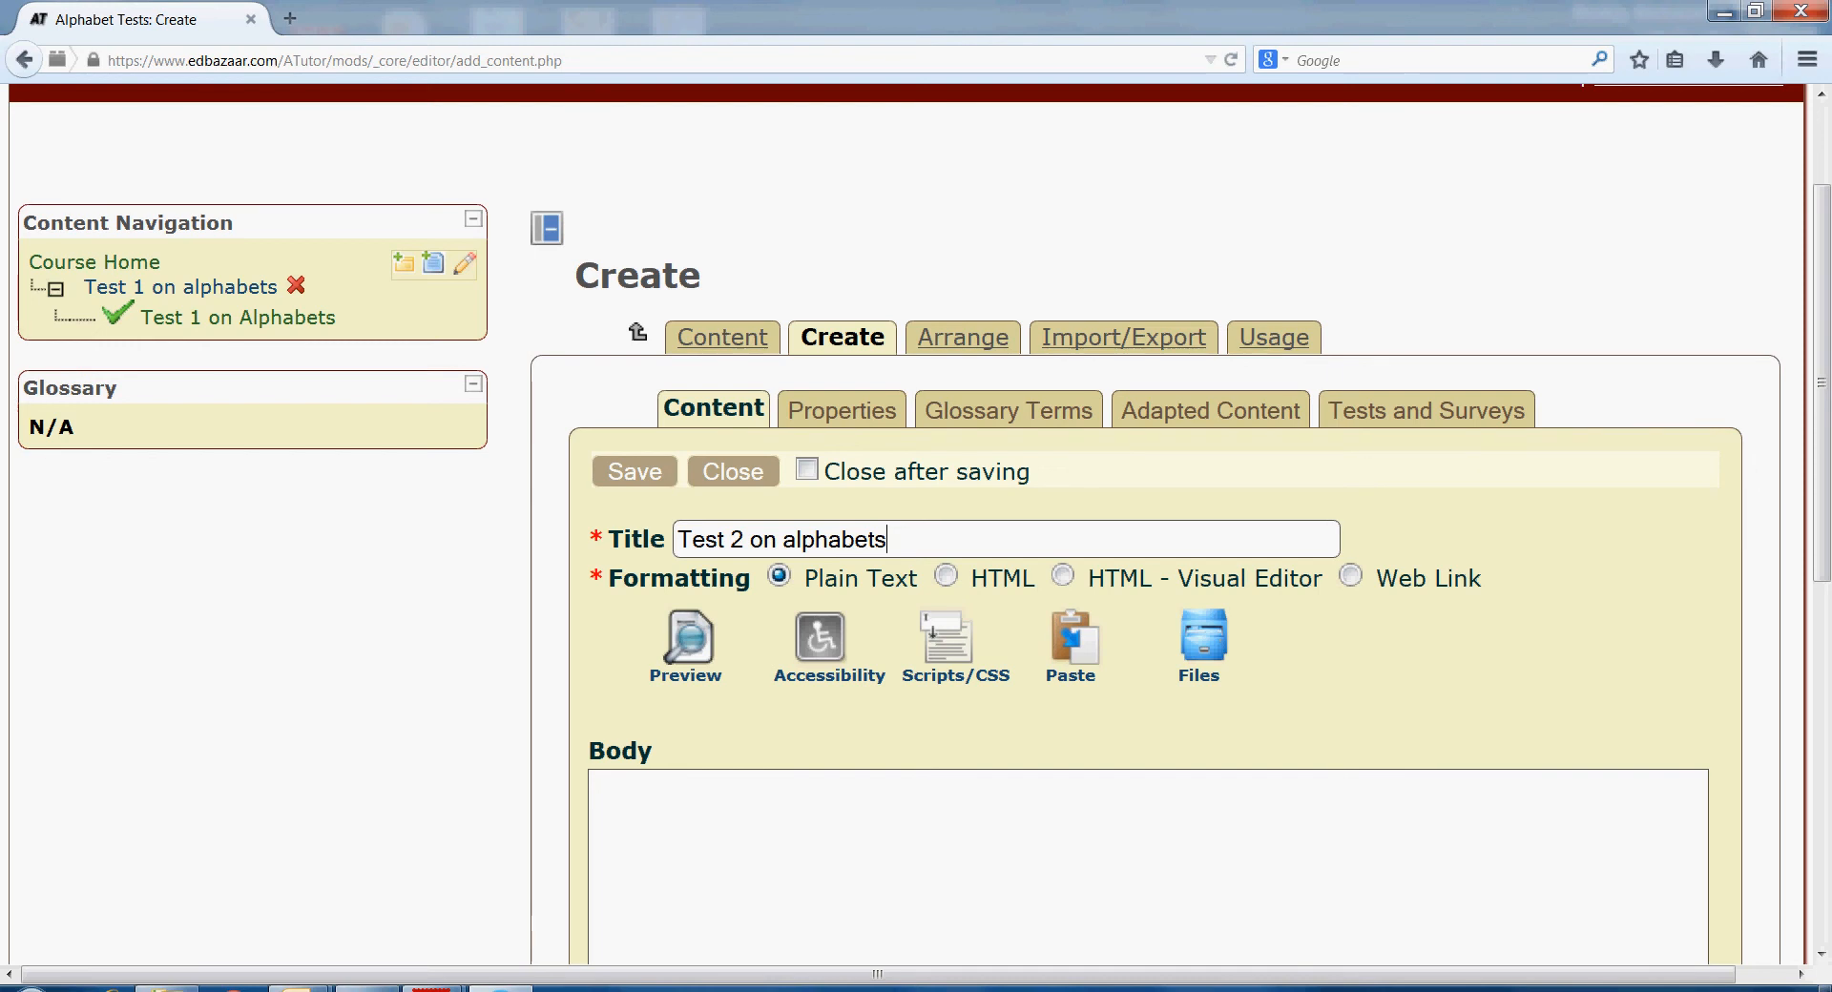
{"action": "left_click", "coordinate": [634, 472]}
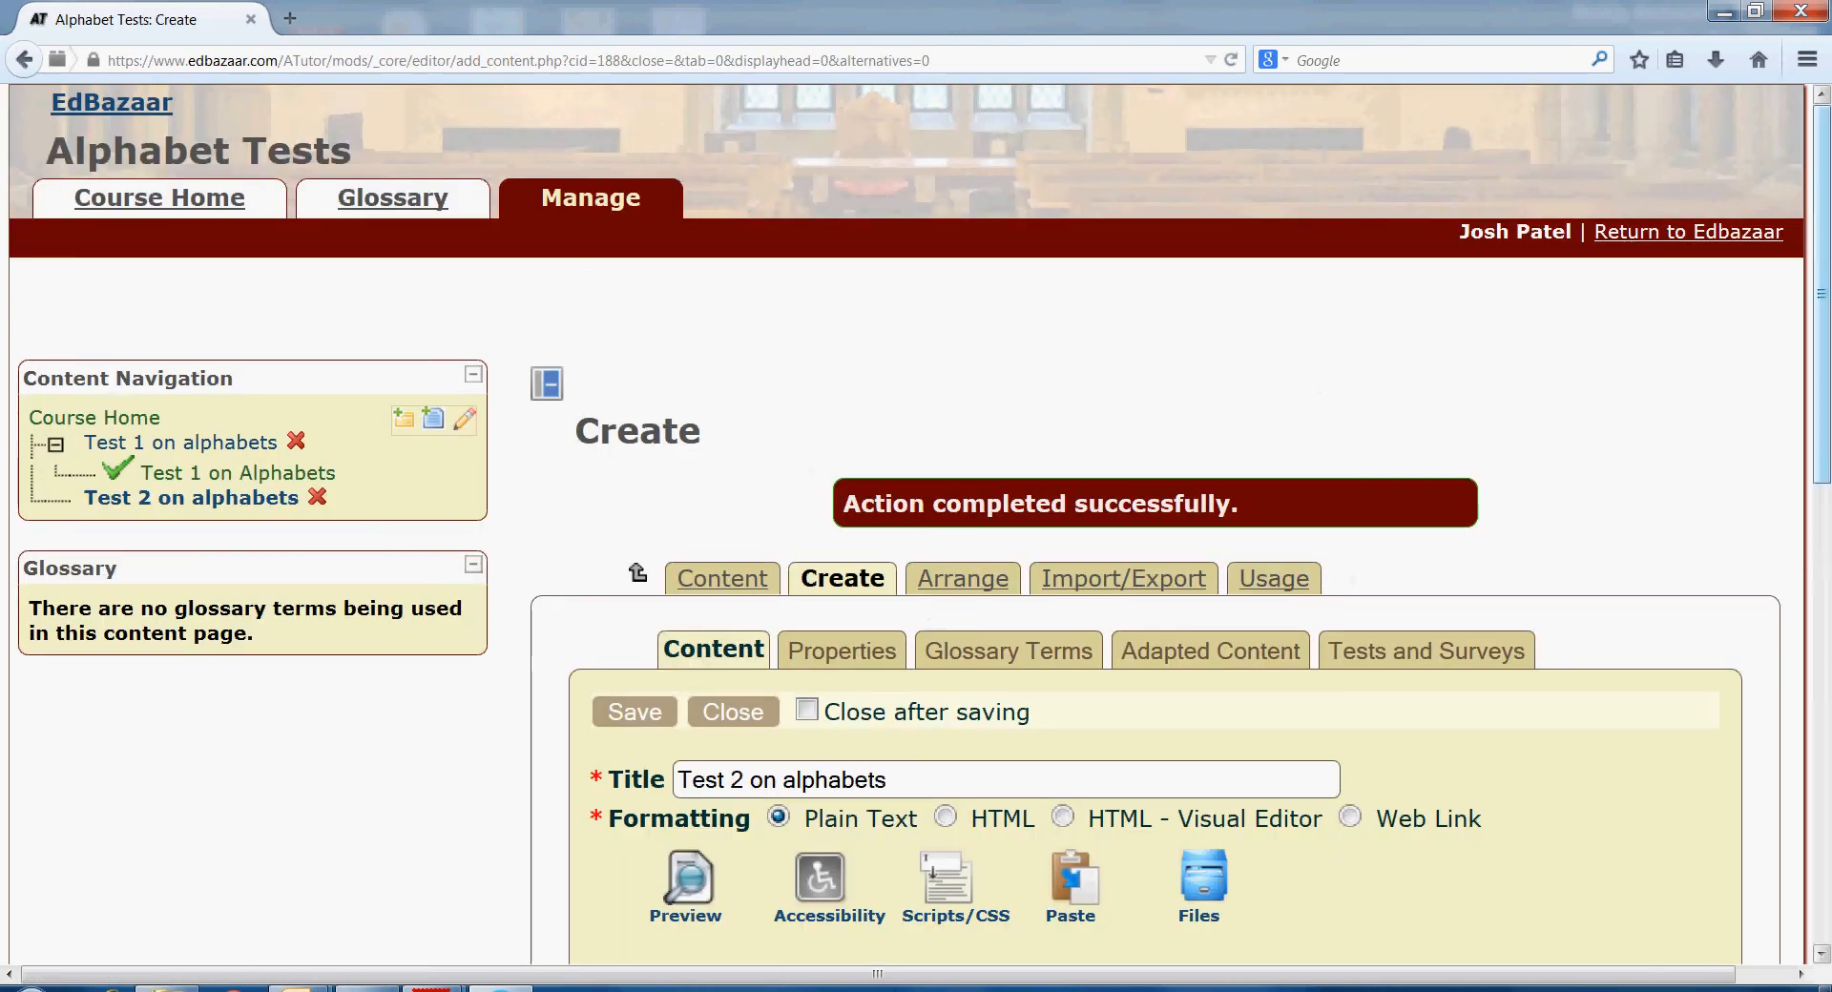
{"action": "left_click_drag", "start_coordinate": [1822, 296], "coordinate": [1822, 414]}
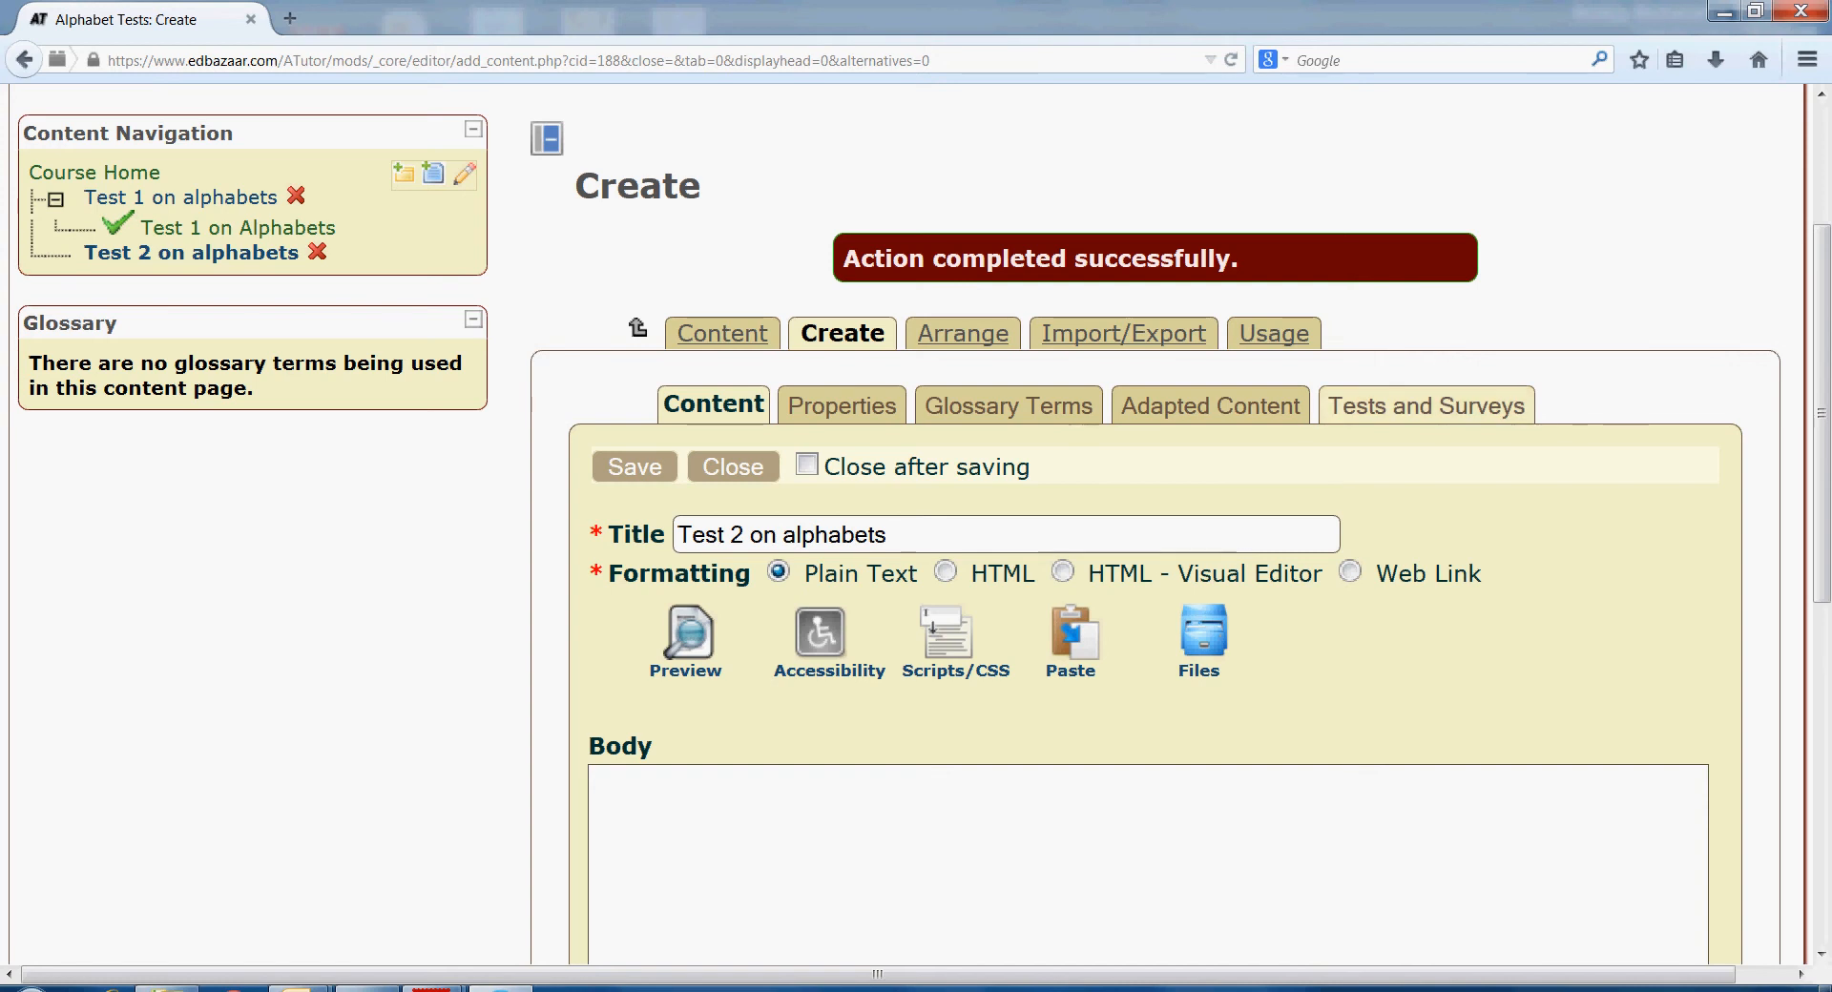
{"action": "left_click", "coordinate": [1427, 407]}
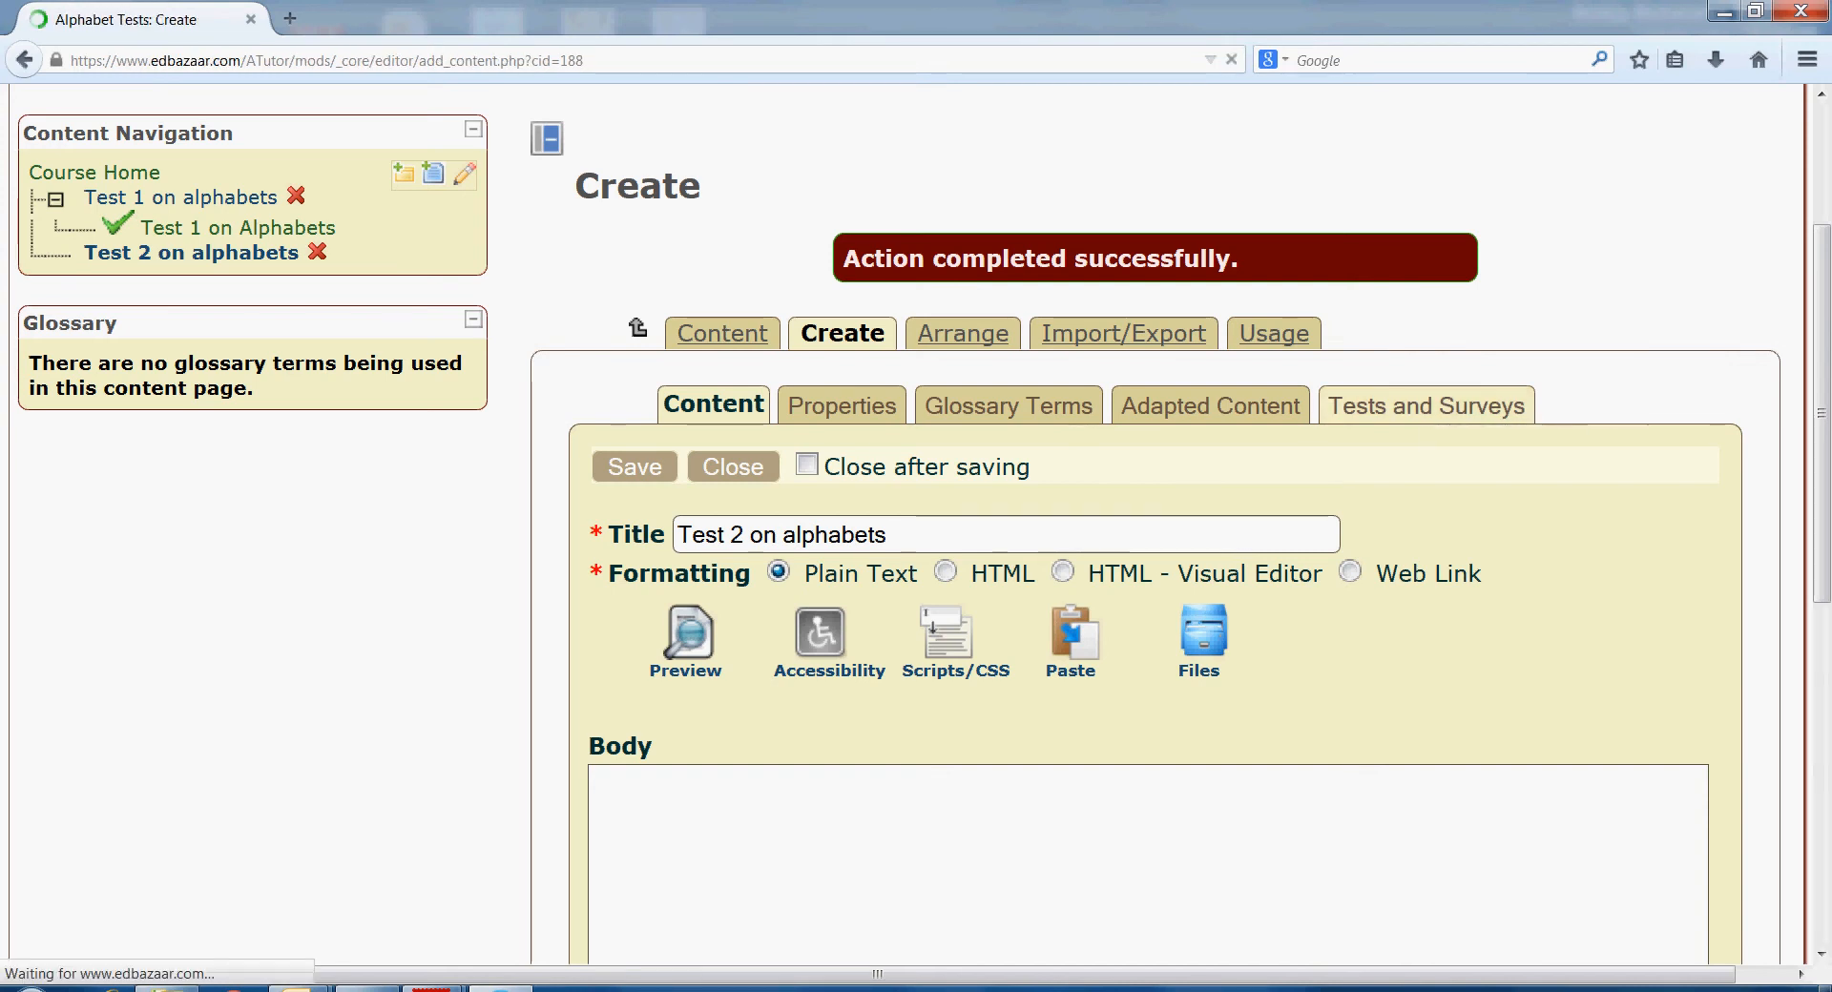
{"action": "left_click_drag", "start_coordinate": [1822, 275], "coordinate": [1822, 467]}
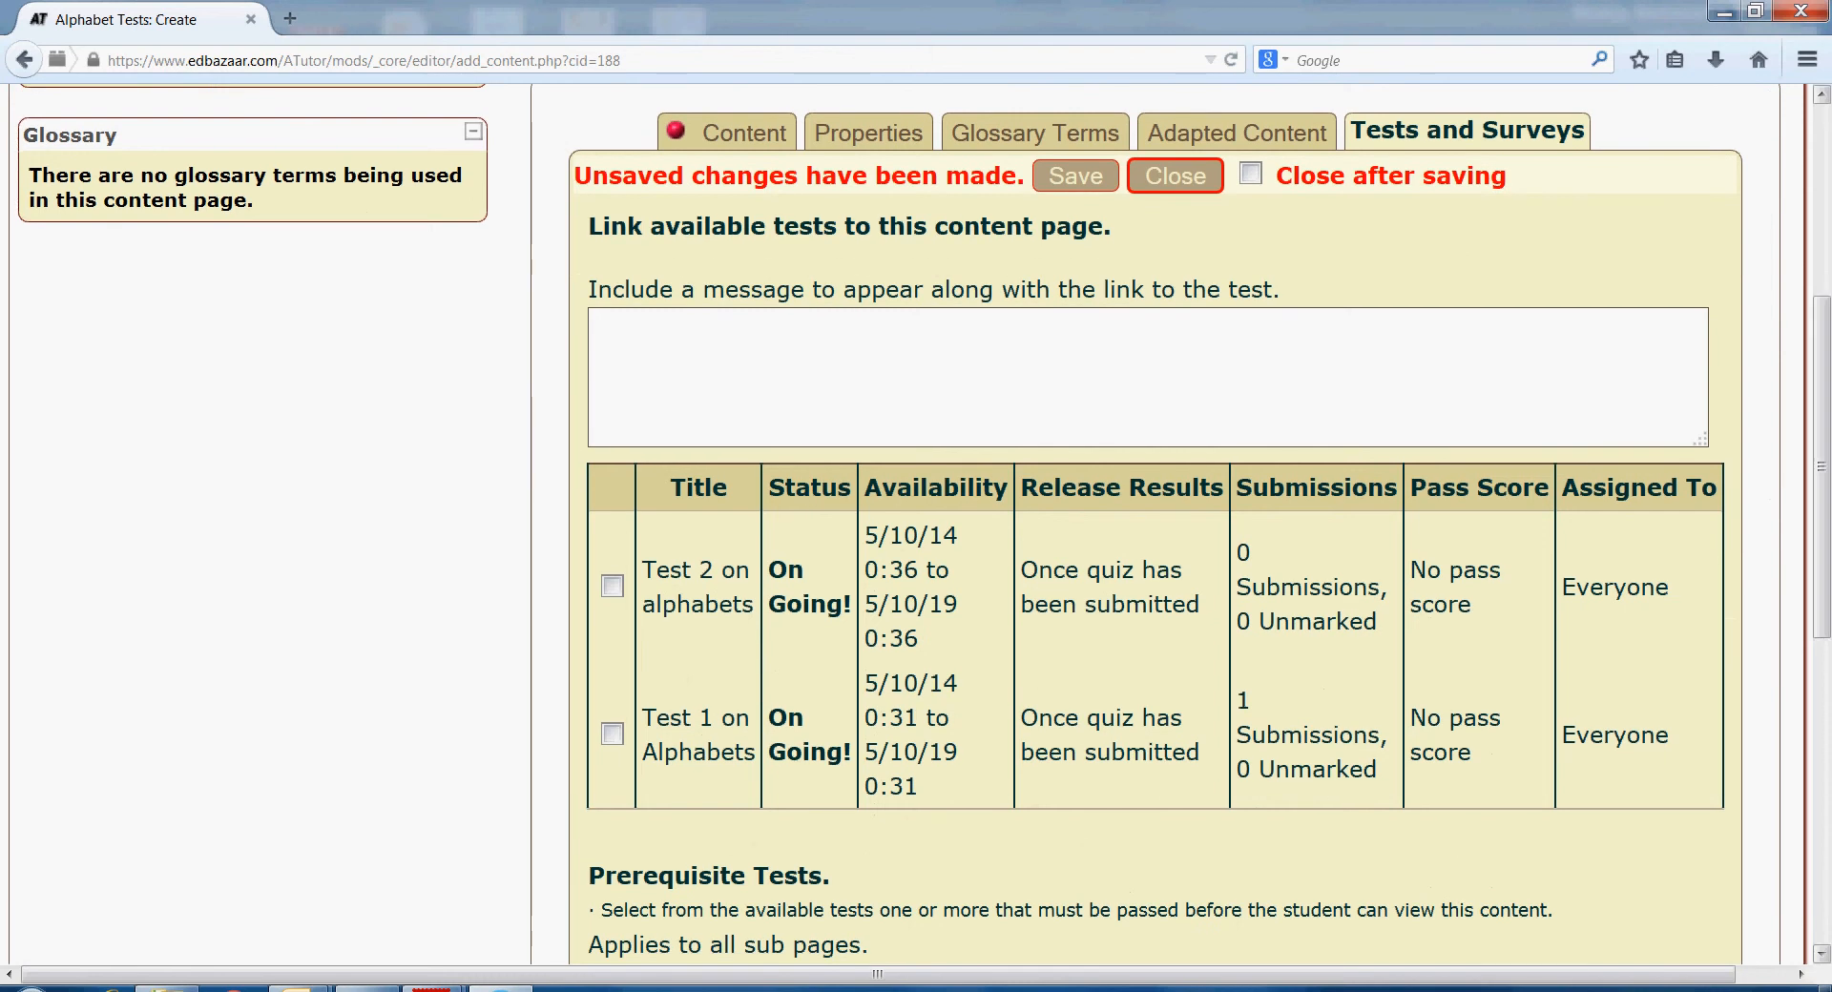
- Tick Test 2 on alphabets in the tests table and save the link to the content page
{"action": "left_click", "coordinate": [613, 586]}
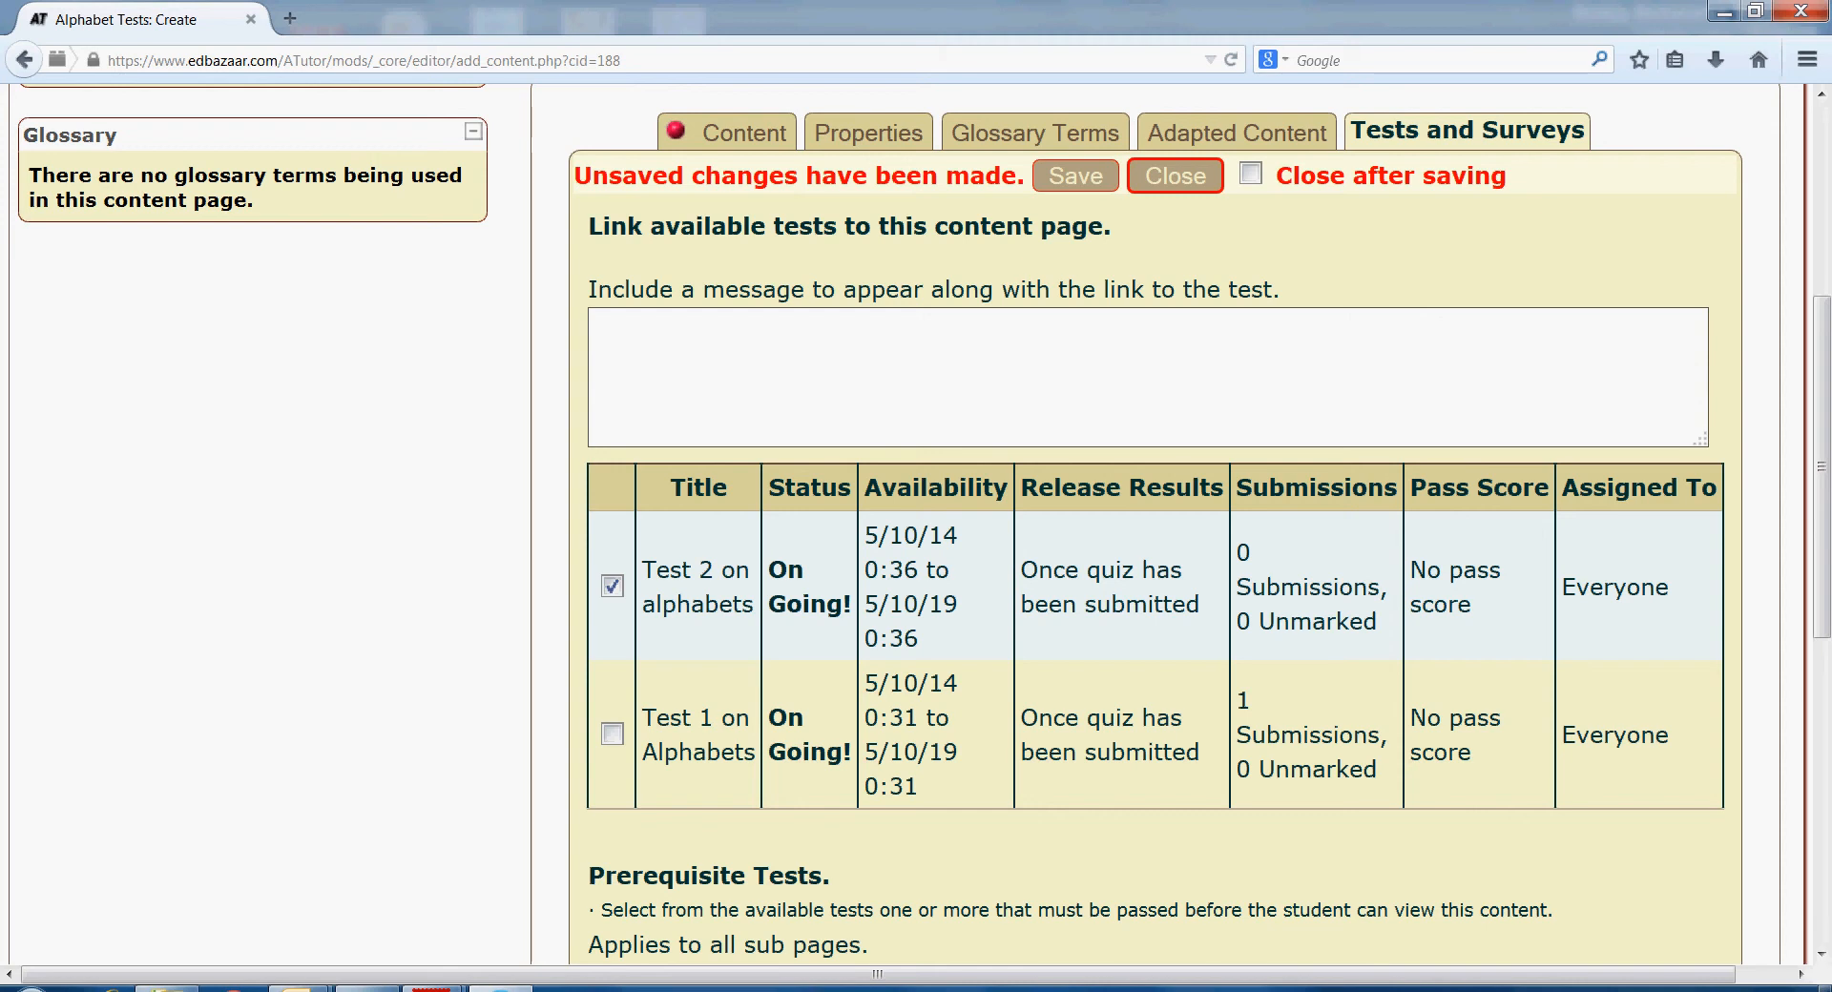
{"action": "left_click", "coordinate": [1075, 176]}
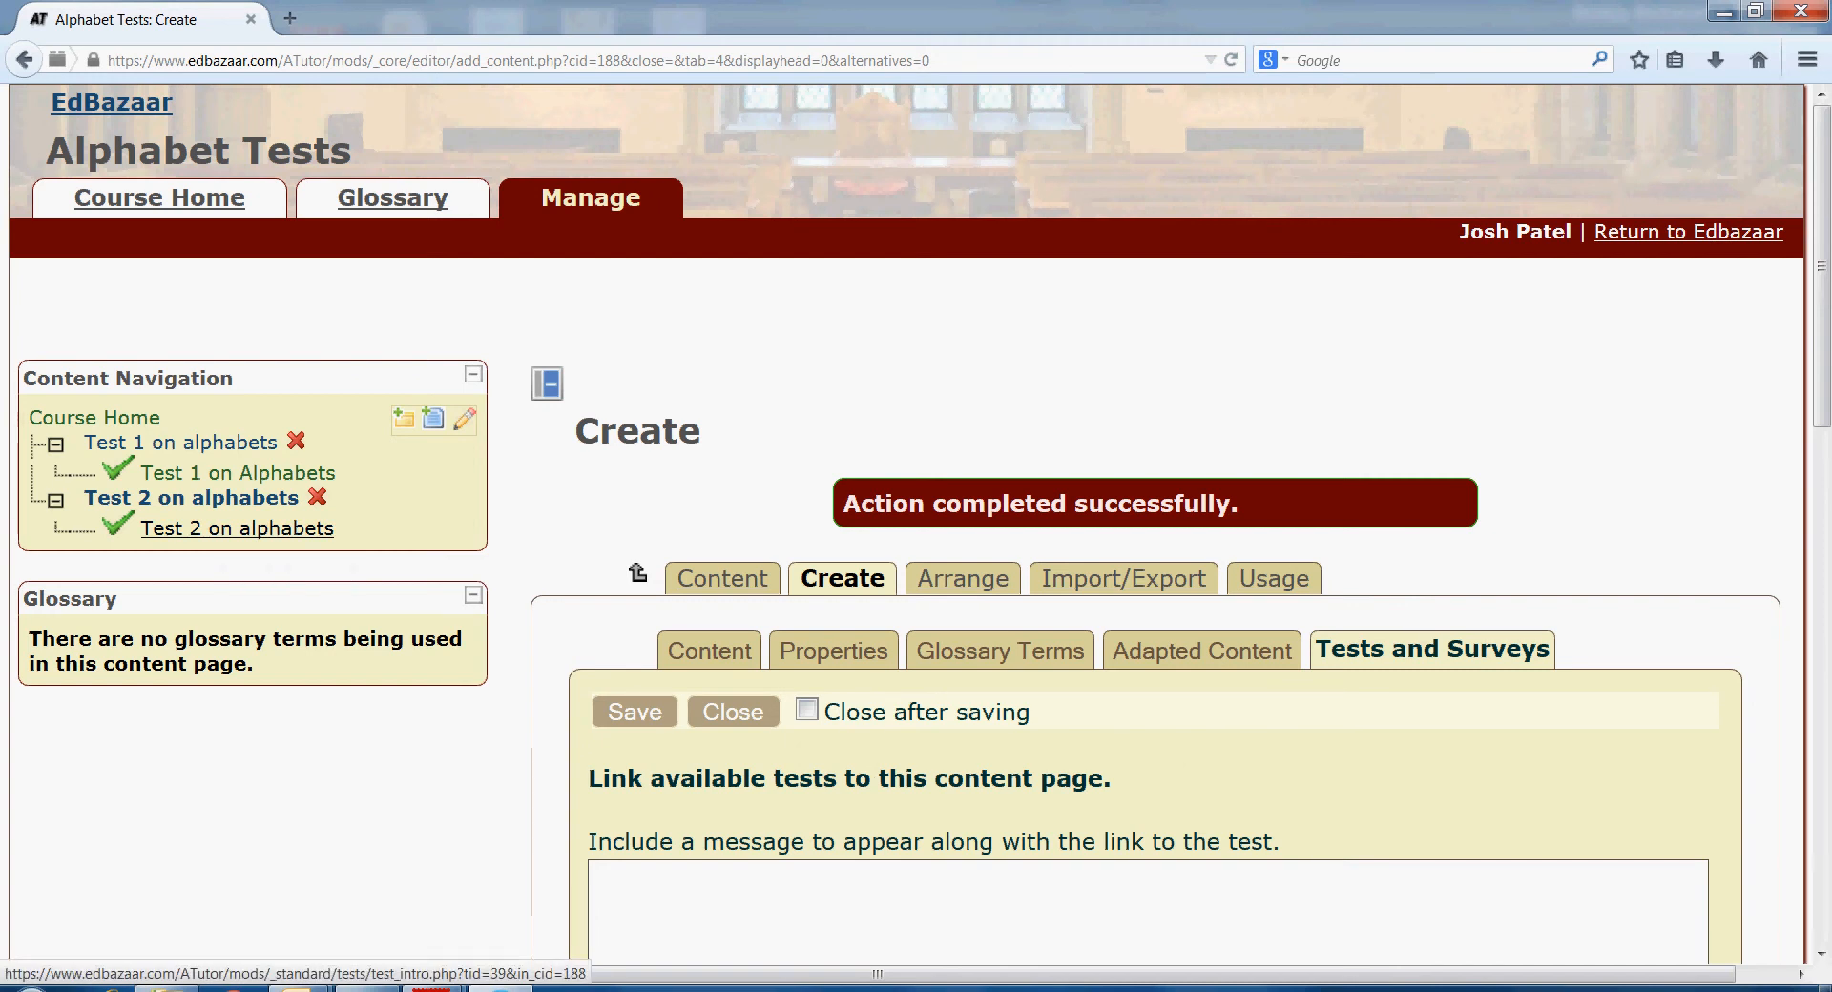
- Open the linked Test 2 on alphabets and start taking it
{"action": "left_click", "coordinate": [236, 528]}
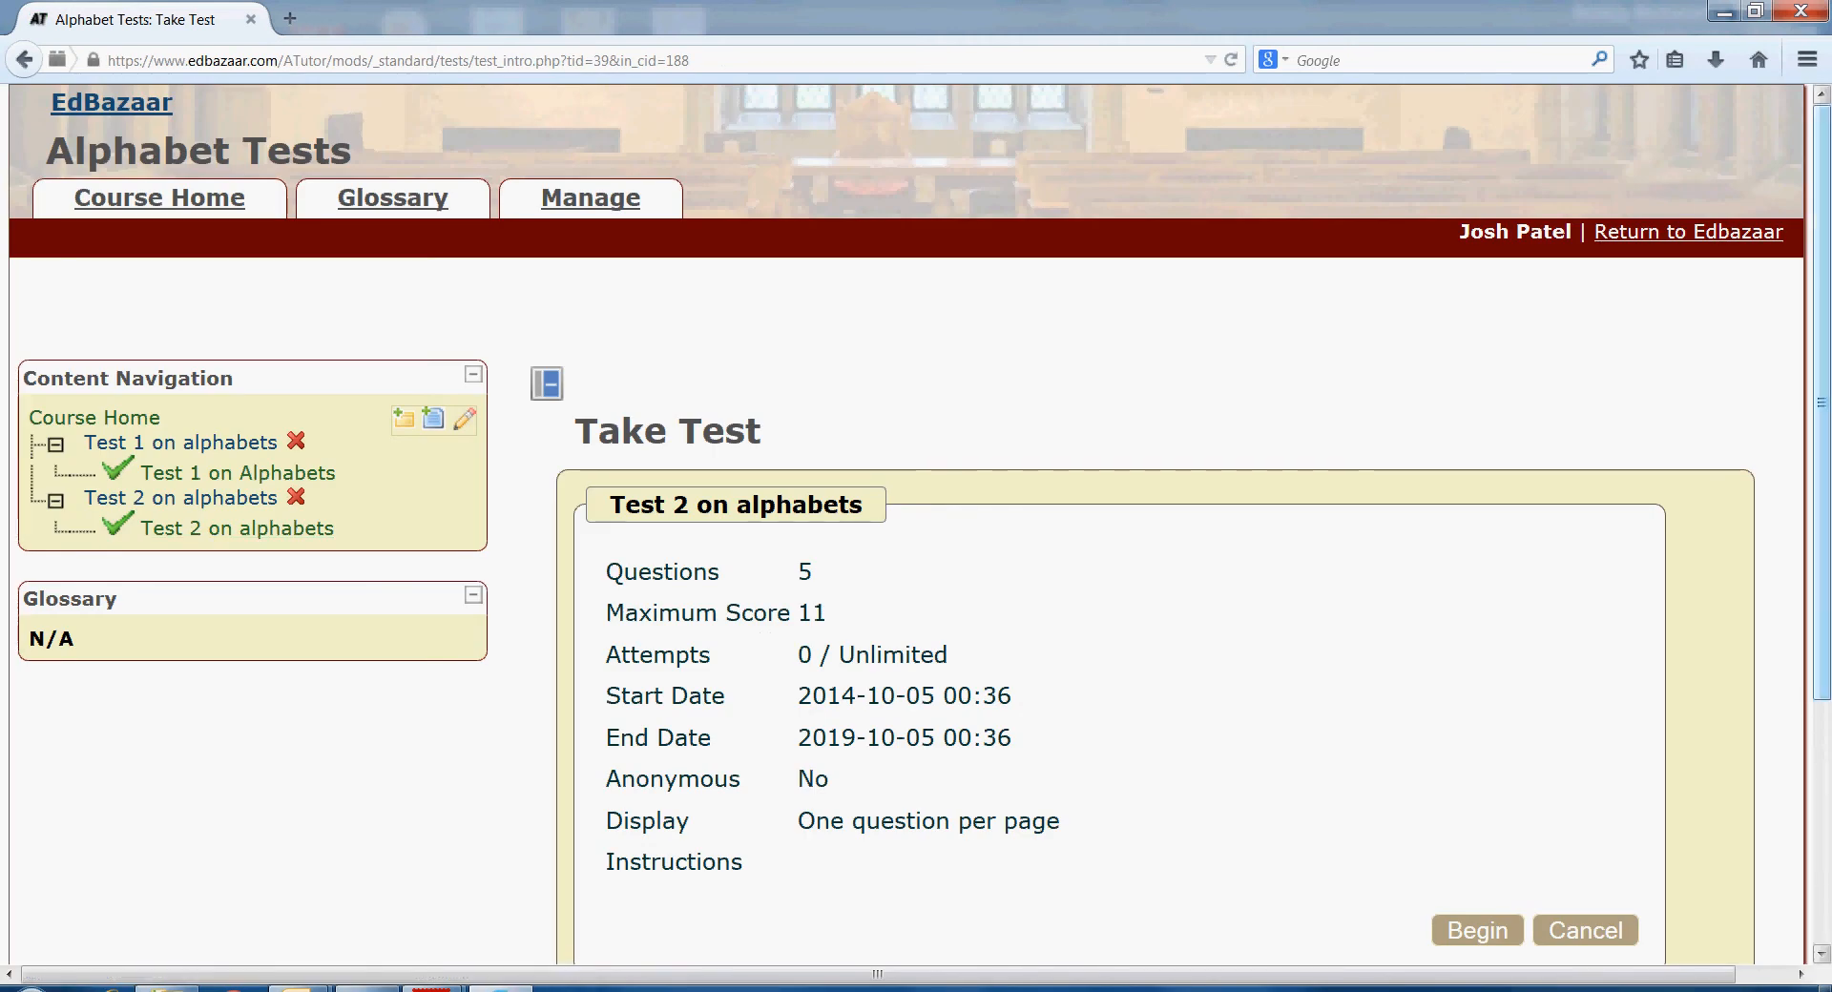
{"action": "scroll", "coordinate": [916, 525], "scroll_direction": "down", "scroll_amount": 3}
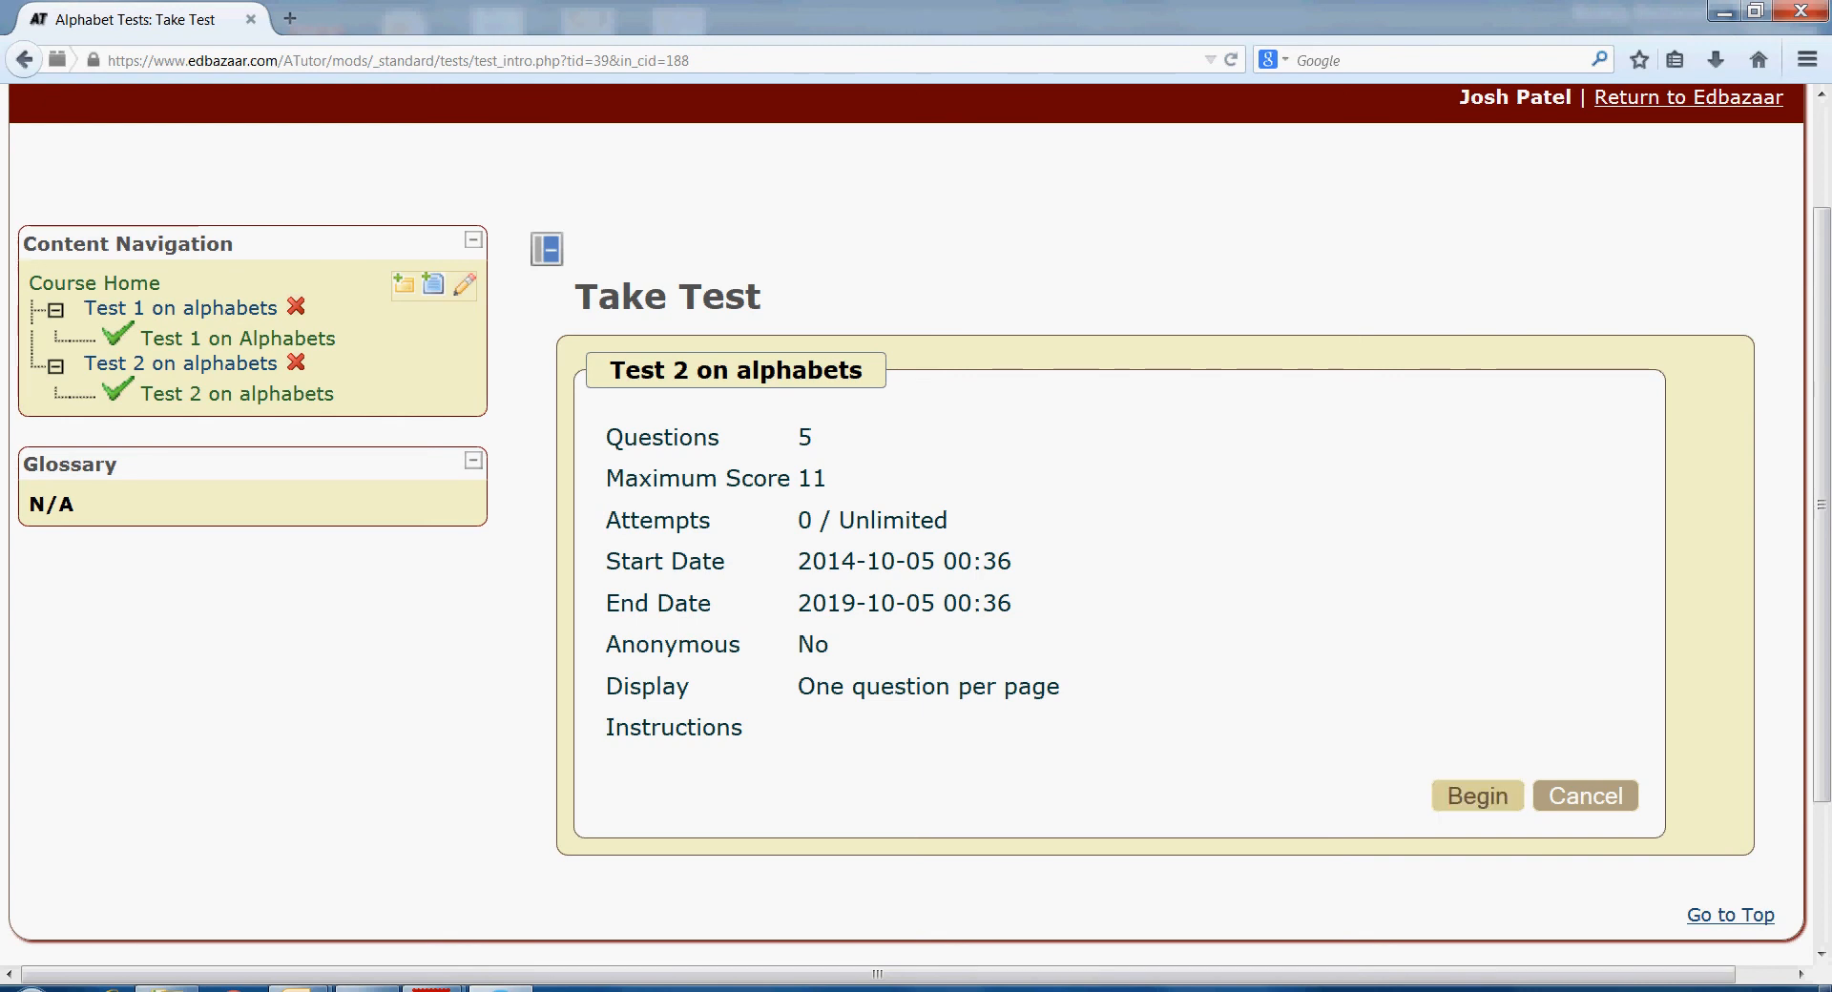
{"action": "left_click", "coordinate": [1478, 797]}
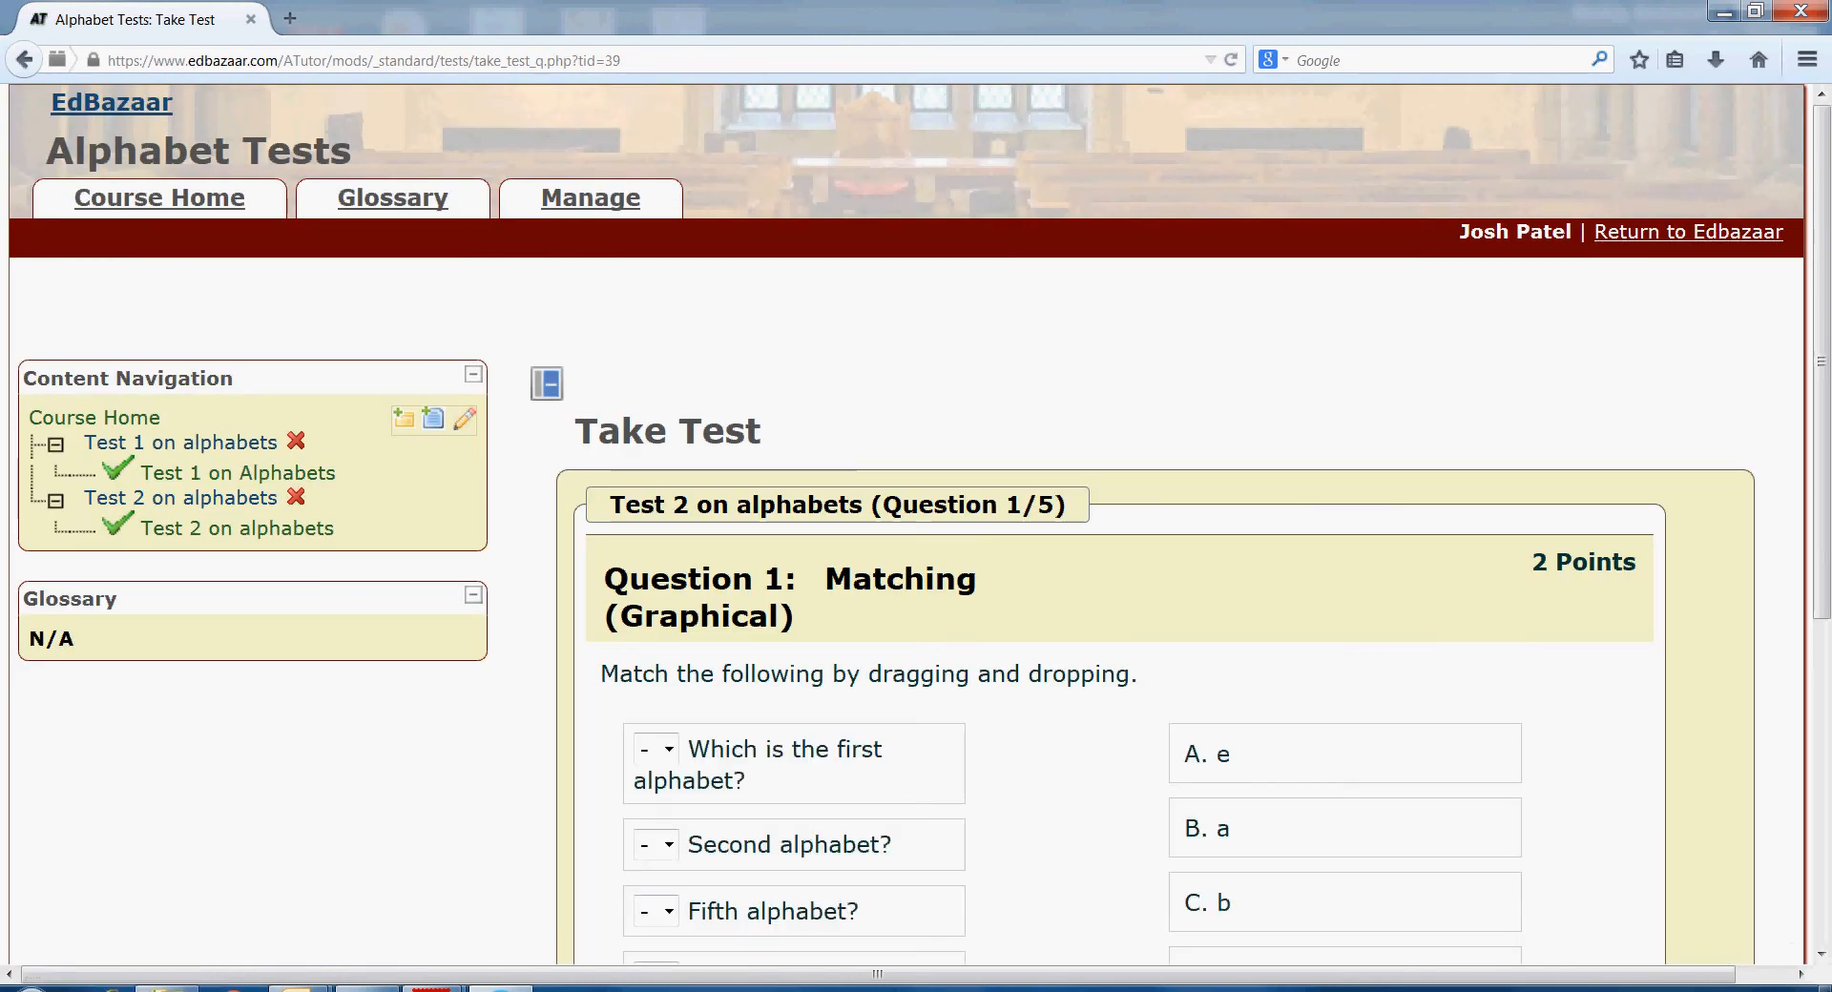
{"action": "scroll", "coordinate": [916, 525], "scroll_direction": "down", "scroll_amount": 3}
{"action": "scroll", "coordinate": [916, 525], "scroll_direction": "down", "scroll_amount": 2}
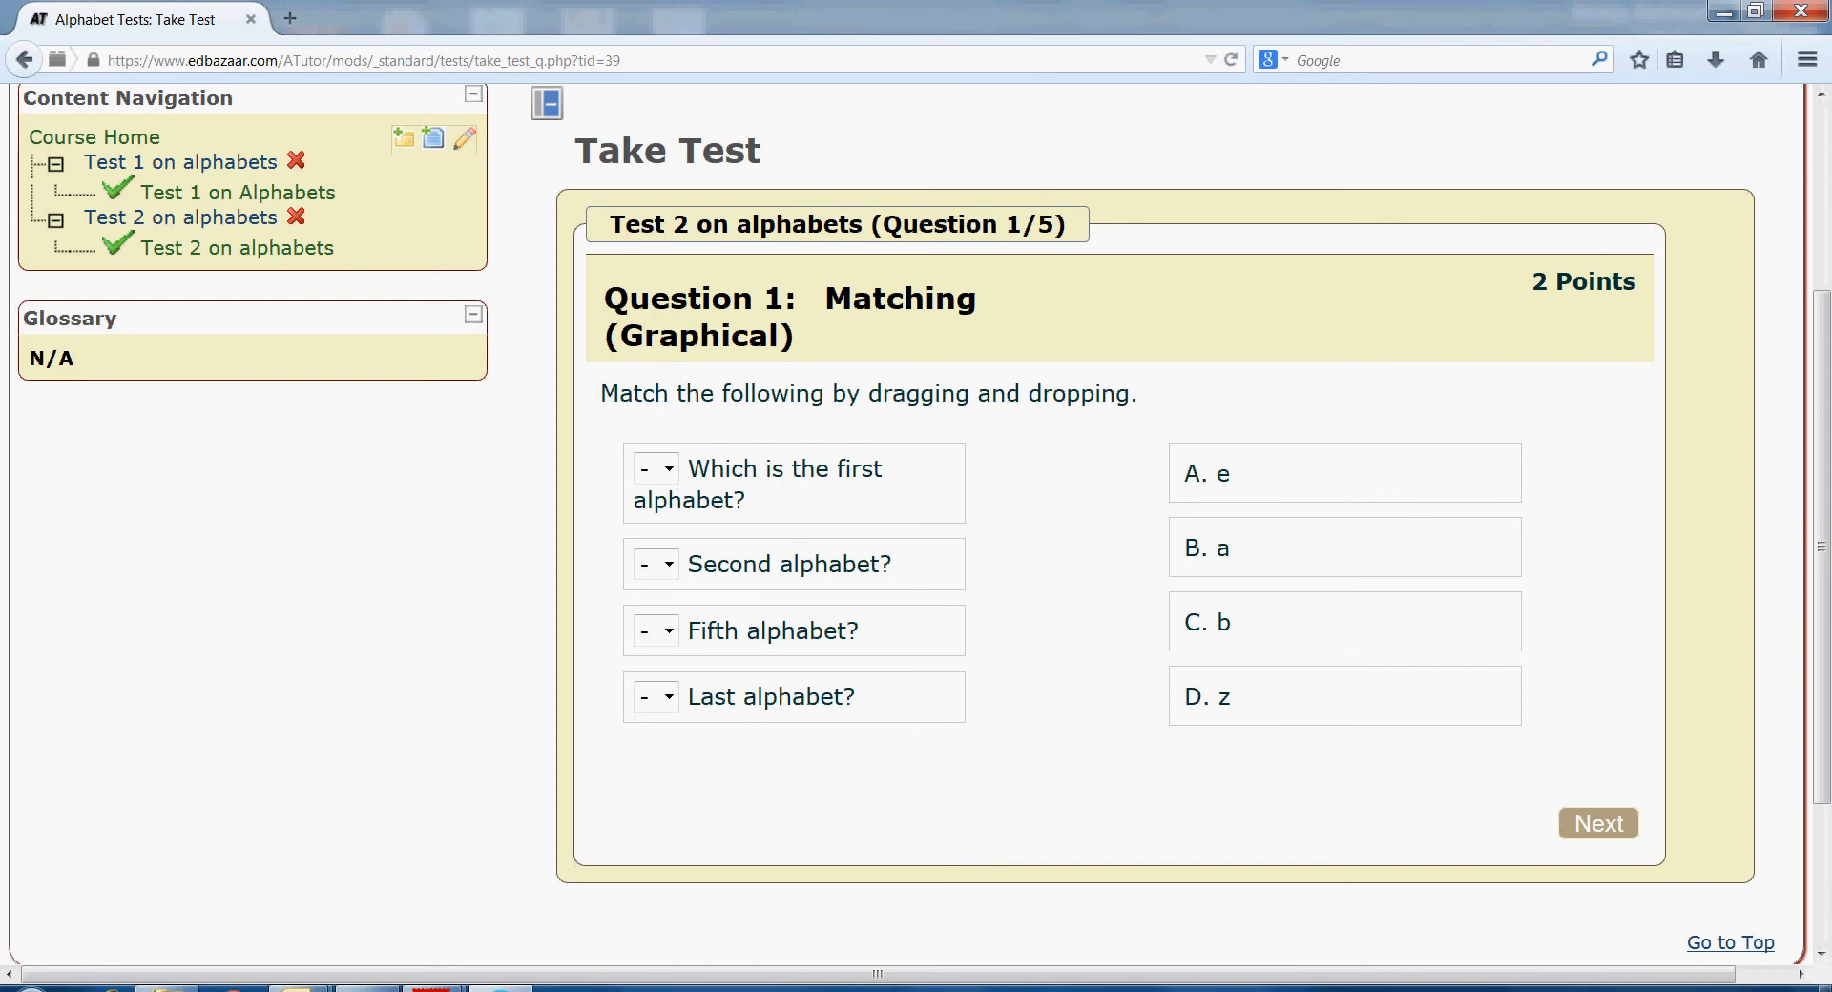
- Match the four alphabet prompts to answers B, C, A, D, then go to the next question
{"action": "left_click_drag", "start_coordinate": [764, 477], "coordinate": [1305, 548]}
{"action": "left_click_drag", "start_coordinate": [764, 564], "coordinate": [1274, 622]}
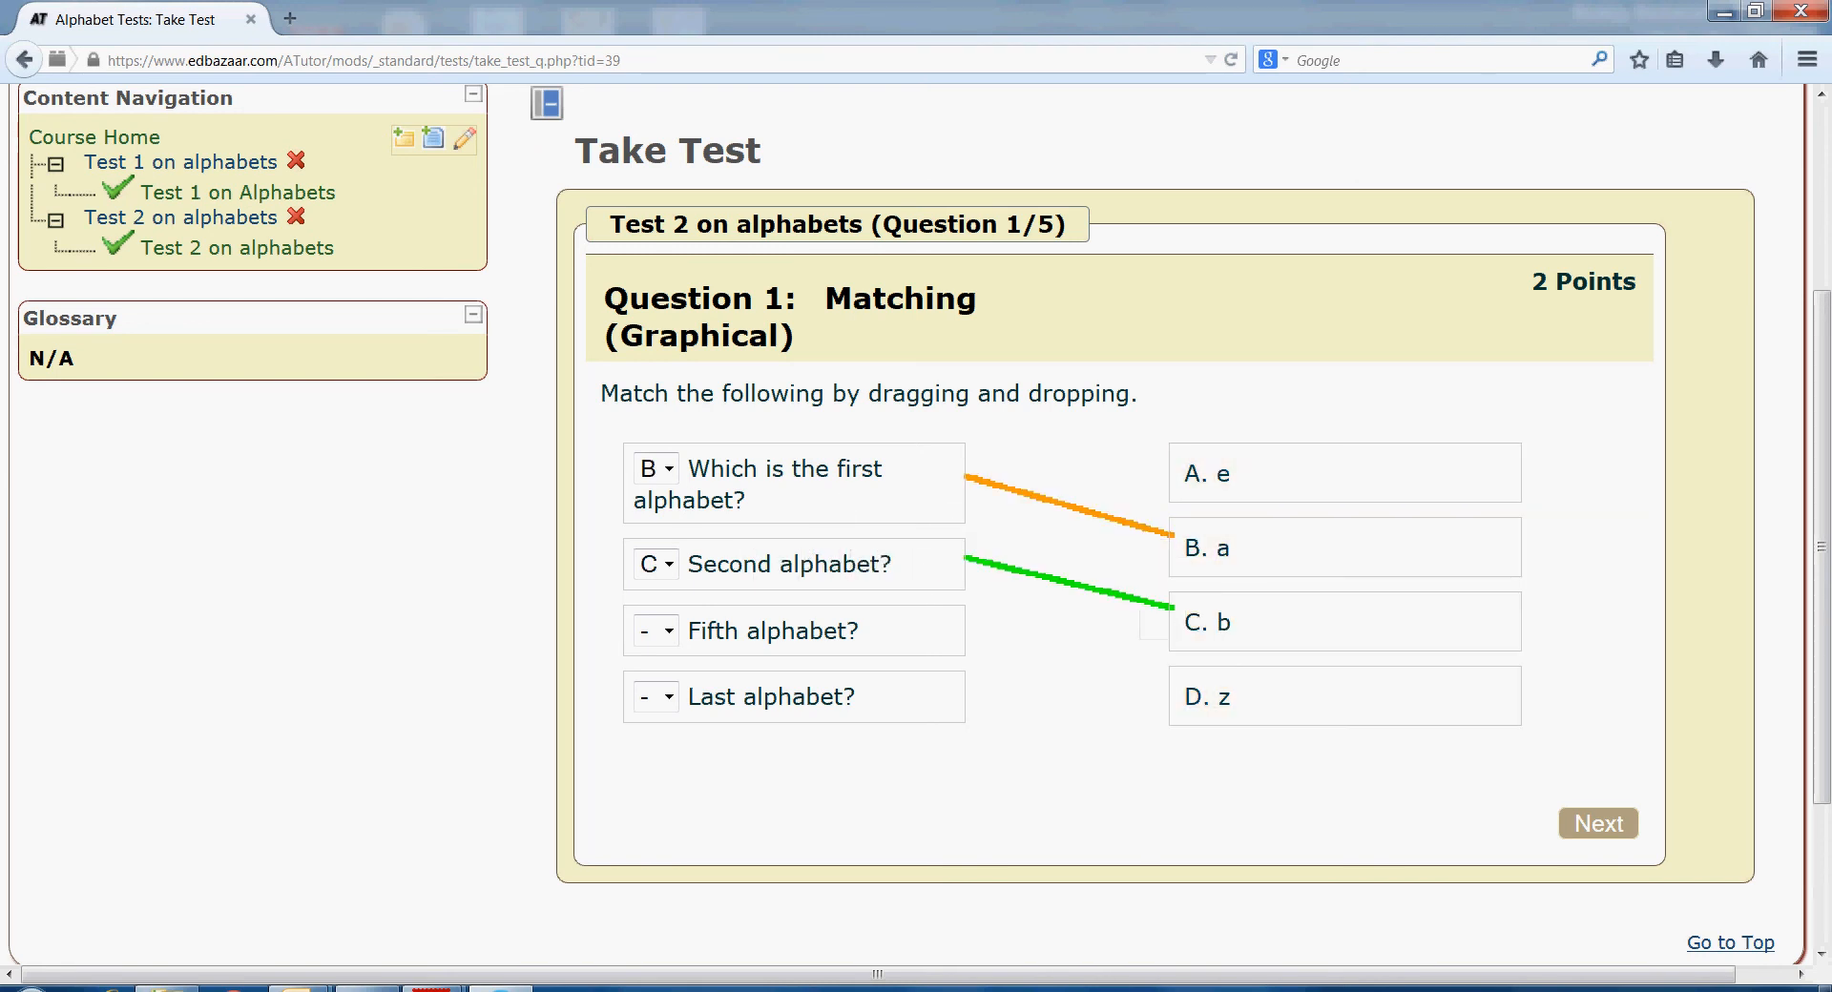
{"action": "left_click_drag", "start_coordinate": [763, 630], "coordinate": [1240, 474]}
{"action": "left_click_drag", "start_coordinate": [764, 697], "coordinate": [1301, 687]}
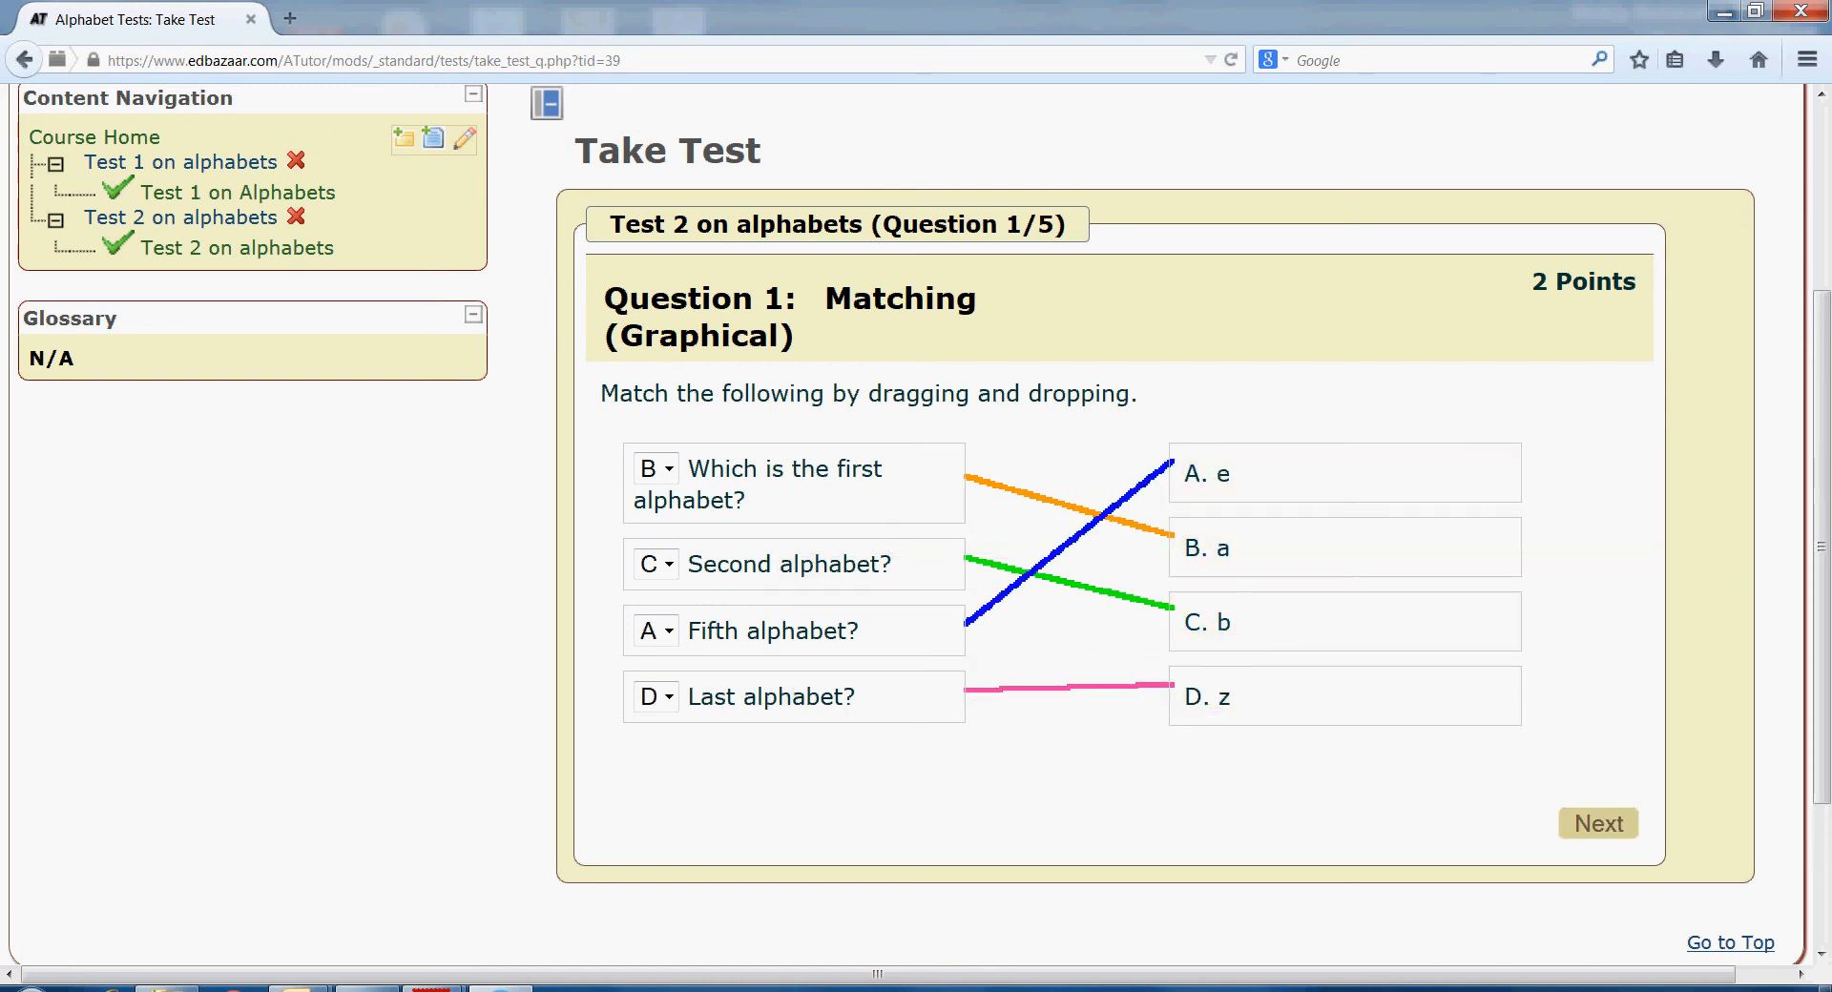
{"action": "left_click", "coordinate": [1599, 823]}
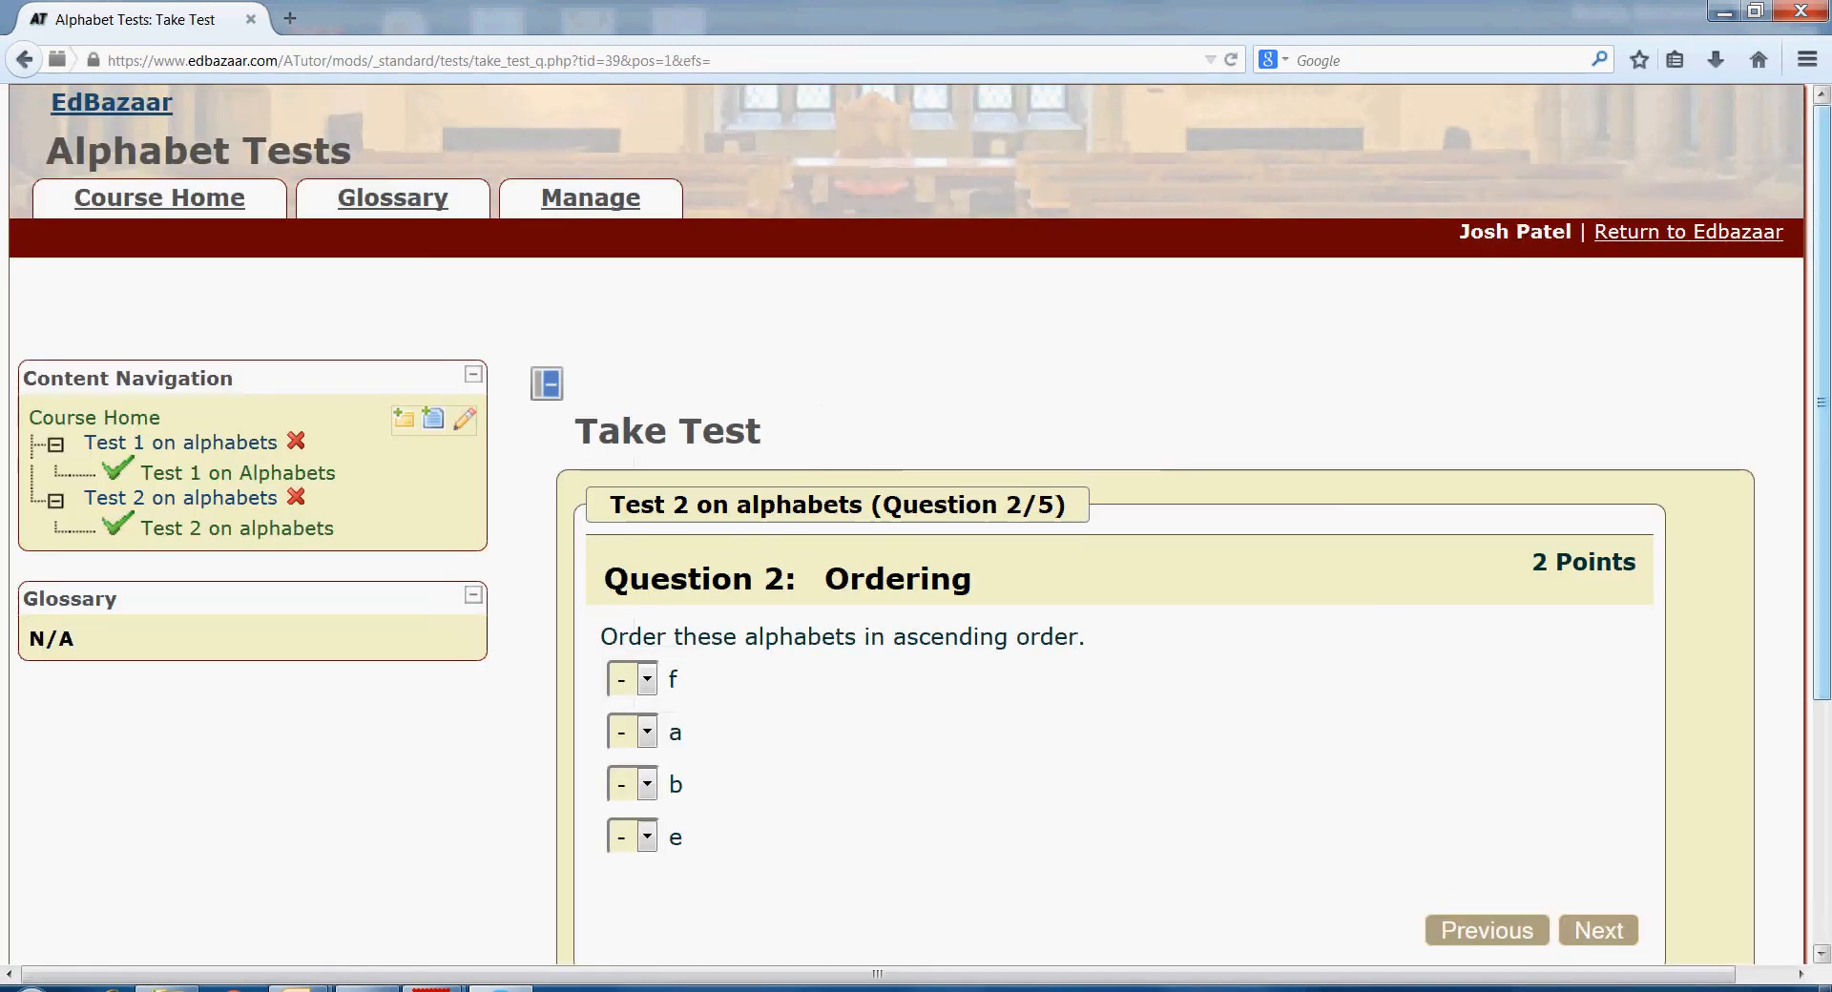
- Rank the ordering question a=1, b=2, e=3, f=4 and go to question 3
{"action": "scroll", "coordinate": [916, 525], "scroll_direction": "down", "scroll_amount": 4}
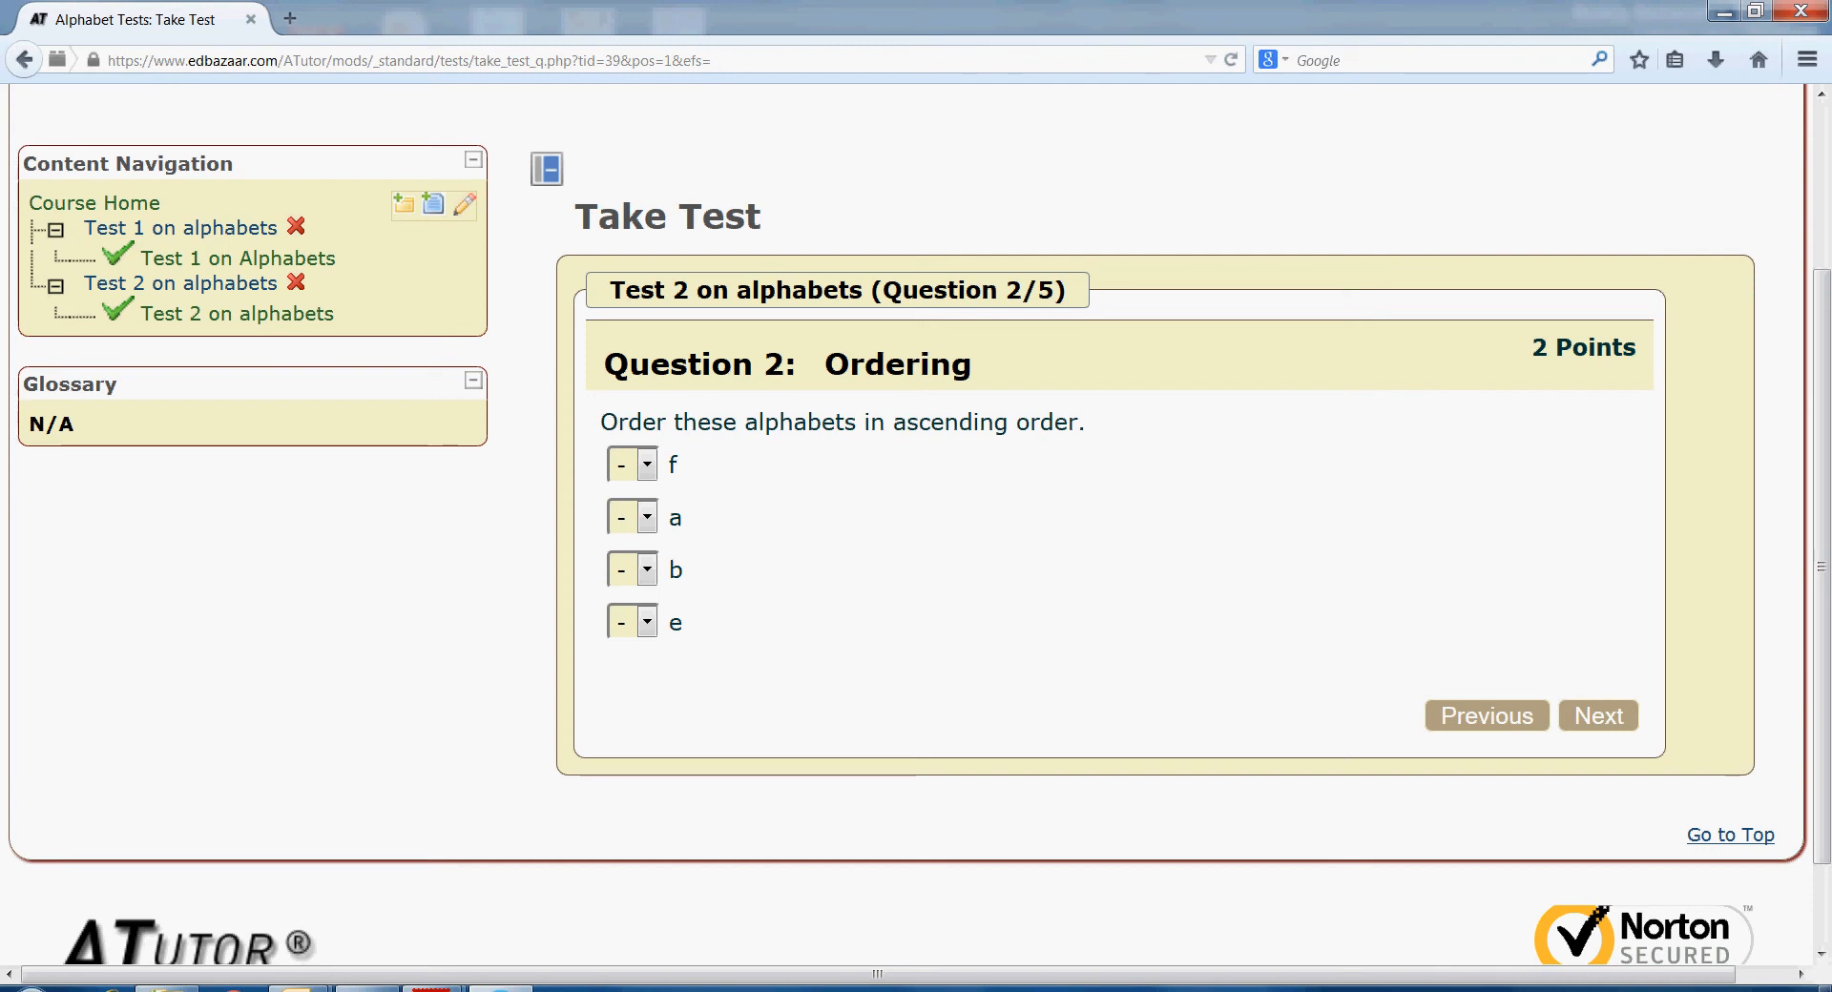
{"action": "left_click", "coordinate": [647, 517]}
{"action": "left_click", "coordinate": [640, 573]}
{"action": "left_click", "coordinate": [647, 570]}
{"action": "left_click", "coordinate": [630, 662]}
{"action": "left_click", "coordinate": [647, 622]}
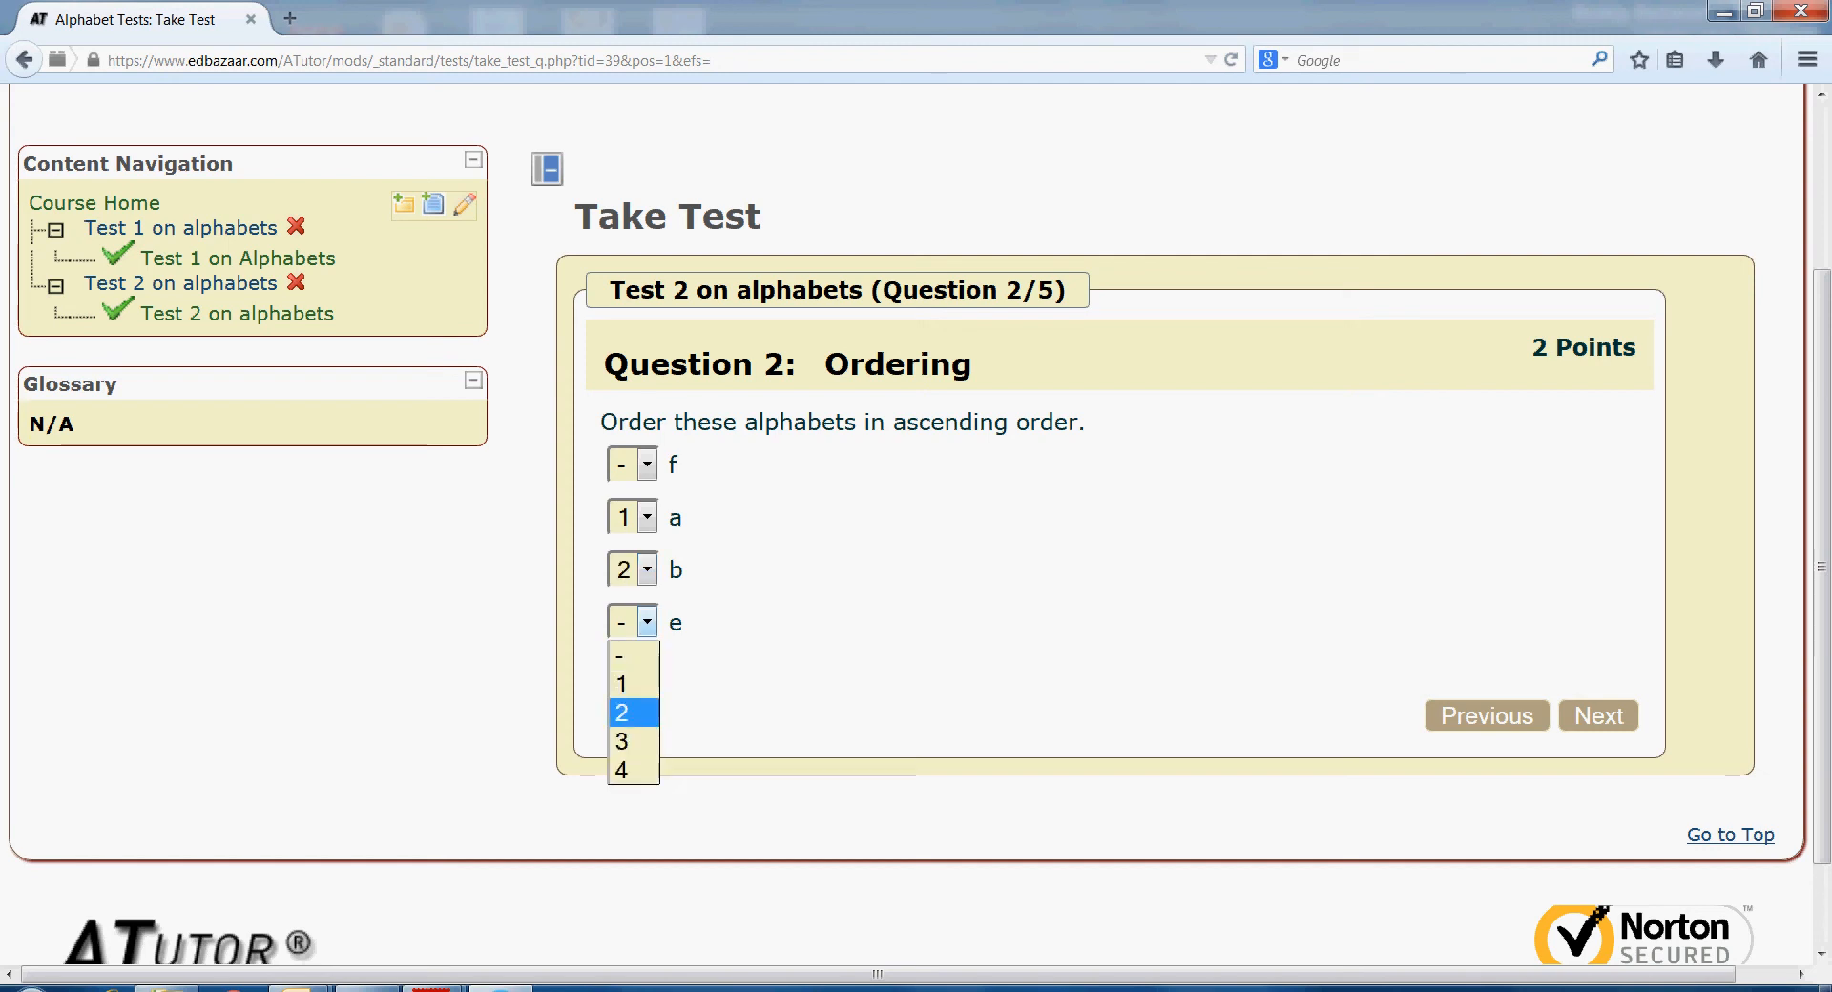
{"action": "left_click", "coordinate": [630, 743]}
{"action": "left_click", "coordinate": [647, 465]}
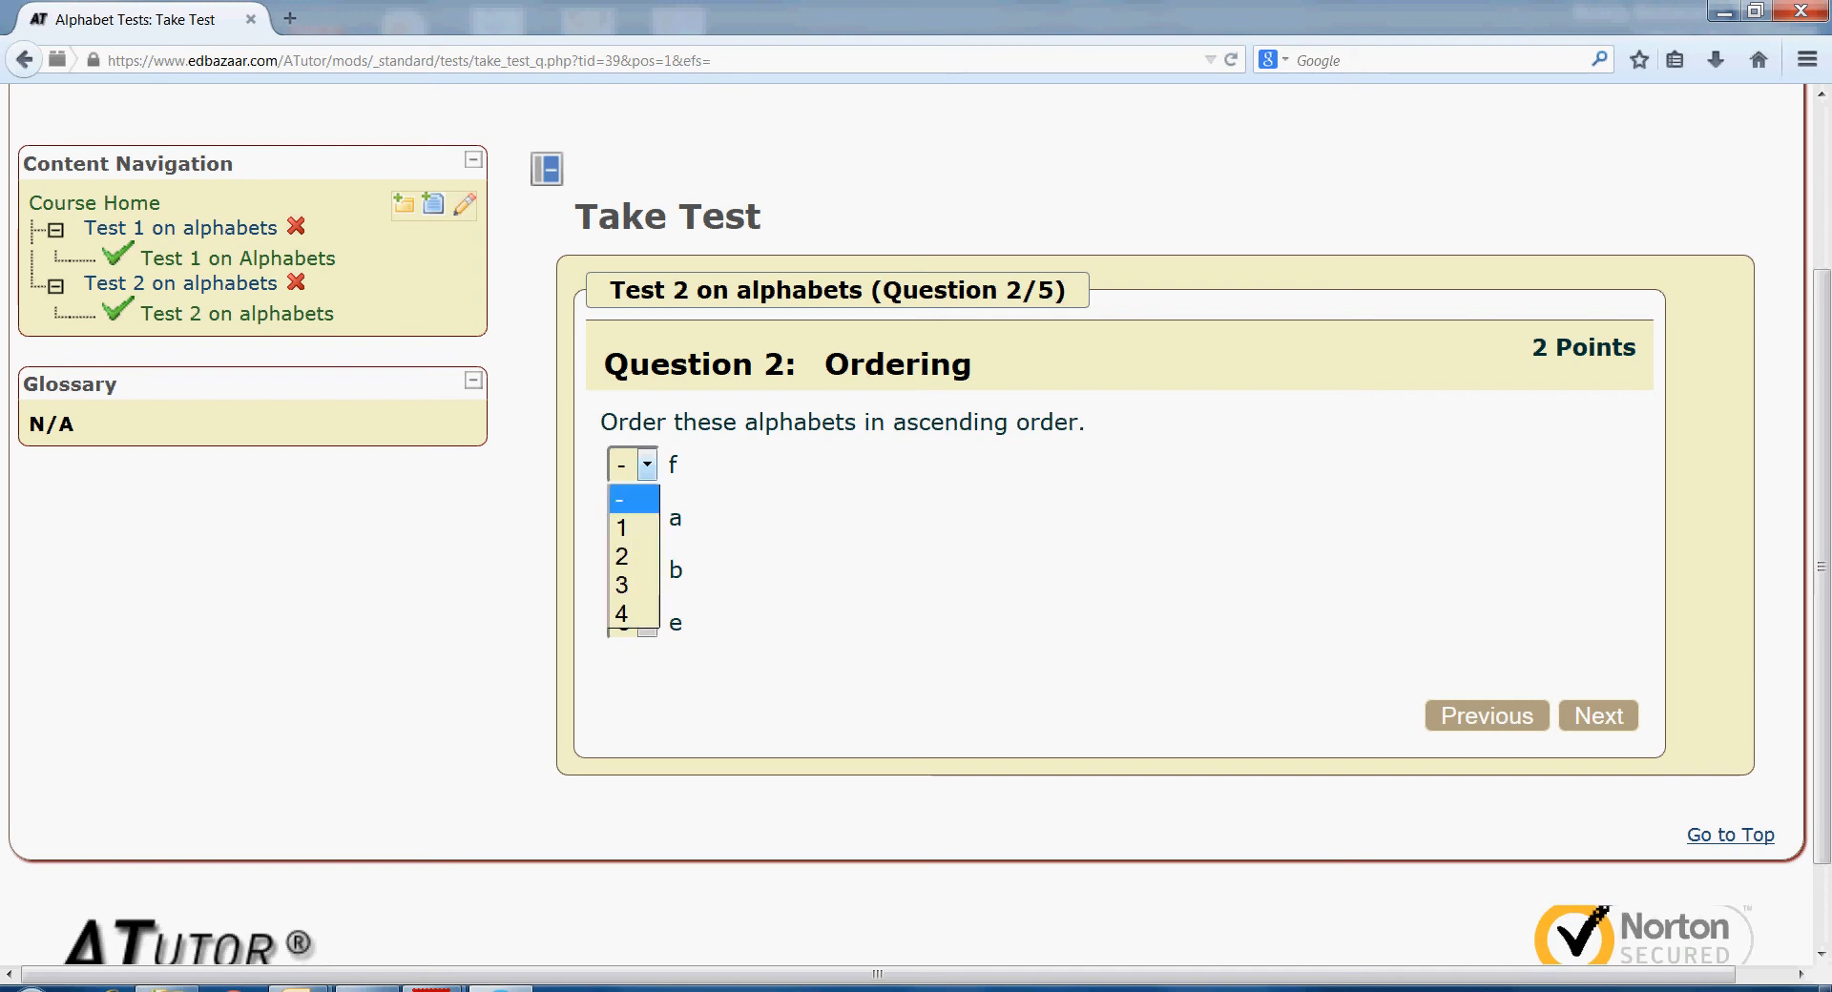
{"action": "left_click", "coordinate": [630, 614]}
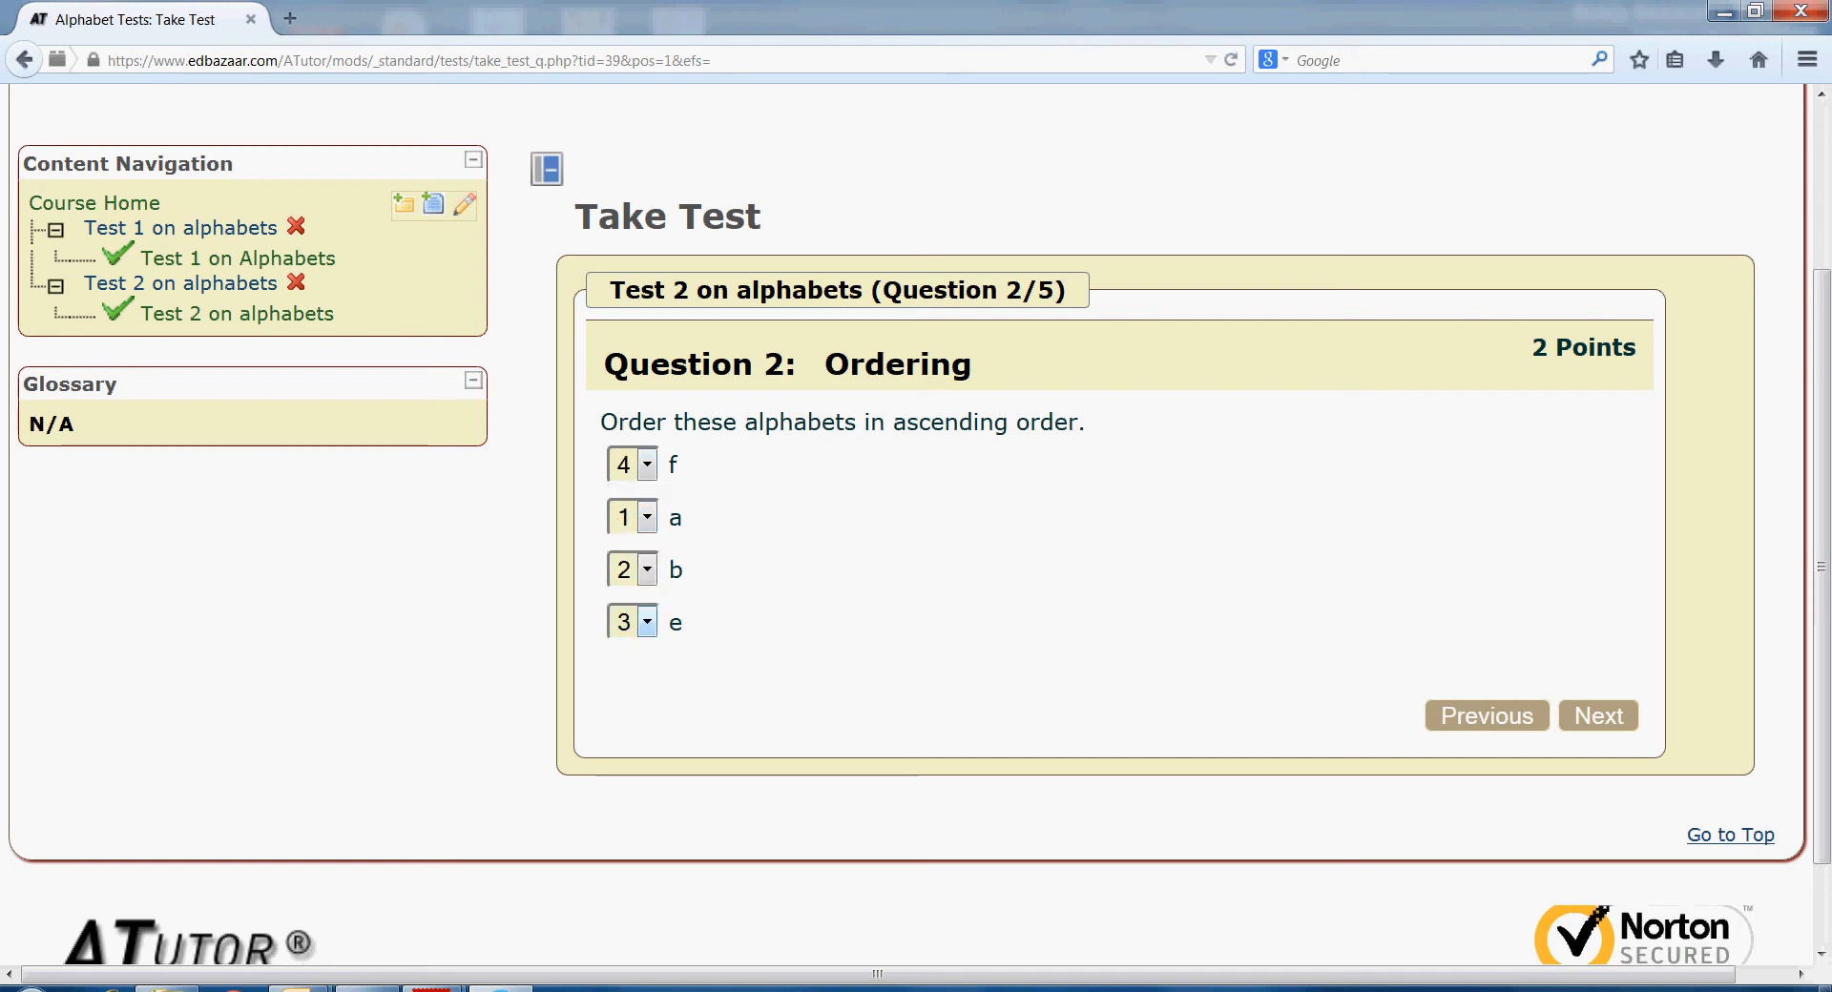
{"action": "left_click", "coordinate": [1598, 715]}
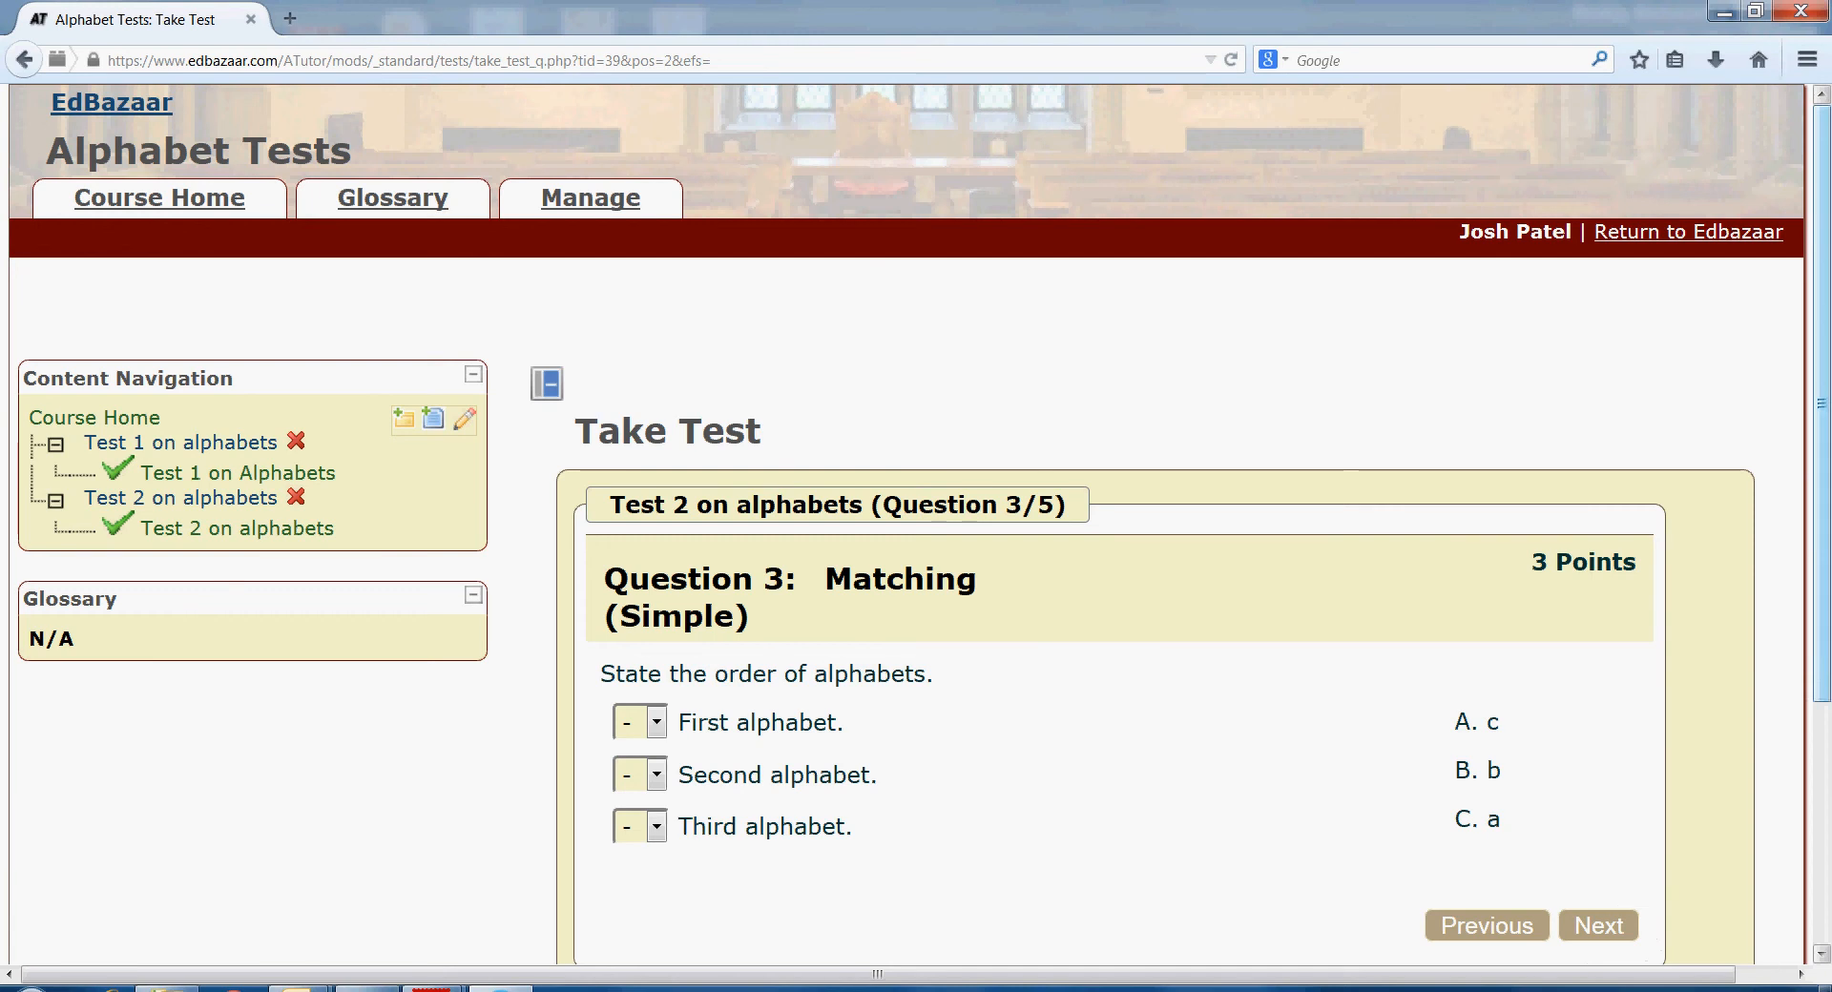
- Match First alphabet to C, Second to B, Third to A, then go to question 4
{"action": "left_click_drag", "start_coordinate": [1822, 458], "coordinate": [1821, 620]}
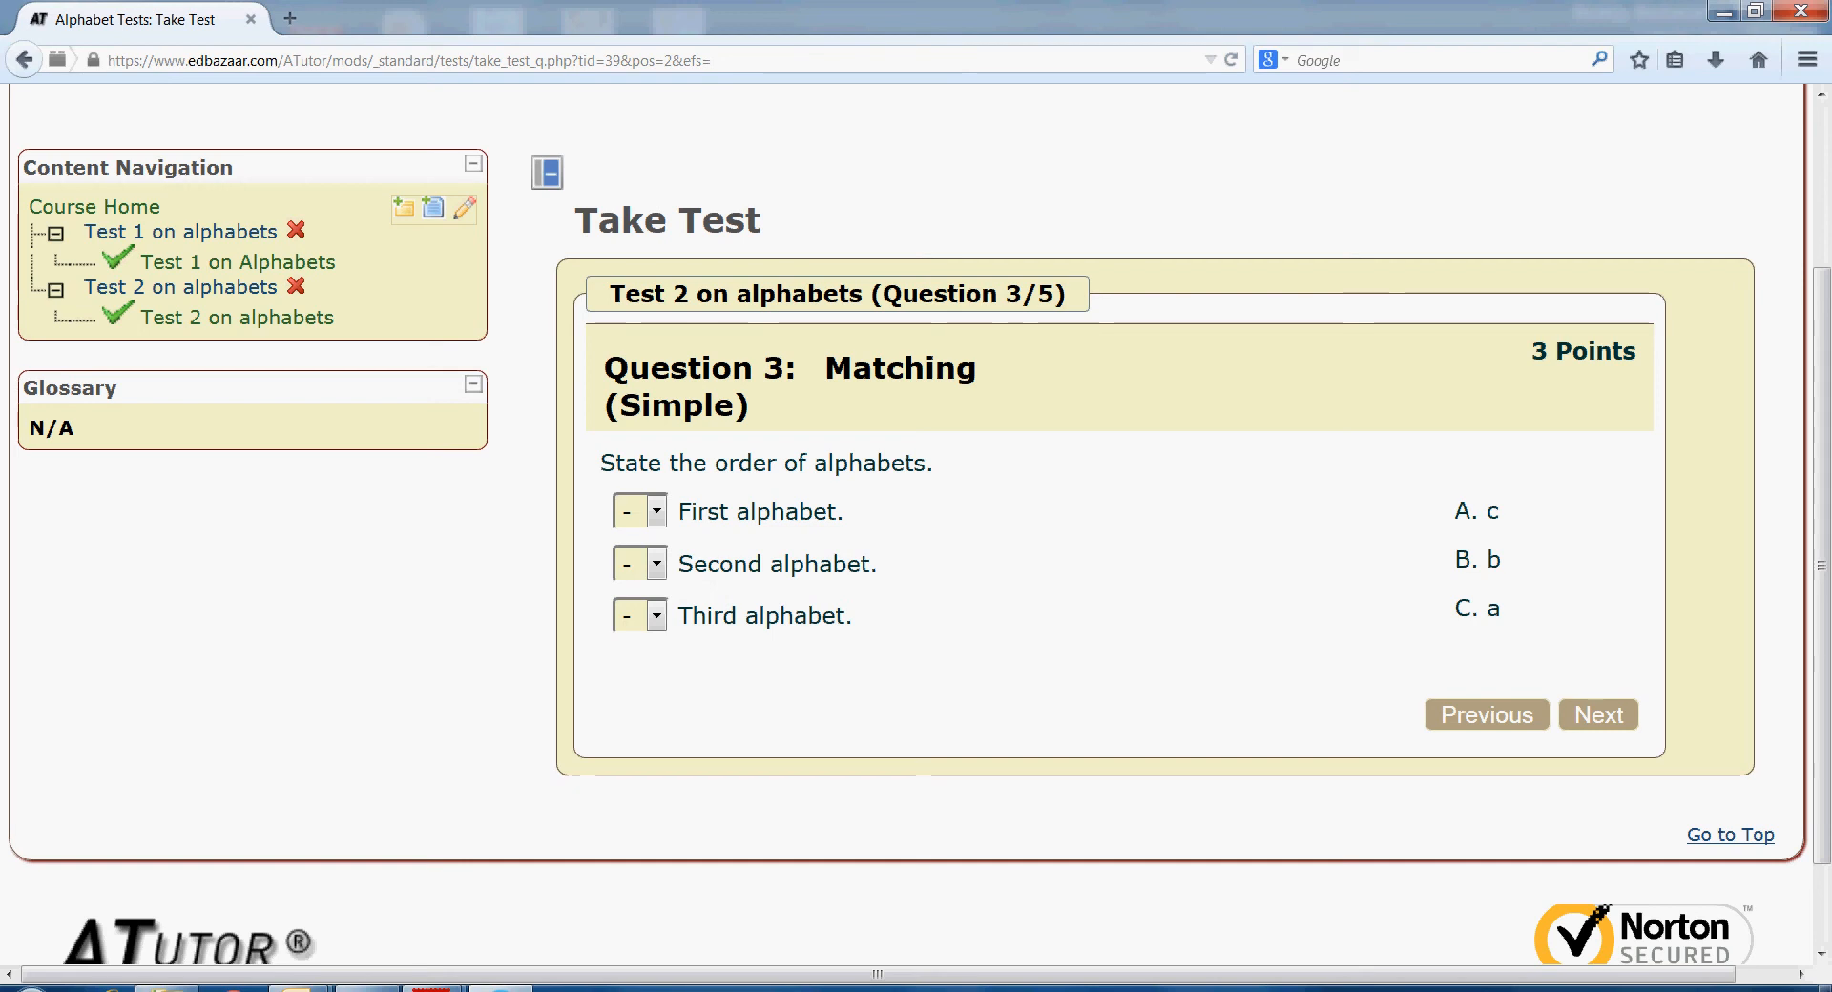
{"action": "left_click", "coordinate": [656, 512]}
{"action": "left_click", "coordinate": [655, 629]}
{"action": "left_click", "coordinate": [657, 563]}
{"action": "left_click", "coordinate": [630, 654]}
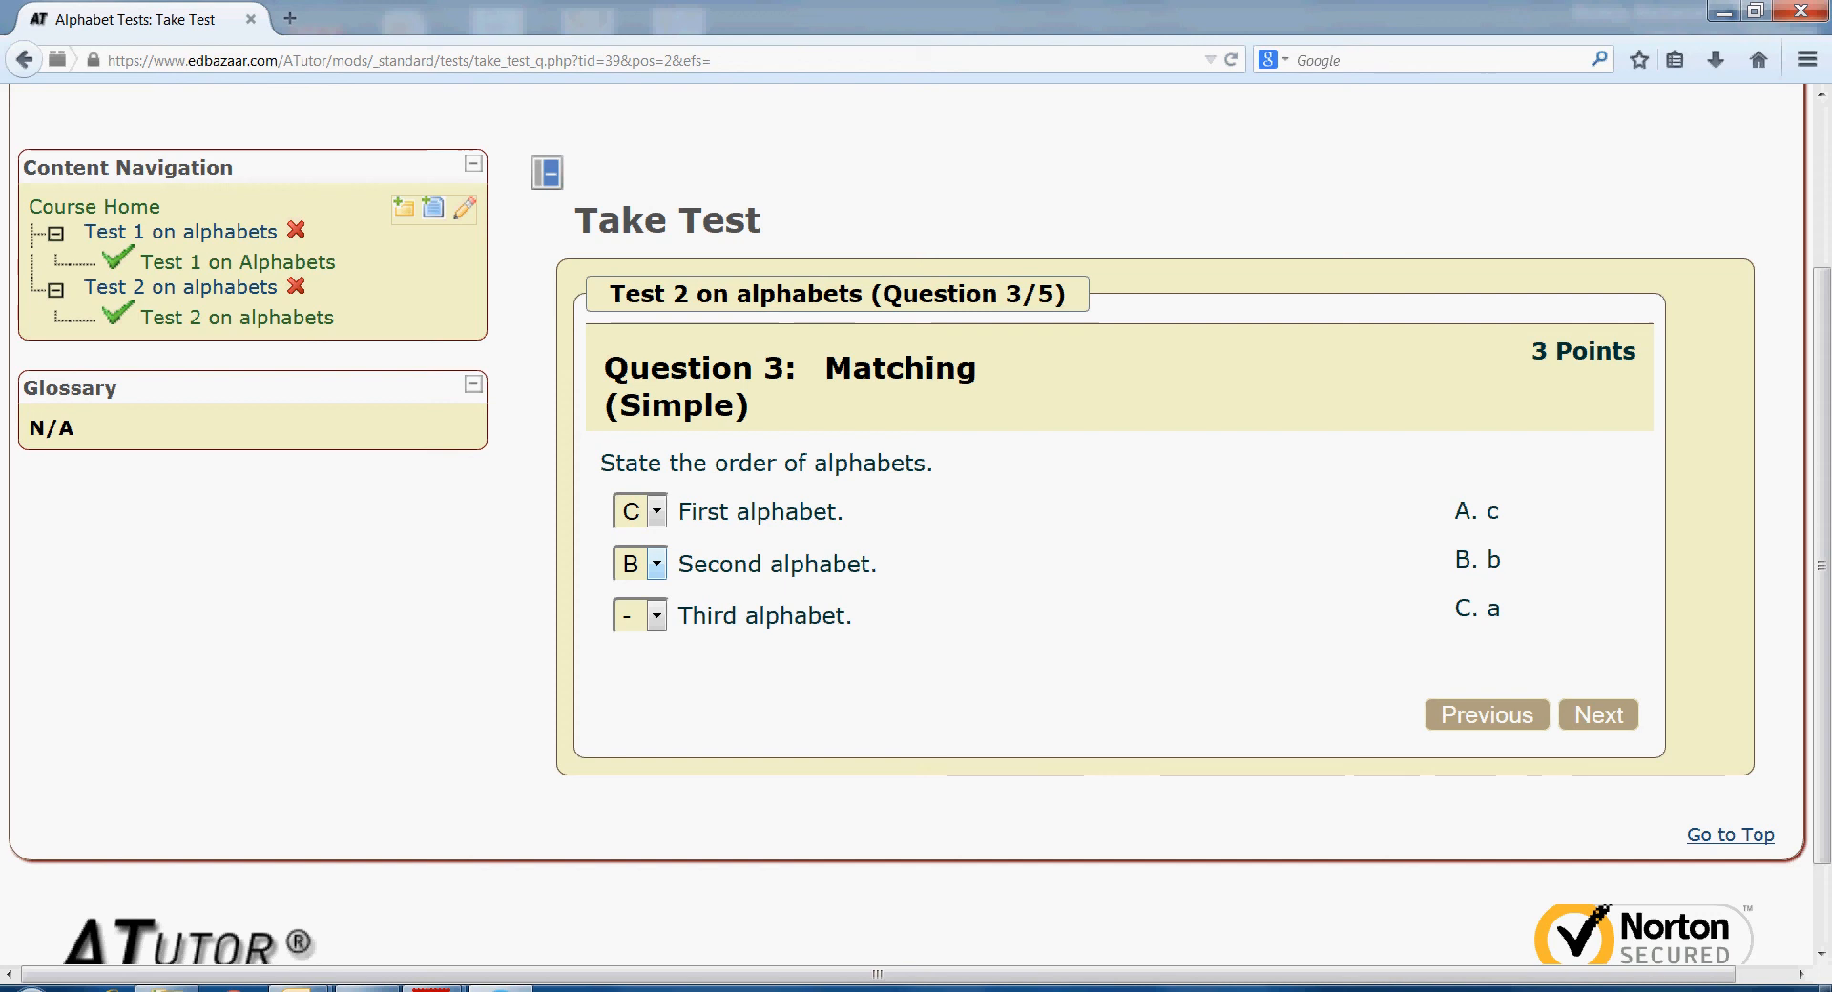
{"action": "left_click", "coordinate": [656, 615]}
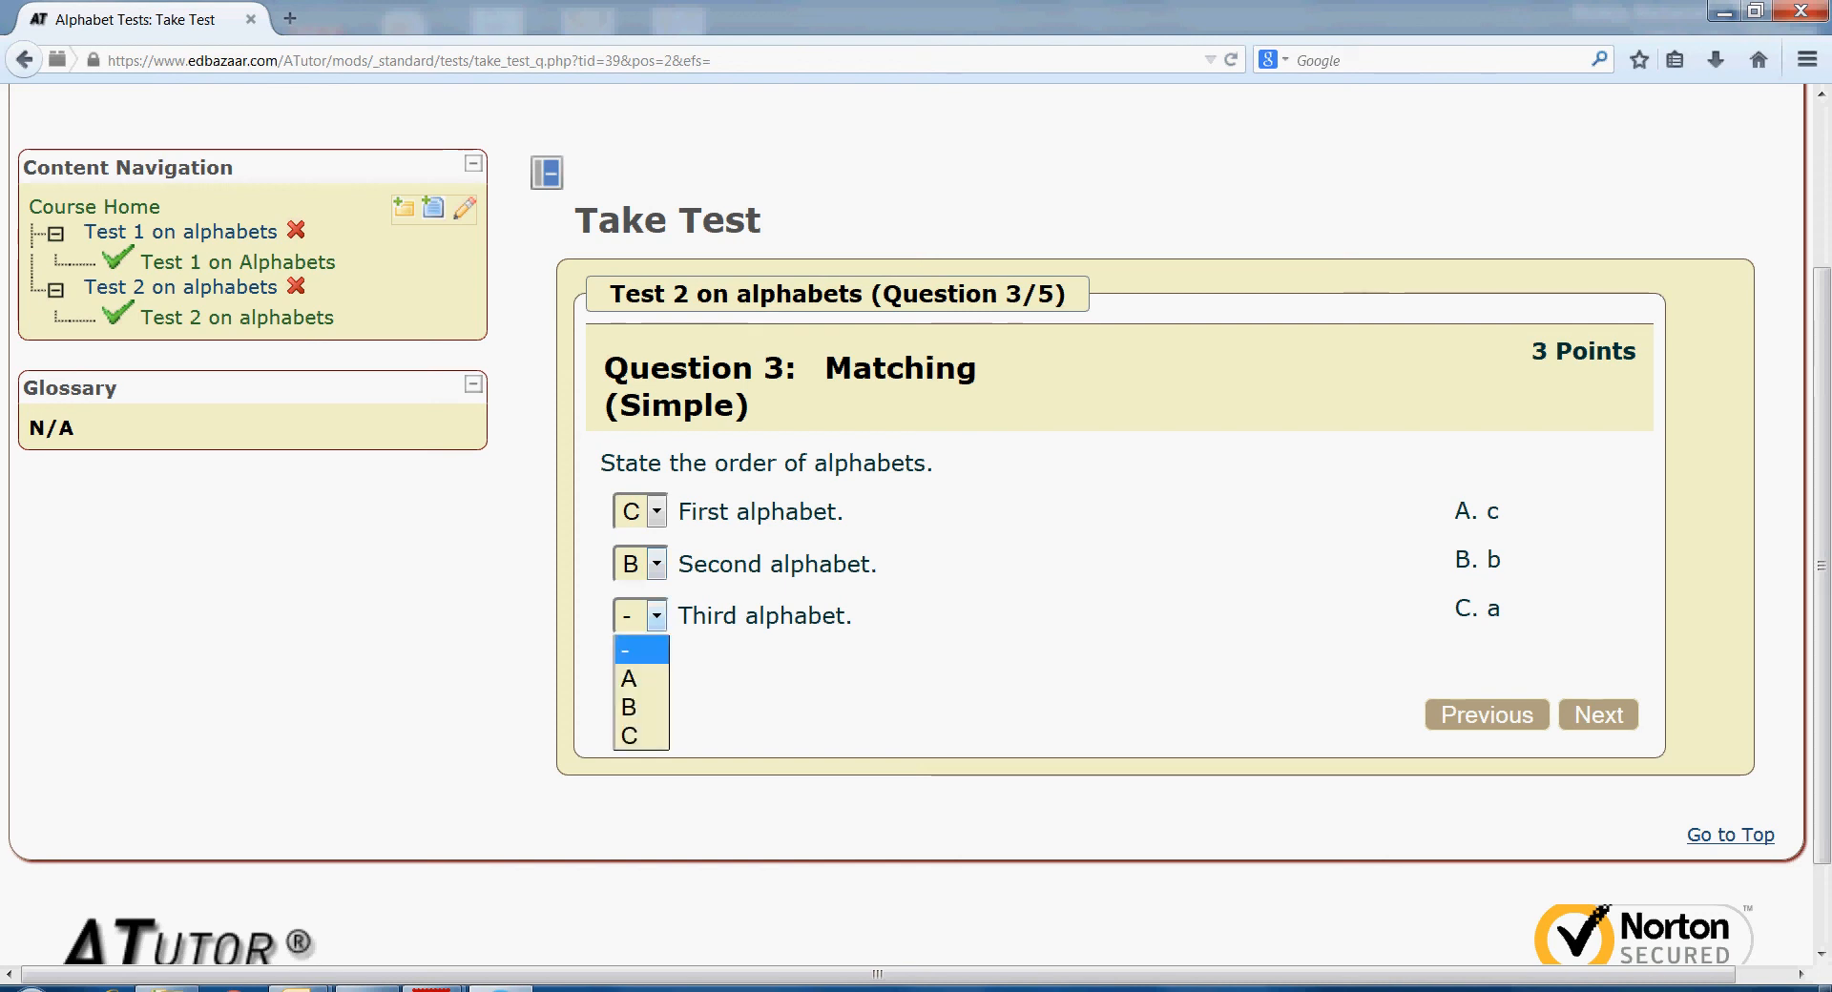
{"action": "left_click", "coordinate": [628, 678]}
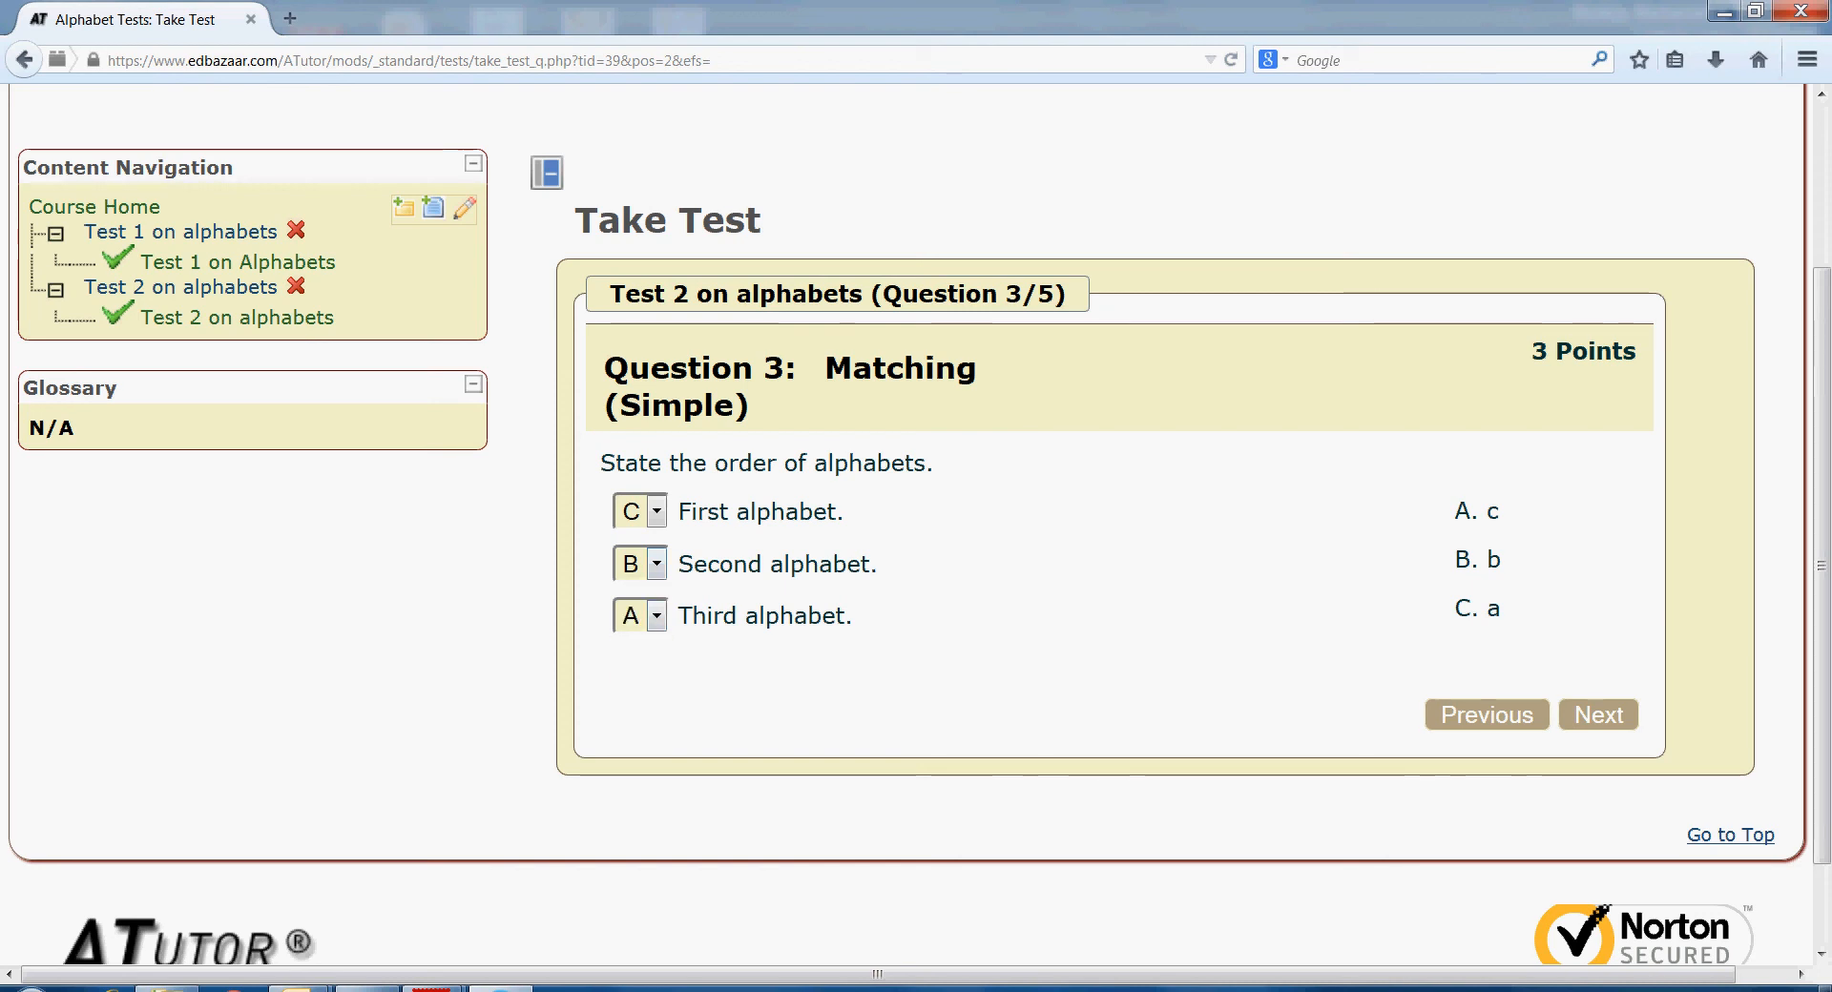
{"action": "left_click", "coordinate": [1598, 715]}
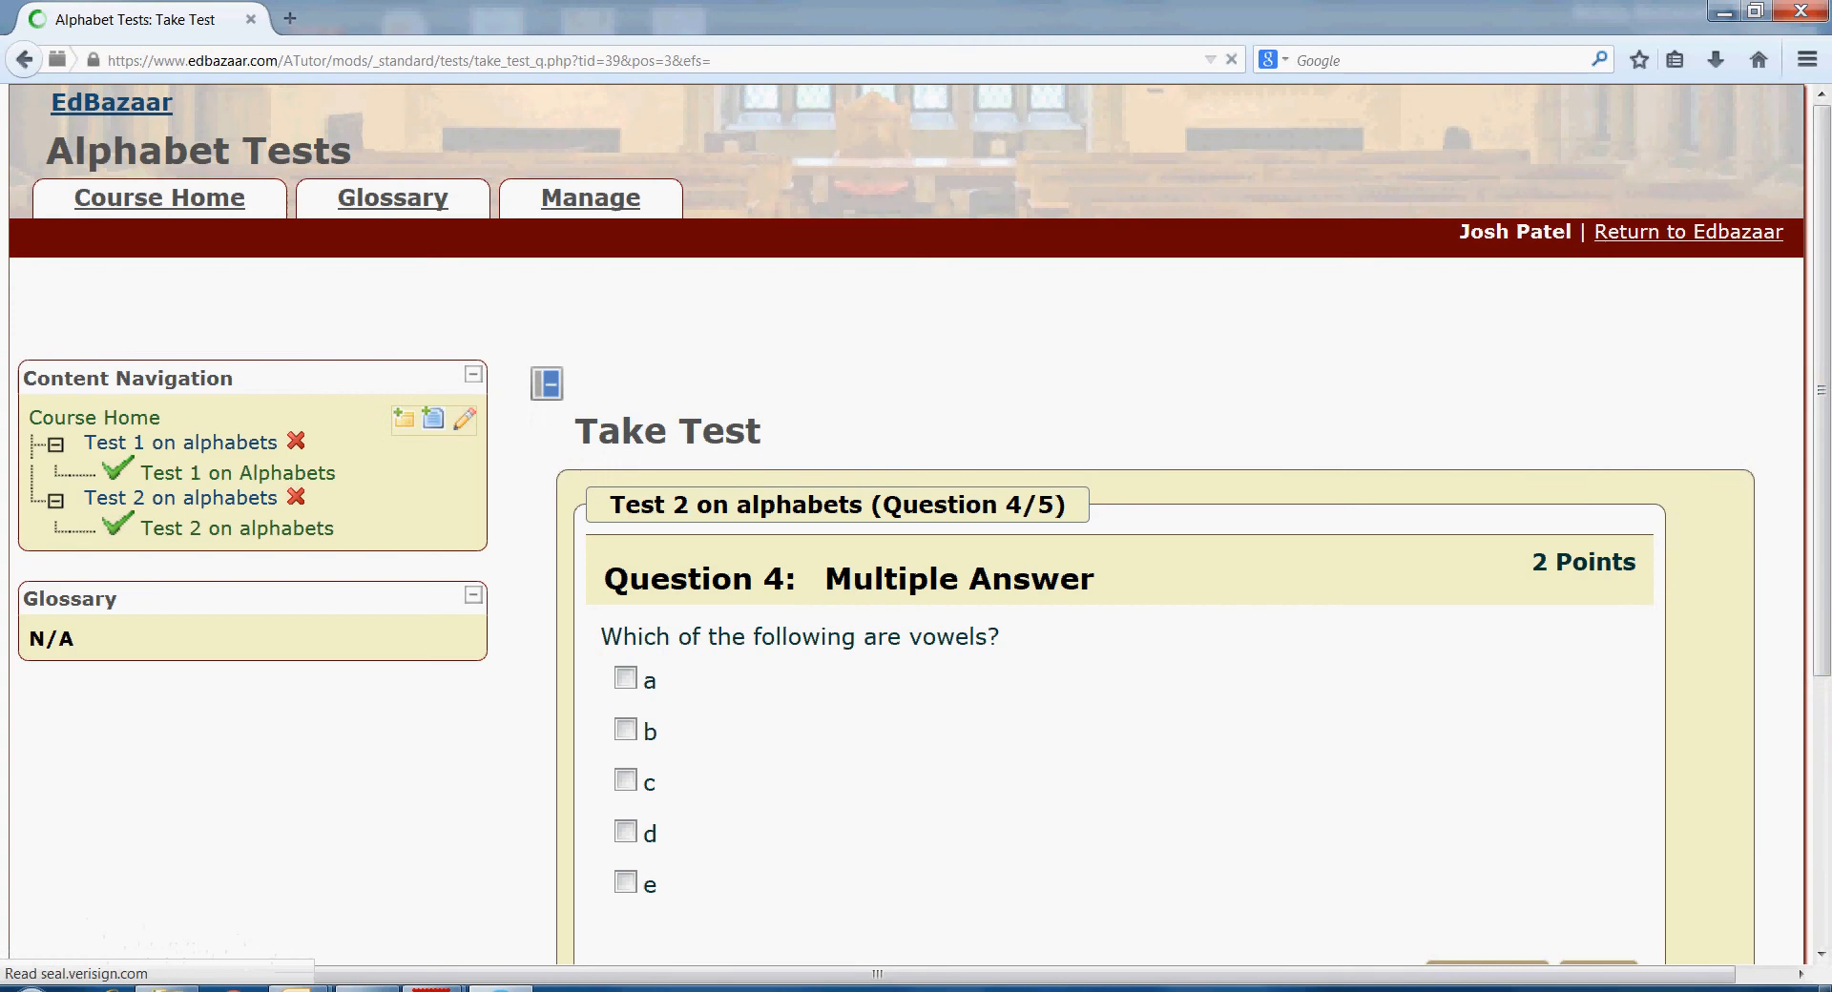
- Mark a and e as the vowels and move to the final question
{"action": "scroll", "coordinate": [916, 525], "scroll_direction": "down", "scroll_amount": 3}
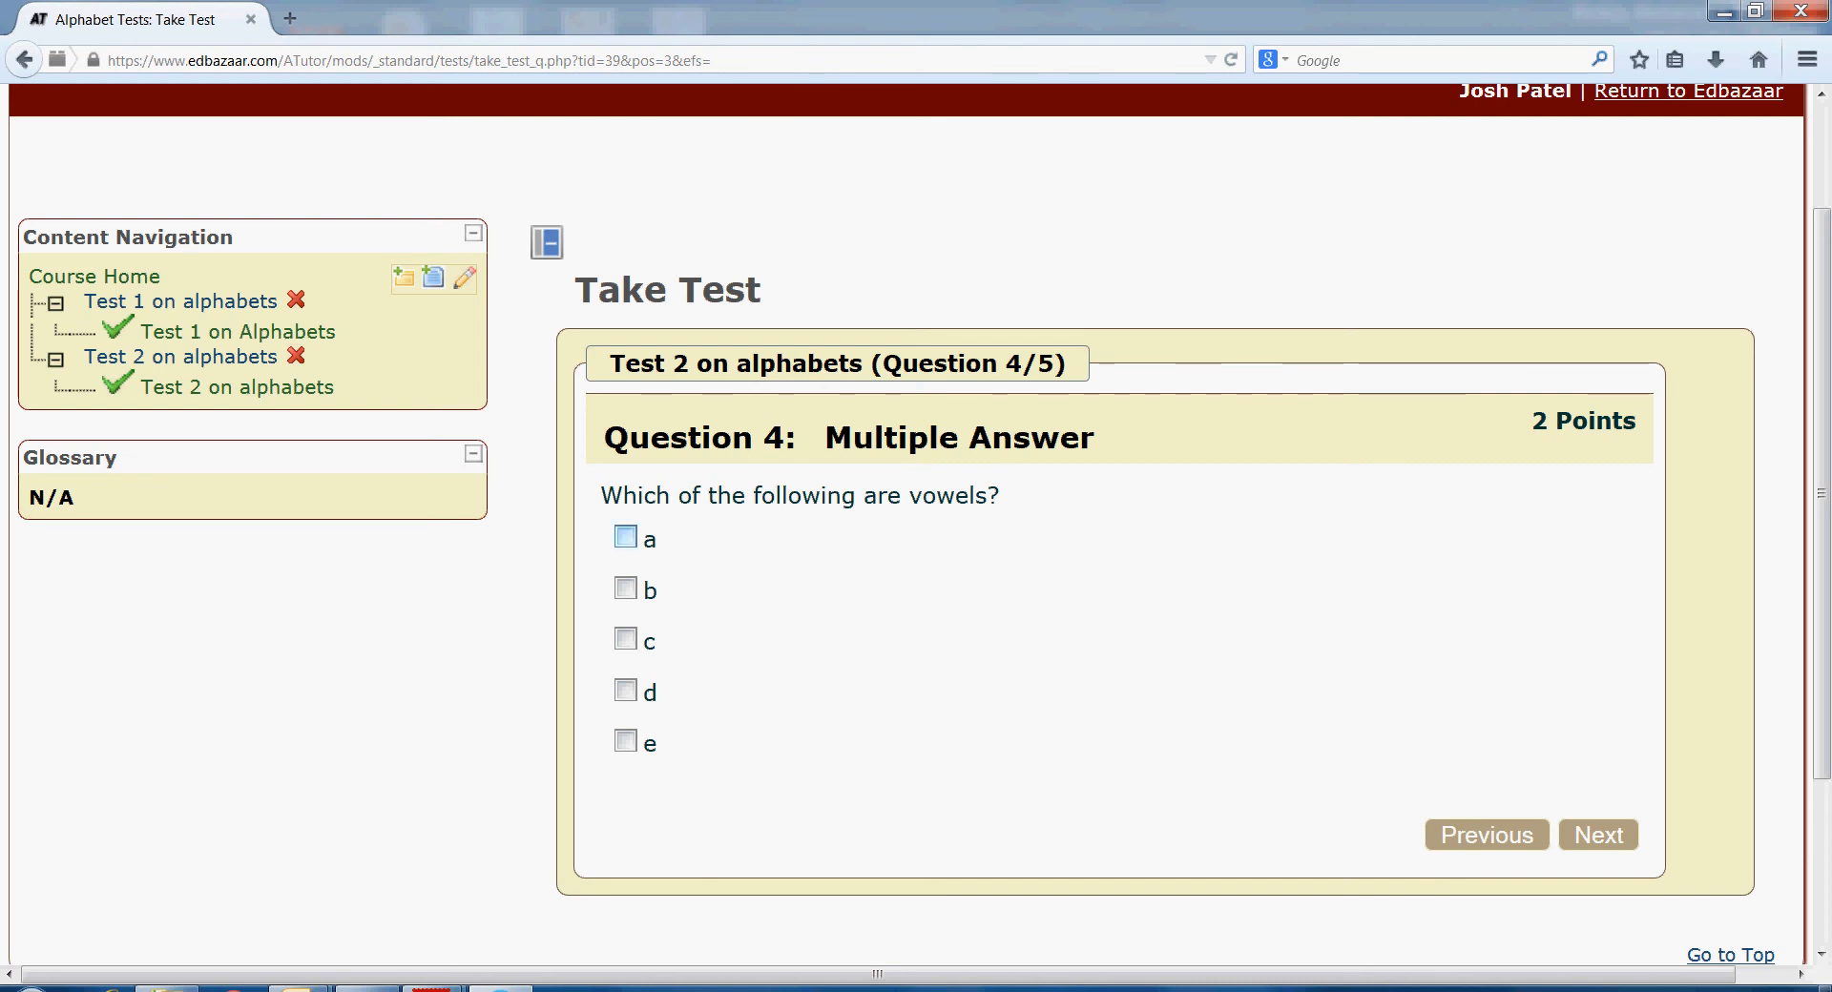
{"action": "left_click", "coordinate": [625, 536]}
{"action": "left_click", "coordinate": [625, 740]}
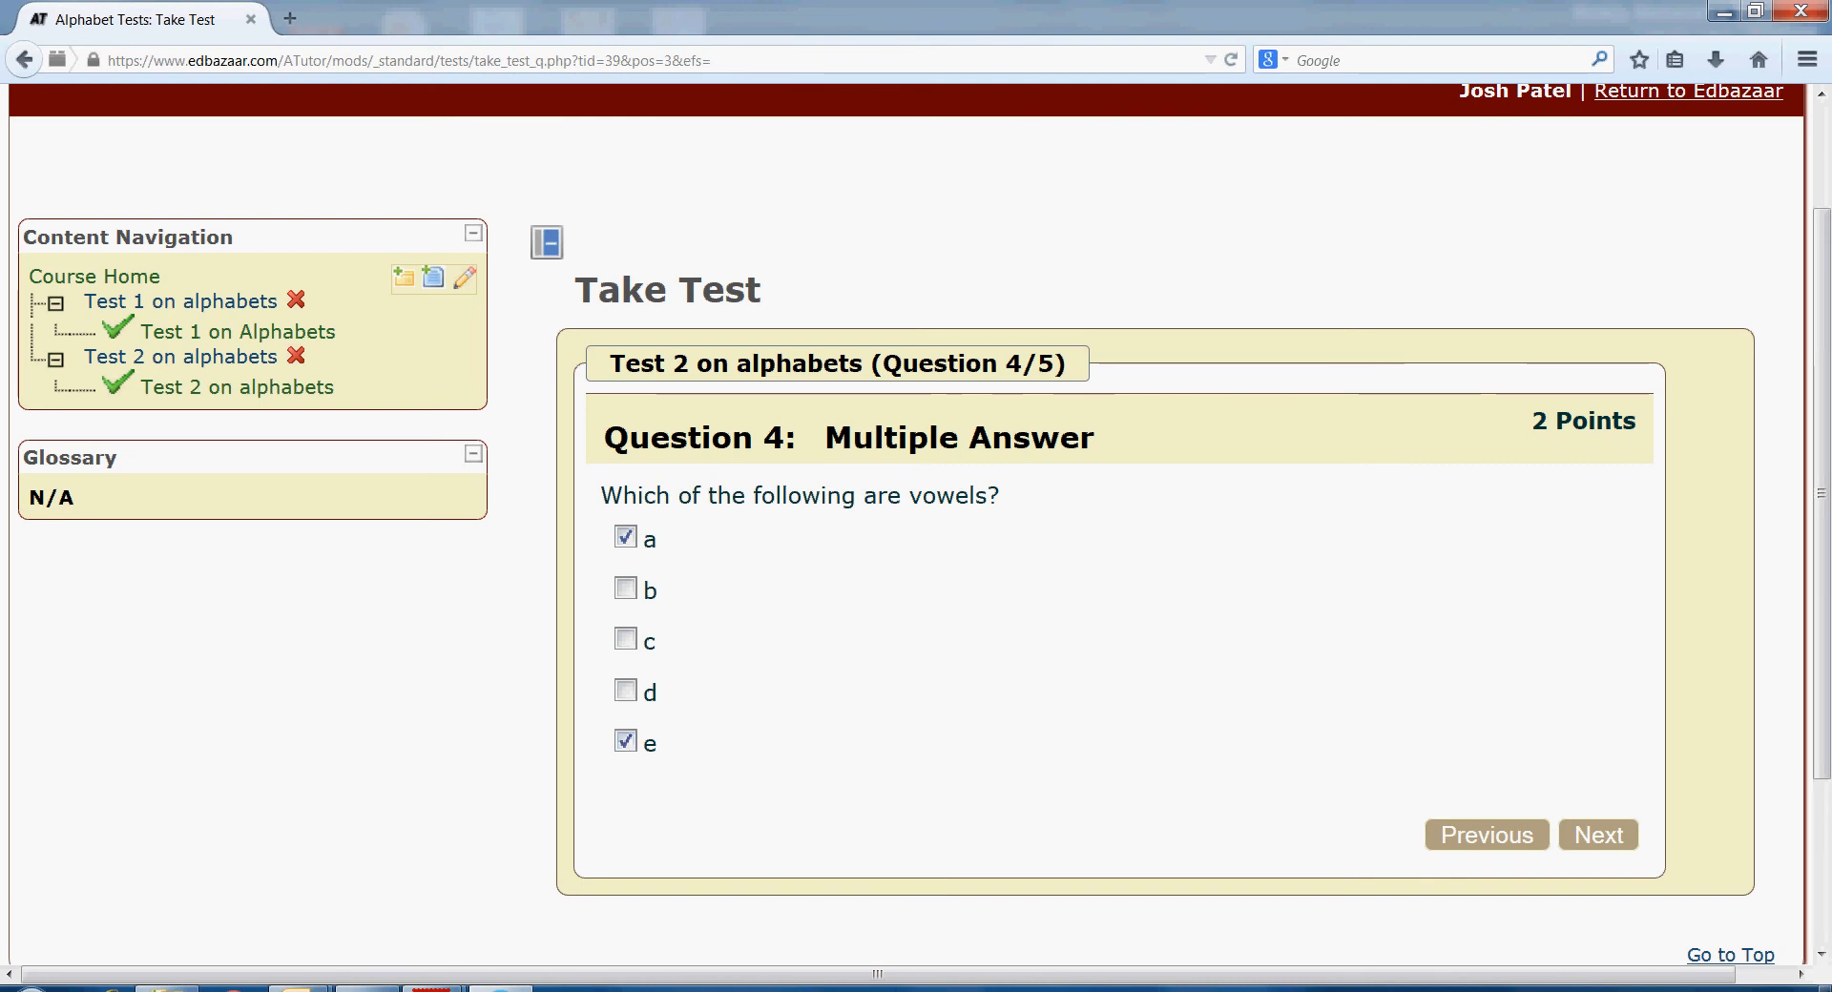
{"action": "left_click", "coordinate": [1599, 835]}
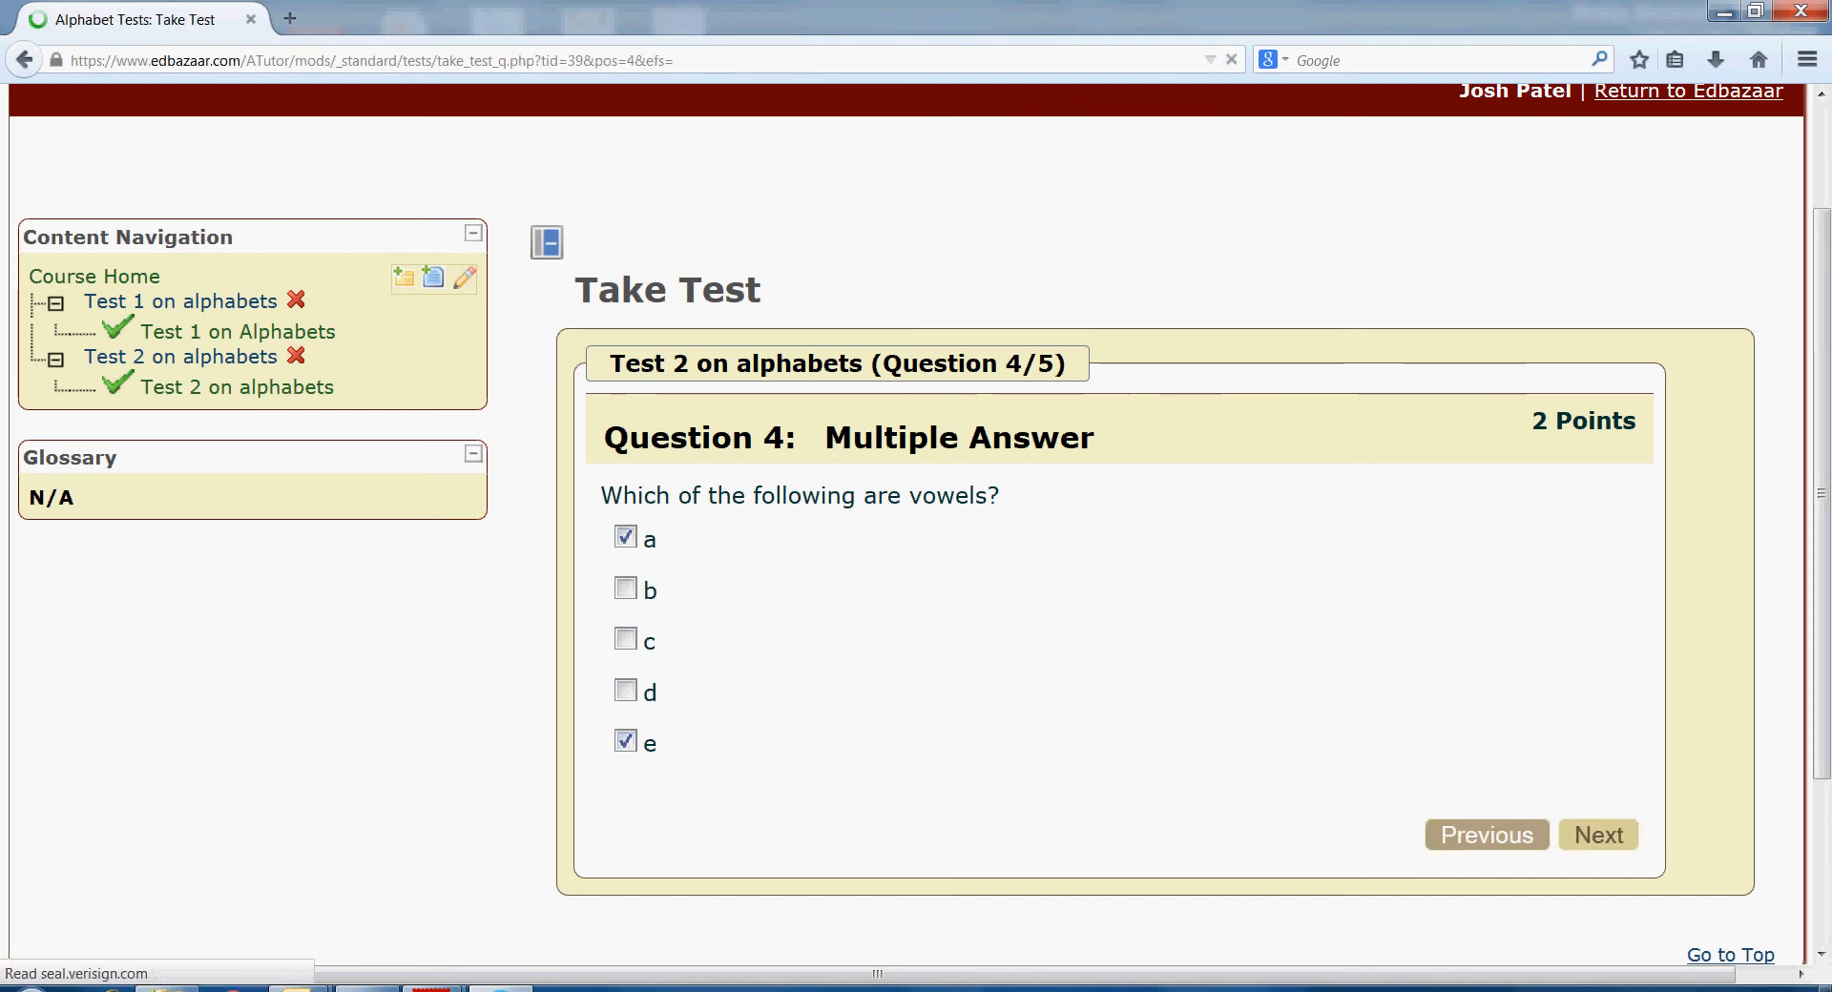
- Choose a as the vowel for question 5 and submit Test 2, confirming the submission
{"action": "scroll", "coordinate": [916, 525], "scroll_direction": "down", "scroll_amount": 3}
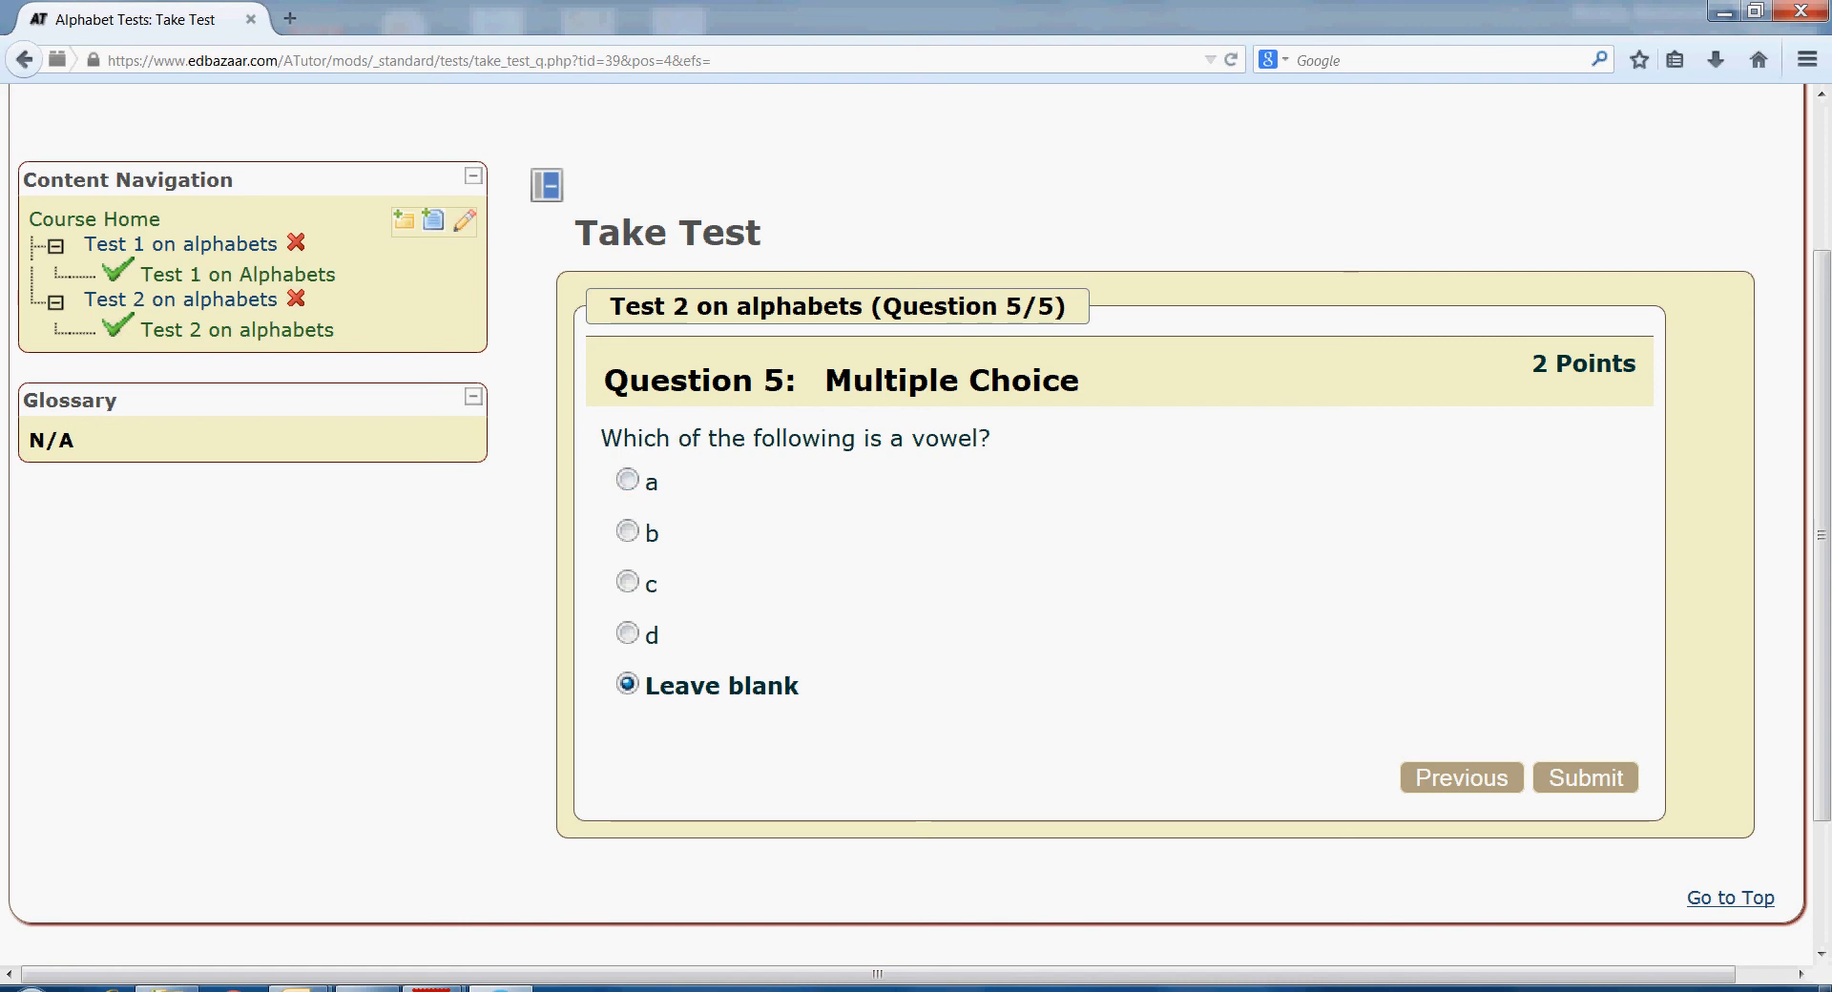
{"action": "left_click", "coordinate": [628, 480]}
{"action": "left_click", "coordinate": [1586, 778]}
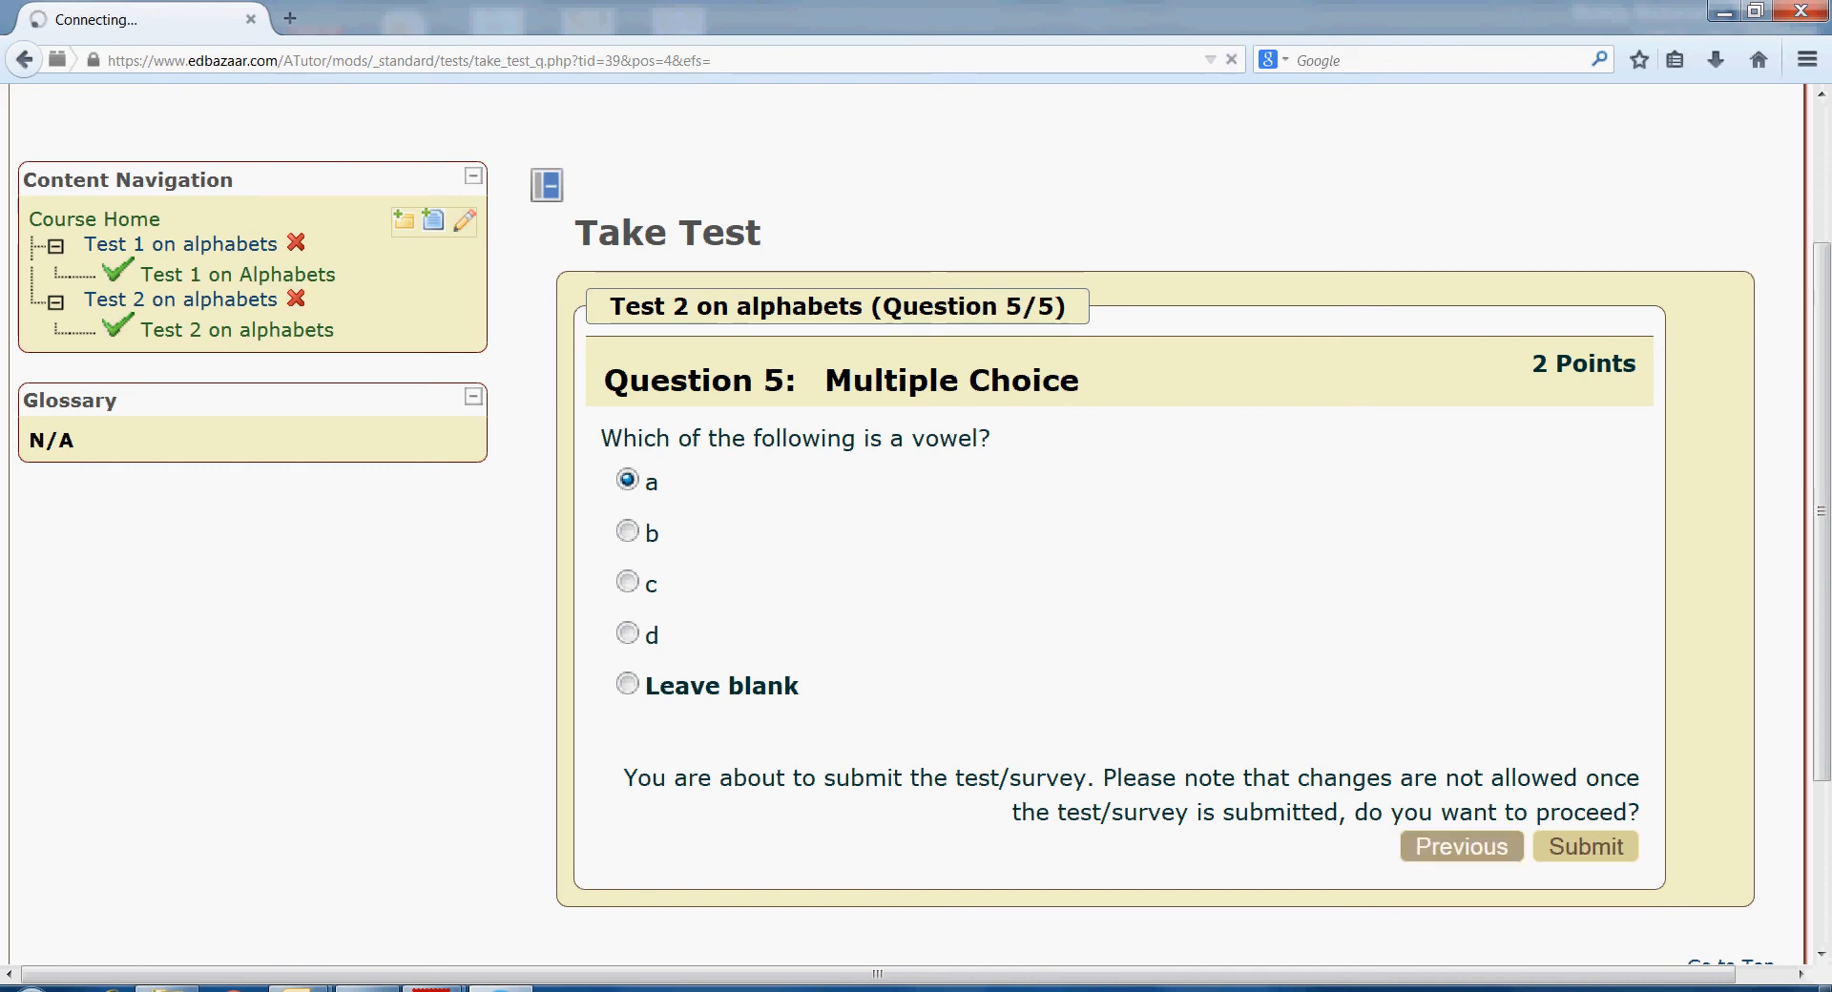
{"action": "left_click", "coordinate": [1586, 846]}
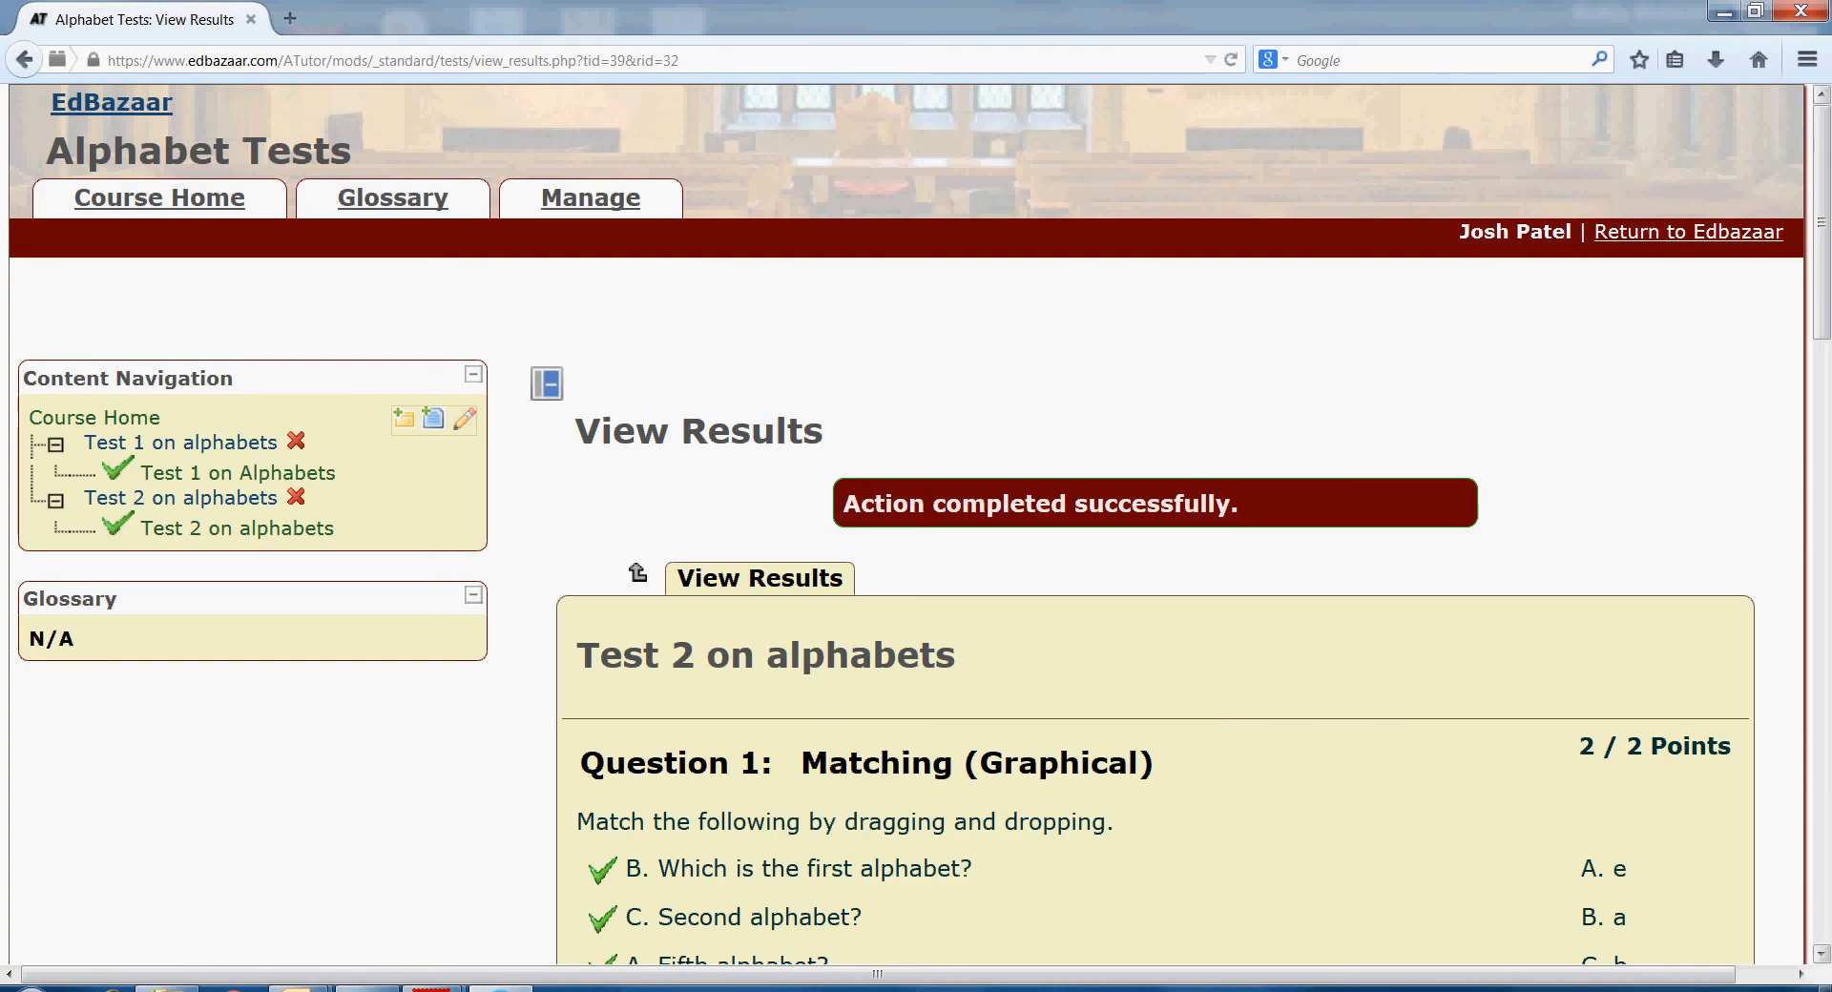
- Scroll through Test 2's results to the 11 / 11 final score, then go back to My Tests and Surveys
{"action": "scroll", "coordinate": [1822, 219], "scroll_direction": "down", "scroll_amount": 4}
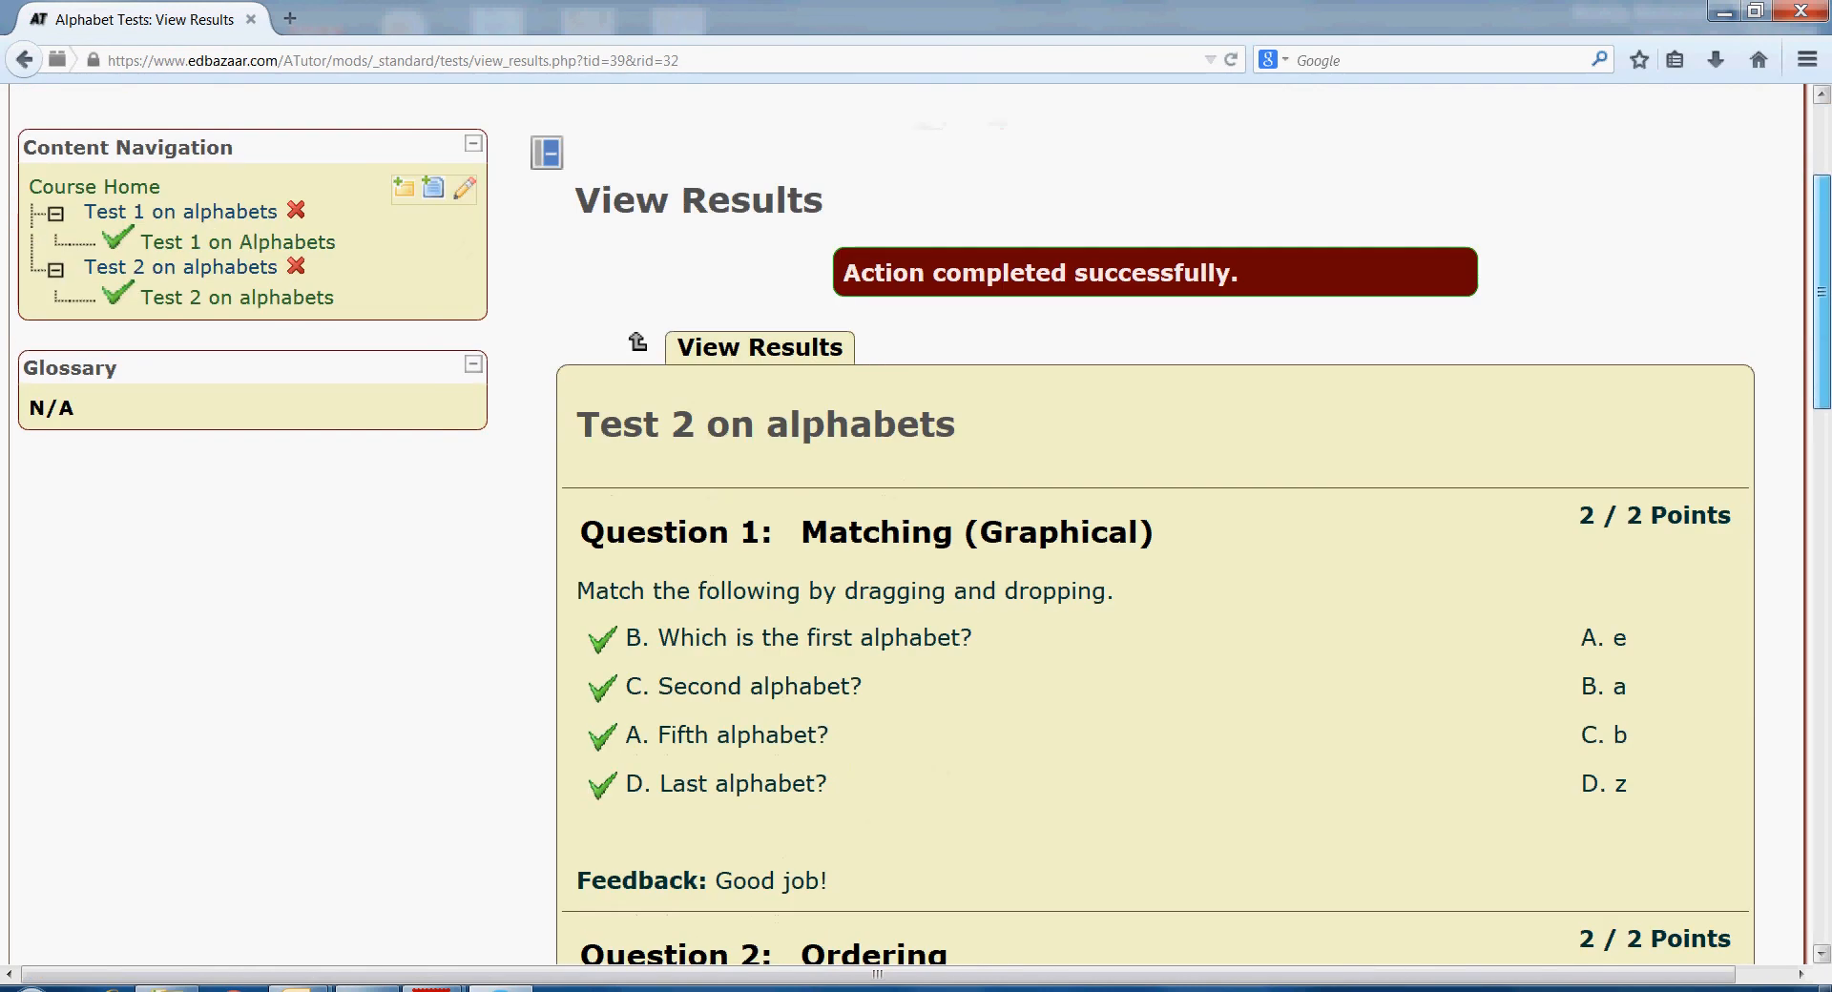
{"action": "scroll", "coordinate": [916, 515], "scroll_direction": "down", "scroll_amount": 2}
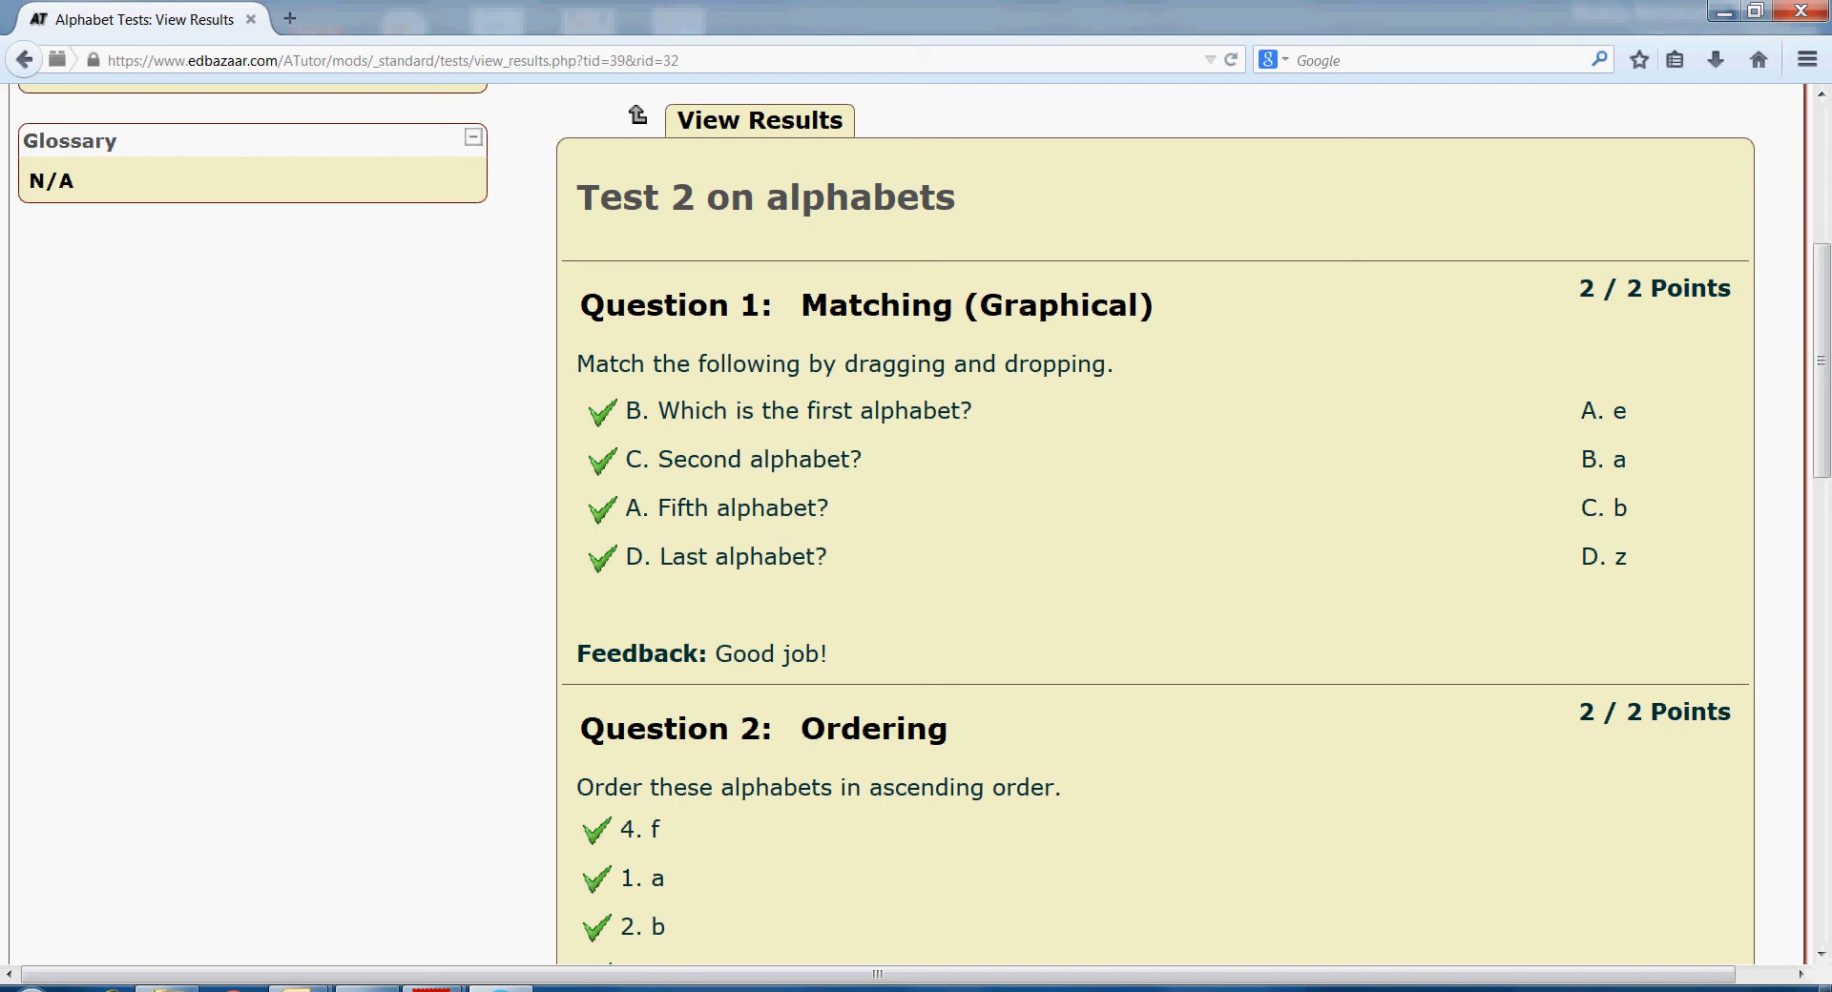
{"action": "scroll", "coordinate": [1820, 410], "scroll_direction": "down", "scroll_amount": 3}
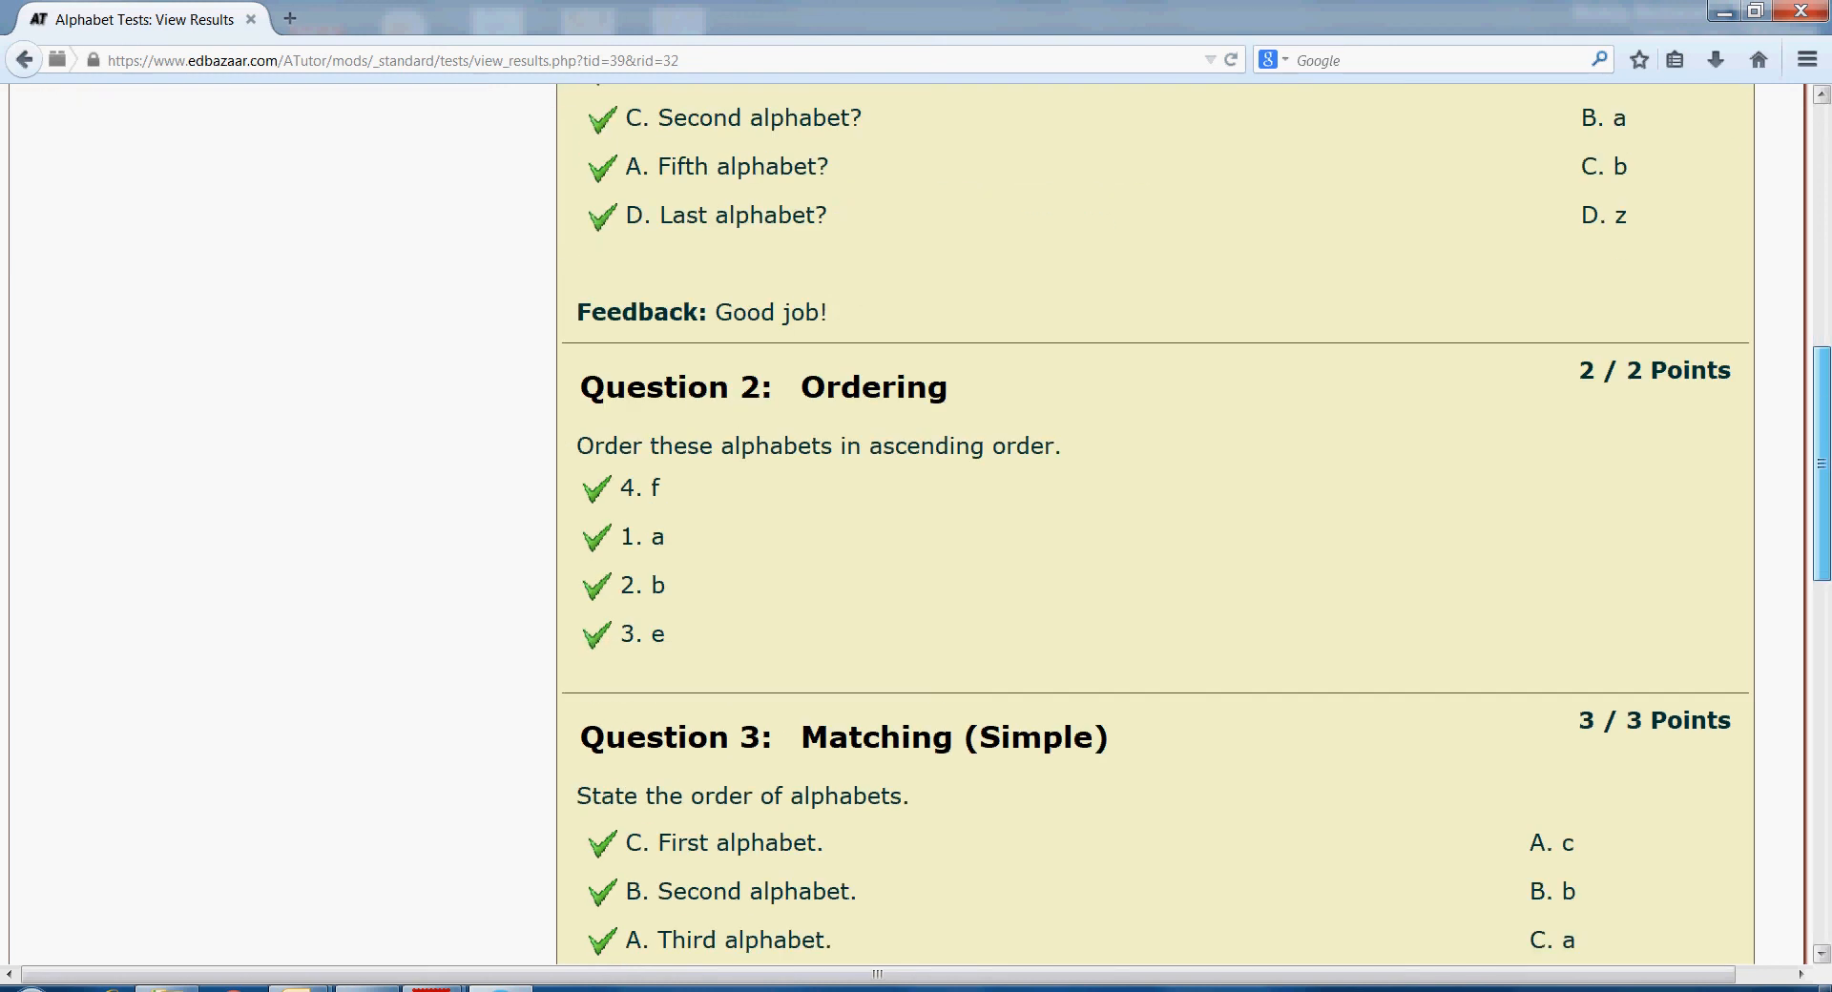
{"action": "scroll", "coordinate": [1820, 458], "scroll_direction": "down", "scroll_amount": 1}
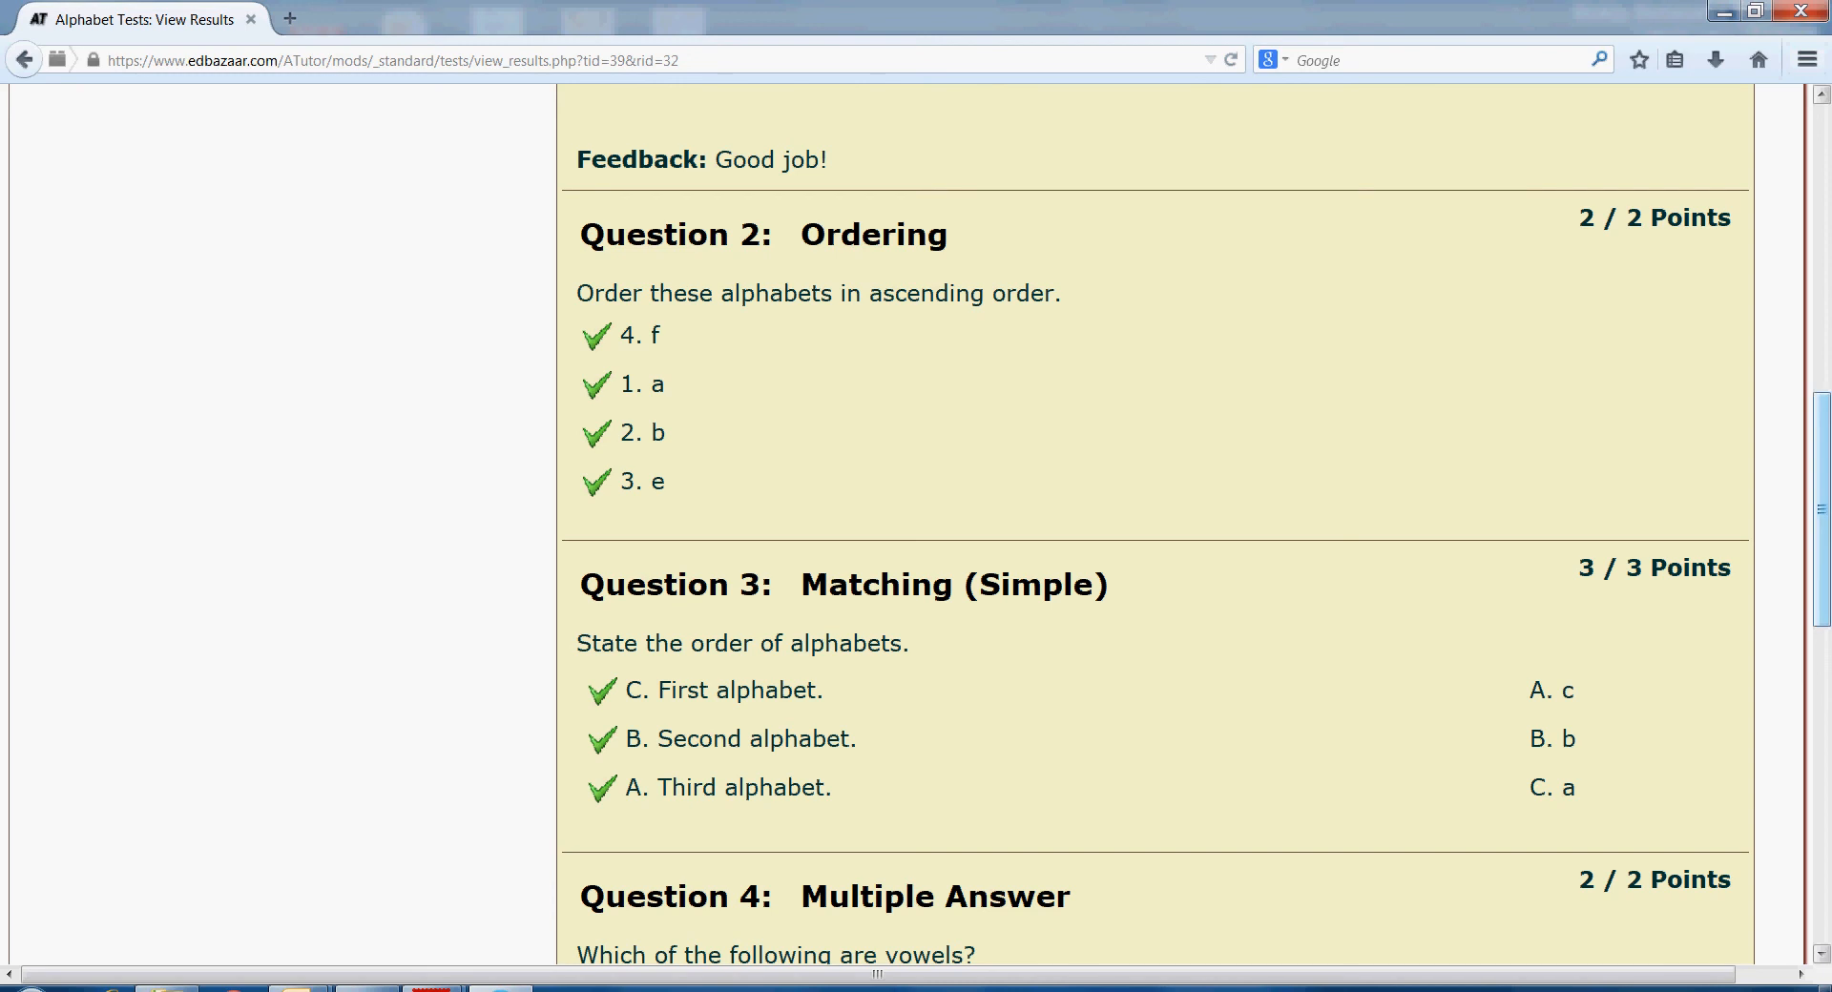
{"action": "scroll", "coordinate": [1154, 525], "scroll_direction": "down", "scroll_amount": 5}
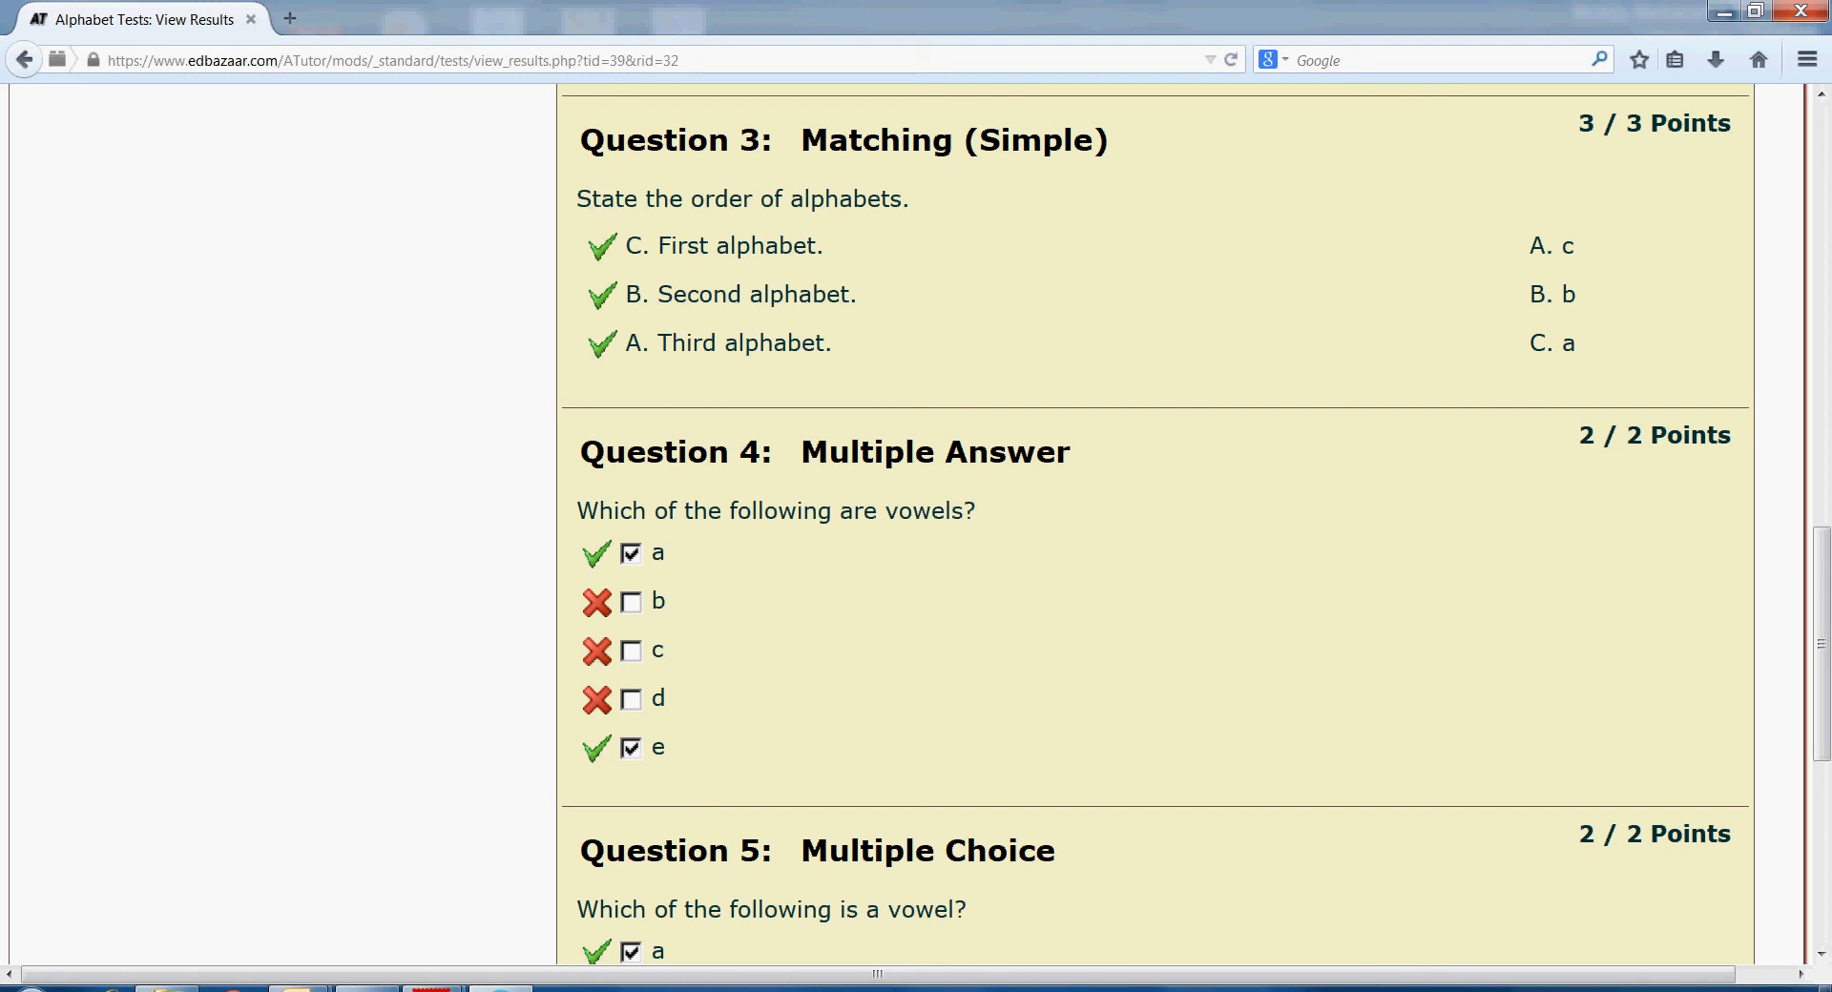
{"action": "scroll", "coordinate": [1821, 649], "scroll_direction": "down", "scroll_amount": 4}
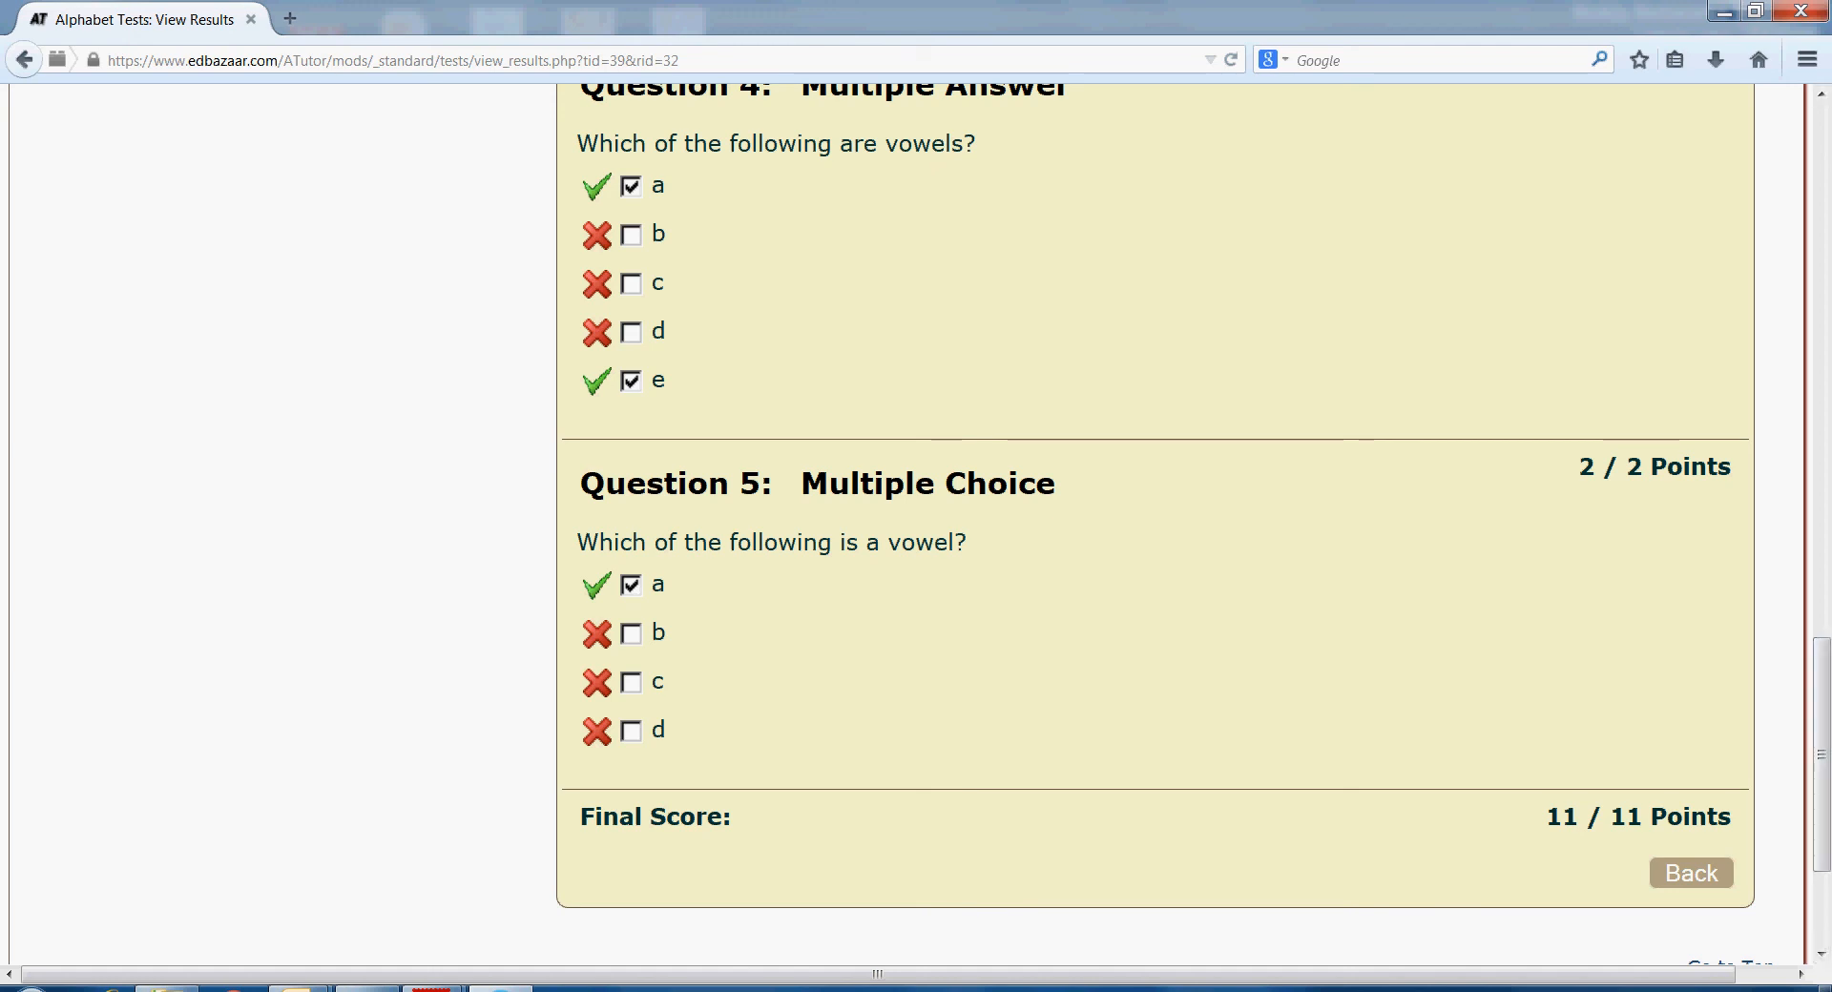
{"action": "left_click", "coordinate": [1691, 873]}
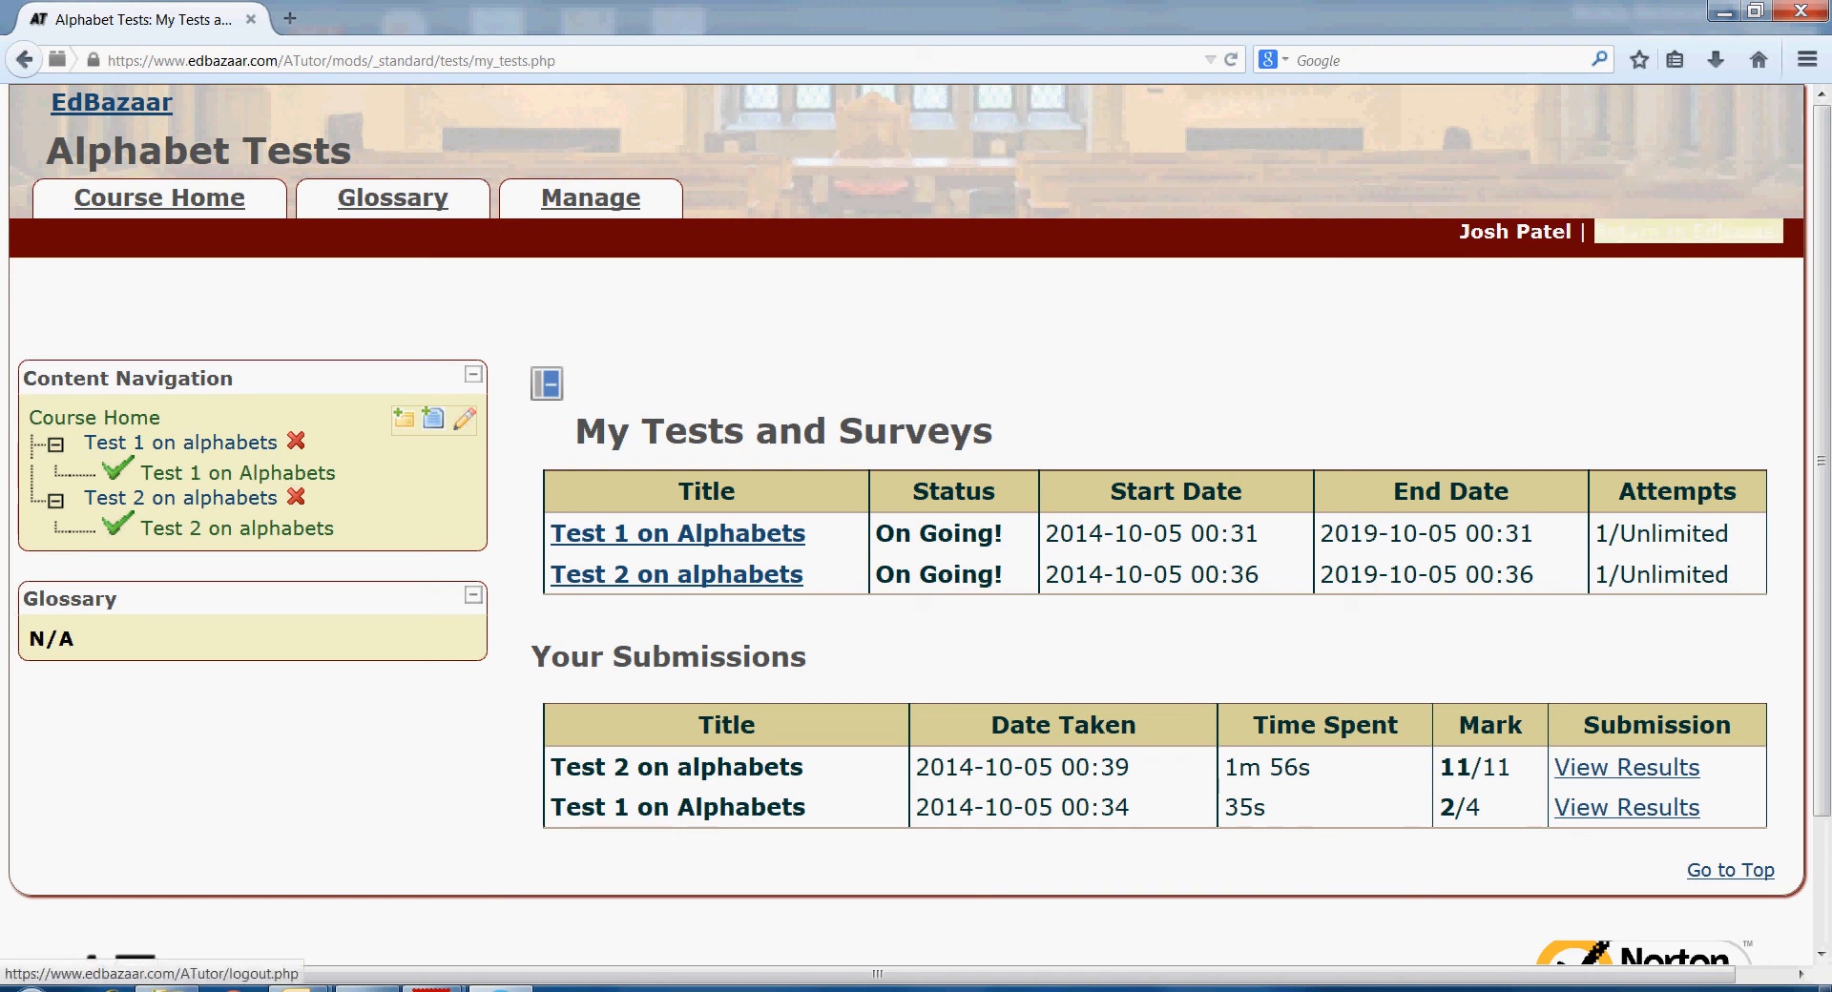
- Return to Edbazaar, open the Alphabet Tests editor, come back, and publish Alphabet Tests for approval
{"action": "left_click", "coordinate": [1687, 231]}
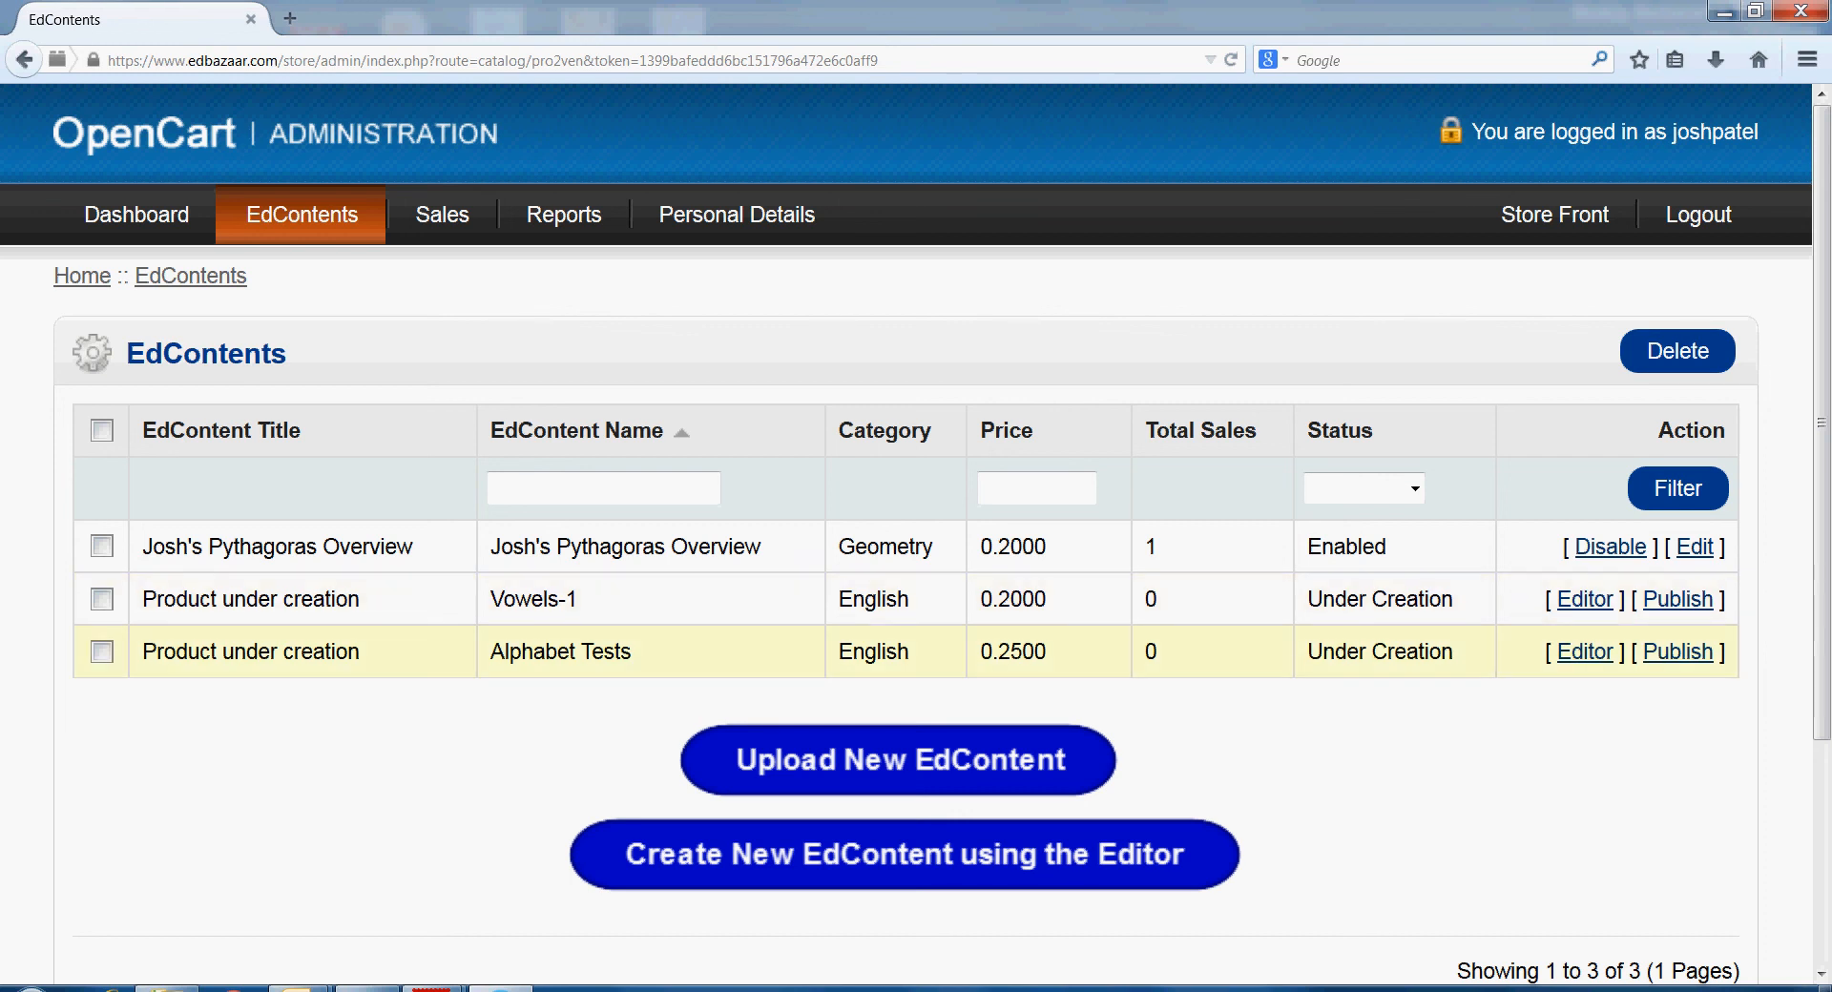
{"action": "left_click", "coordinate": [1585, 653]}
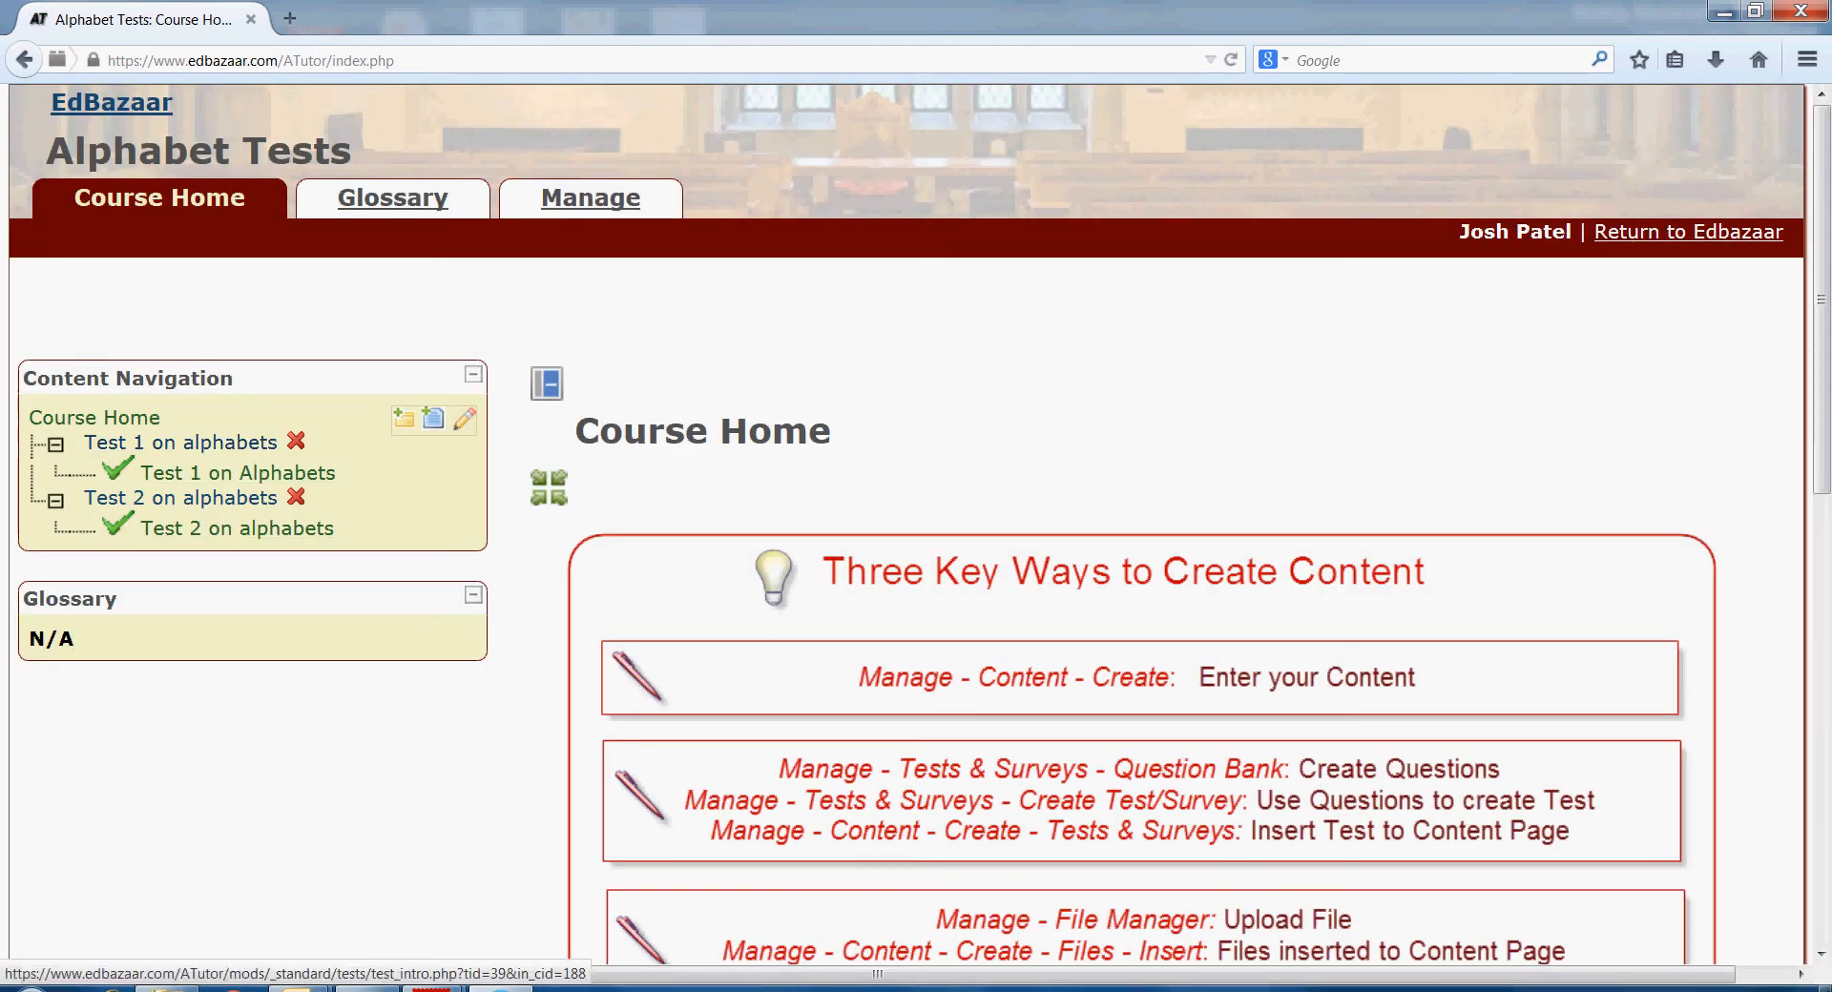
{"action": "left_click", "coordinate": [1689, 231]}
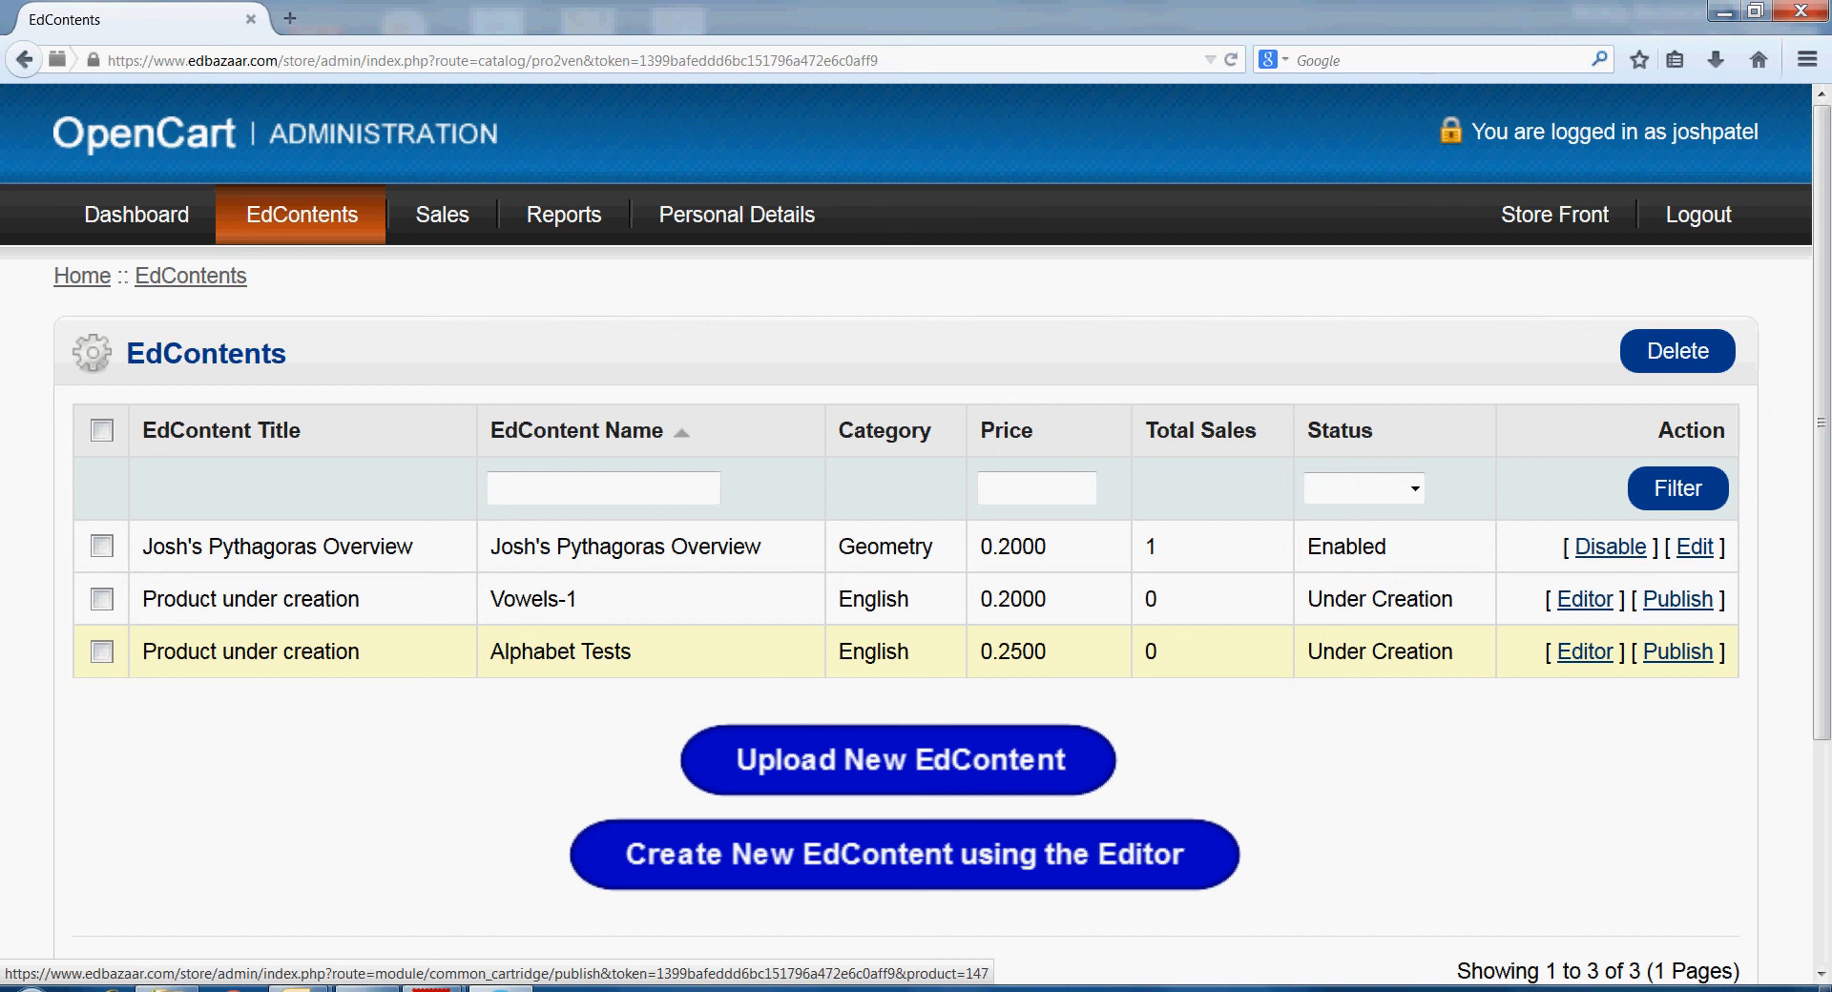
{"action": "left_click", "coordinate": [1679, 652]}
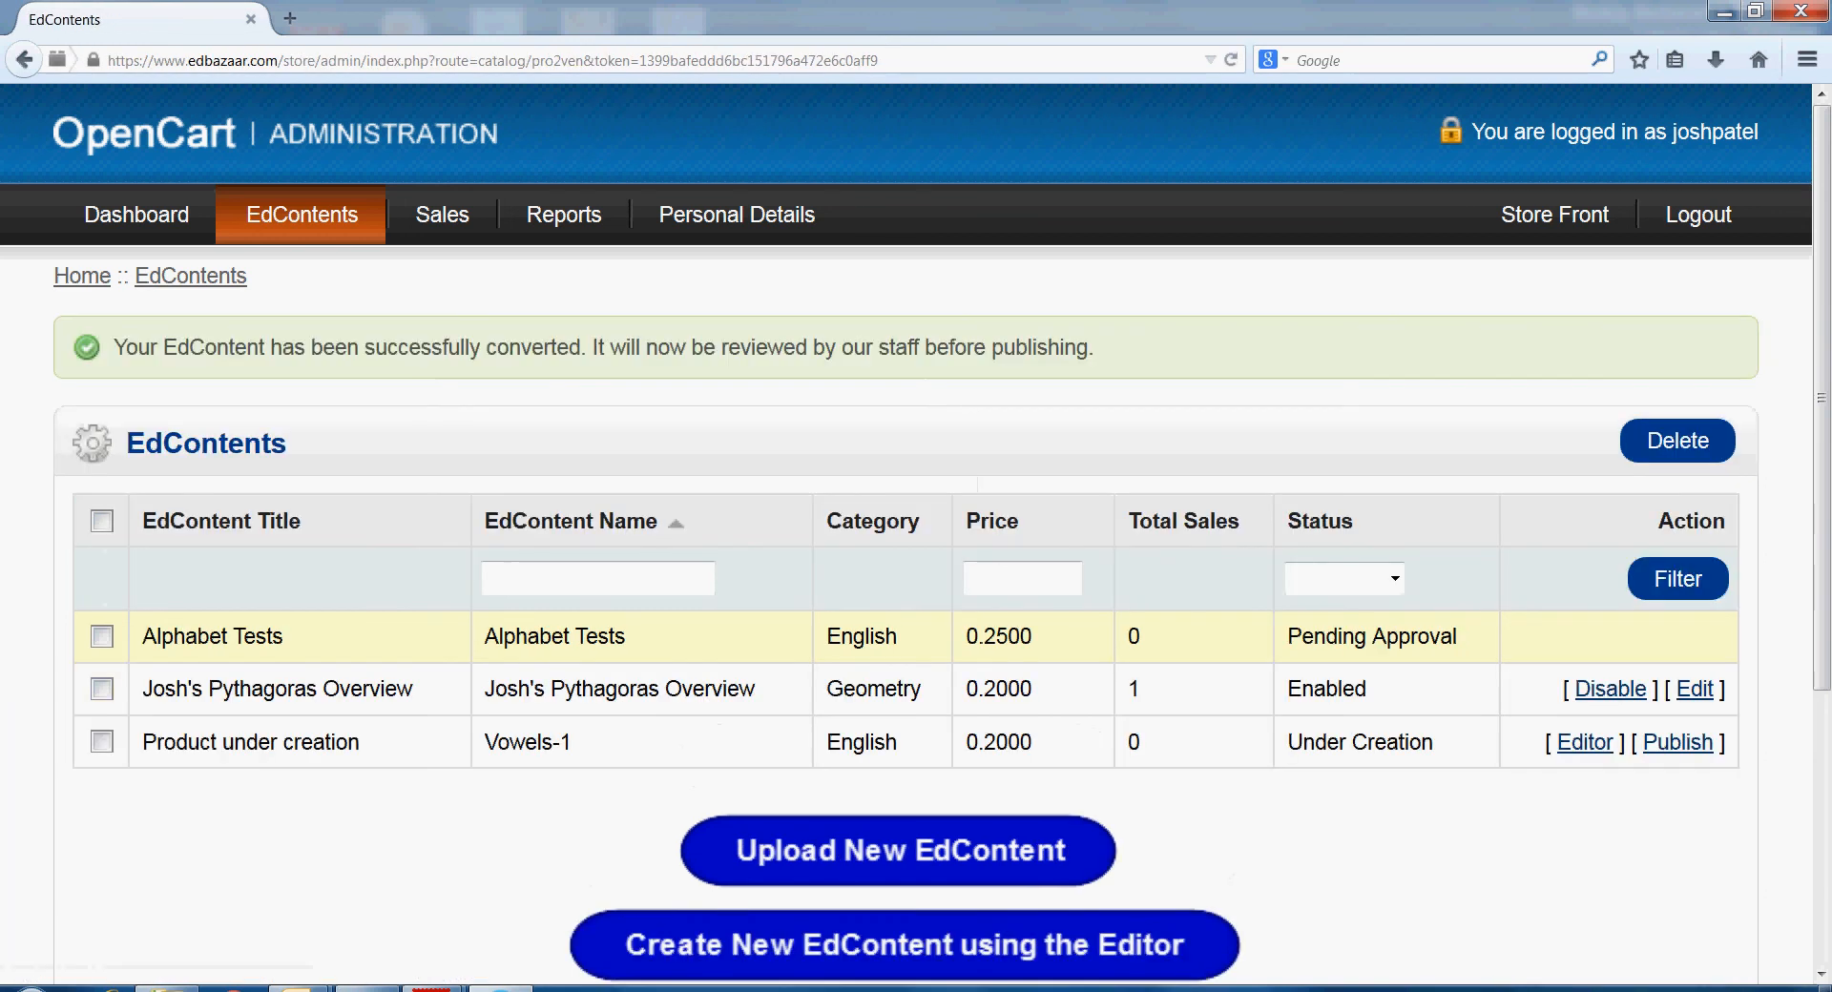